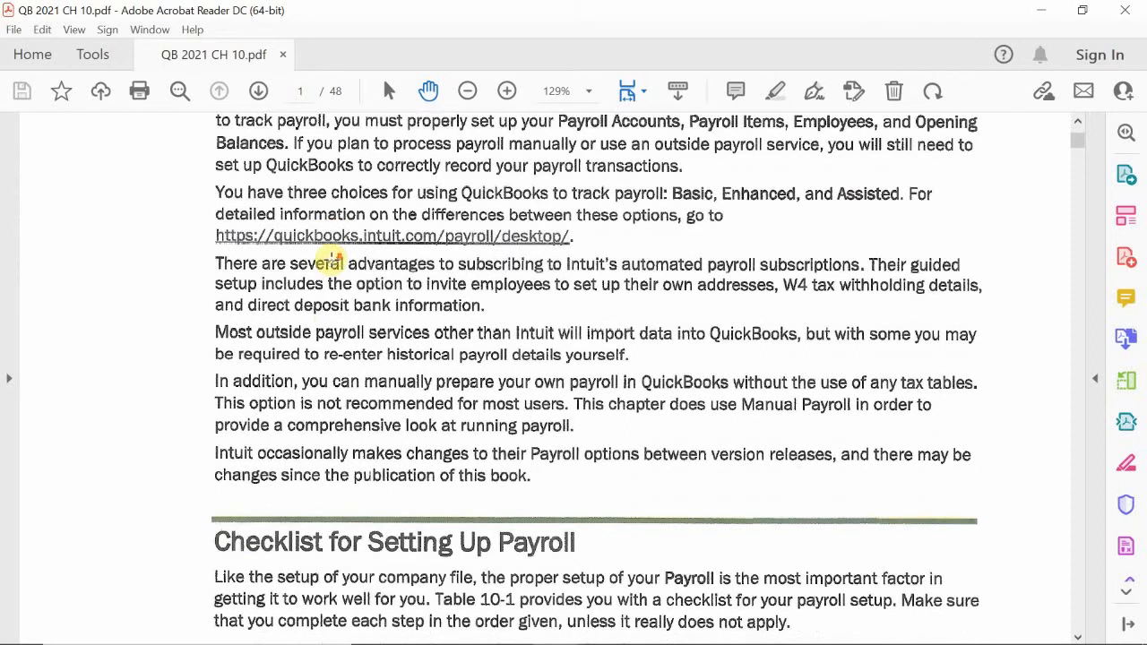
scroll(331, 259, "down", 1)
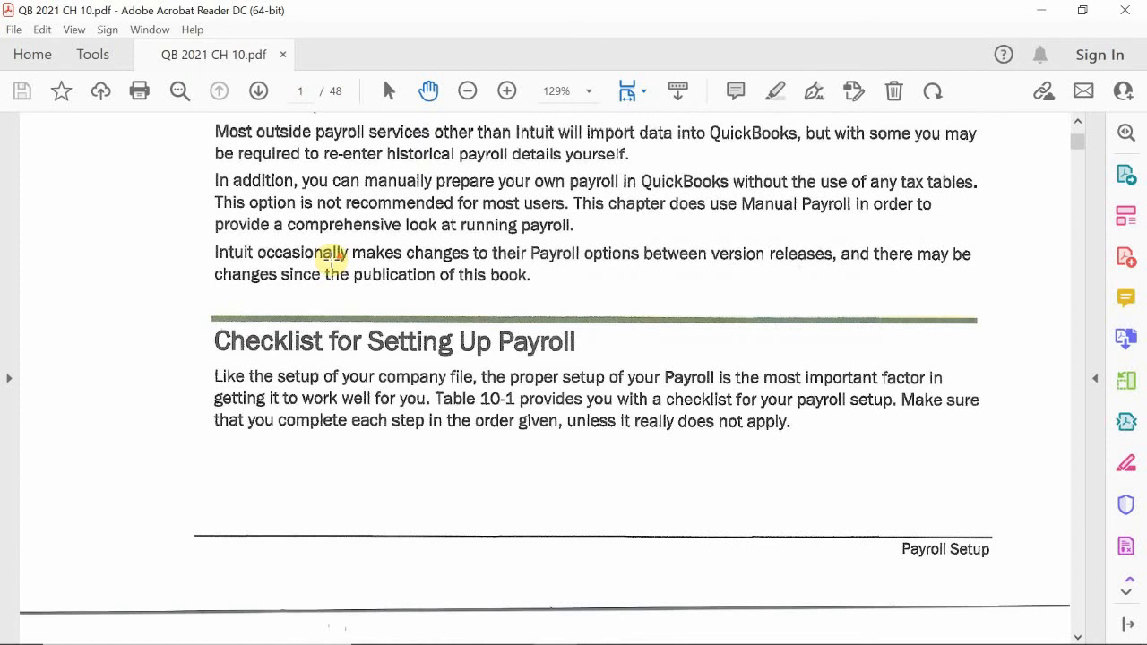
Read through the ten-item Payroll Setup Checklist on page 370 of the QB 2021 CH 10 PDF
scroll(331, 257, "down", 12)
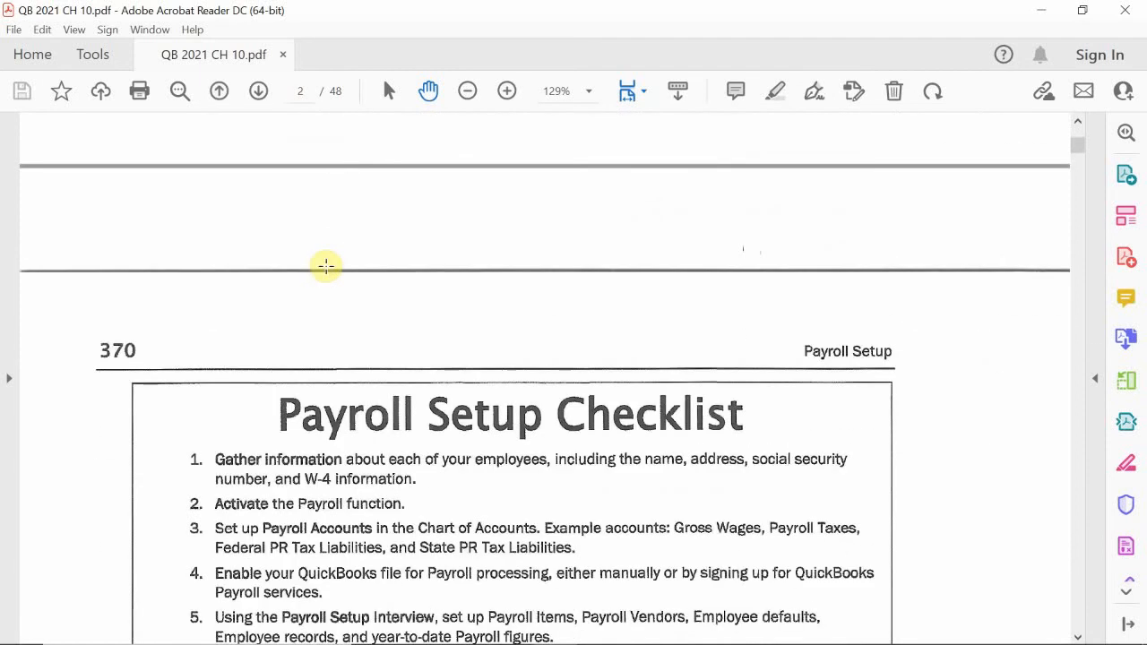
scroll(326, 265, "down", 5)
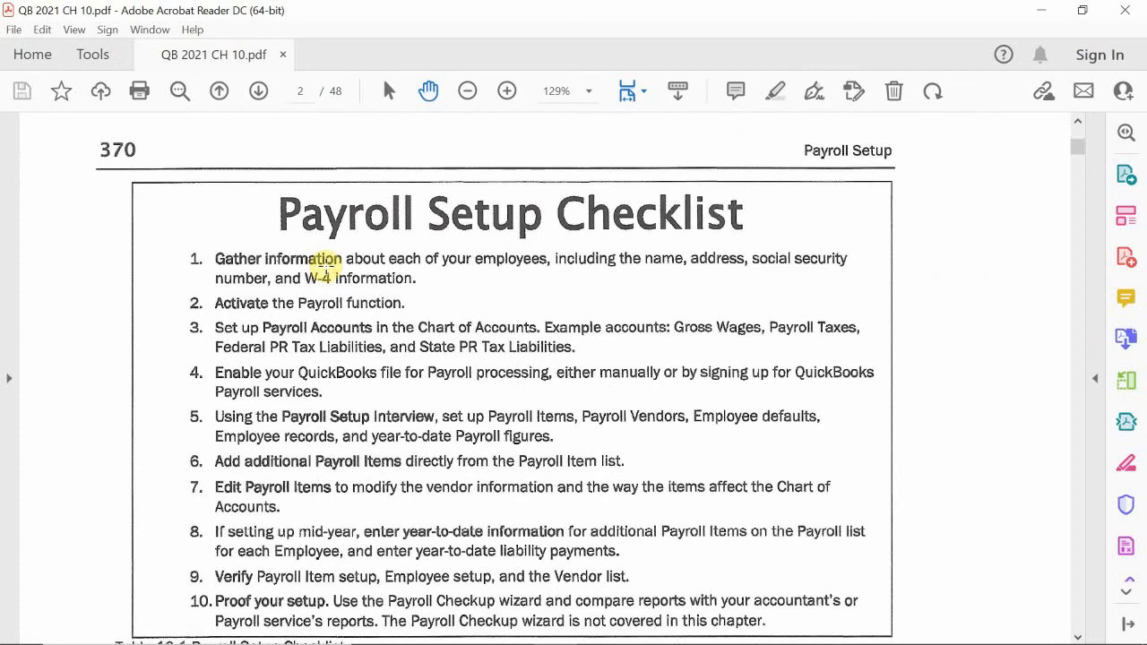
scroll(326, 267, "down", 1)
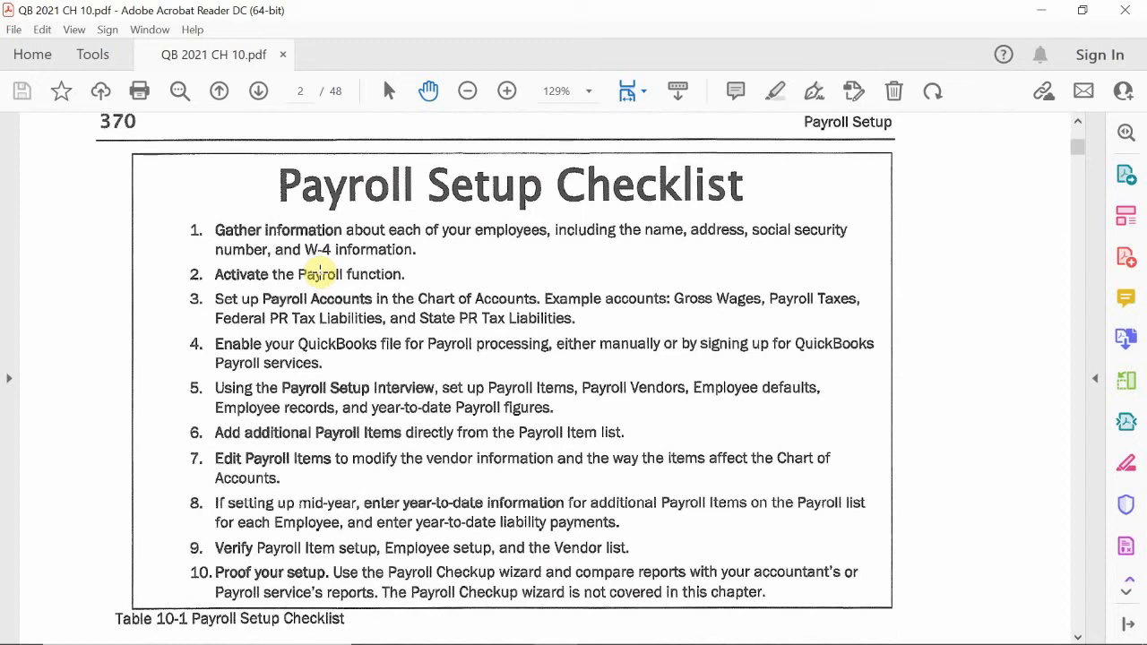
scroll(320, 274, "up", 2)
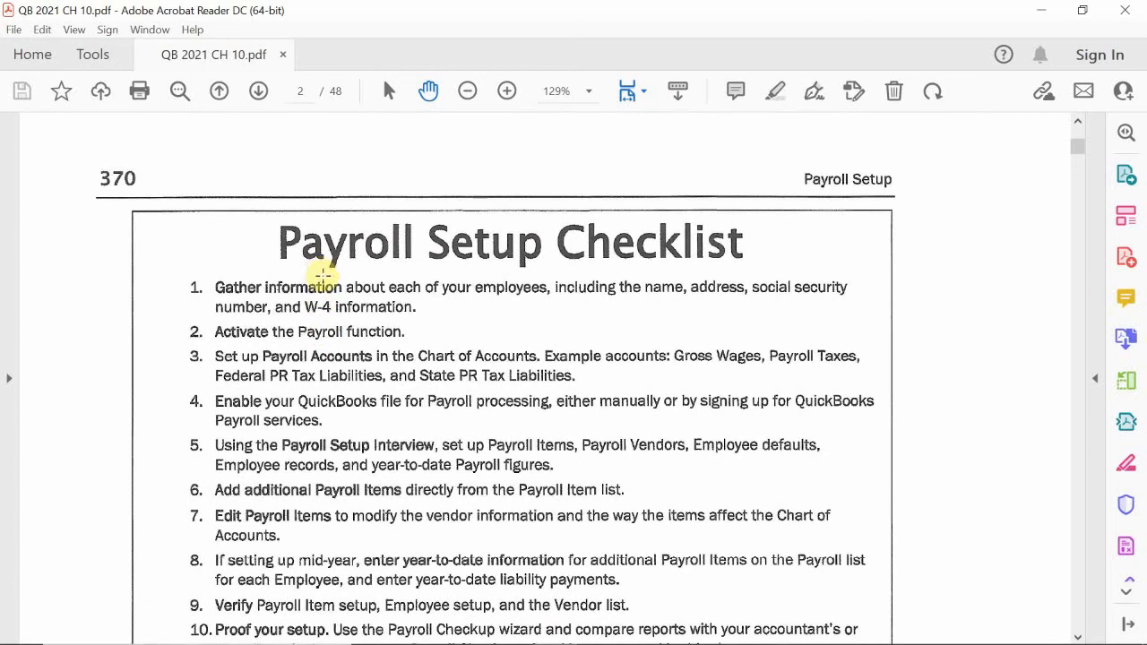
scroll(330, 276, "up", 3)
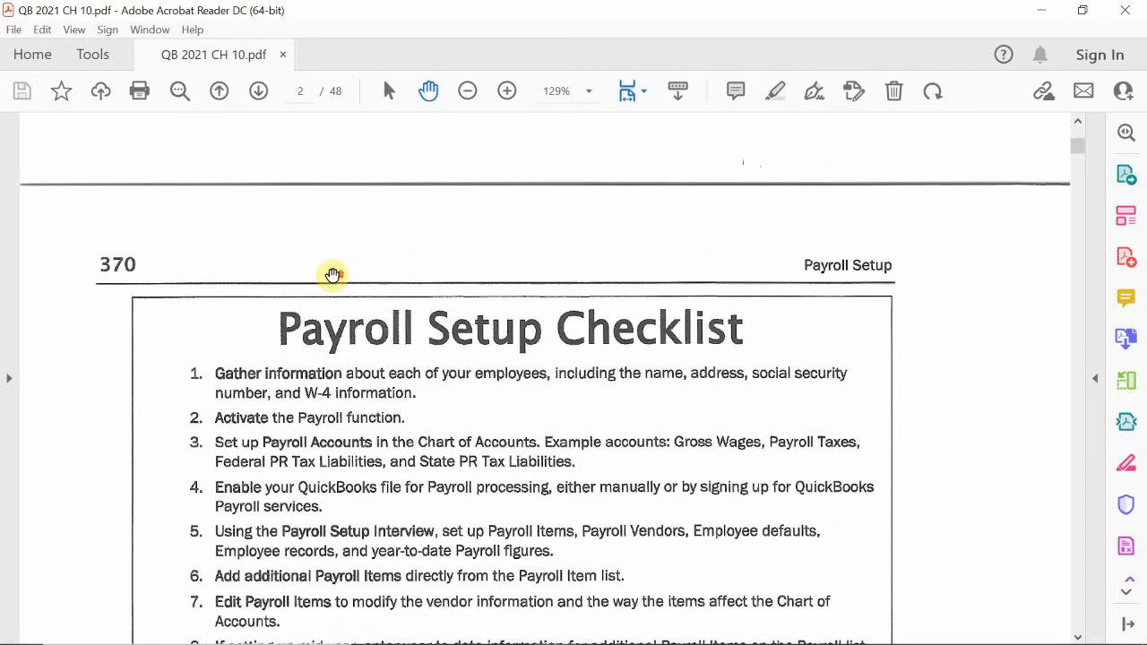
scroll(331, 274, "down", 2)
scroll(332, 274, "down", 1)
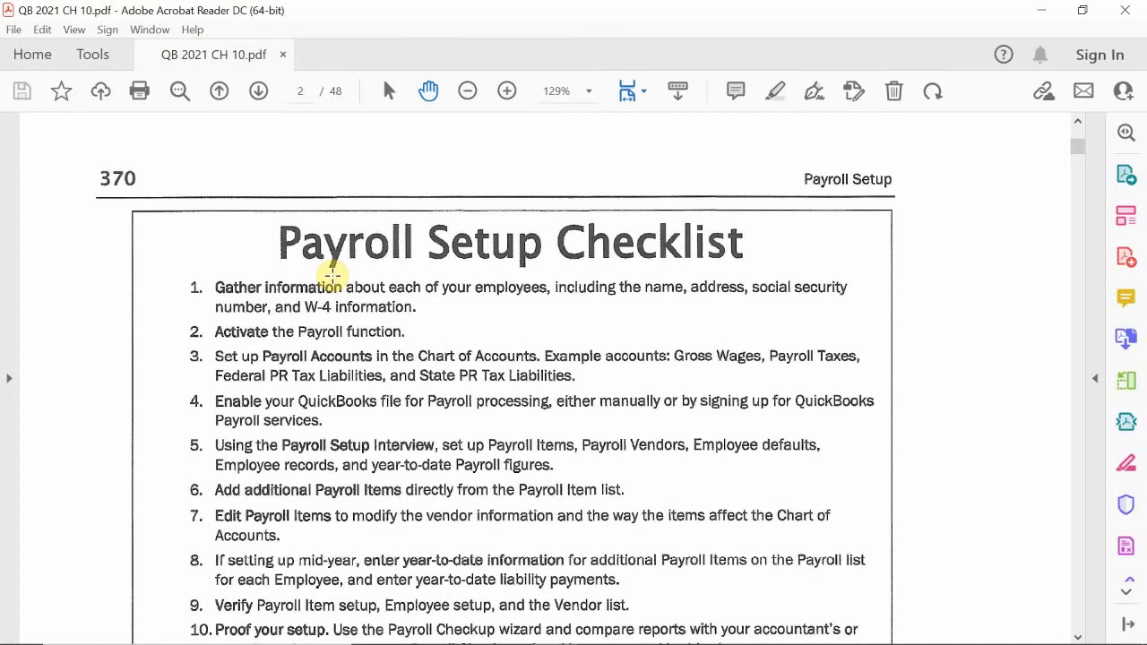
scroll(332, 276, "down", 2)
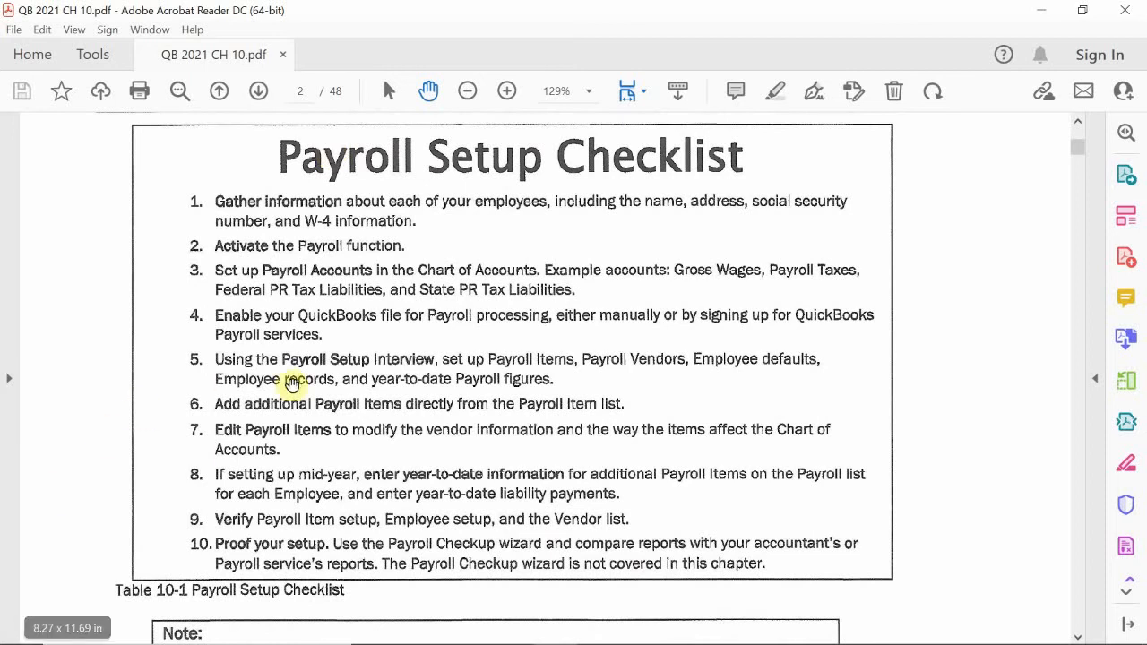
scroll(296, 385, "down", 2)
scroll(303, 390, "up", 5)
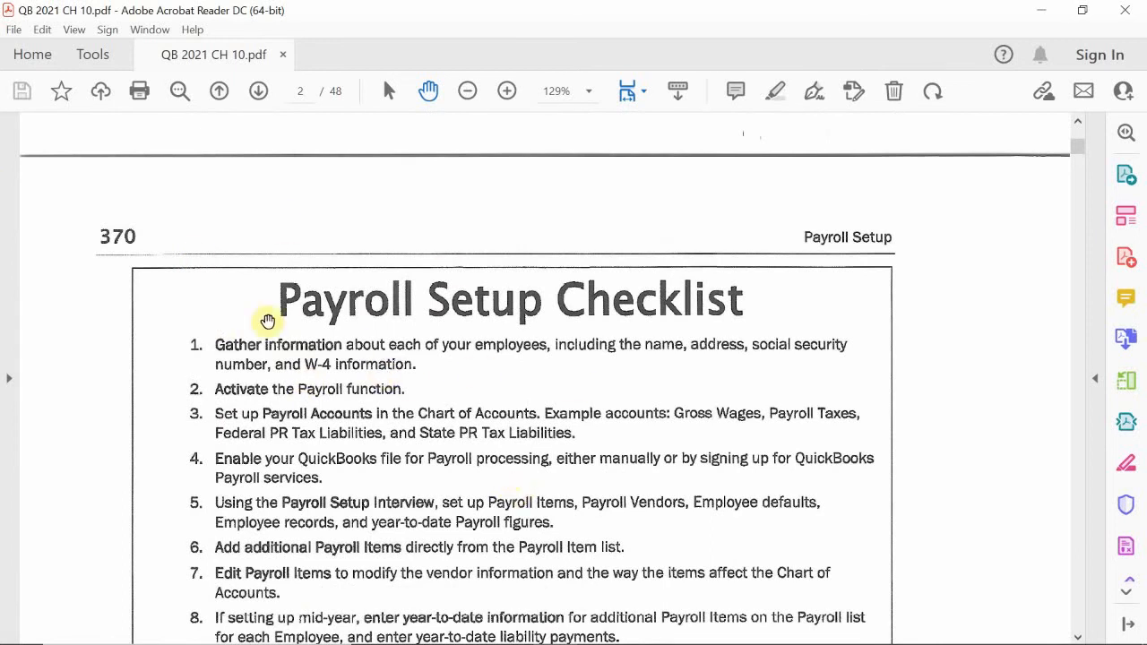
scroll(413, 453, "down", 2)
scroll(468, 481, "down", 1)
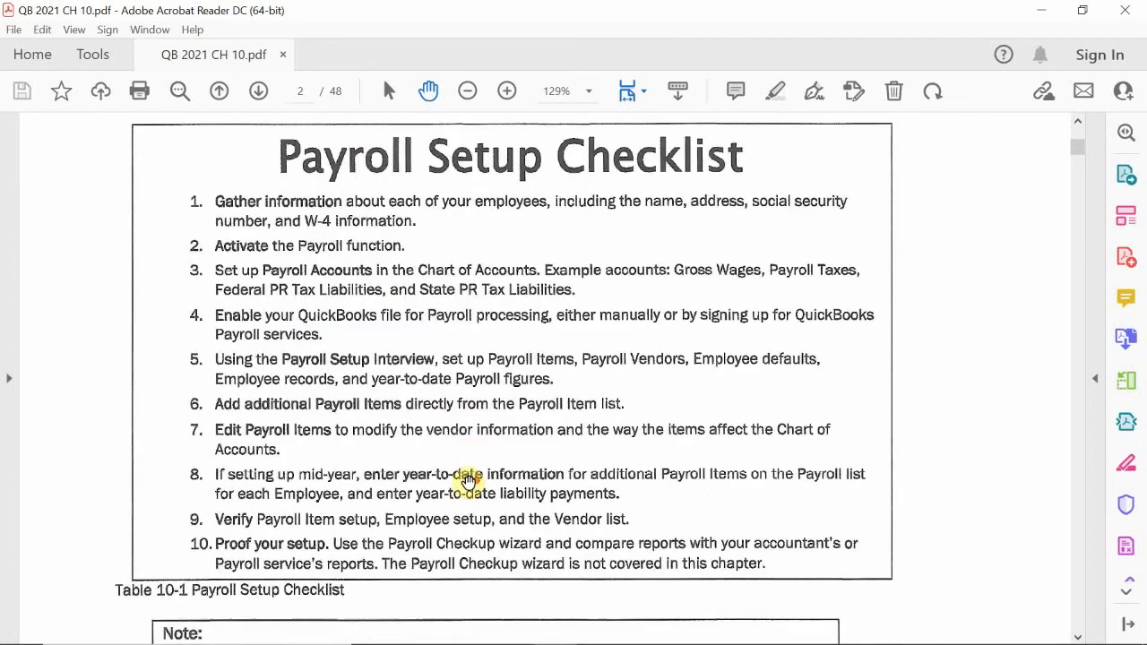
scroll(468, 481, "down", 1)
scroll(468, 482, "up", 3)
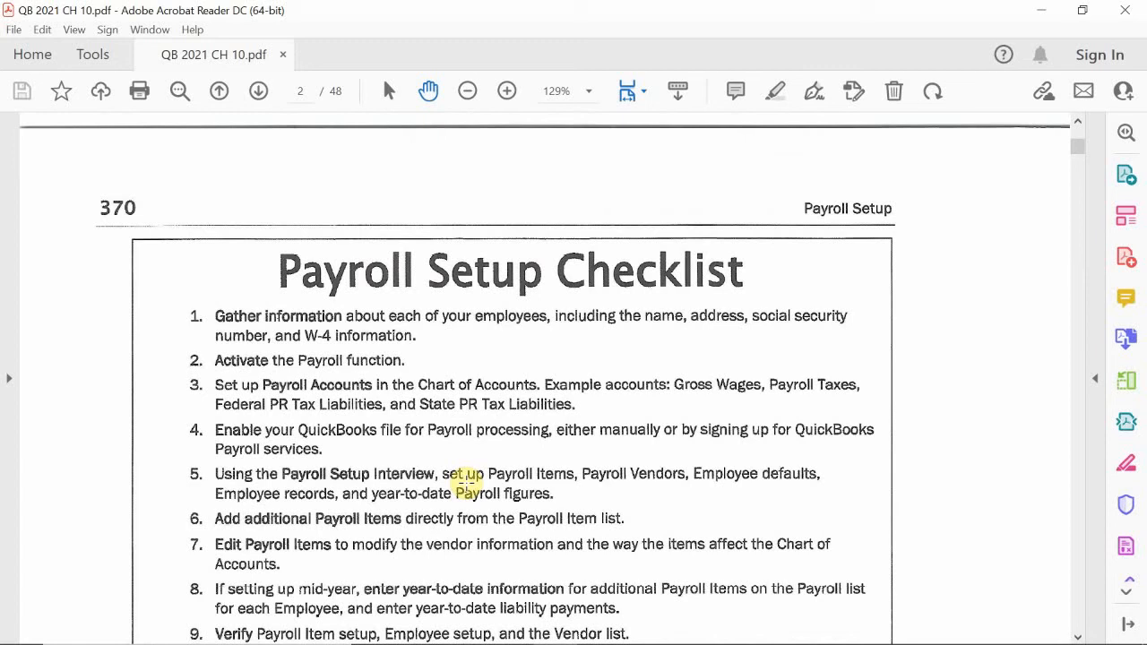
scroll(466, 484, "down", 8)
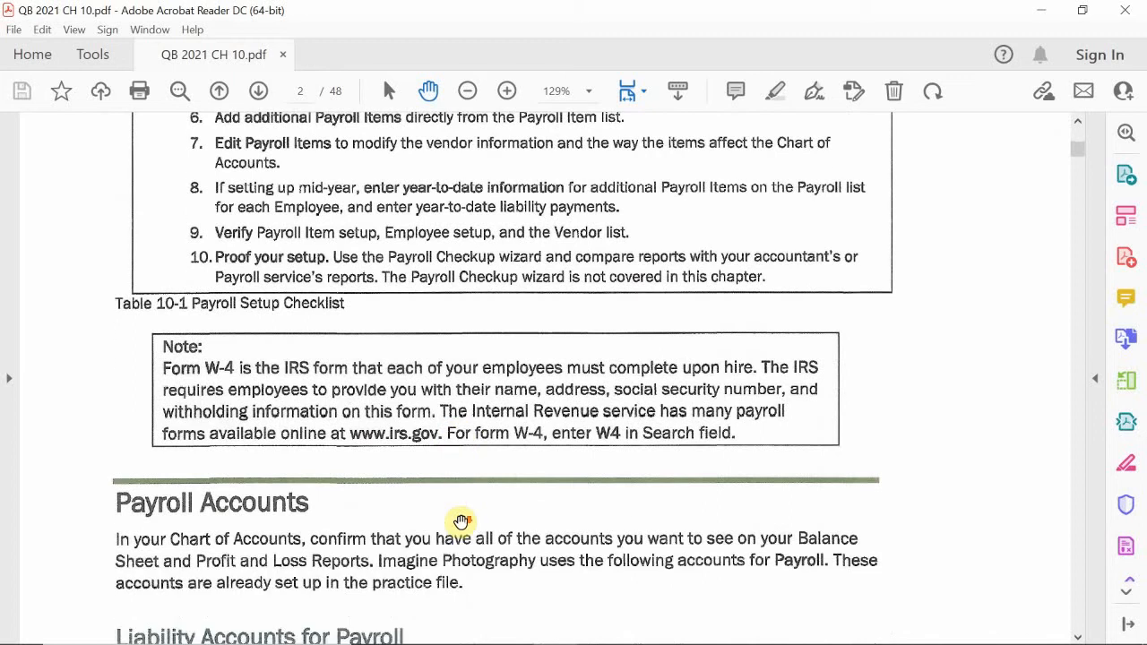
scroll(459, 524, "up", 8)
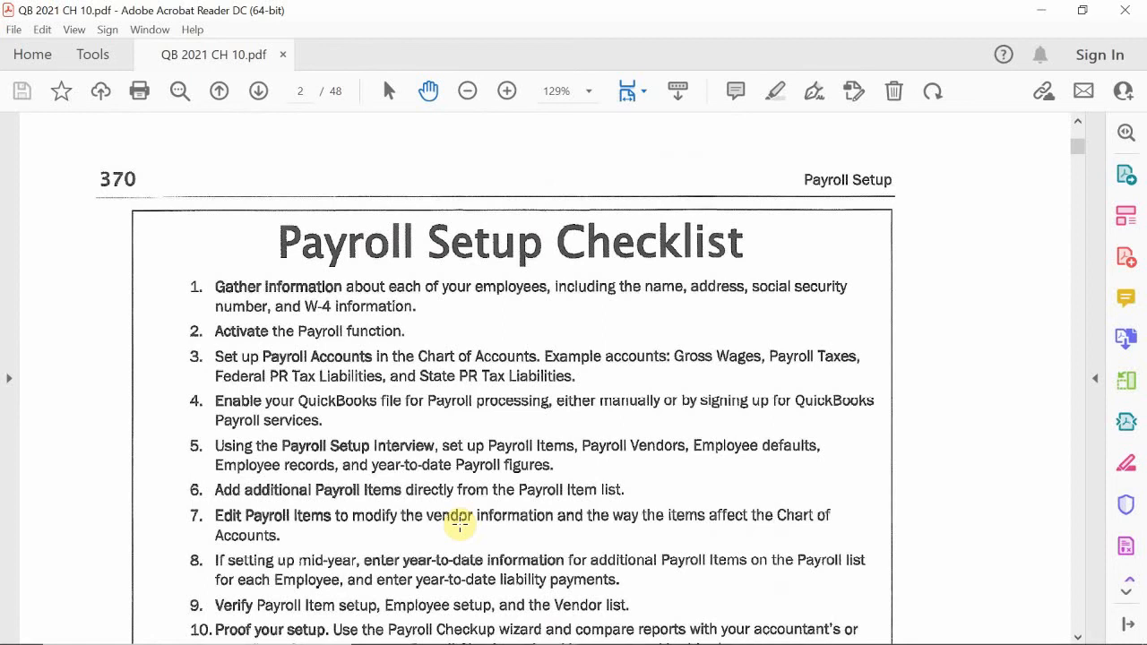
scroll(460, 526, "down", 3)
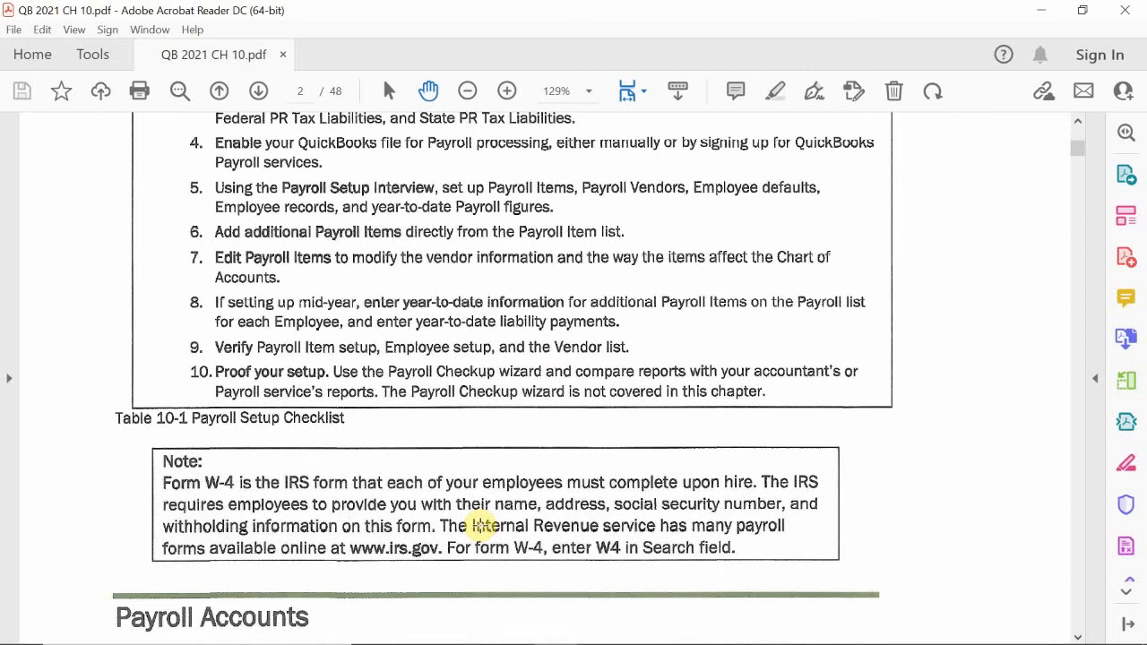
Read the Form W-4 note and the Payroll Accounts section, covering the liability and expense accounts for payroll
scroll(482, 525, "down", 6)
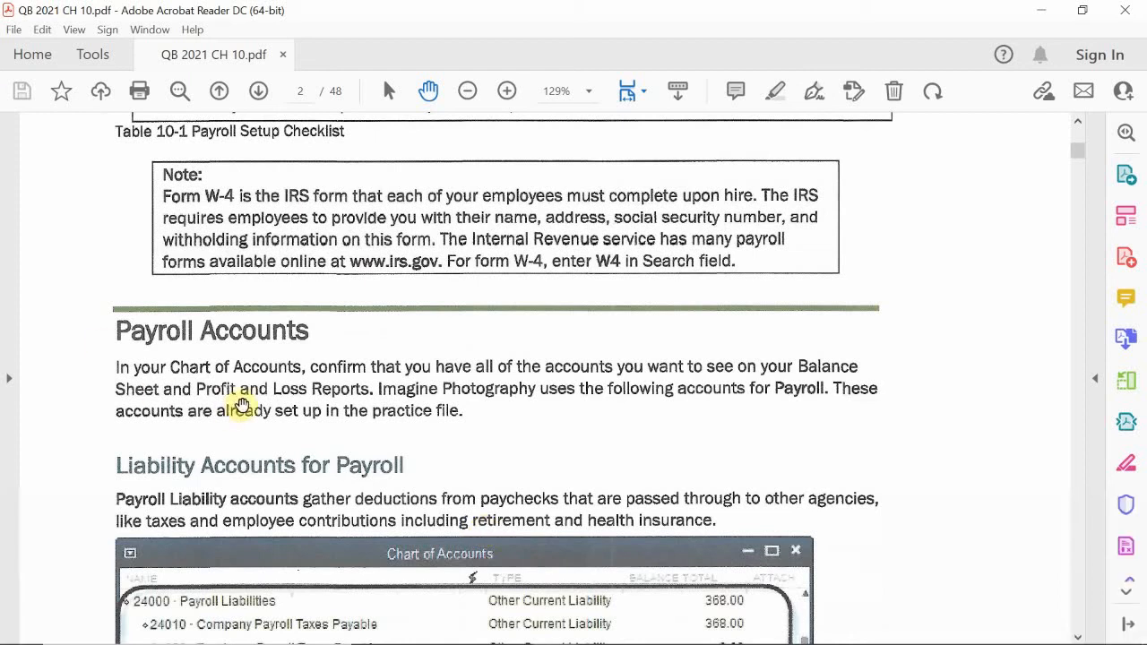
scroll(254, 376, "down", 2)
scroll(254, 376, "down", 1)
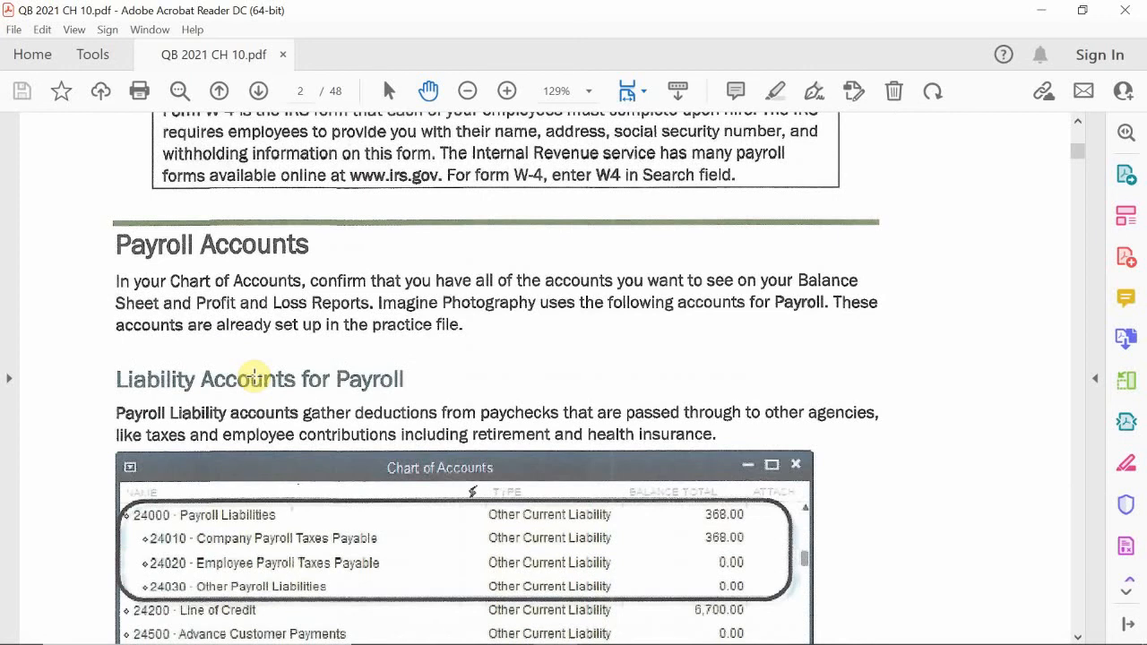
scroll(254, 376, "down", 20)
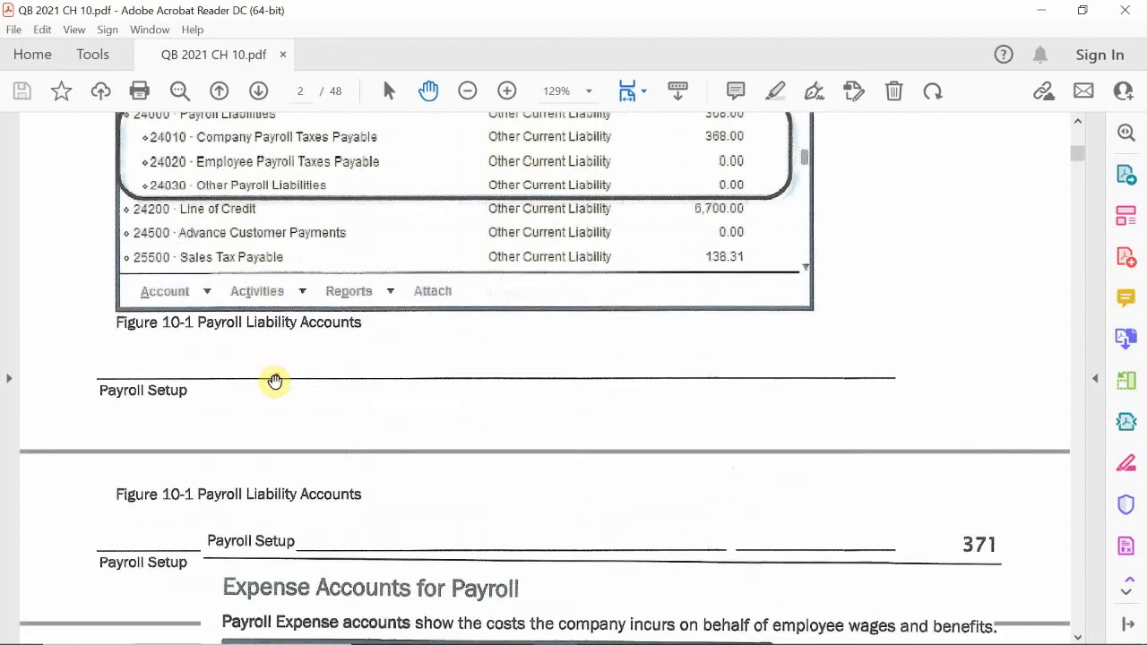
scroll(277, 381, "down", 17)
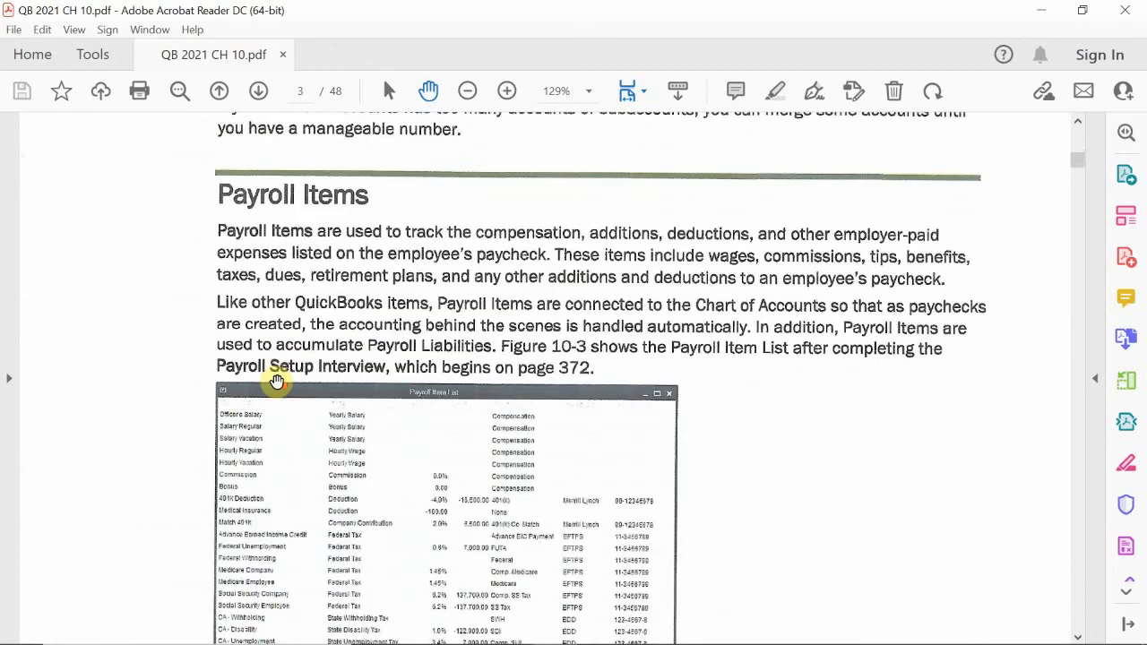
scroll(277, 382, "up", 11)
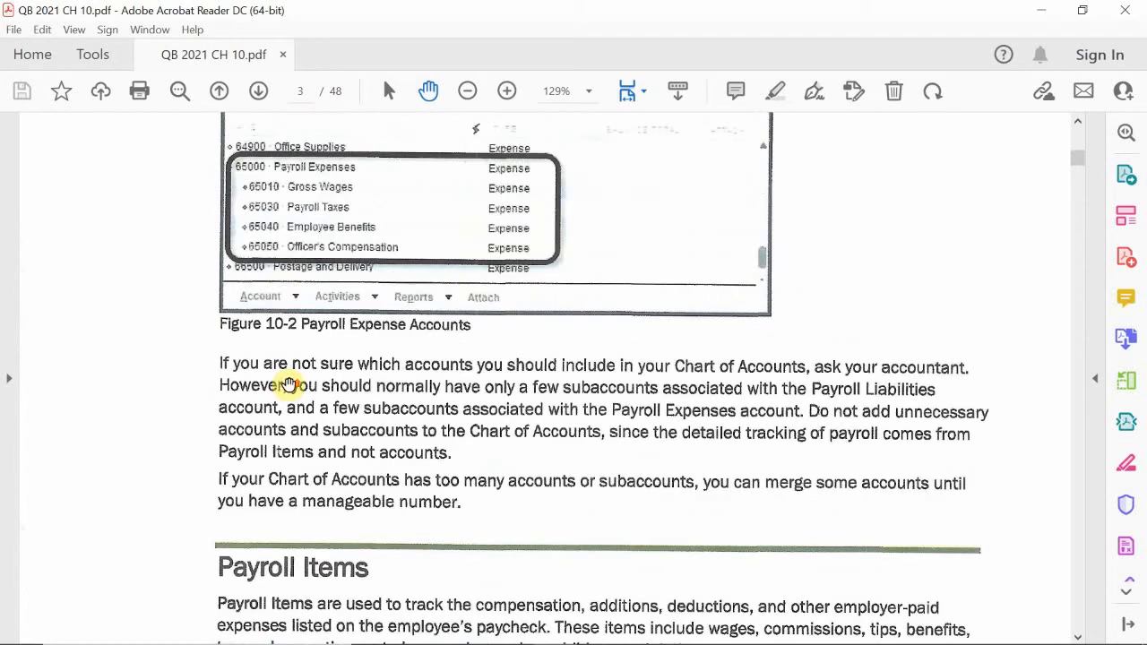
scroll(277, 382, "up", 9)
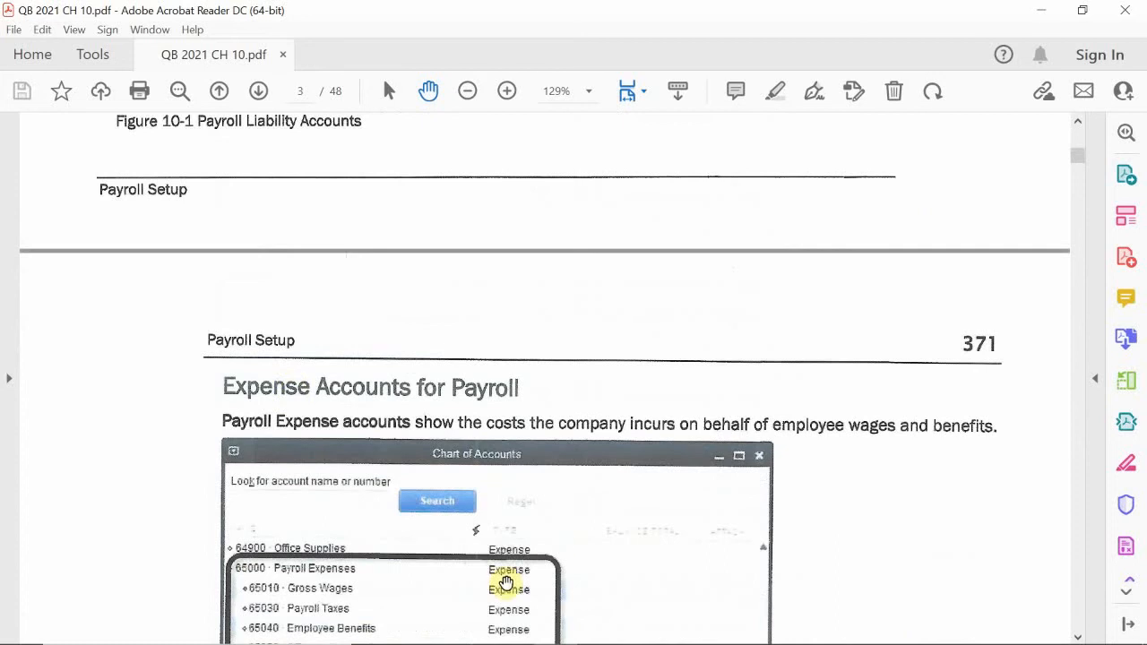
Switch to QuickBooks and open the Chart of Accounts of the Imagine Photography payroll setup file
mouse_move(465, 627)
left_click(510, 628)
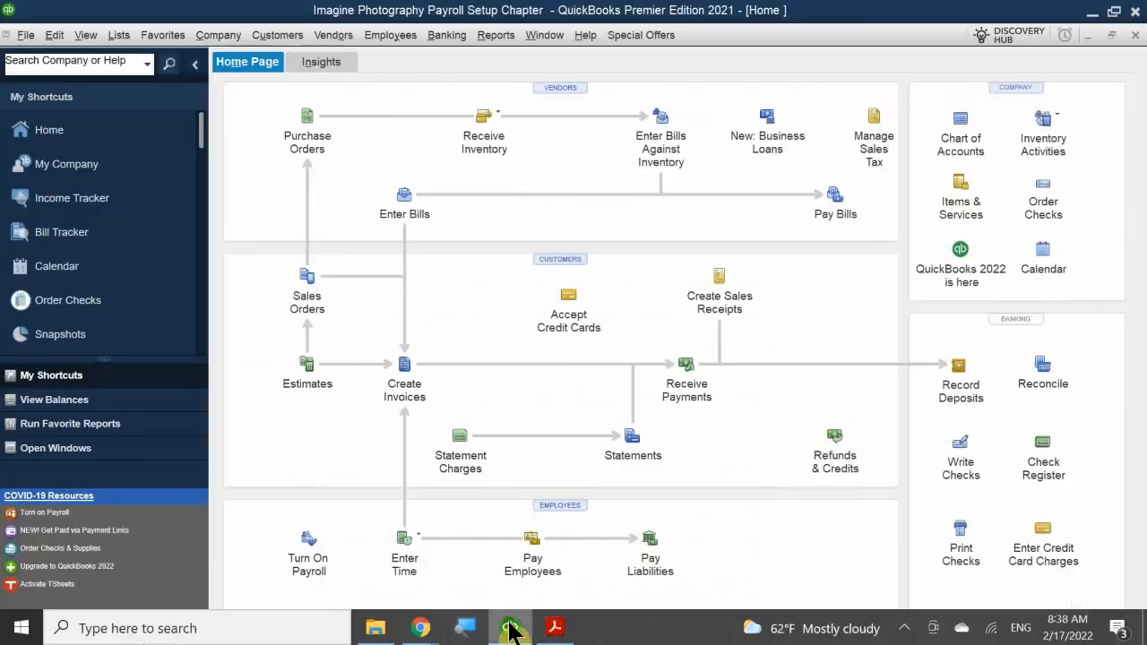
left_click(973, 142)
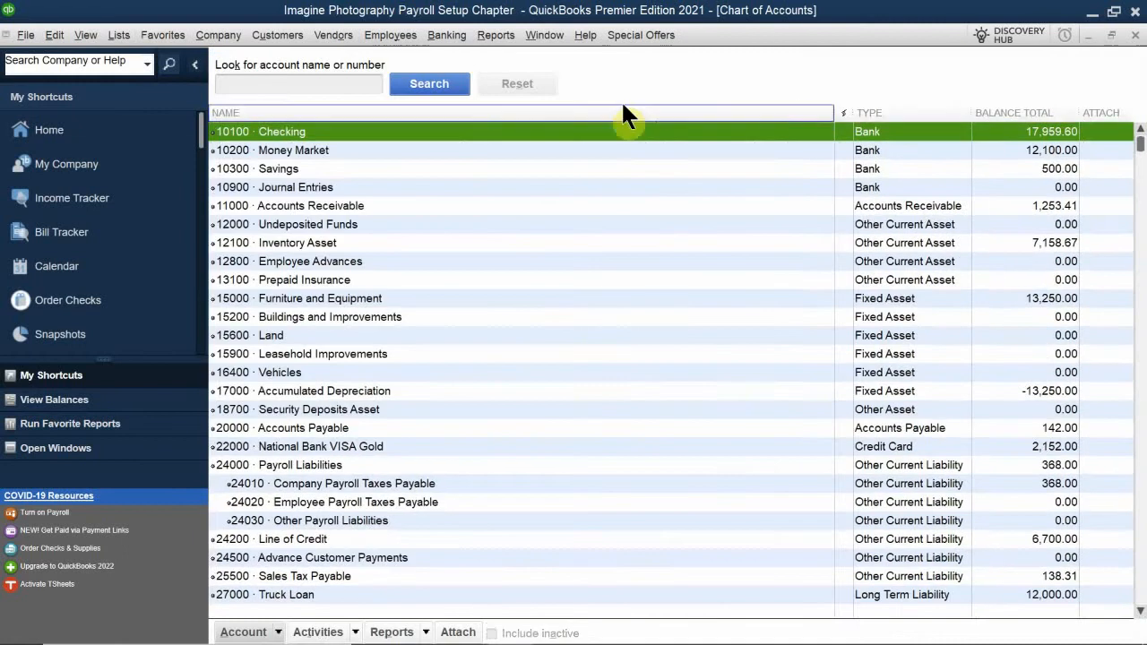
Examine the Payroll Liabilities and Payroll Expenses accounts with their subaccounts in the Chart of Accounts
scroll(769, 377, "down", 5)
scroll(771, 383, "down", 11)
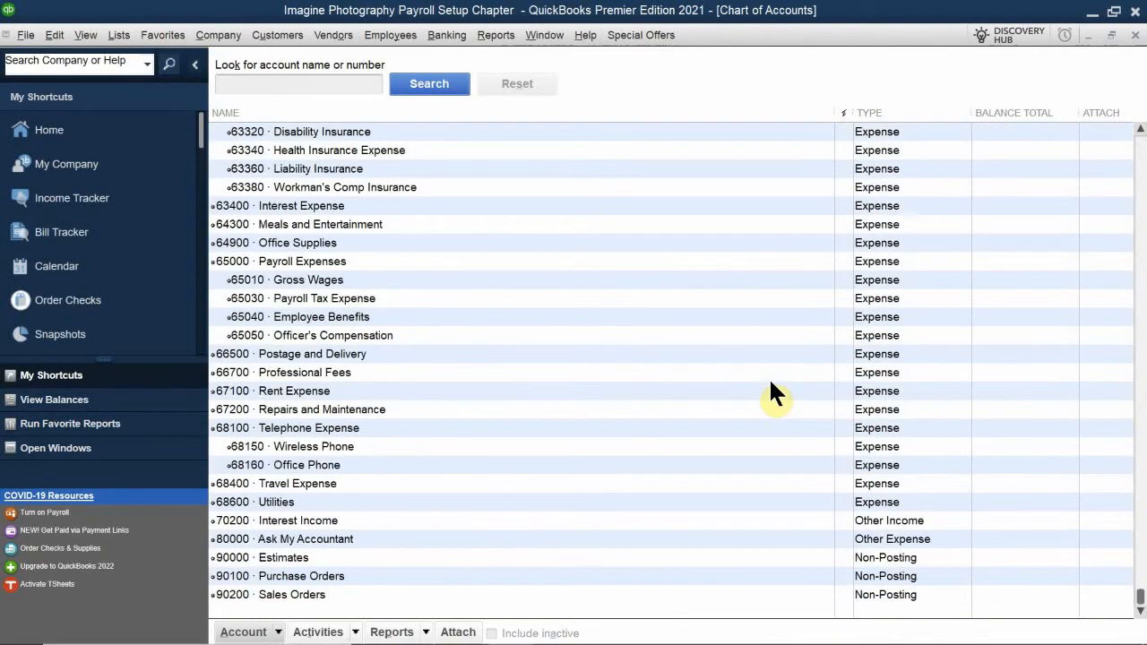
scroll(771, 383, "up", 1)
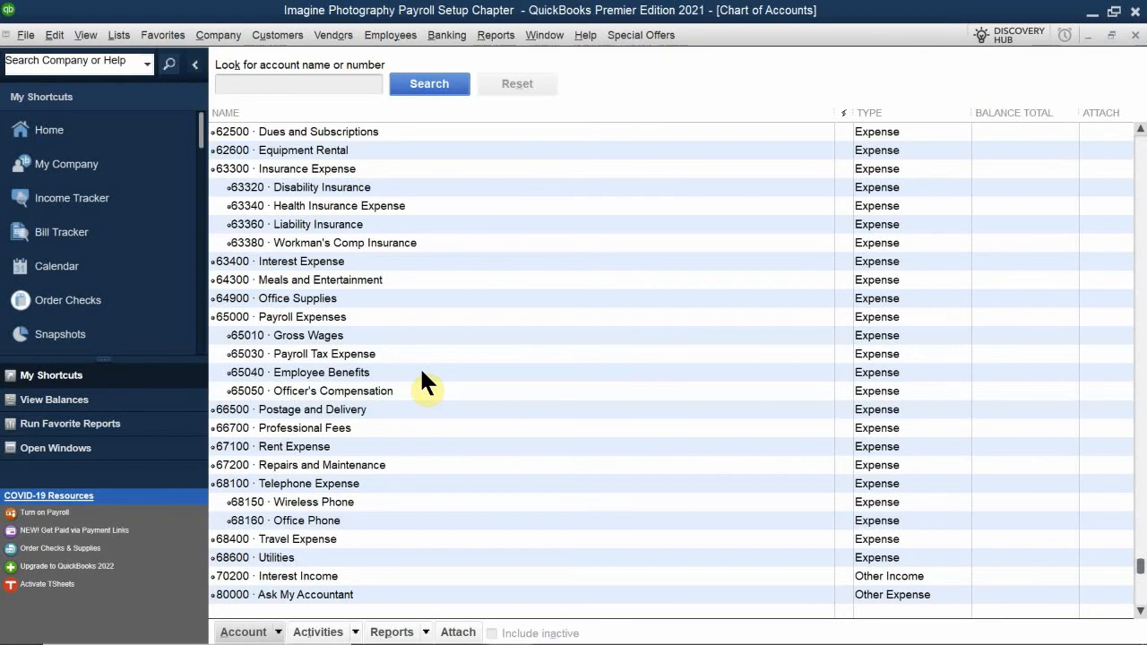
scroll(421, 372, "up", 12)
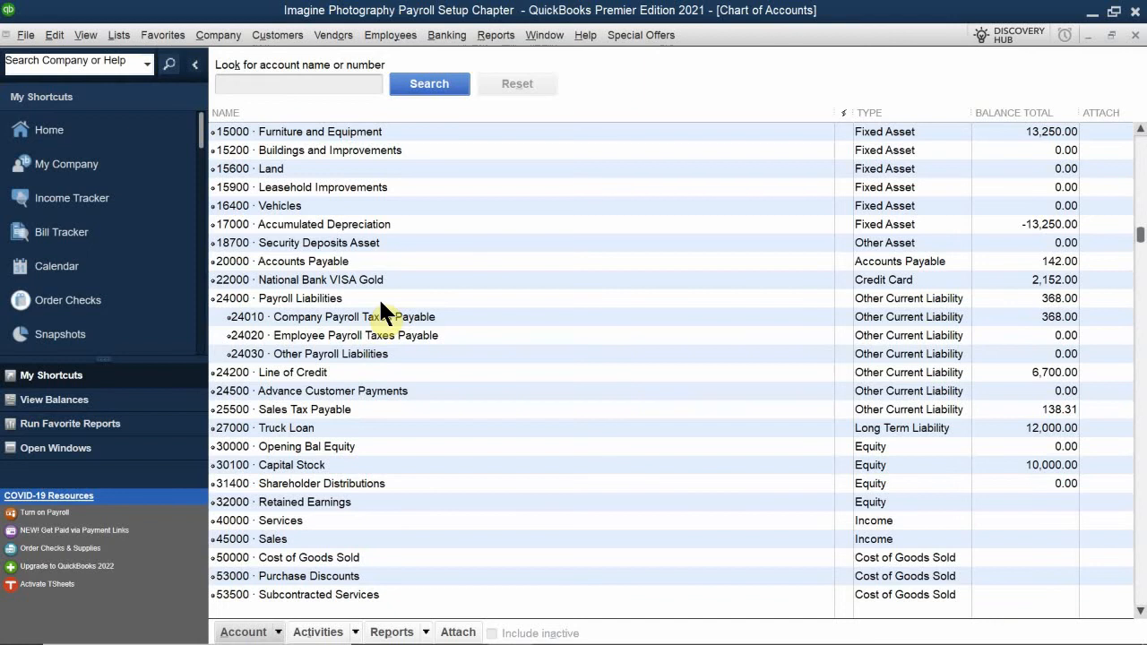
scroll(381, 309, "down", 12)
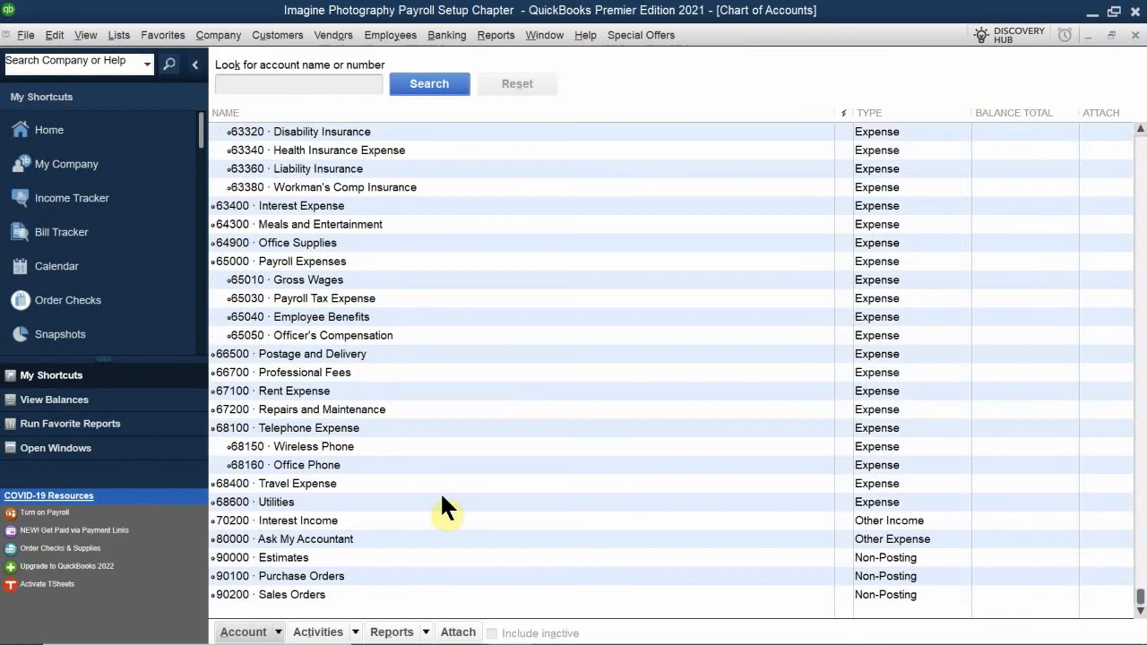
scroll(442, 499, "up", 11)
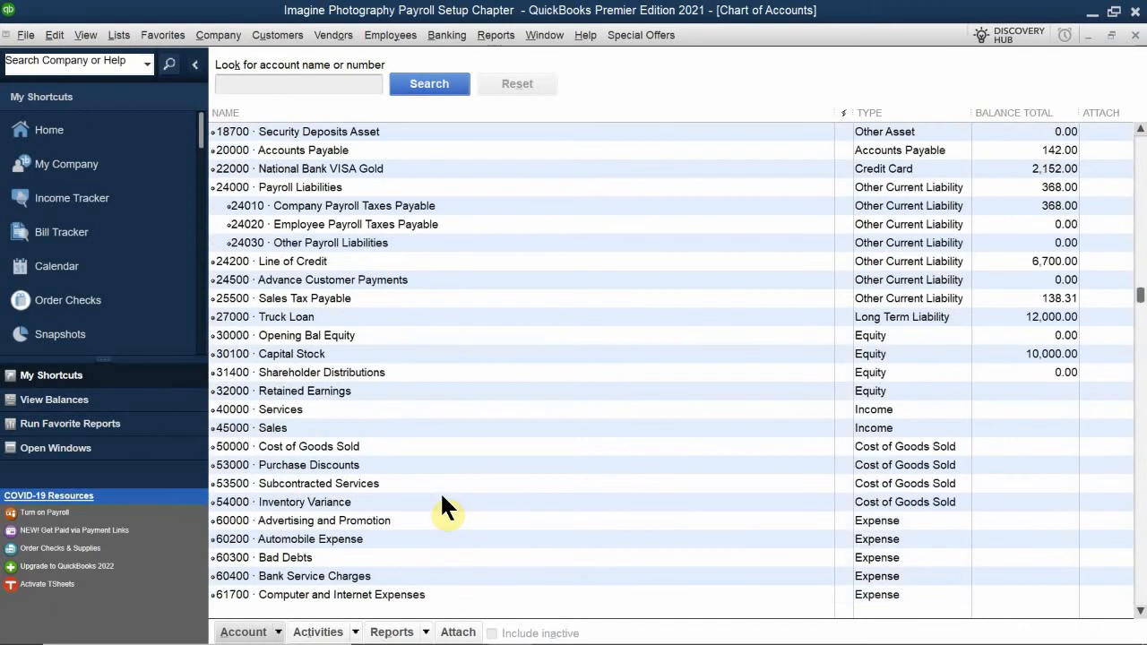
scroll(442, 496, "up", 4)
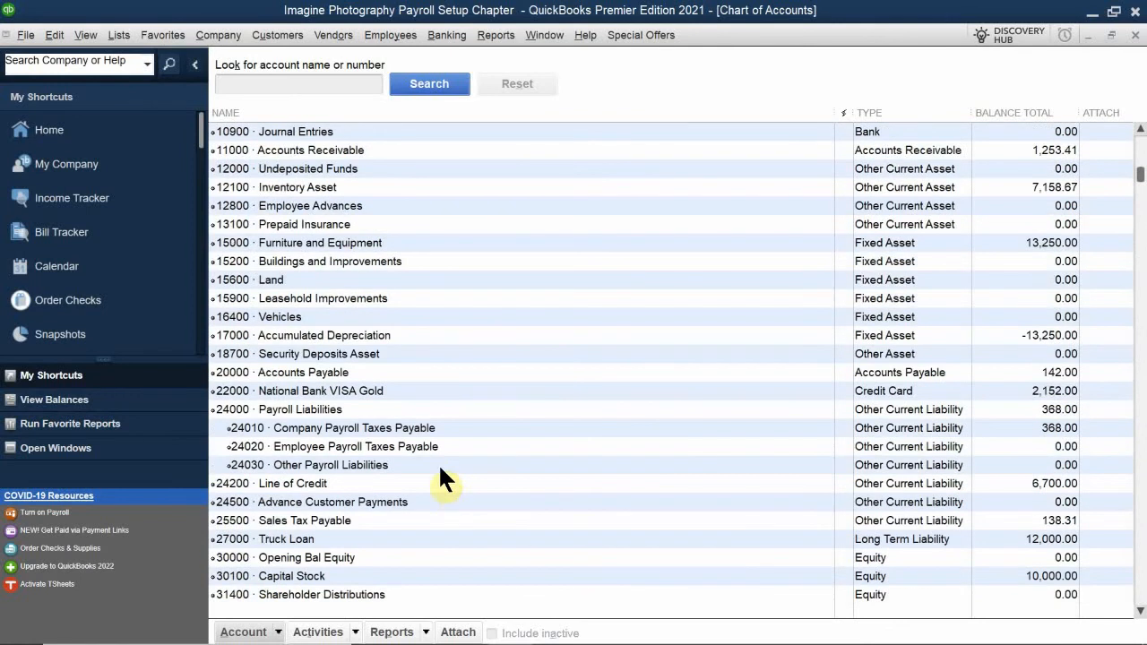
scroll(373, 428, "down", 15)
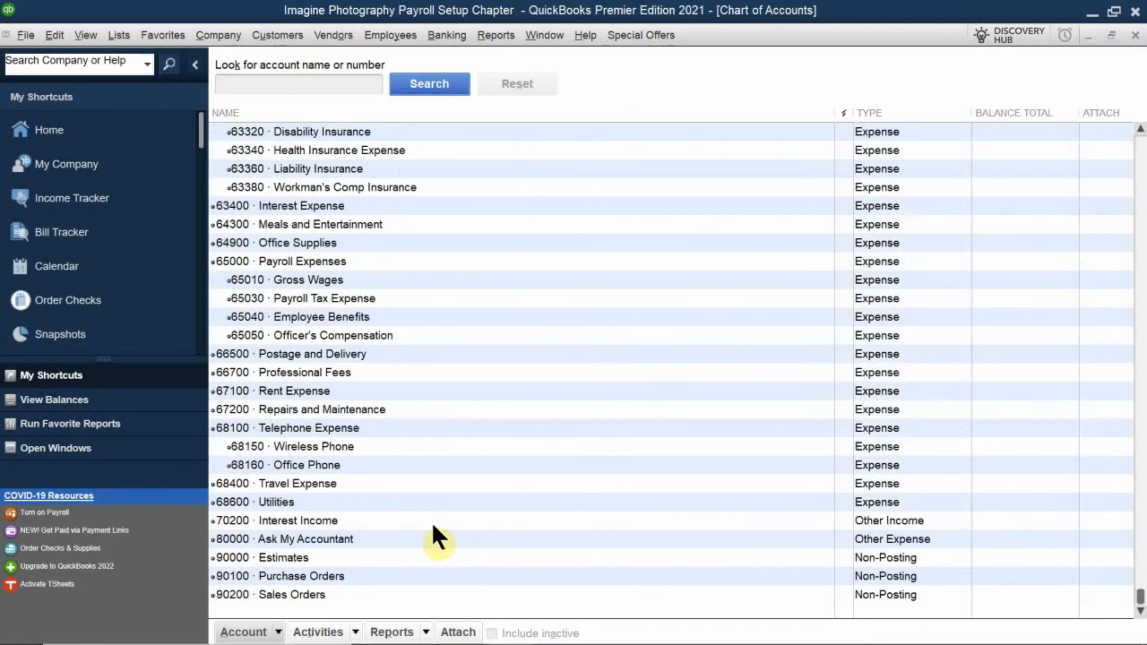
Close the Chart of Accounts and open the Payroll Item List to view the existing payroll items
left_click(1135, 35)
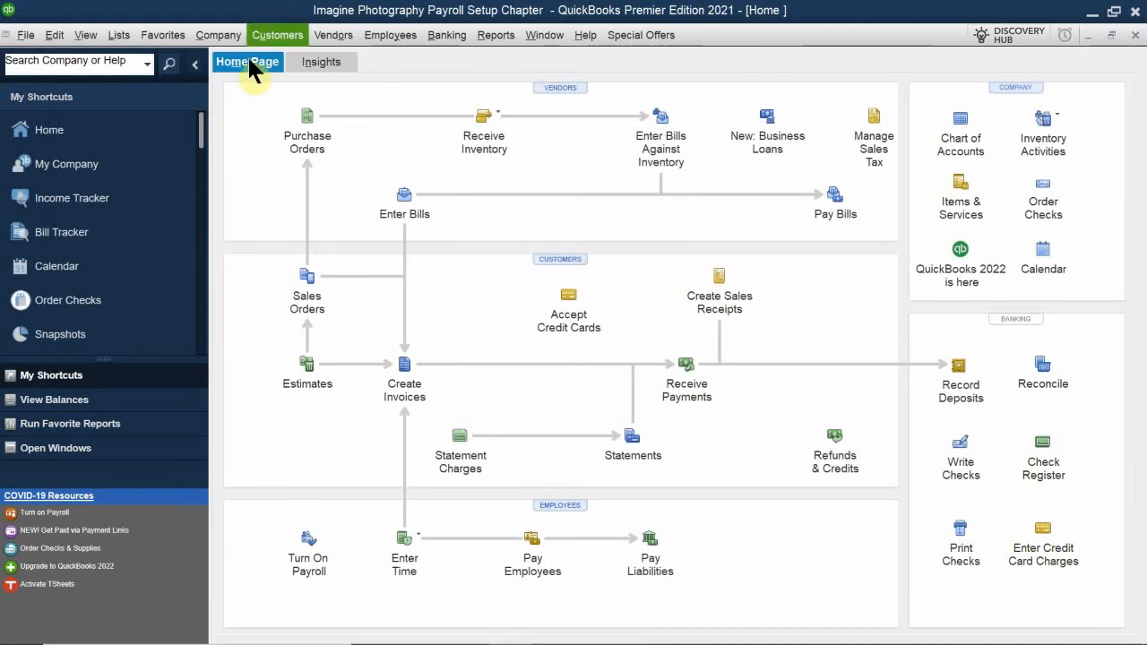
left_click(116, 40)
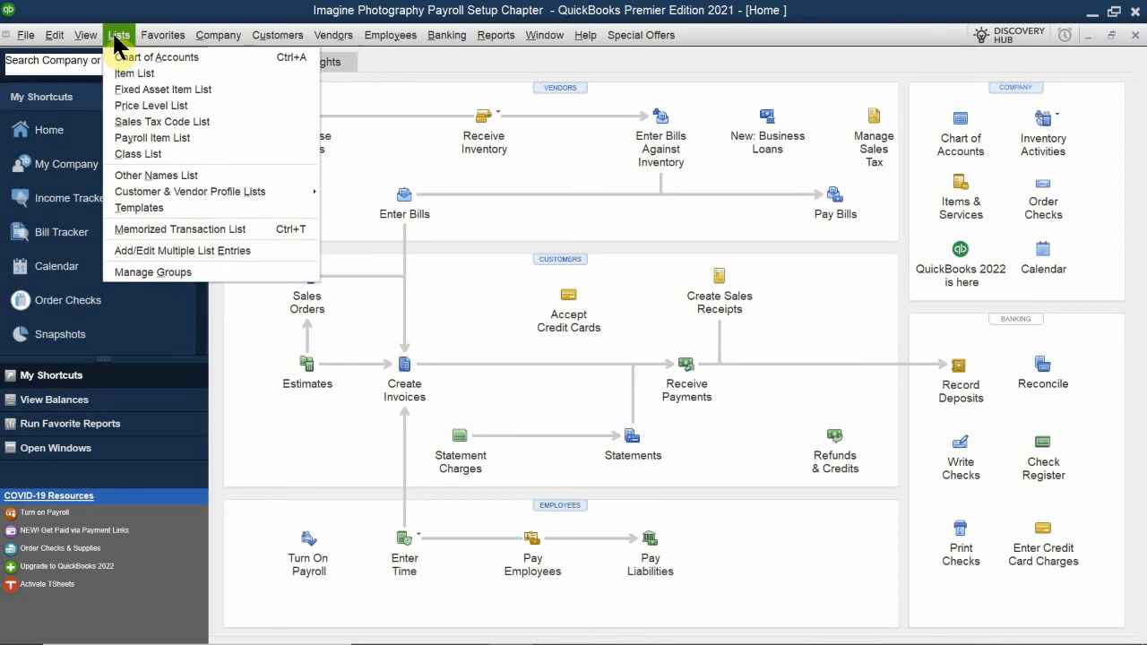
left_click(149, 138)
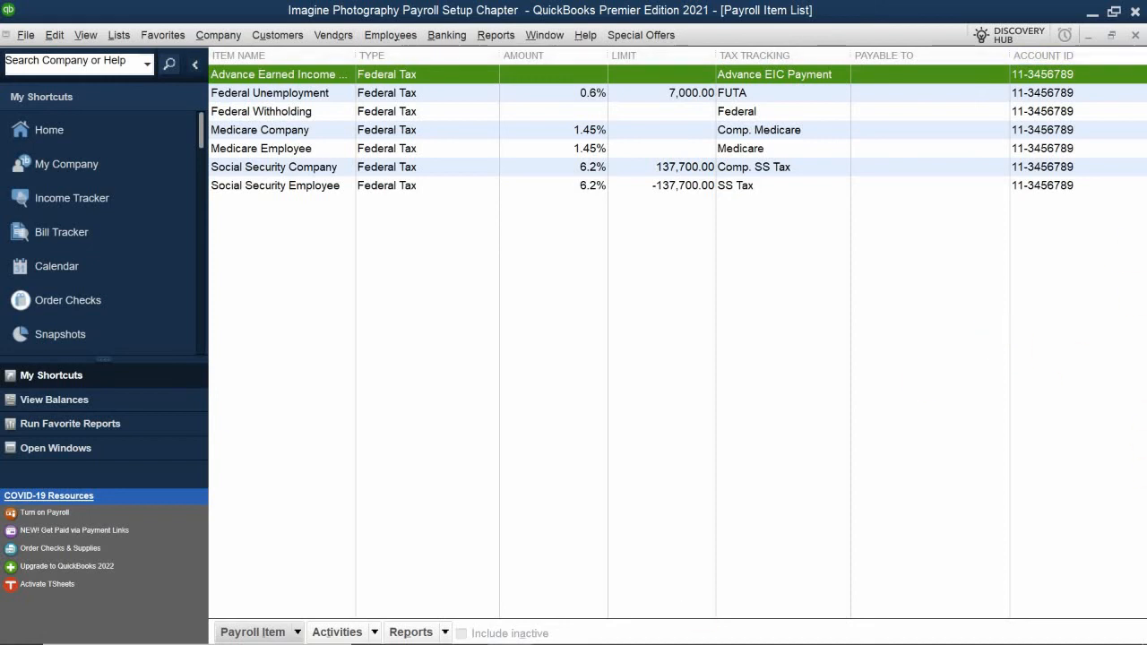
Switch back to the QB 2021 CH 10 PDF in Adobe Acrobat Reader
mouse_move(353, 636)
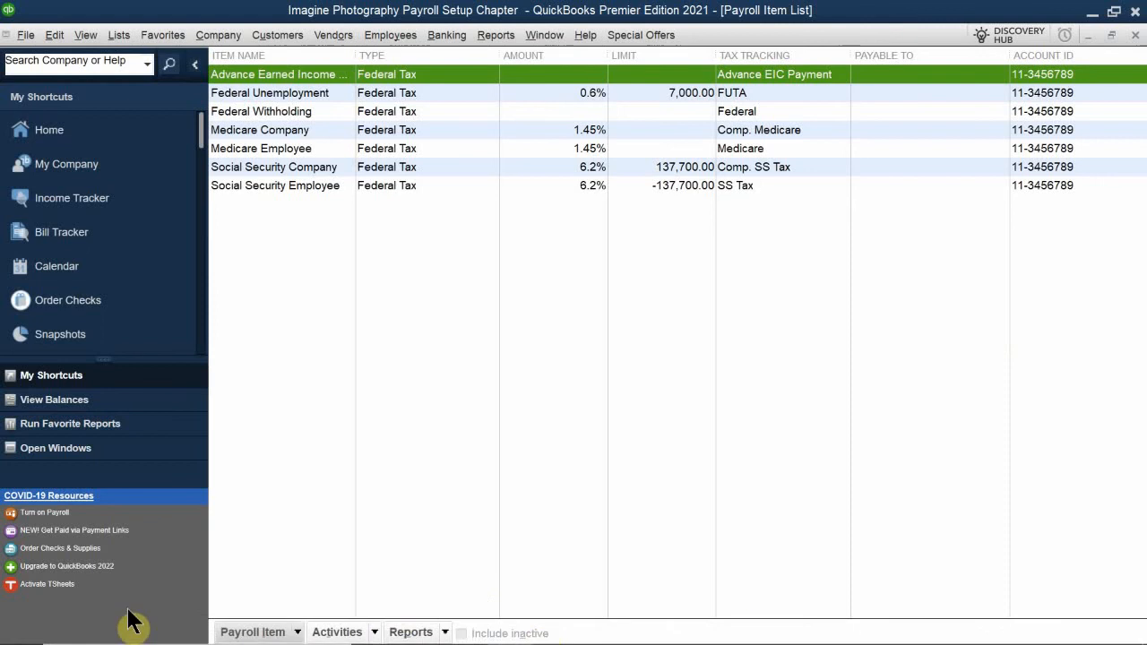
mouse_move(520, 634)
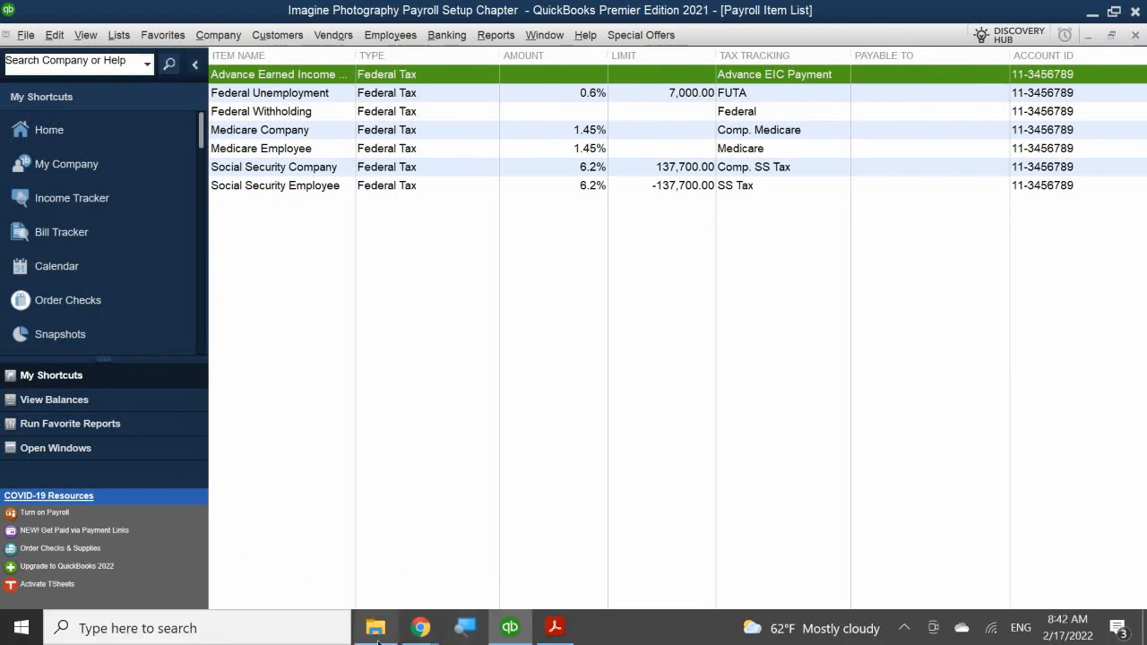
left_click(553, 631)
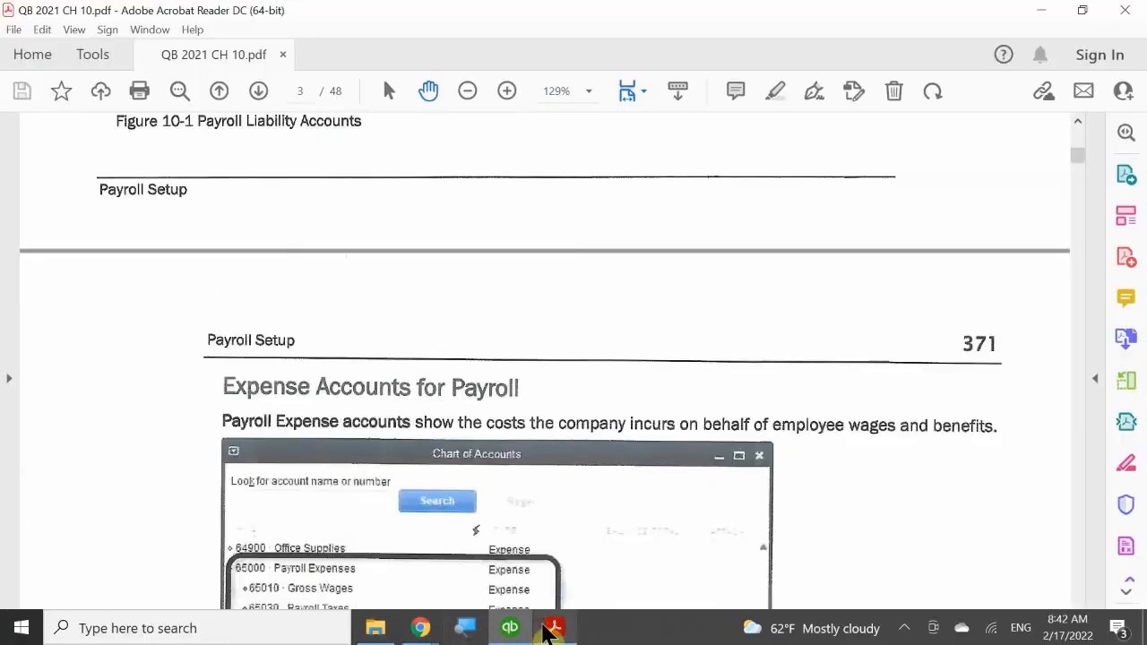
Read the PDF's sections on payroll expense accounts, Payroll Items and Earnings Items, including salary, hourly, commission and bonus items
scroll(580, 420, "down", 5)
scroll(583, 427, "down", 1)
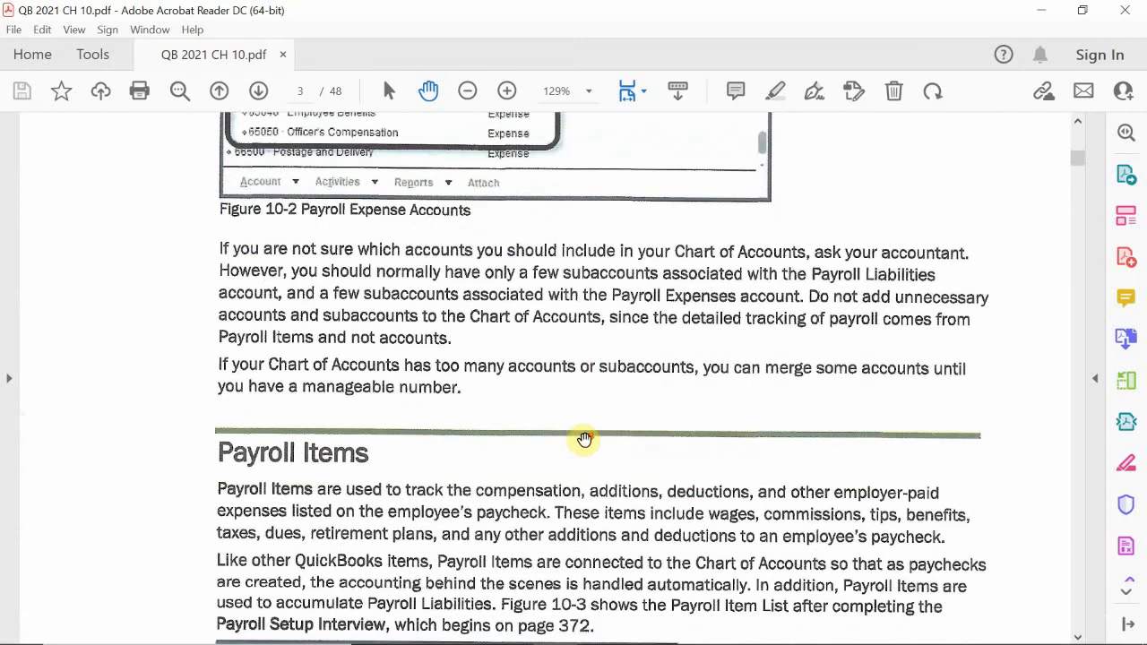
scroll(593, 425, "down", 3)
scroll(593, 426, "down", 8)
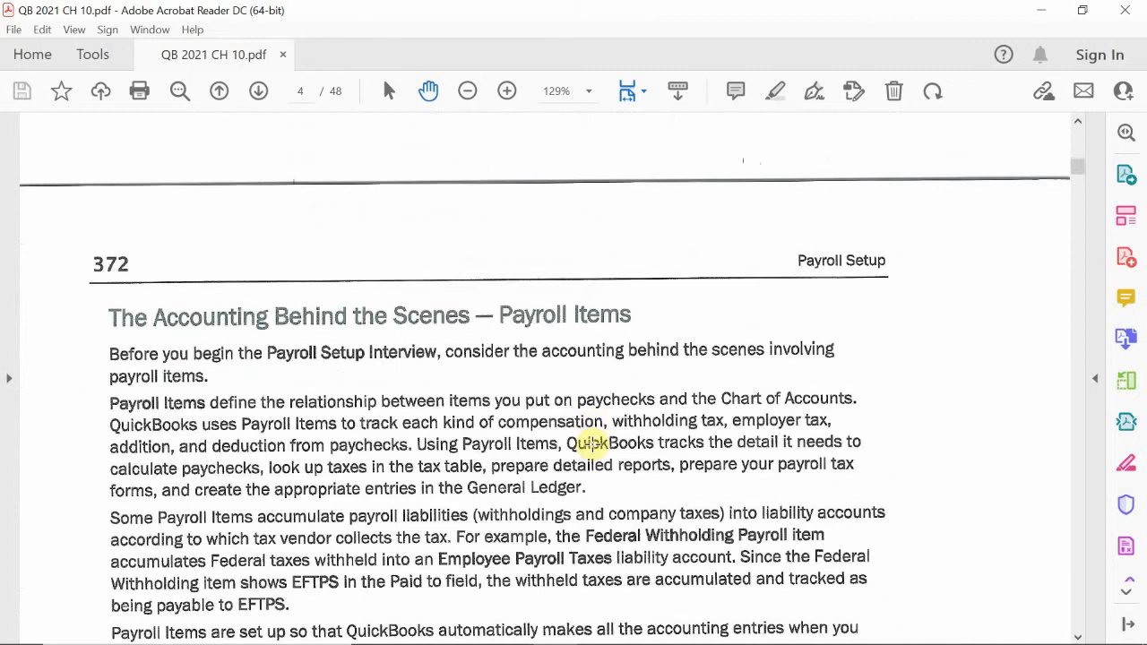
scroll(592, 443, "down", 8)
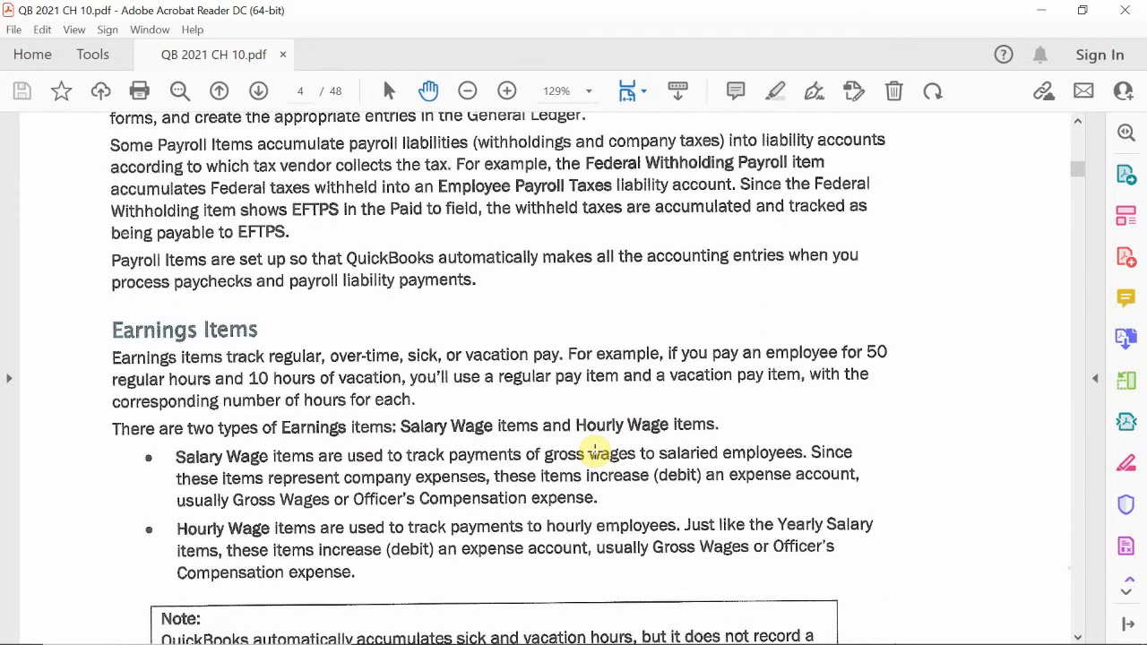
scroll(596, 452, "down", 2)
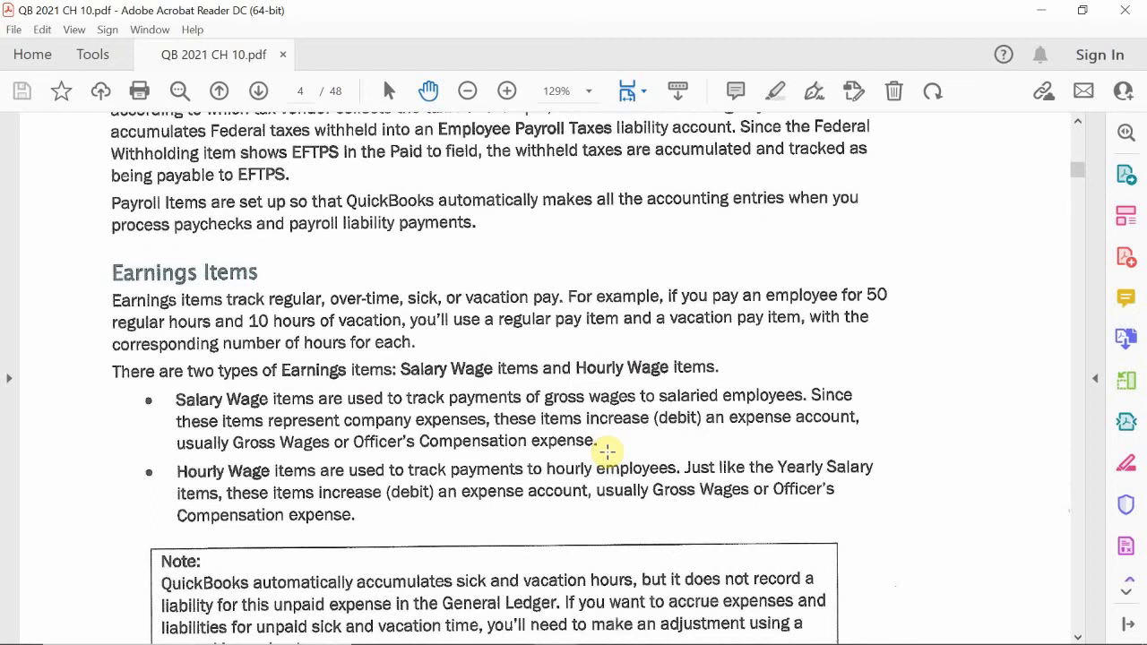
scroll(607, 453, "up", 2)
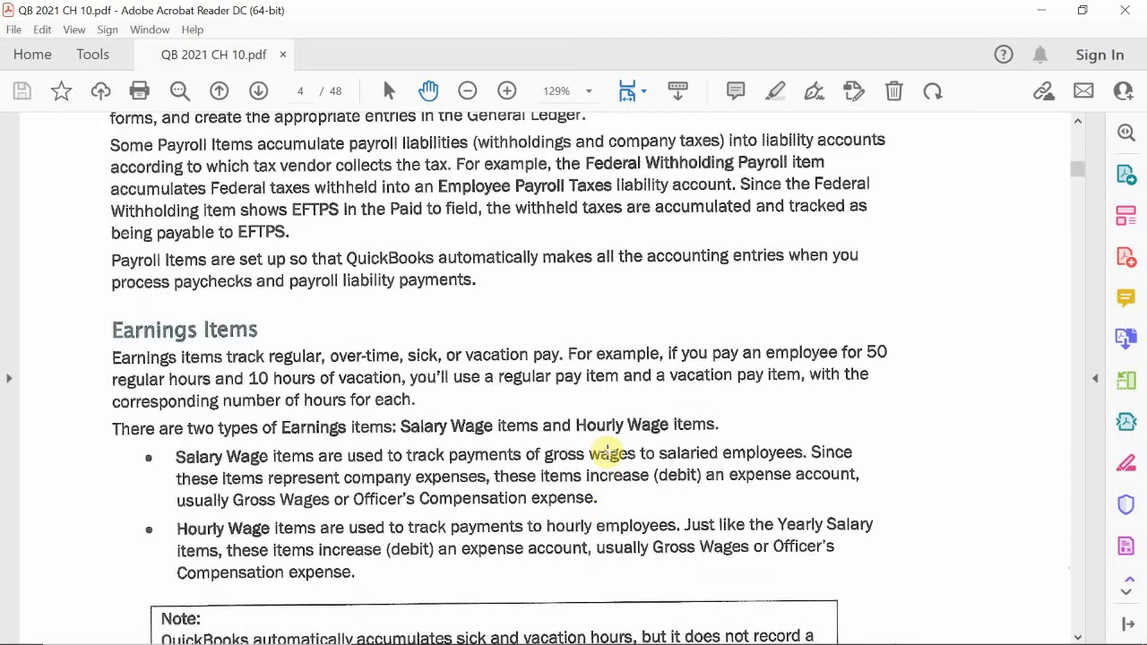
scroll(608, 453, "down", 5)
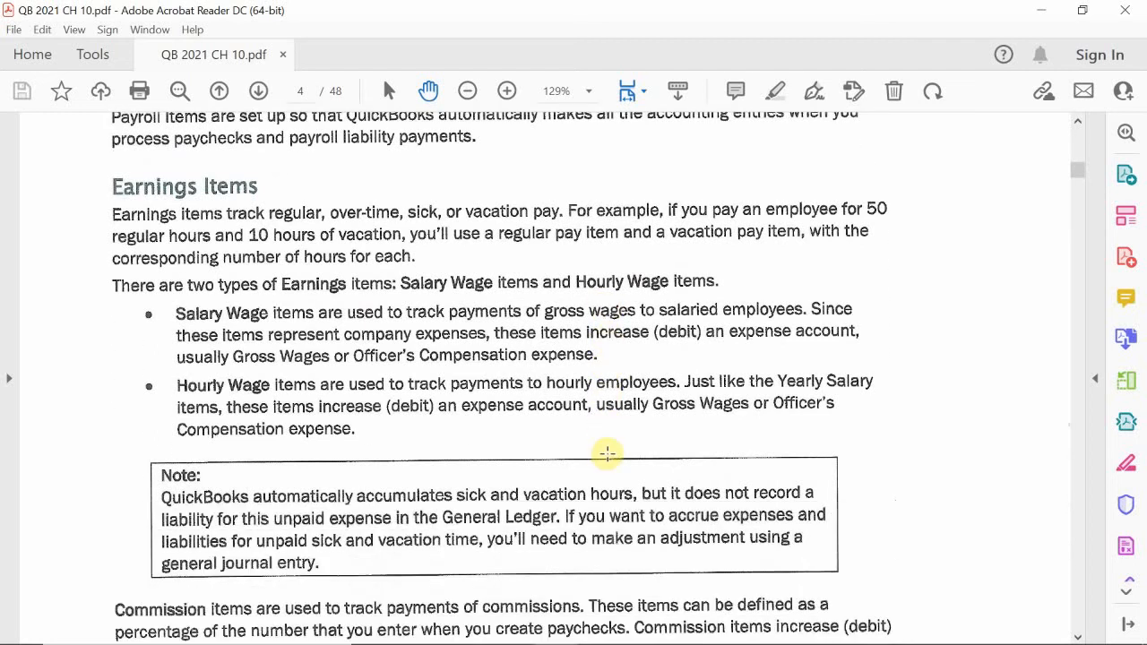
scroll(608, 452, "down", 10)
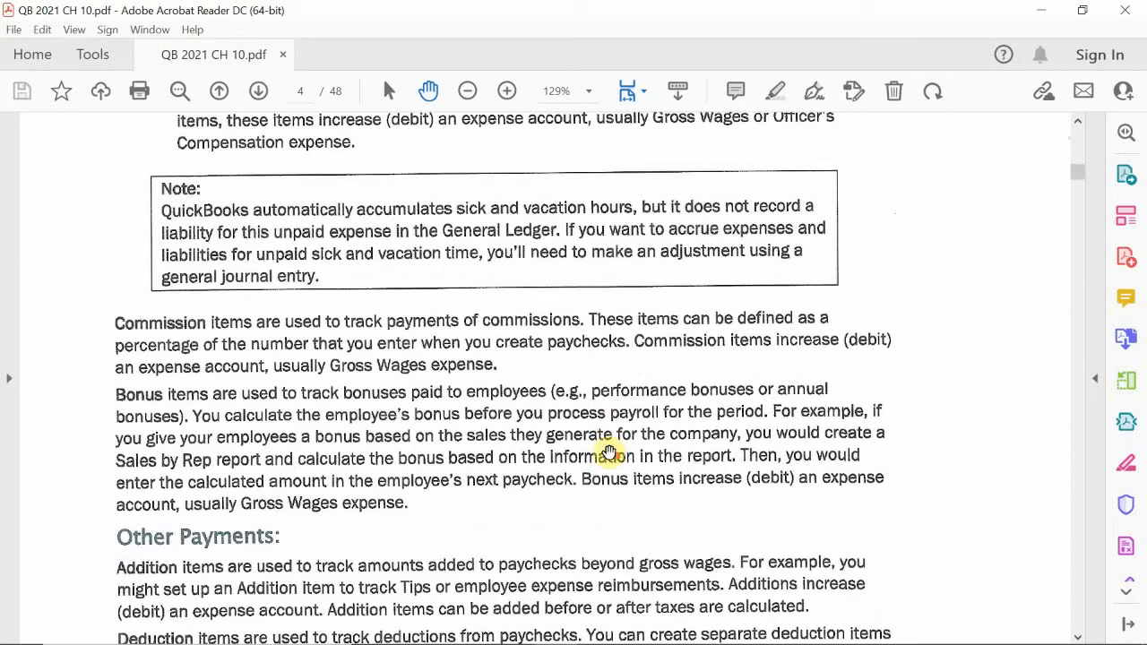
scroll(614, 454, "down", 3)
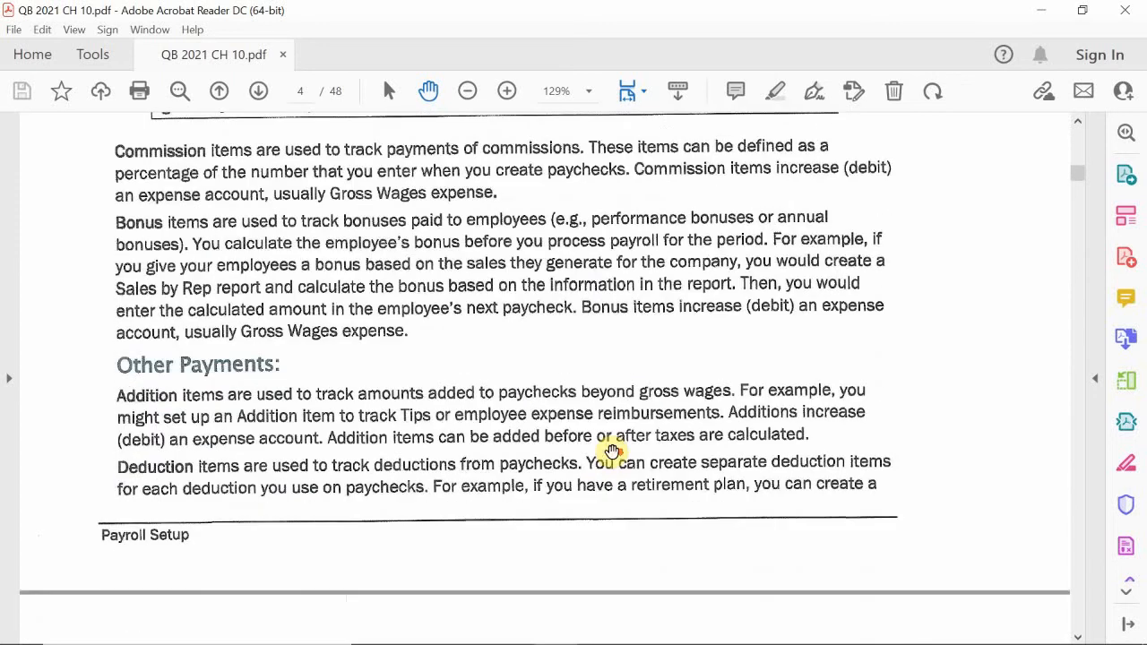
Read the sections on deductions, company contributions, federal and state tax items, and items calculated by quantity or hours
scroll(610, 453, "down", 3)
scroll(609, 454, "down", 16)
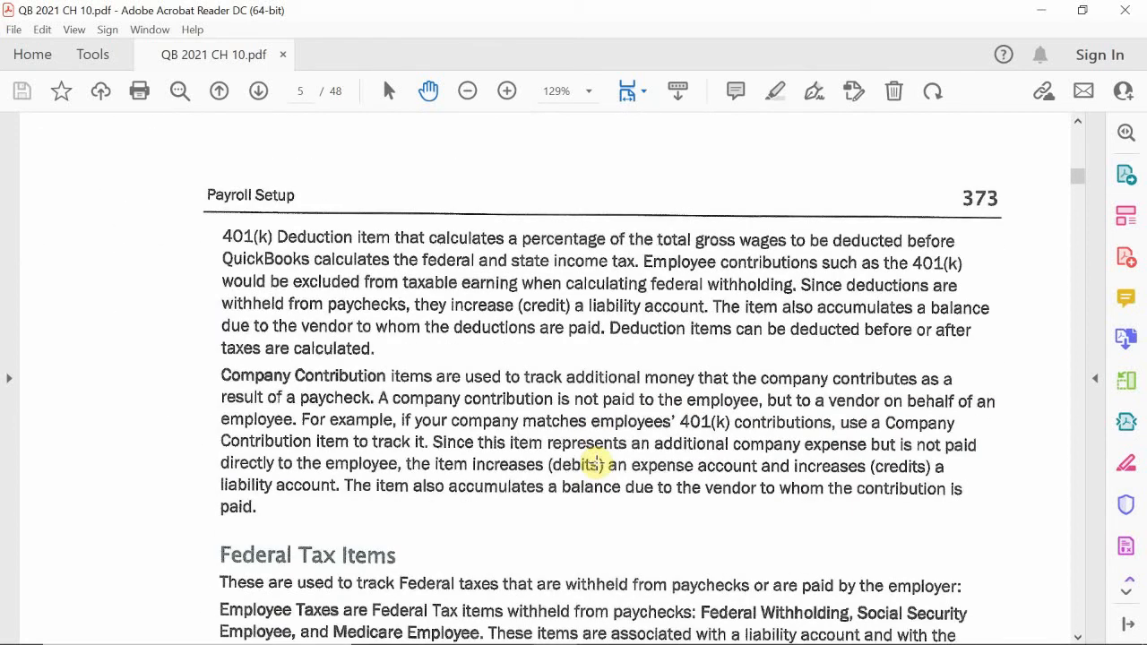
scroll(594, 463, "down", 6)
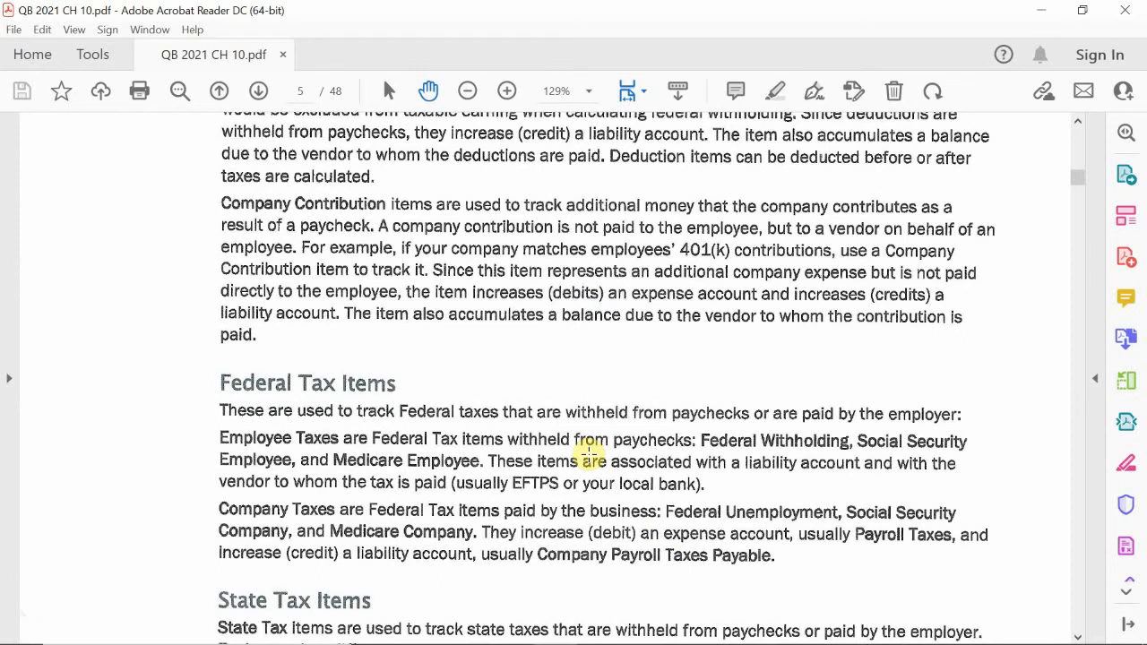
scroll(591, 457, "down", 15)
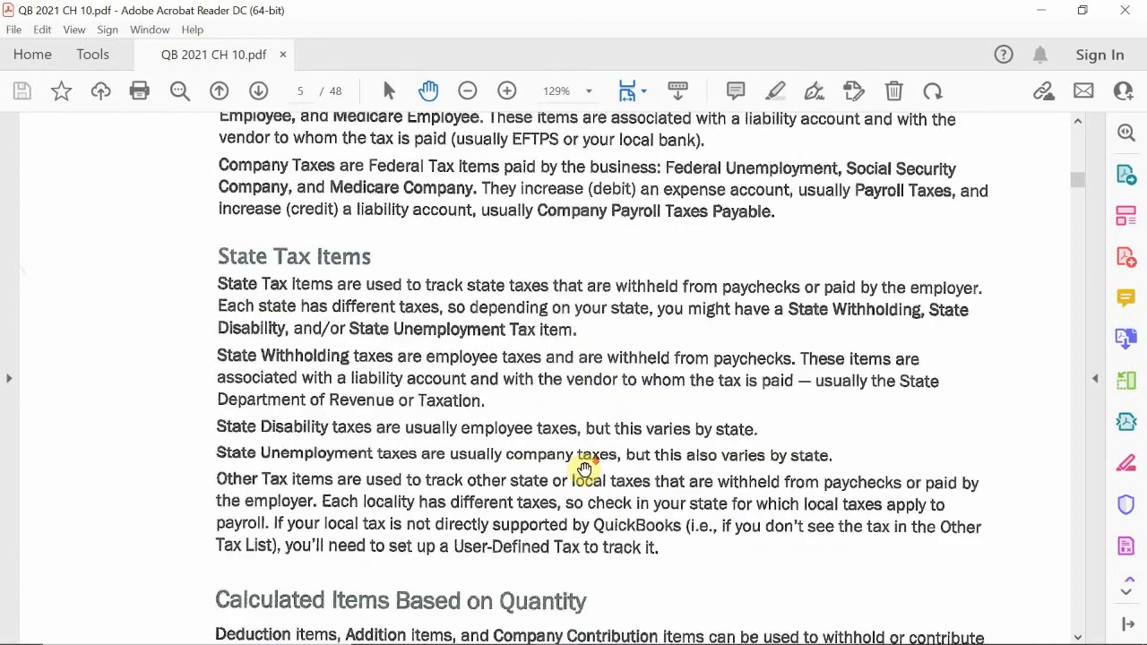
scroll(587, 462, "down", 8)
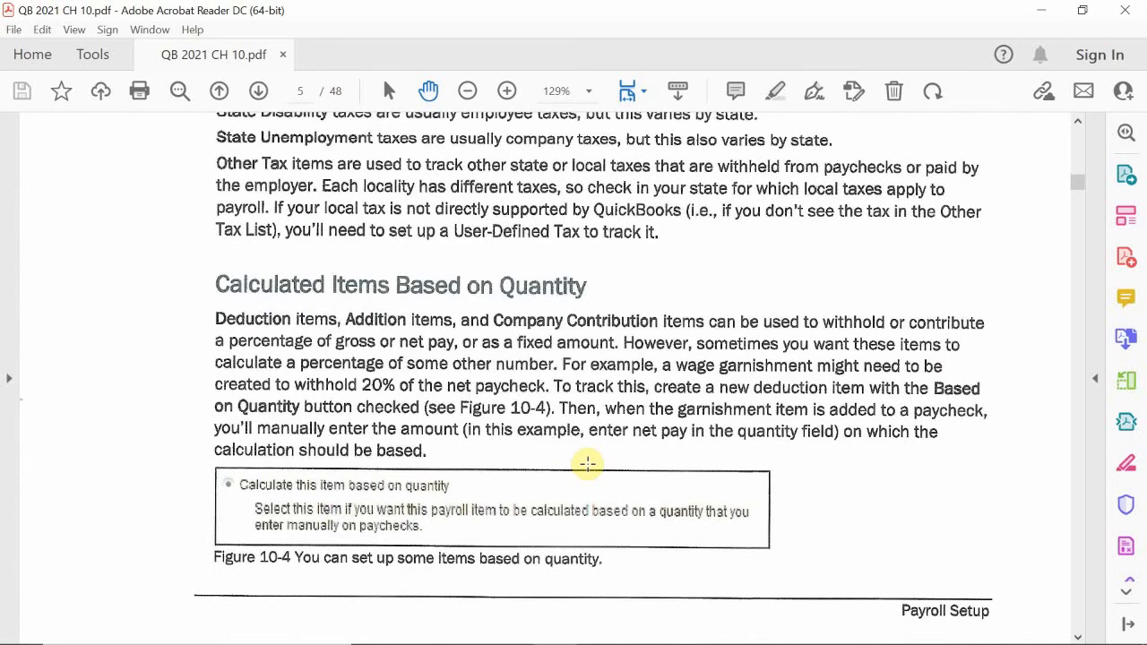
scroll(587, 462, "down", 20)
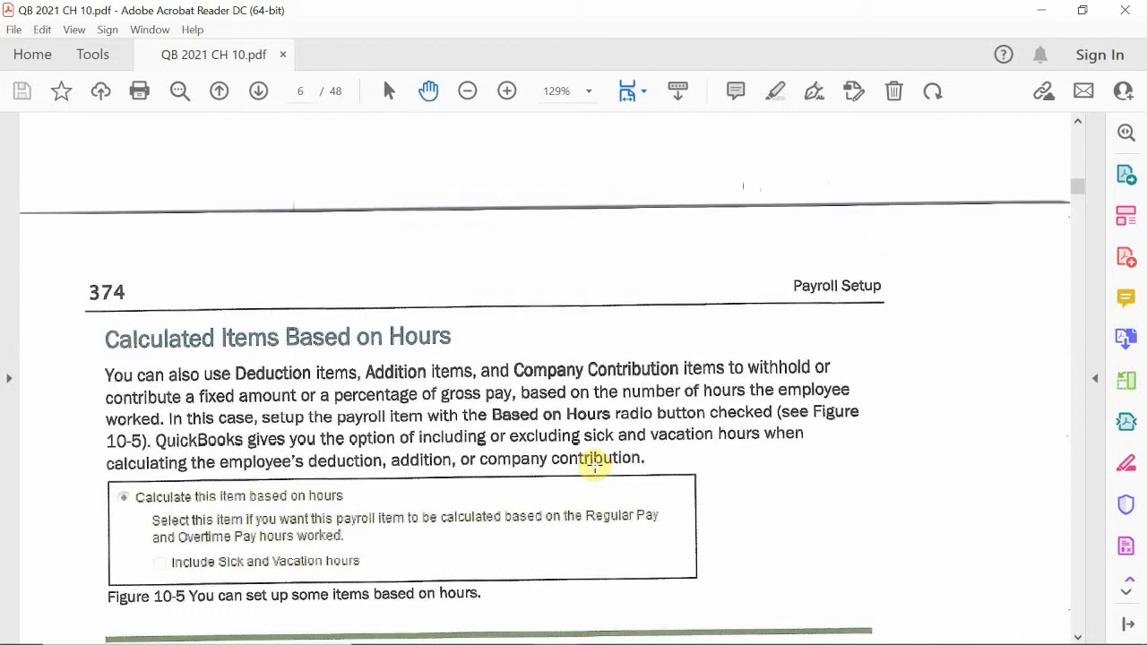
scroll(597, 465, "down", 11)
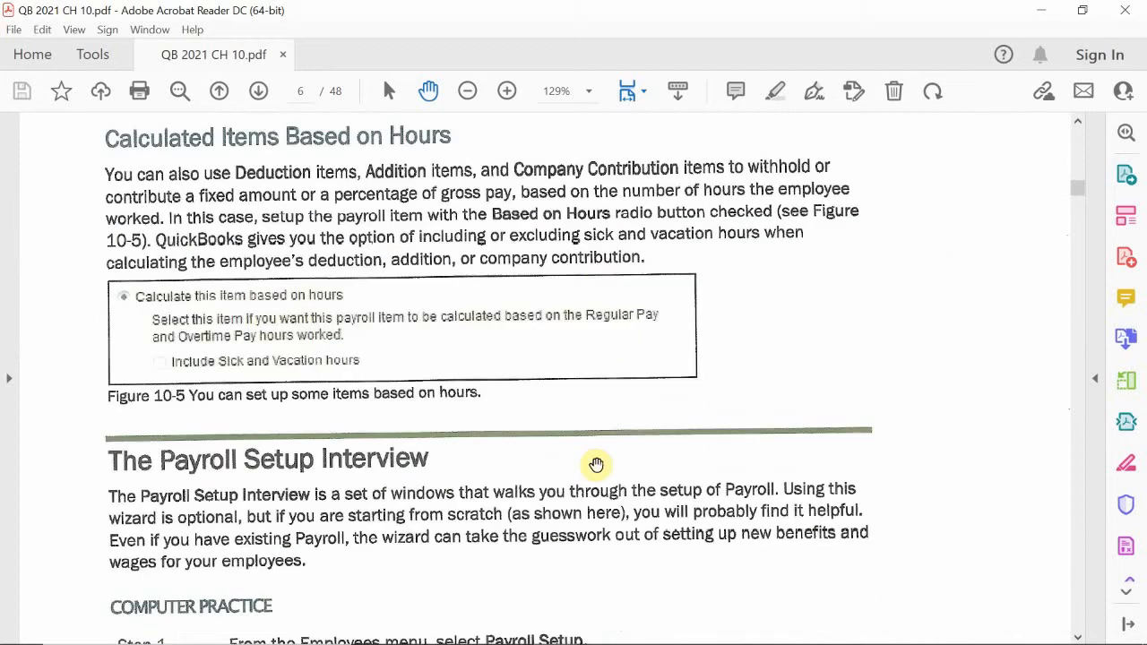
Study the Payroll Setup Interview section with its computer practice steps, through the start of compensation and benefits items
scroll(597, 465, "up", 7)
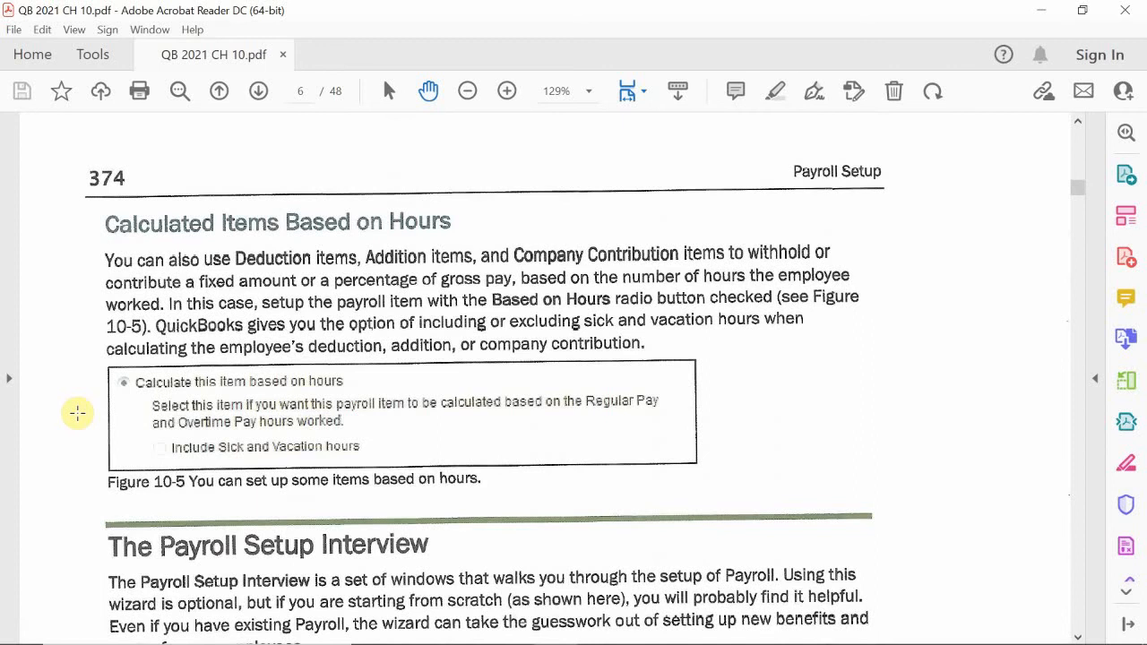
scroll(77, 413, "down", 4)
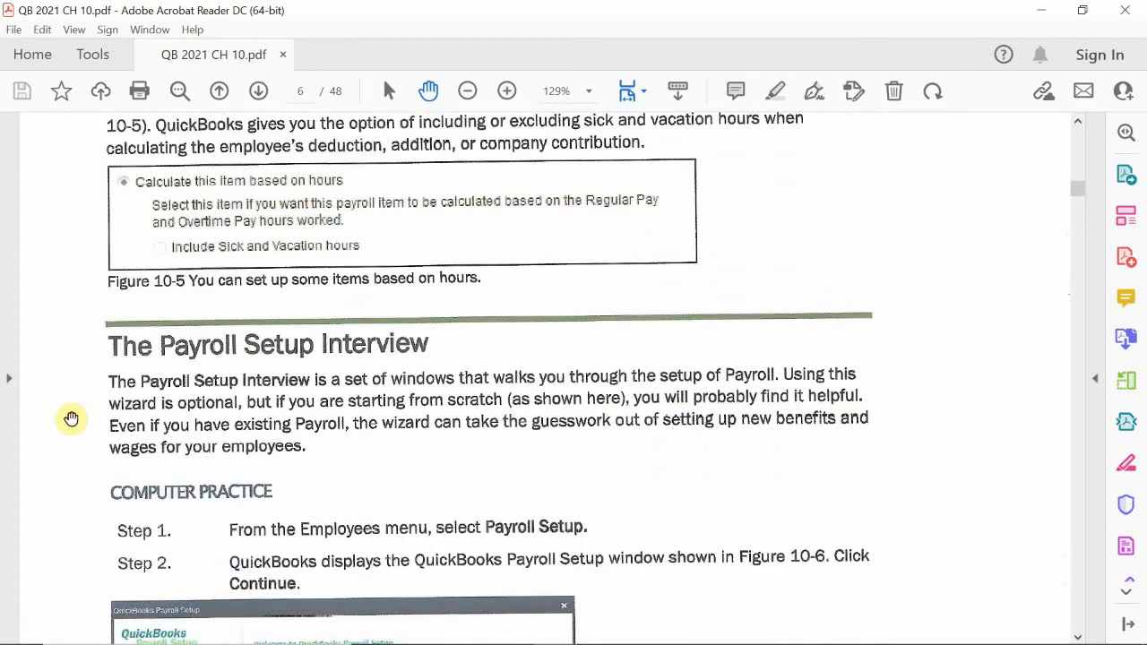
scroll(71, 418, "up", 3)
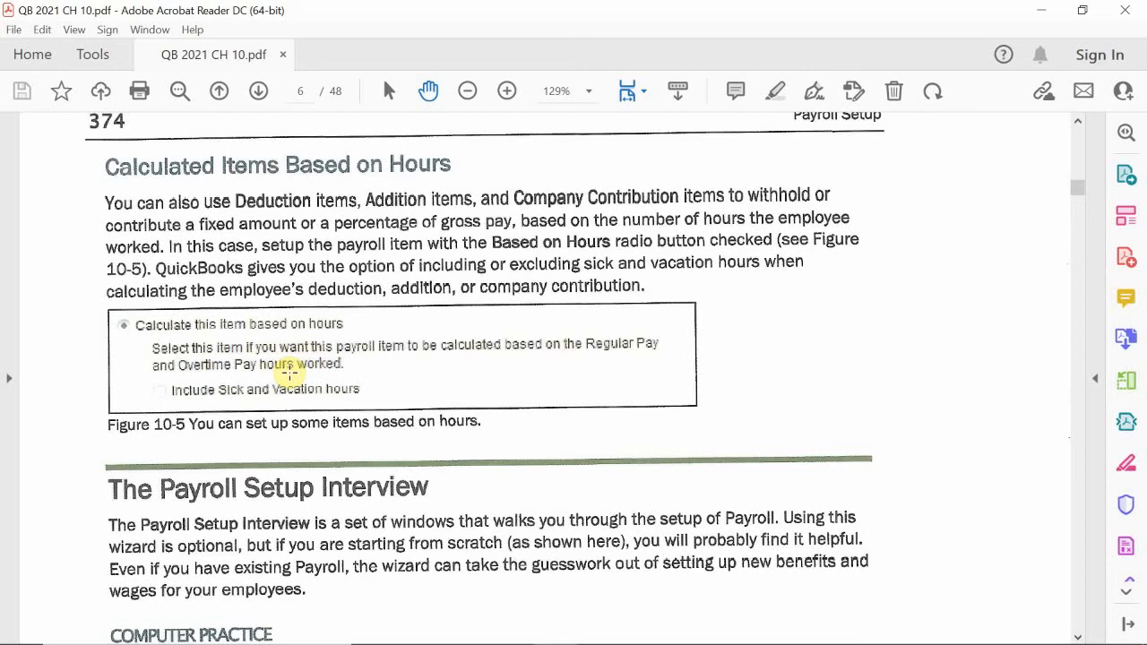
scroll(289, 375, "down", 4)
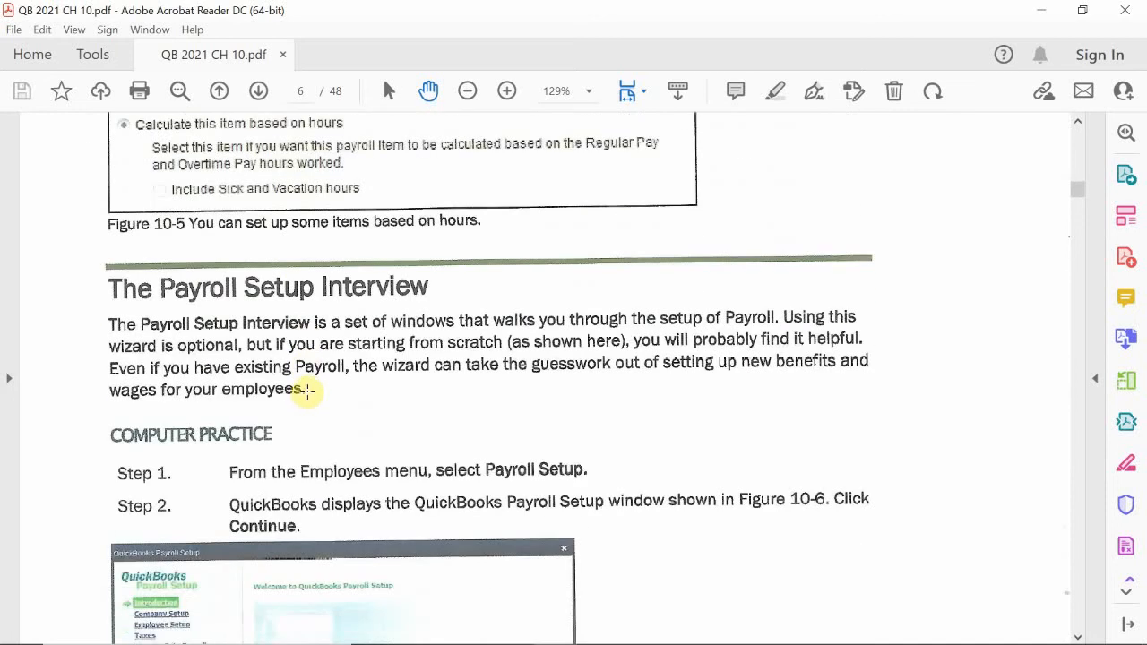
scroll(305, 392, "down", 3)
scroll(333, 354, "up", 1)
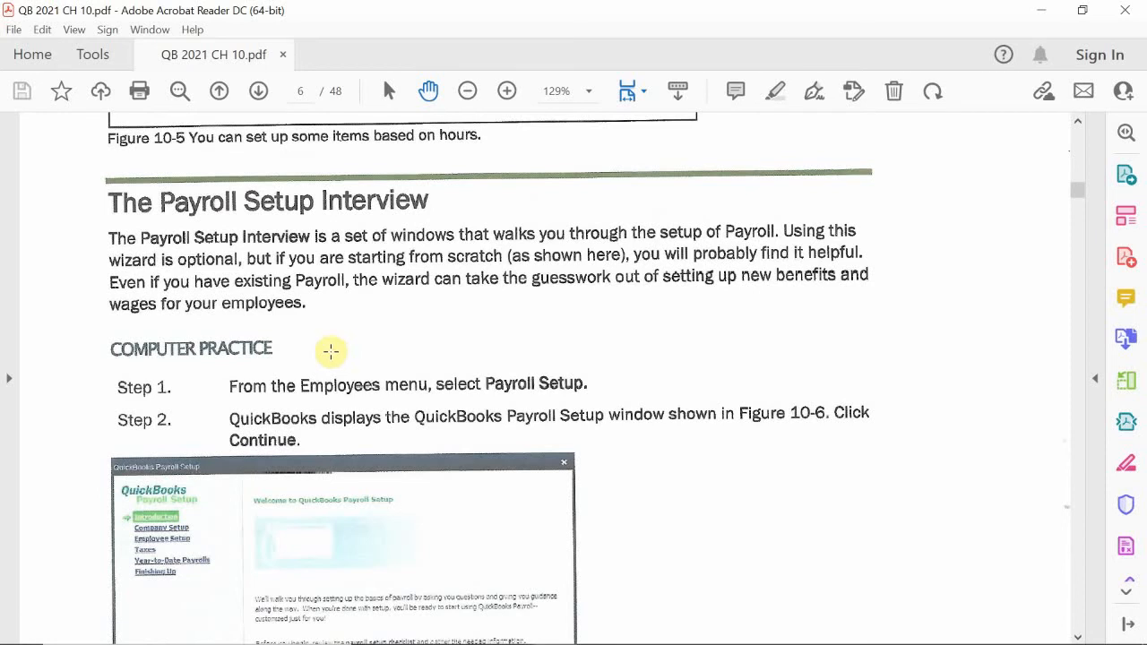
scroll(515, 338, "down", 5)
scroll(523, 345, "down", 2)
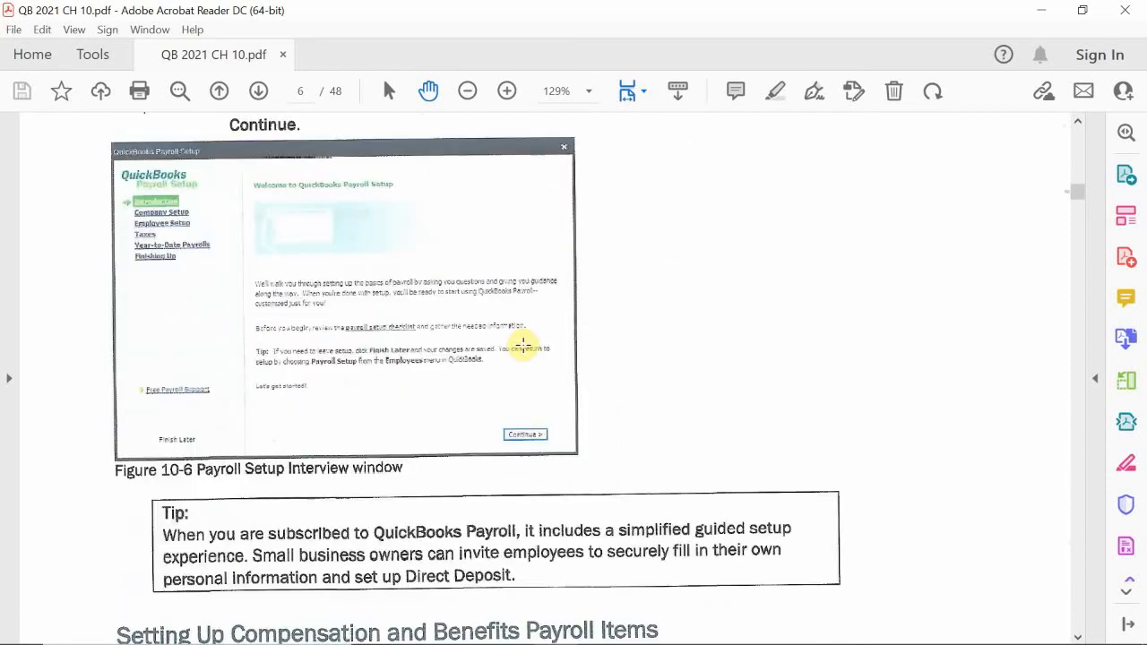
scroll(522, 344, "down", 7)
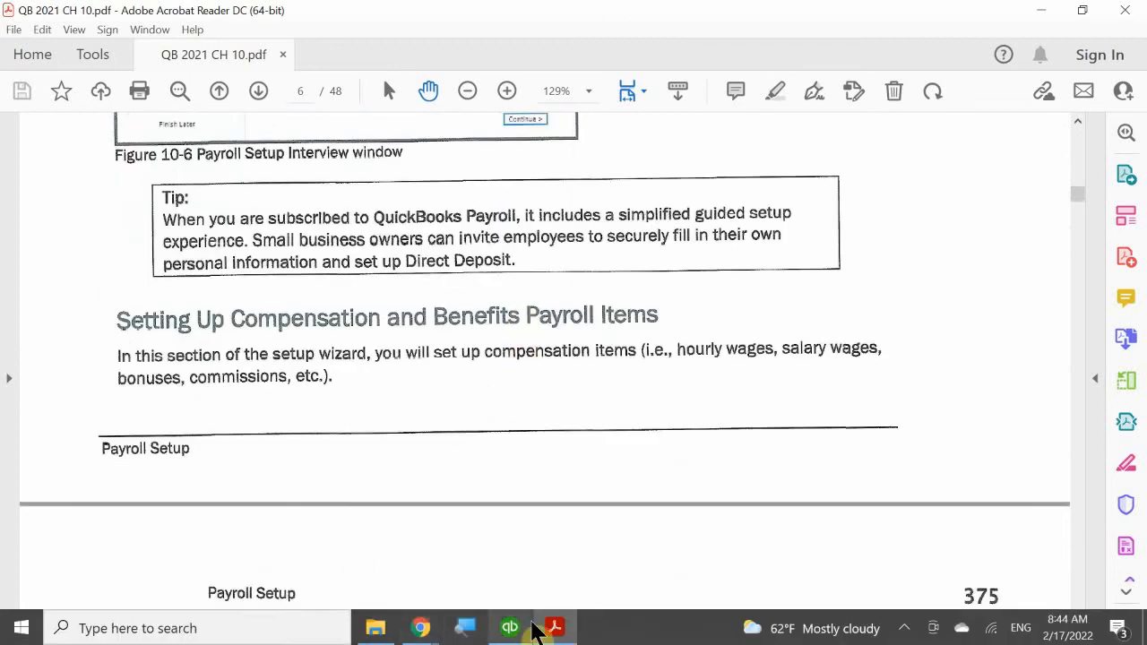
Switch to QuickBooks, close the Payroll Item List, open Payroll Setup, and reposition its window toward the middle of the workspace
left_click(527, 630)
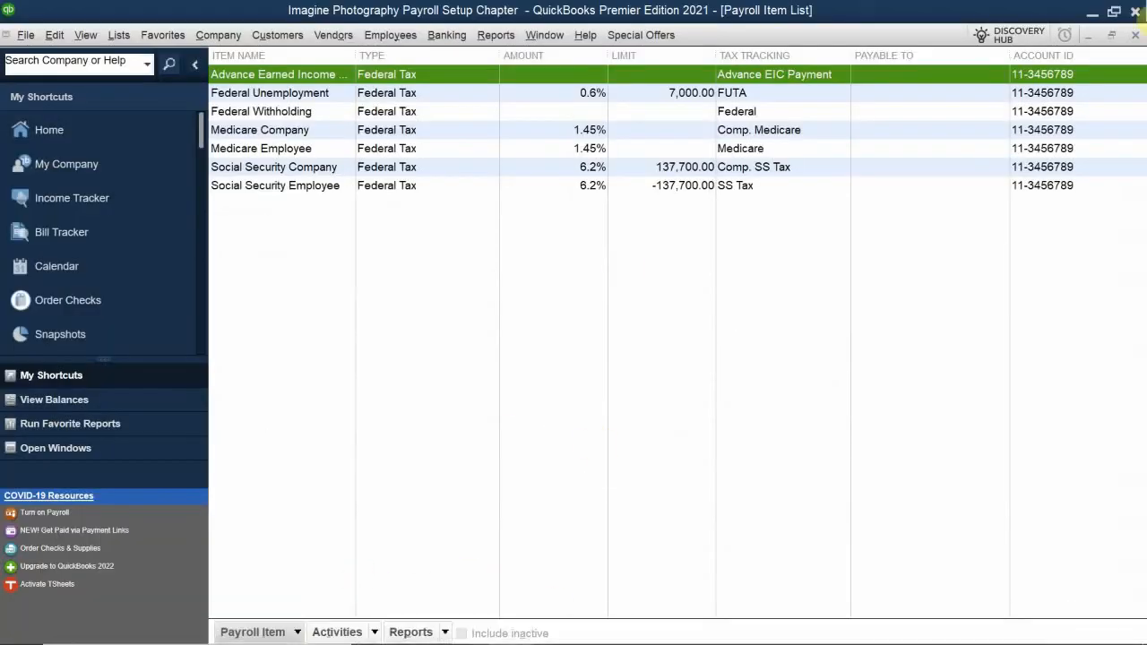
left_click(1135, 36)
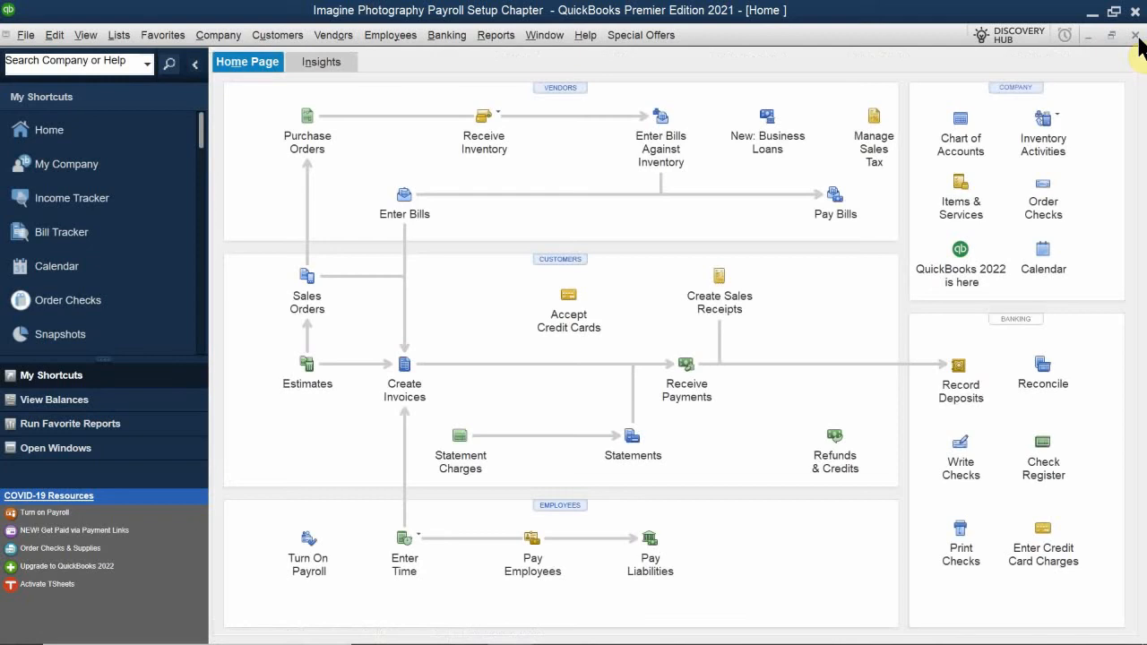
left_click(380, 36)
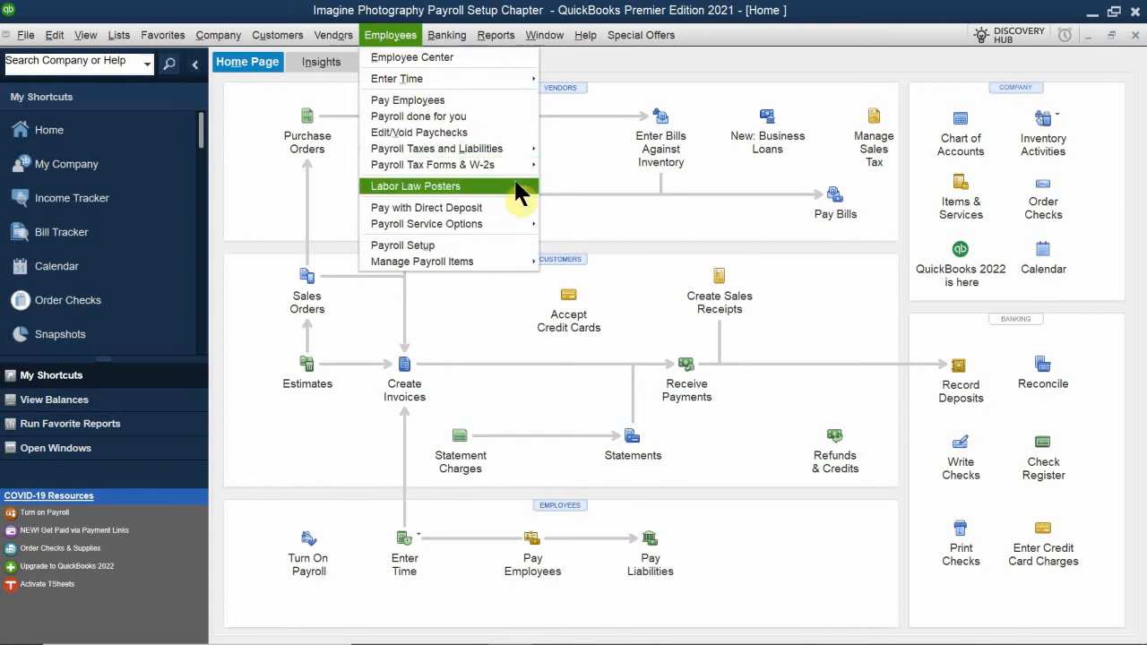
left_click(449, 247)
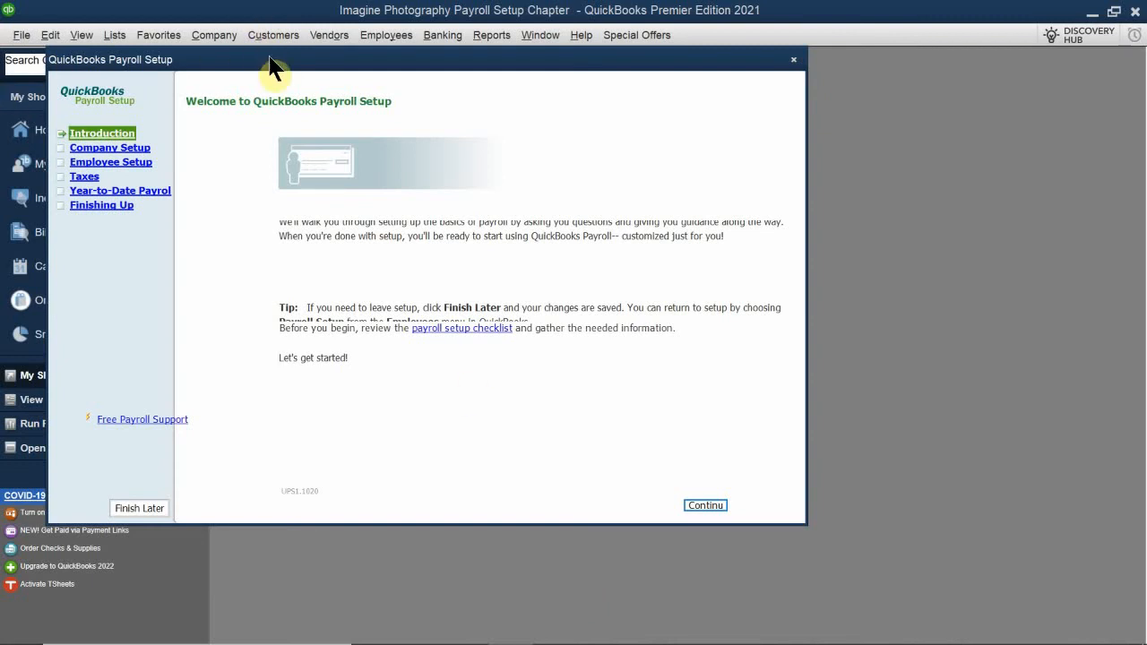
left_click_drag(269, 67, 460, 121)
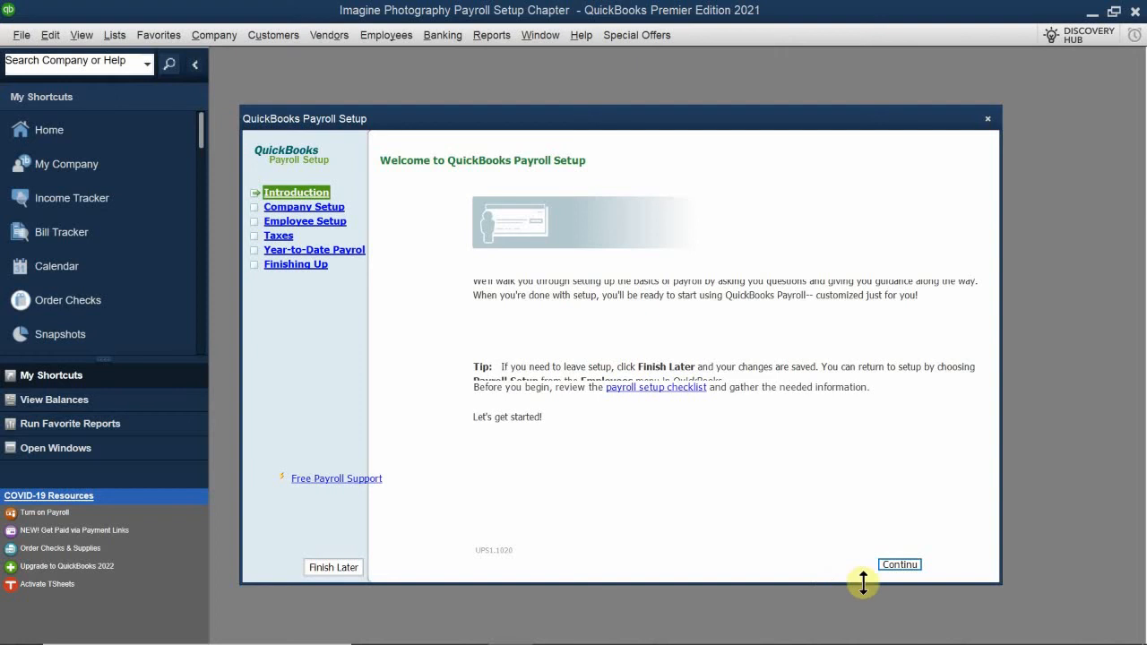
Proceed through Company Setup to the compensation choices and add Commission to the selected compensation types
left_click(900, 565)
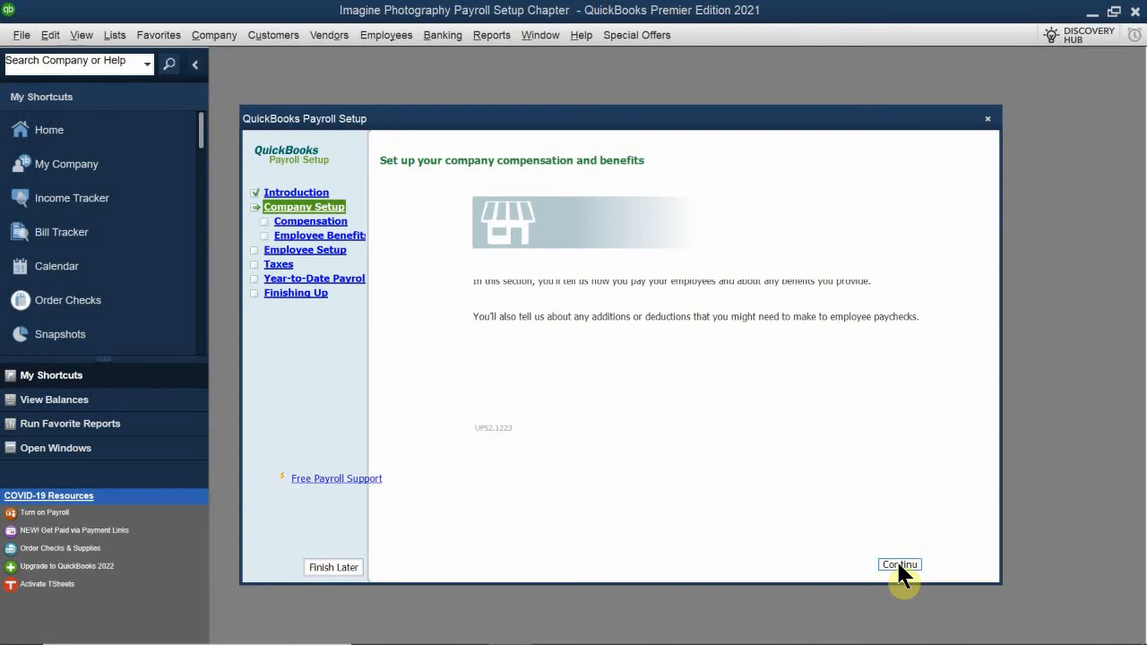
left_click(899, 564)
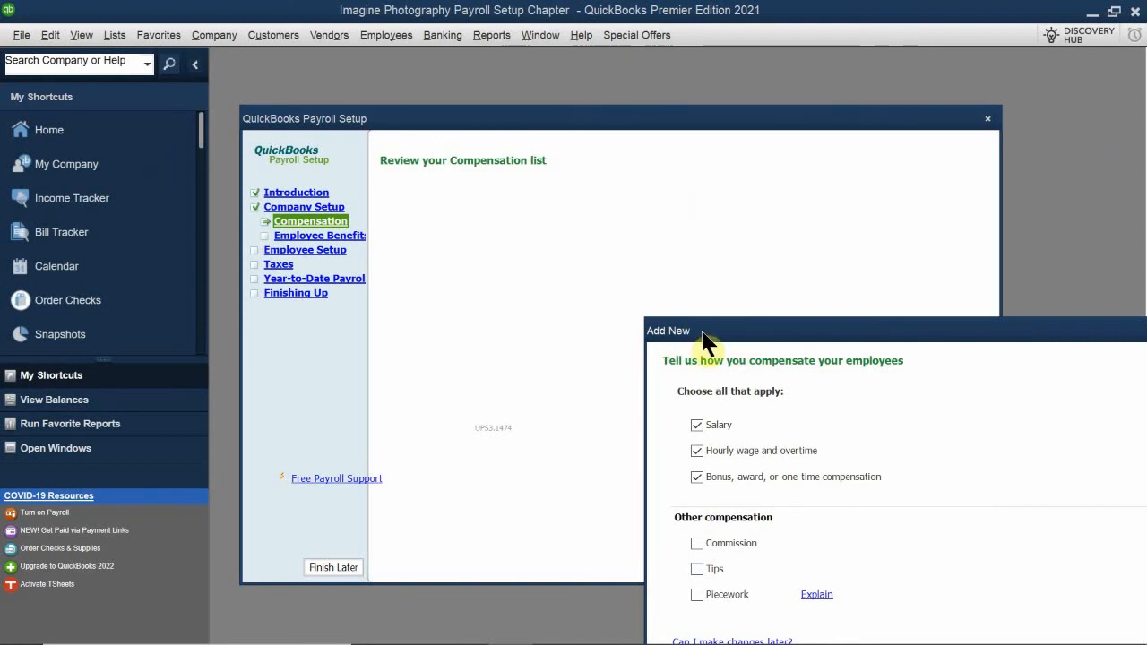
left_click_drag(704, 333, 418, 214)
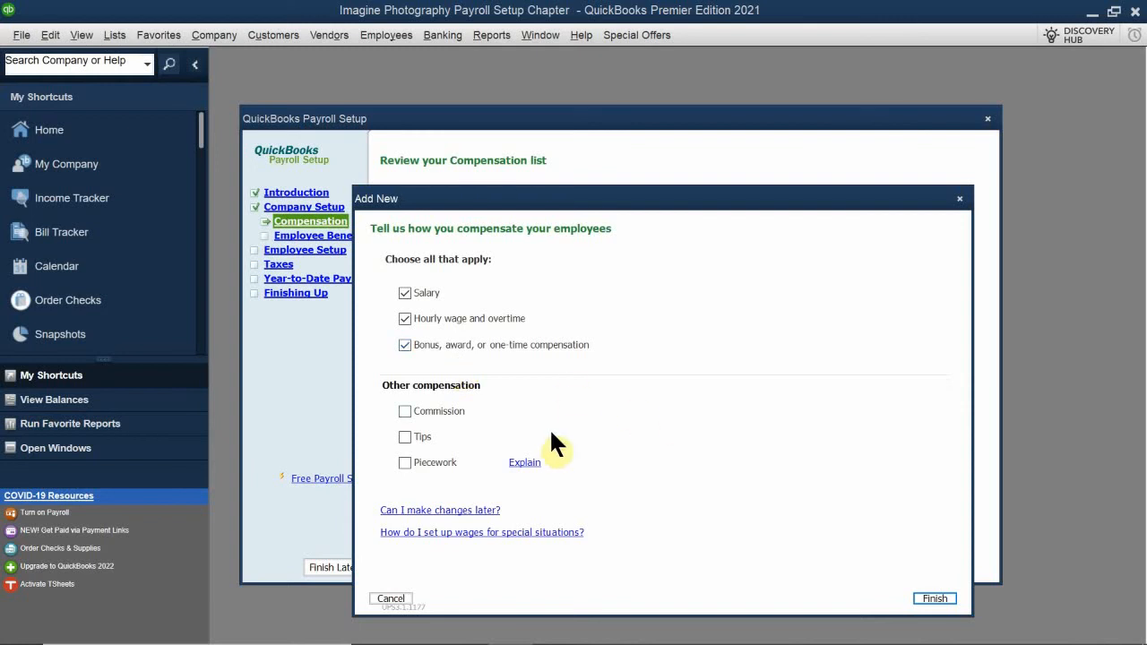
left_click(428, 412)
left_click_drag(788, 201, 818, 166)
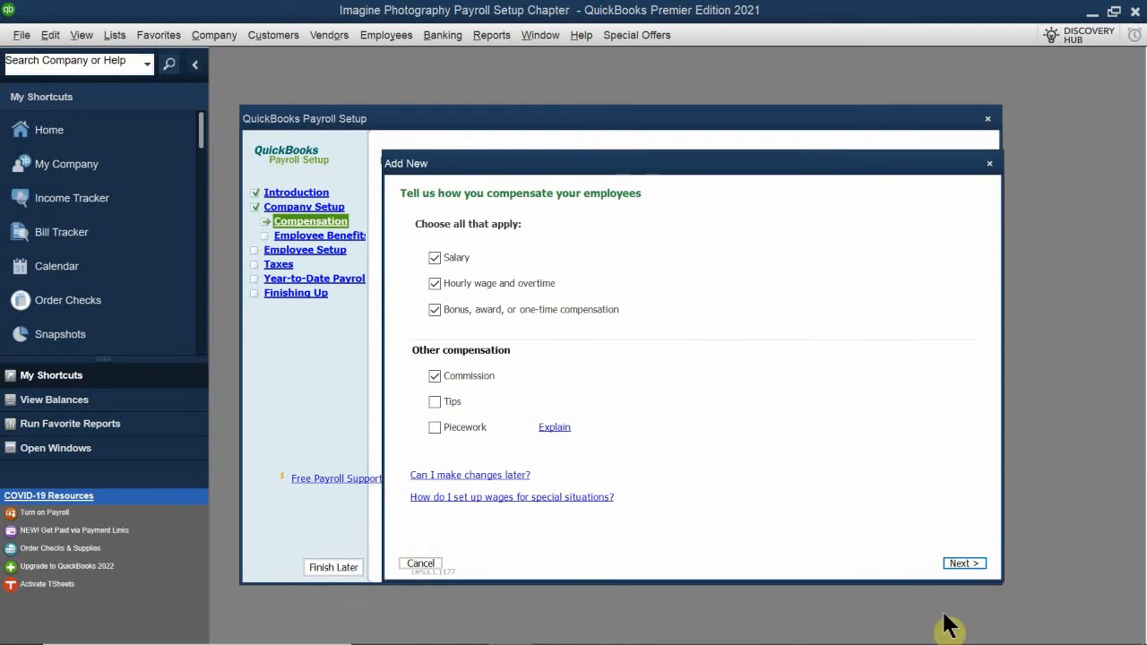
Set commissions to be calculated as Percentage of sales (or other amount) and finish adding the compensation items
left_click(963, 564)
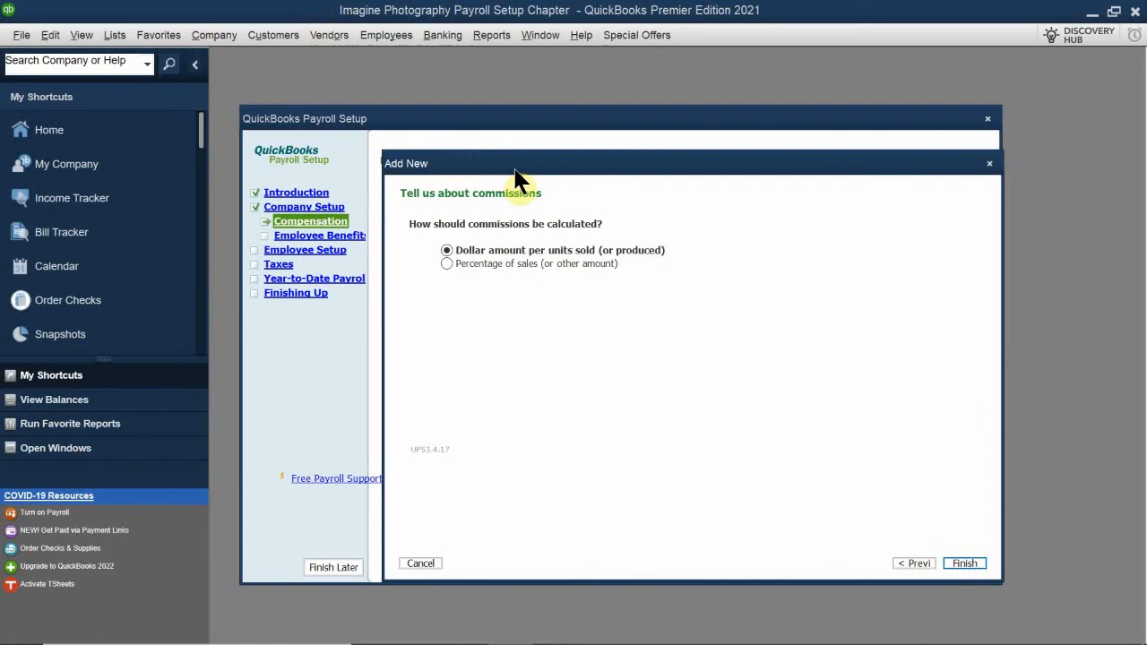
left_click_drag(514, 174, 498, 286)
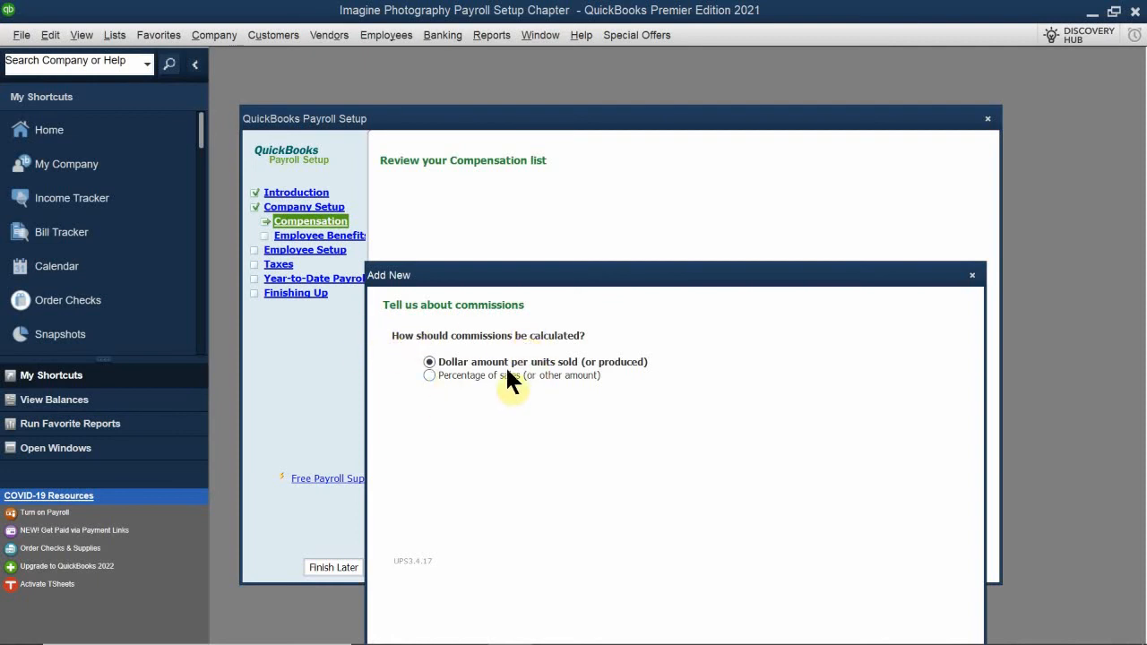
left_click(430, 376)
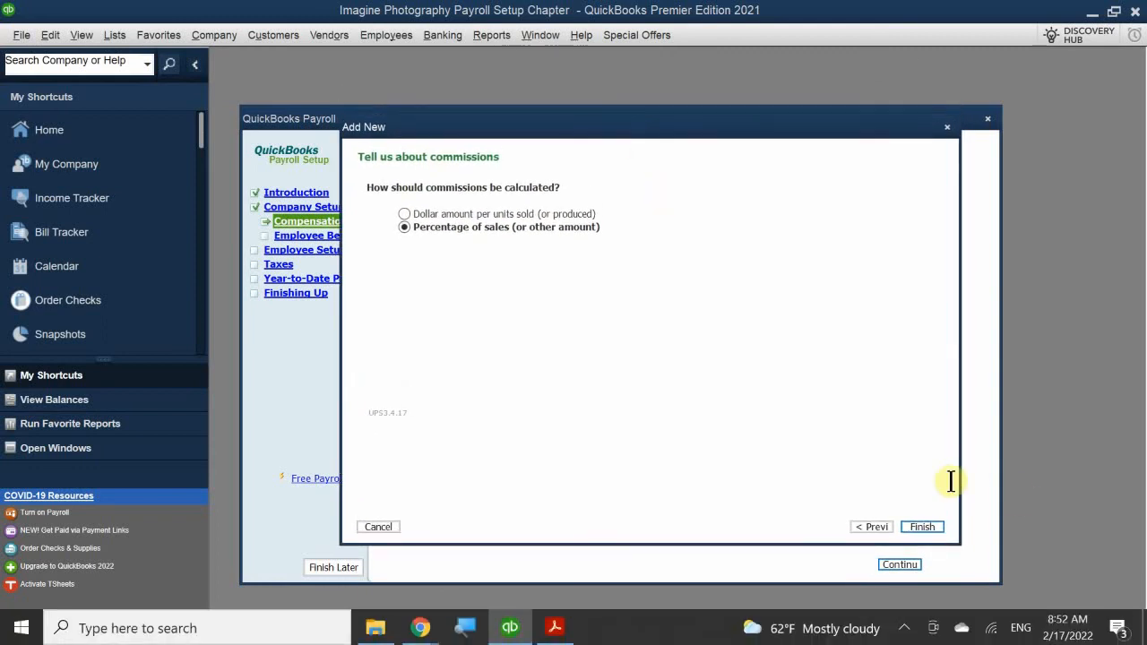
left_click(923, 527)
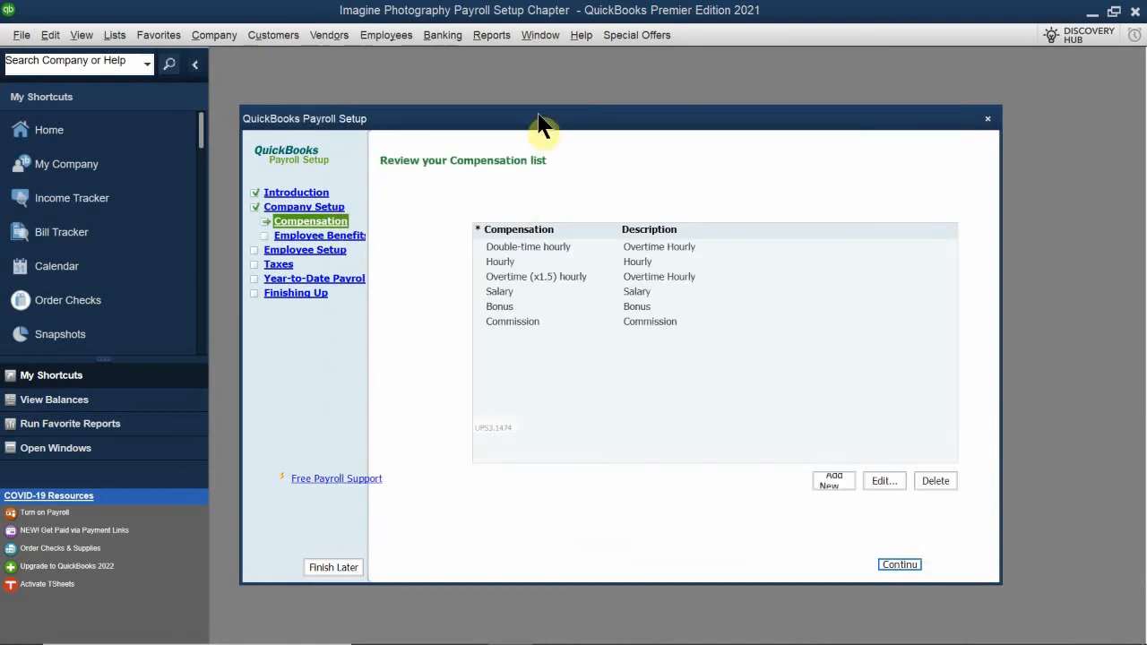
left_click_drag(554, 126, 567, 177)
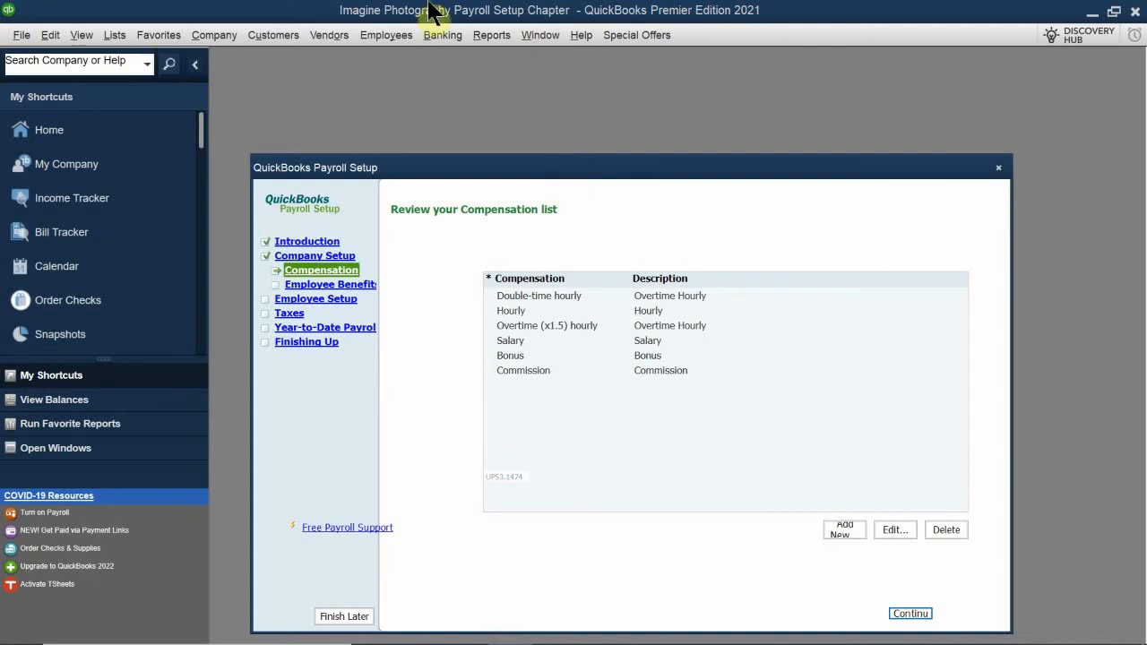
Delete the Double-time hourly and Overtime (x1.5) hourly items from the compensation list
left_click(532, 297)
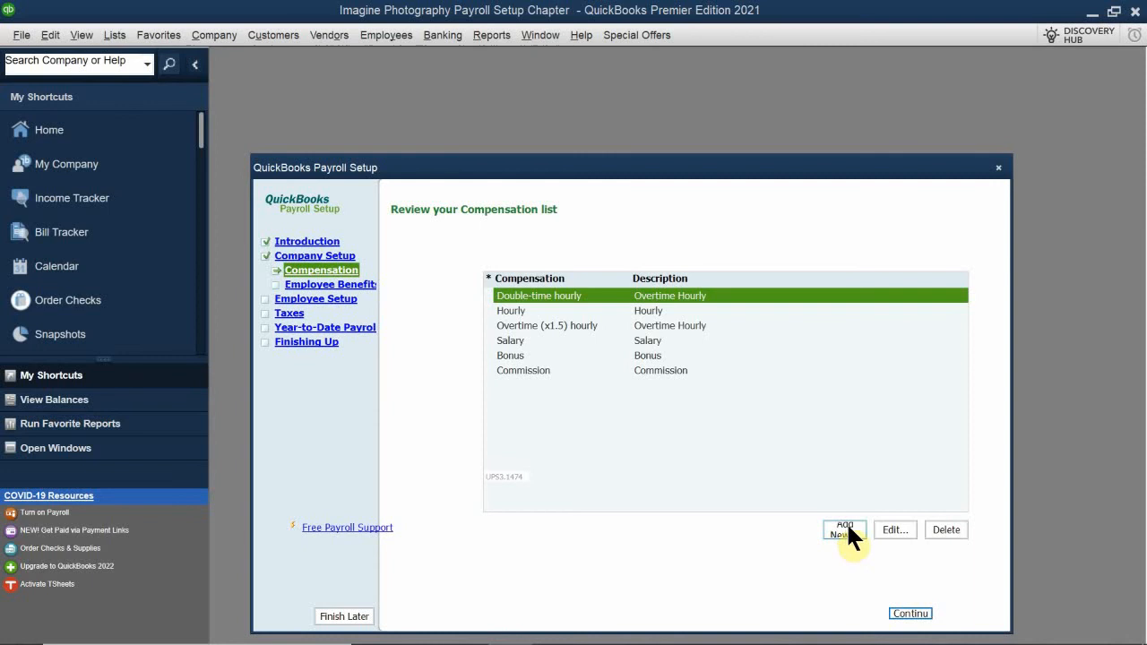
left_click(948, 529)
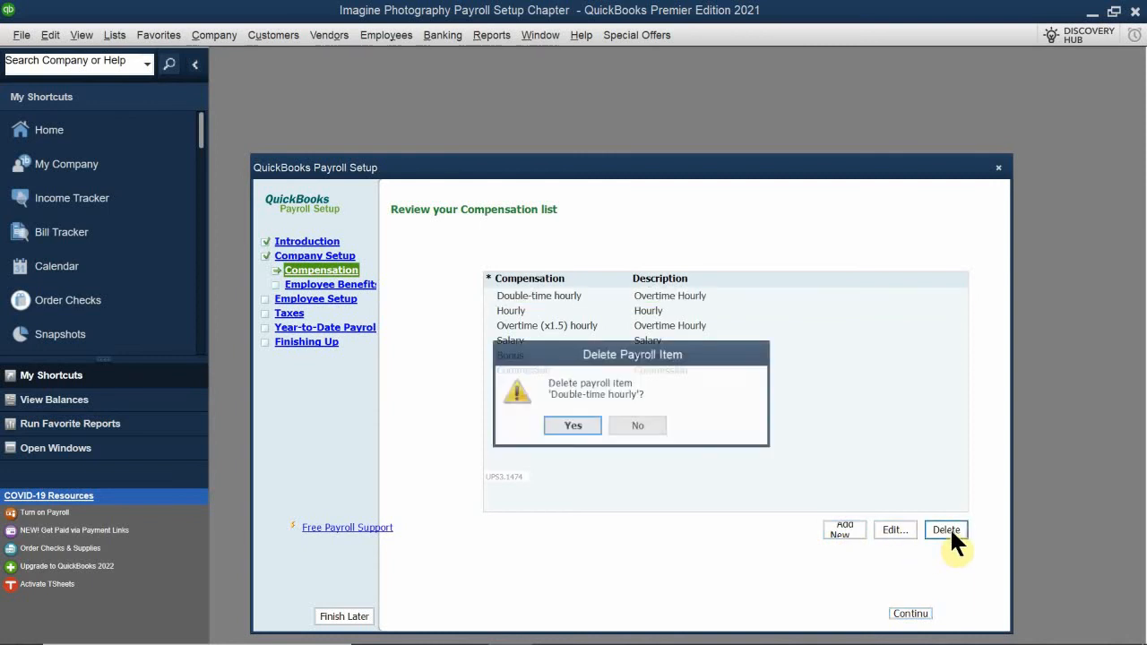
left_click(565, 425)
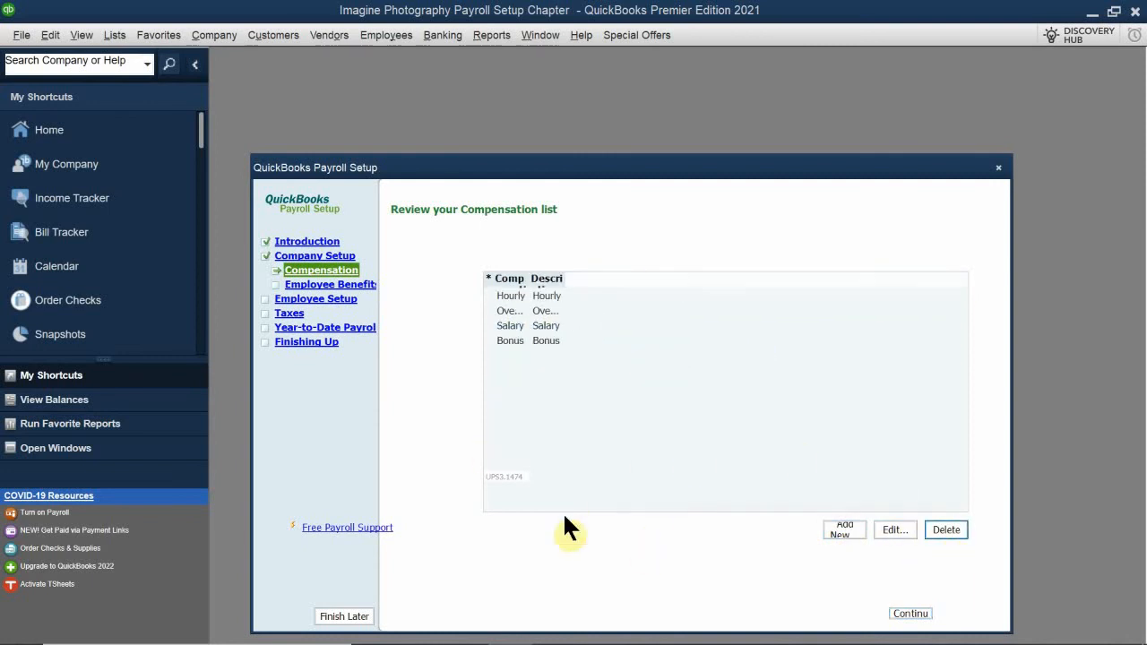
left_click(508, 314)
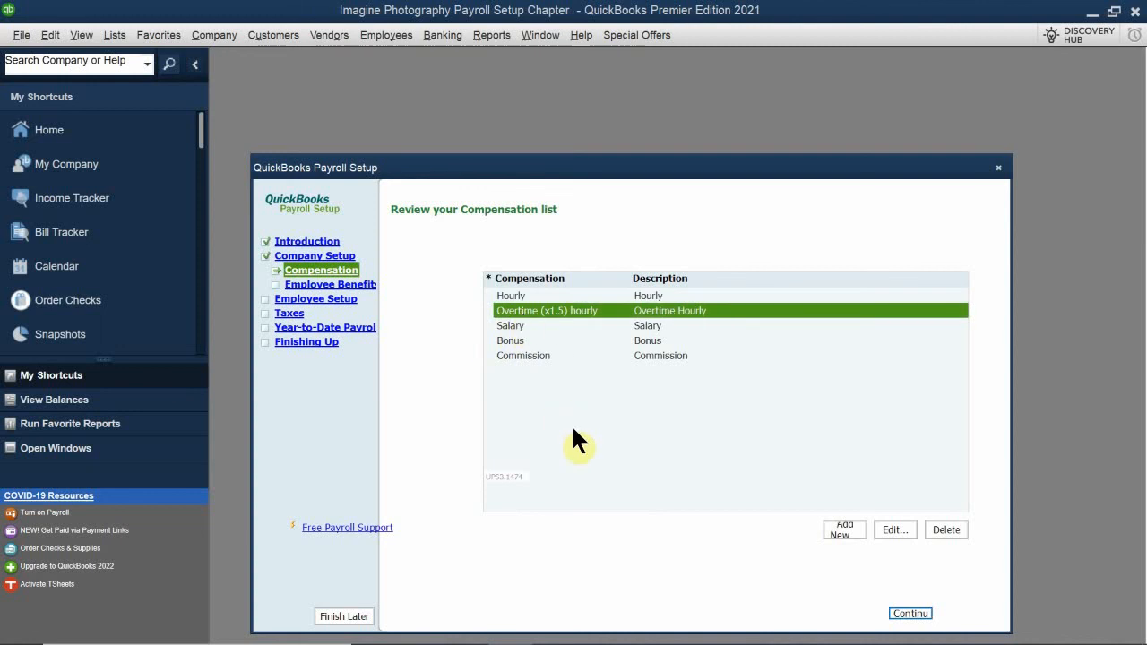
left_click(953, 528)
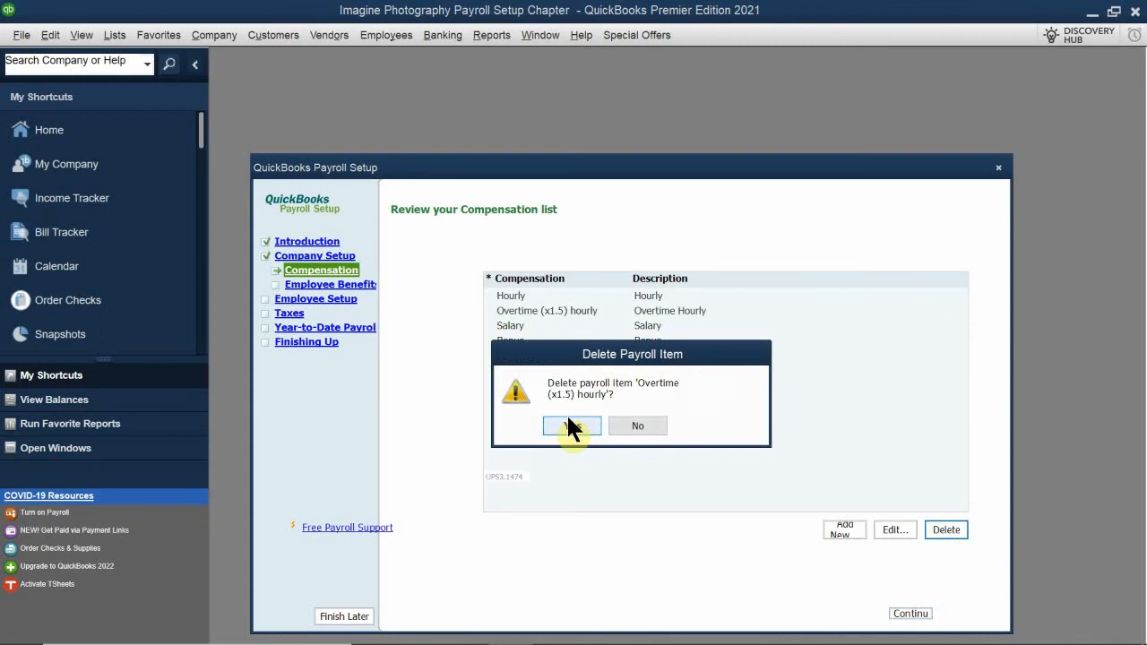
left_click(574, 427)
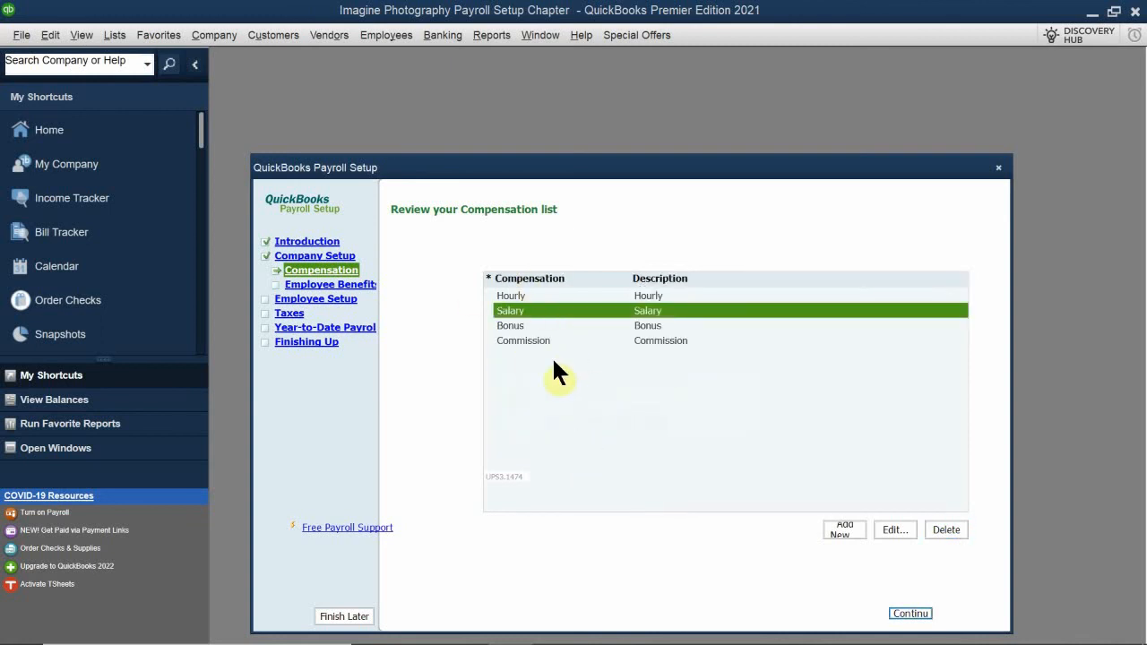
Rename the Hourly compensation item to Hourly Regular and assign it to the Payroll Expenses:Gross Wages expense account
left_click(541, 298)
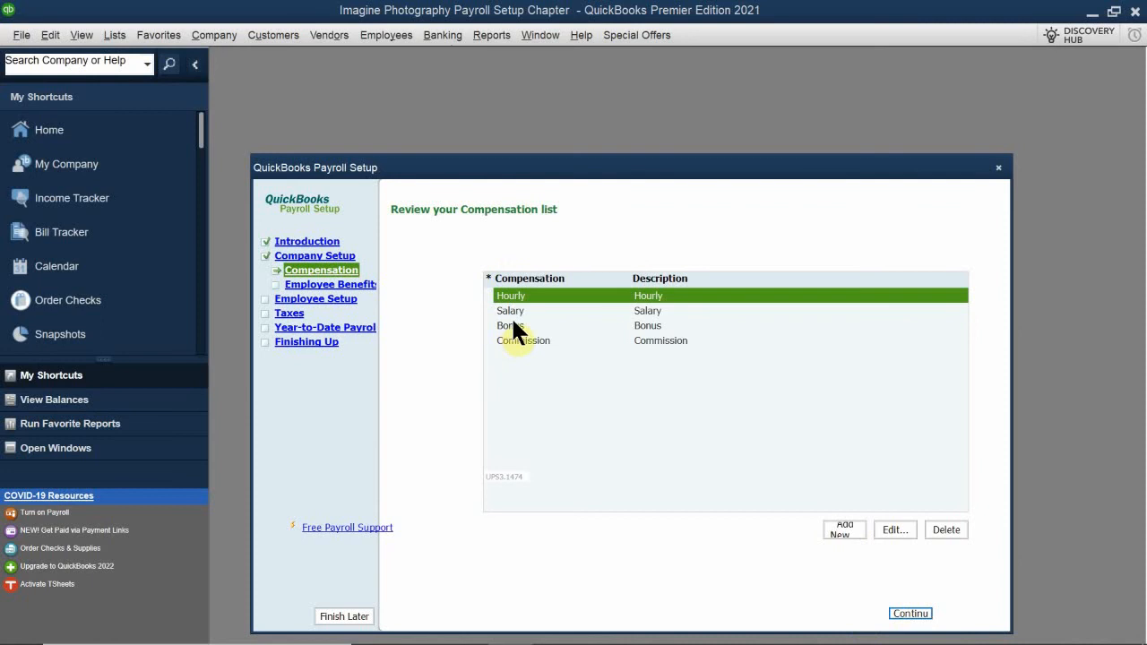
left_click(893, 529)
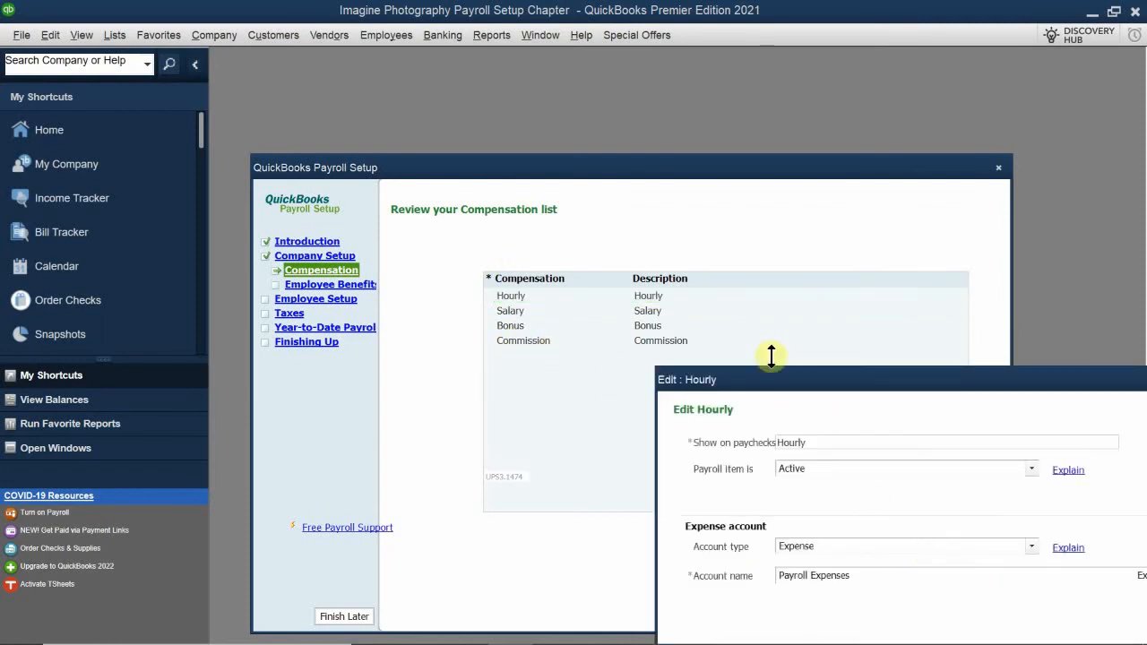
left_click_drag(766, 381, 525, 302)
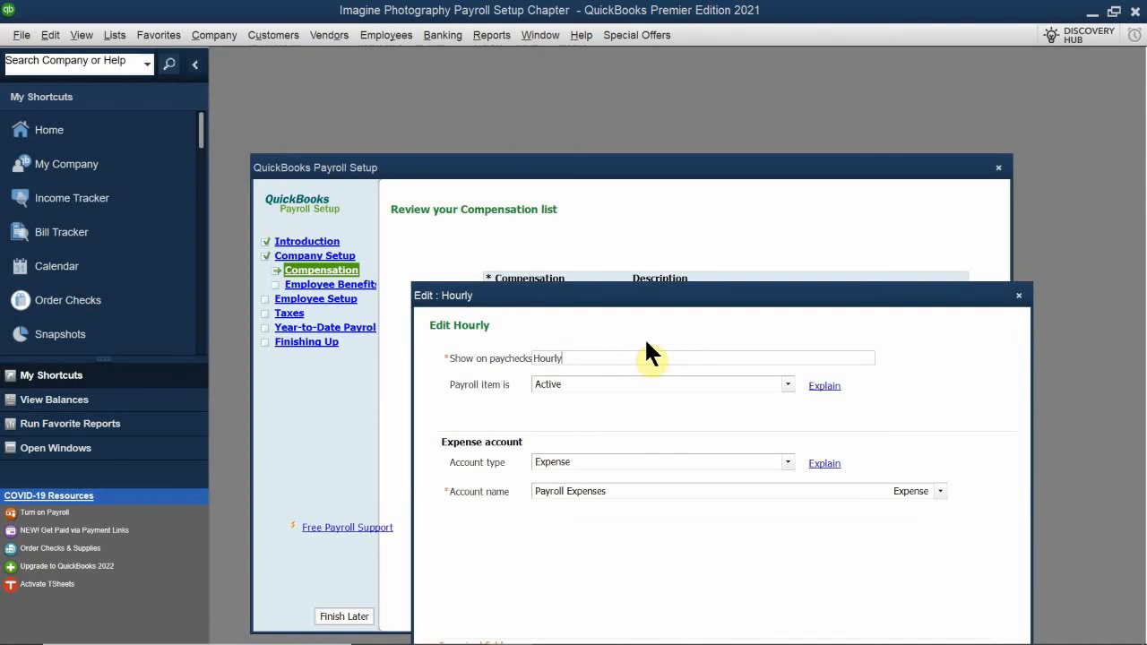
type("Regular")
left_click(631, 495)
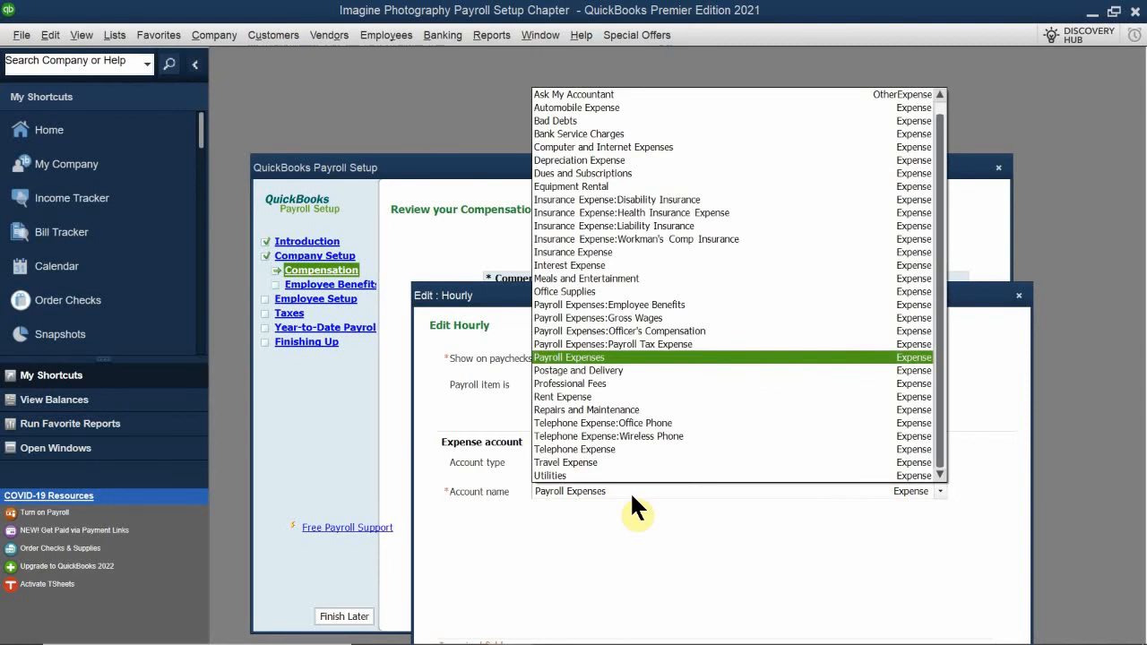
left_click(609, 317)
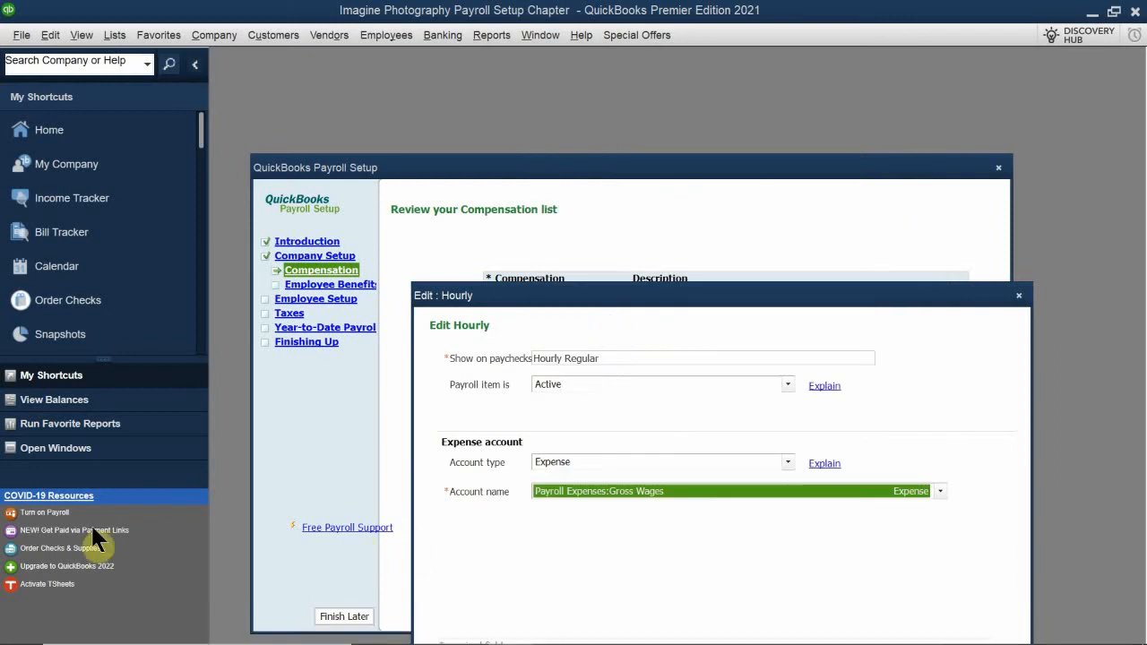
left_click_drag(740, 309, 732, 196)
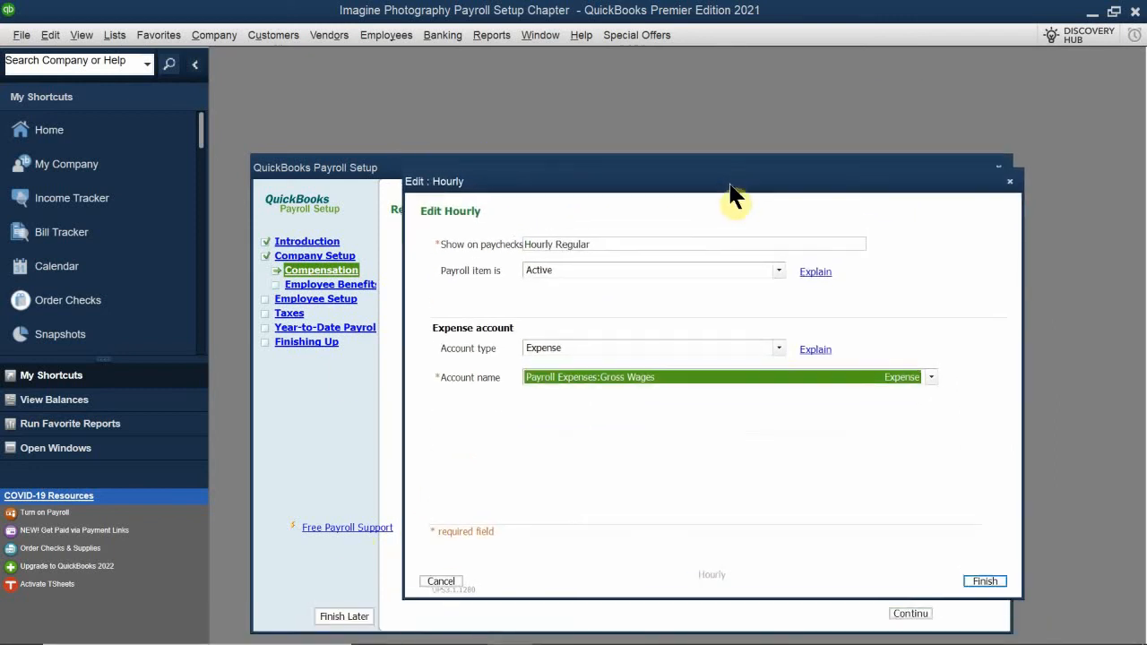
left_click(985, 581)
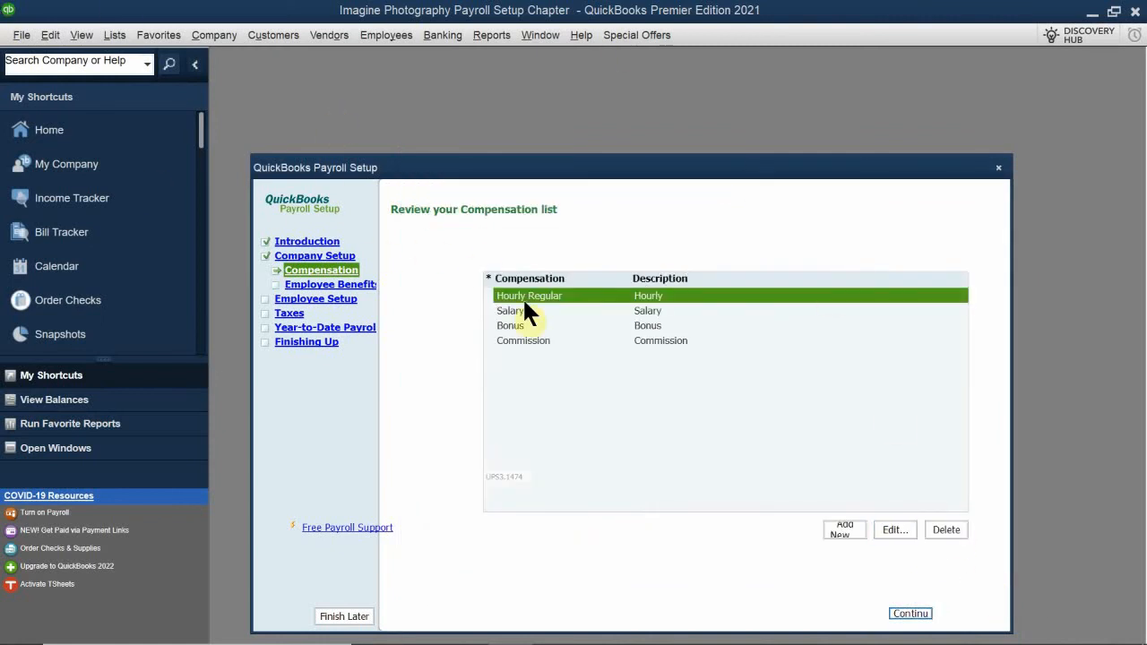
Rename the Salary compensation item to Salary Regular and assign it to the Payroll Expenses:Gross Wages expense account
left_click(543, 311)
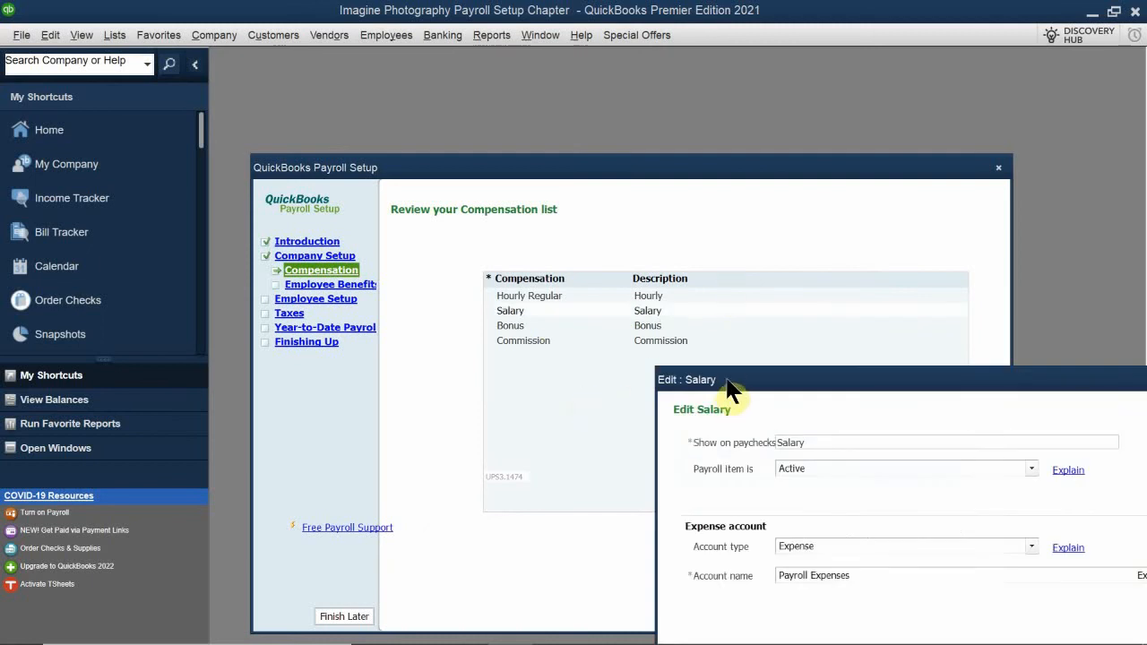
left_click_drag(728, 387, 533, 328)
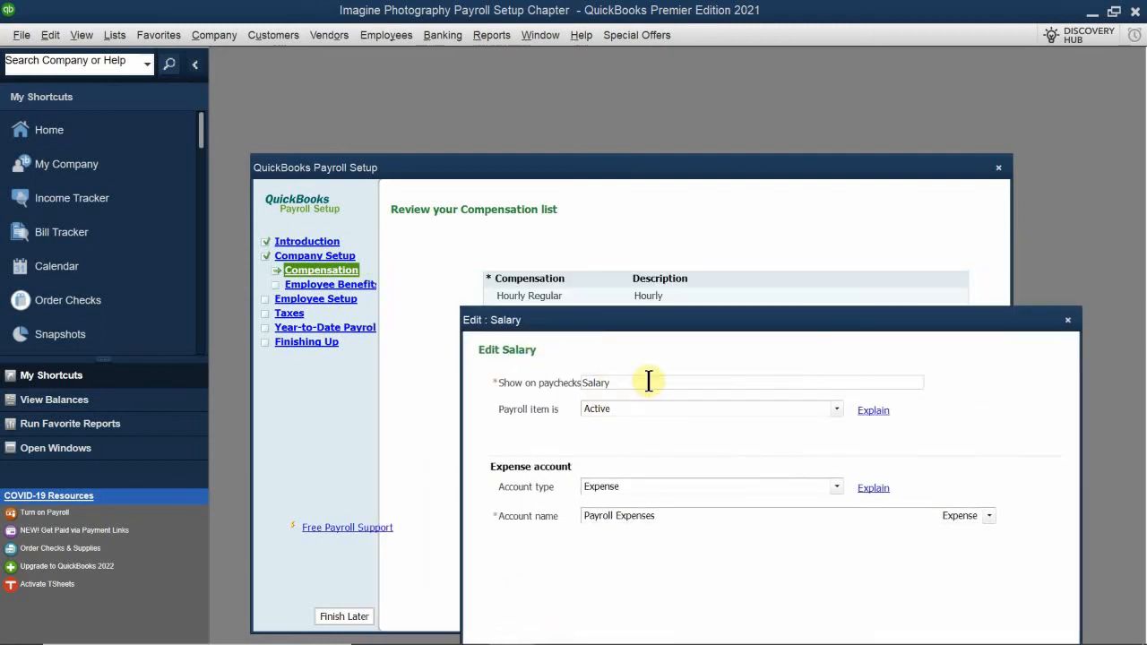
left_click(648, 380)
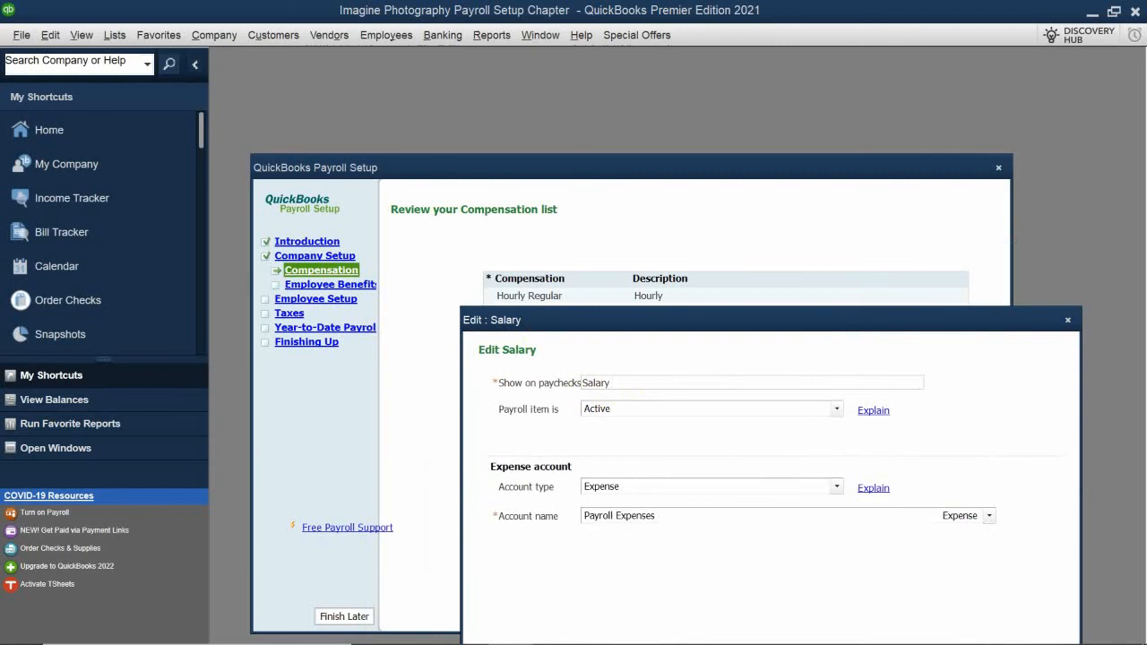
type("Regular")
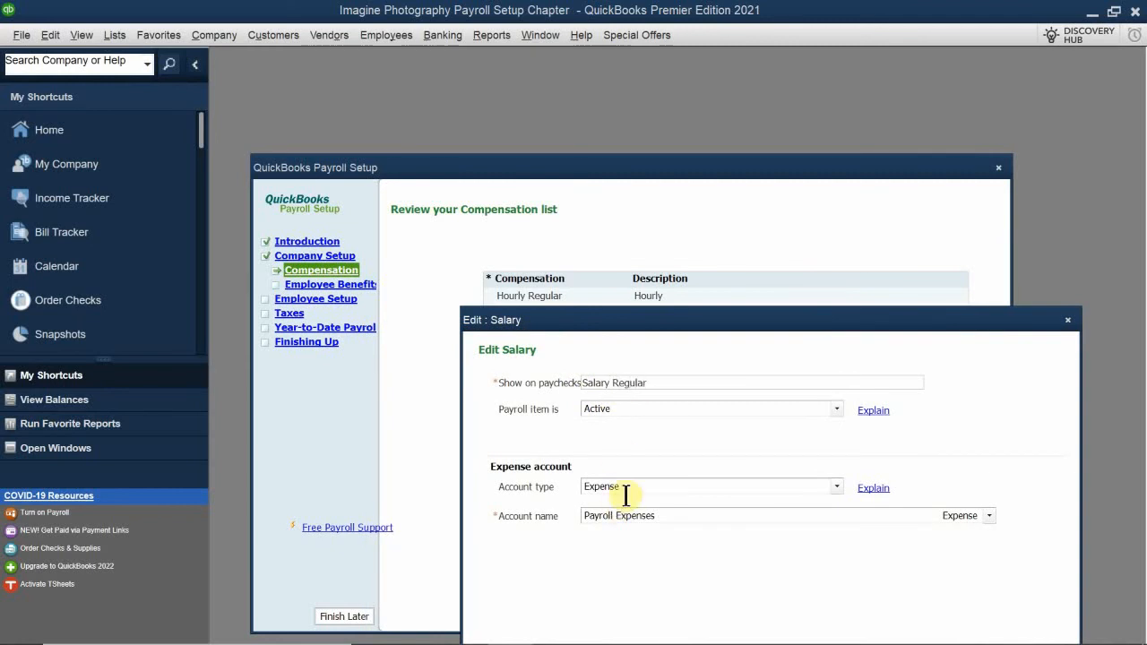
left_click_drag(642, 321, 611, 219)
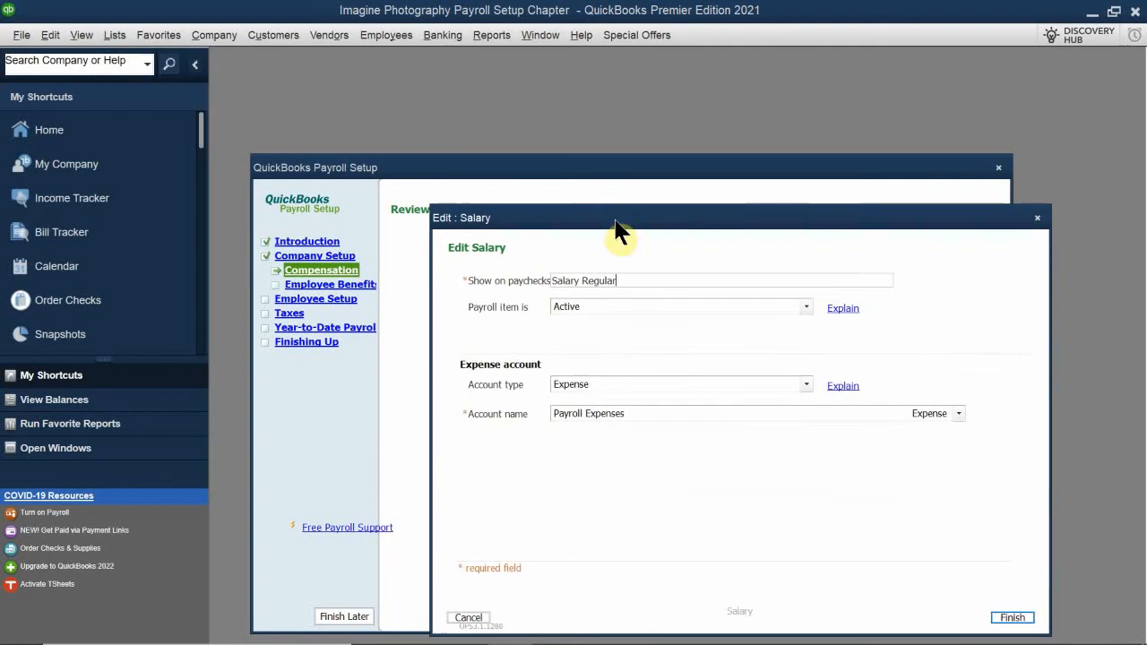
left_click(650, 412)
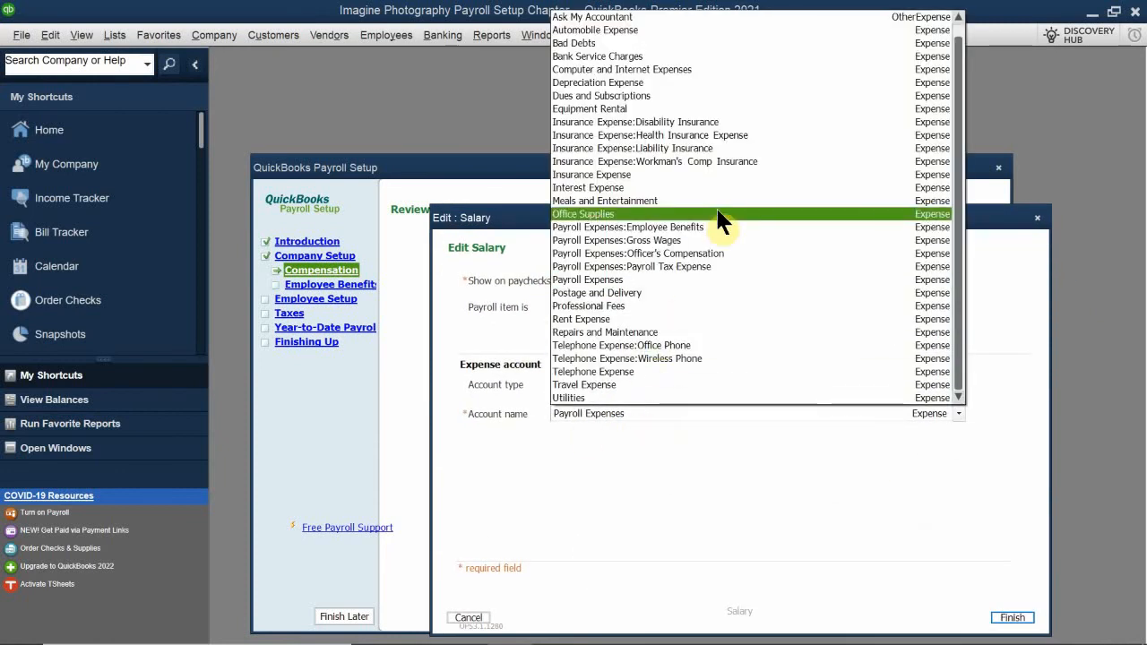
left_click(727, 241)
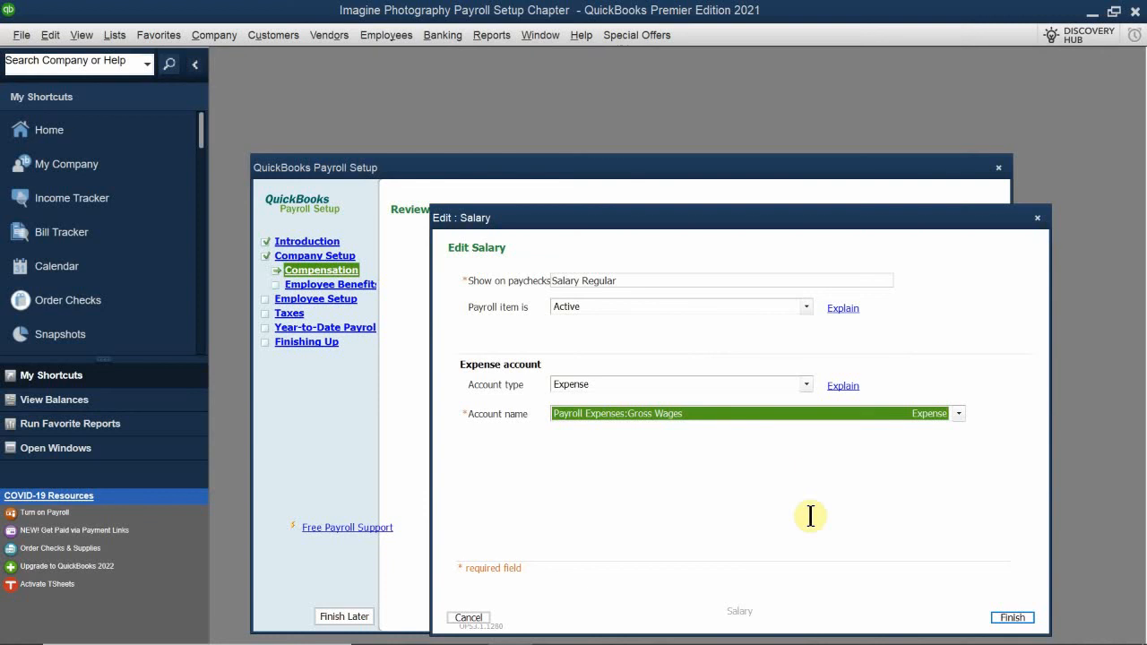
left_click(1015, 618)
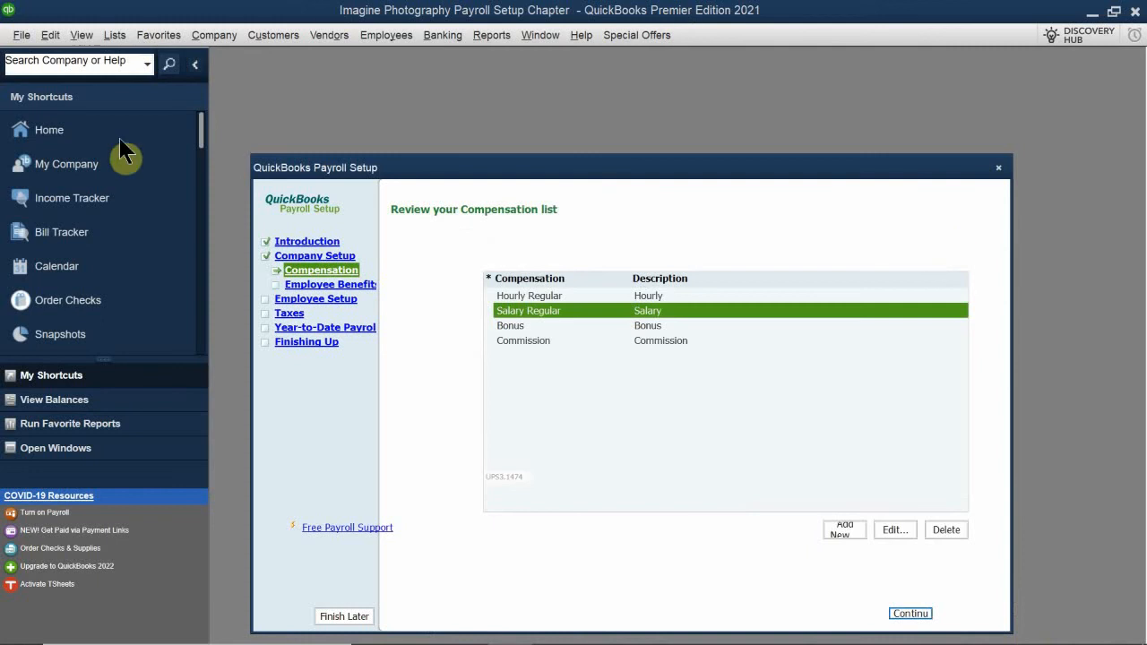
Edit the Bonus compensation item so its expense account is Payroll Expenses:Gross Wages, and save it
double_click(549, 328)
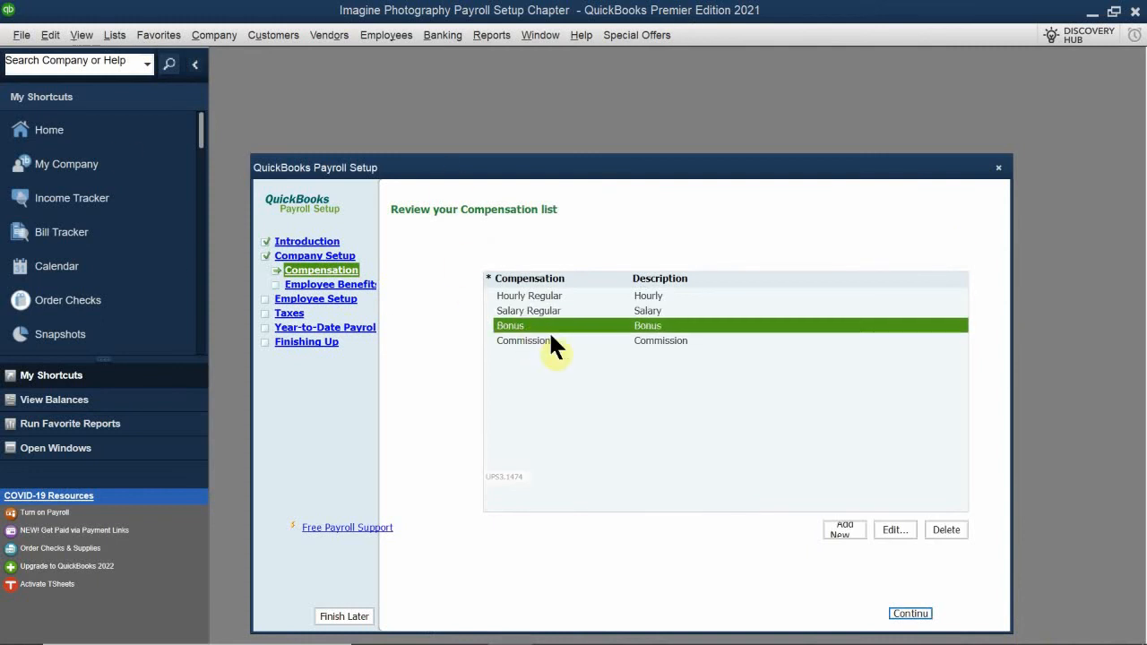
left_click_drag(733, 387, 521, 238)
left_click(580, 420)
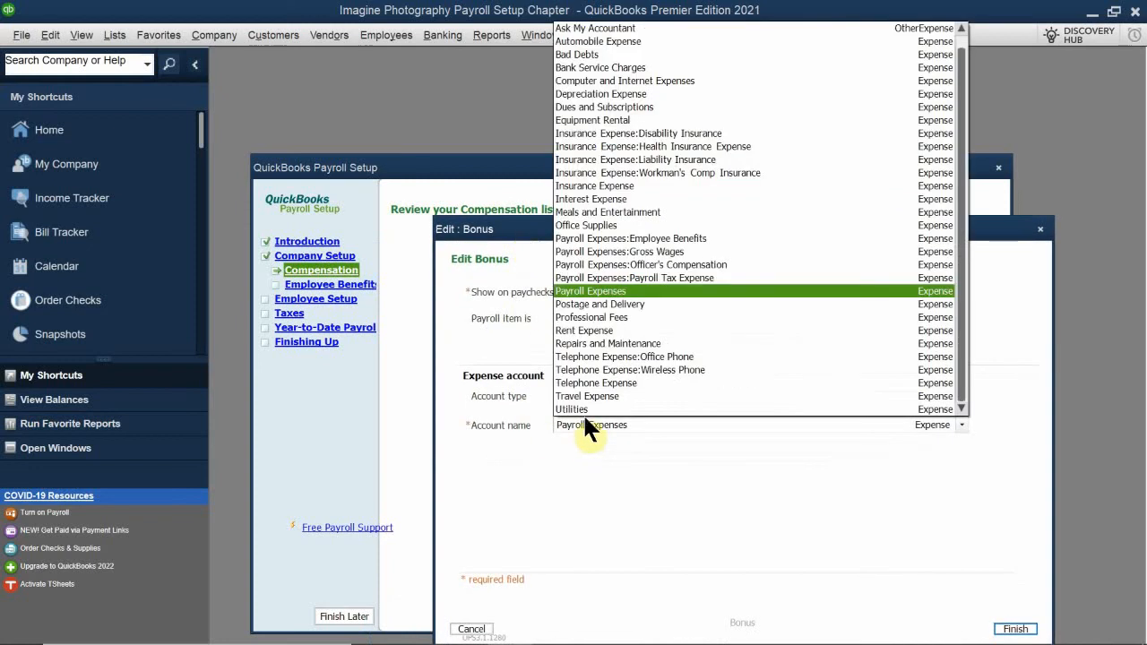
left_click(734, 251)
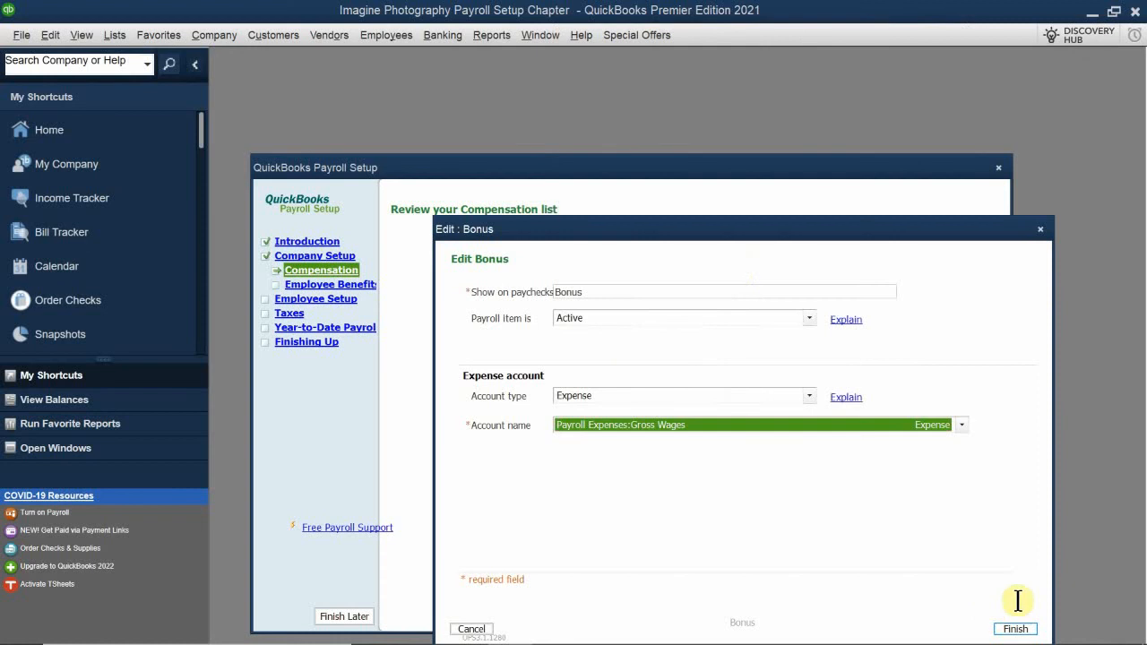
left_click(1014, 627)
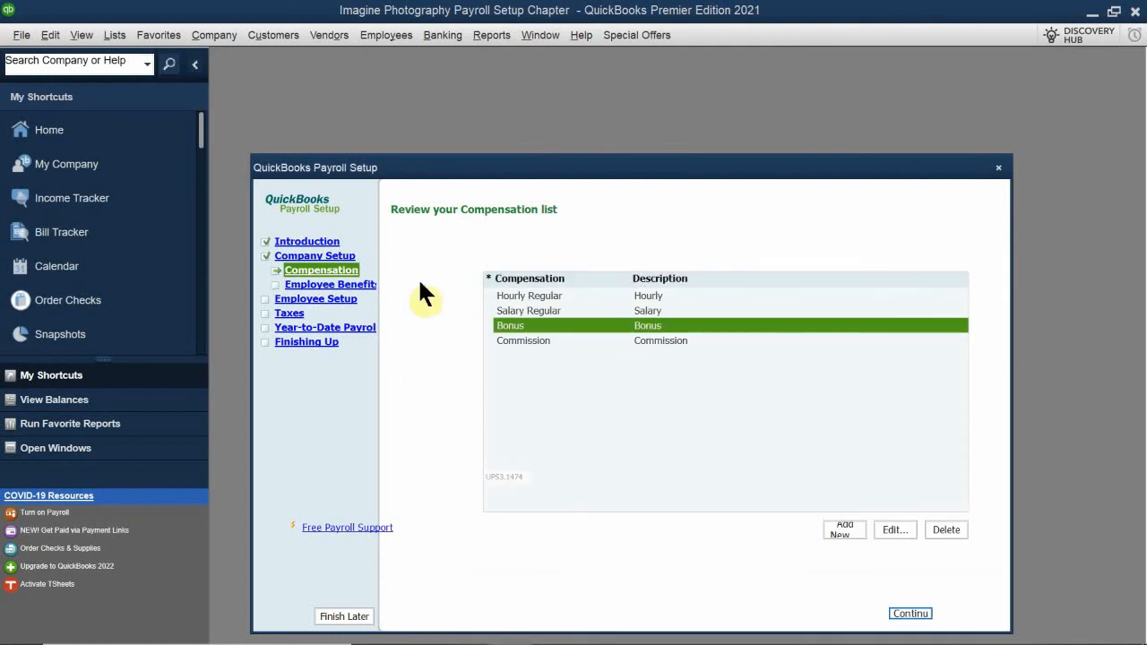
Set the Commission item's expense account to Payroll Expenses:Gross Wages and continue to its default rate page
double_click(537, 340)
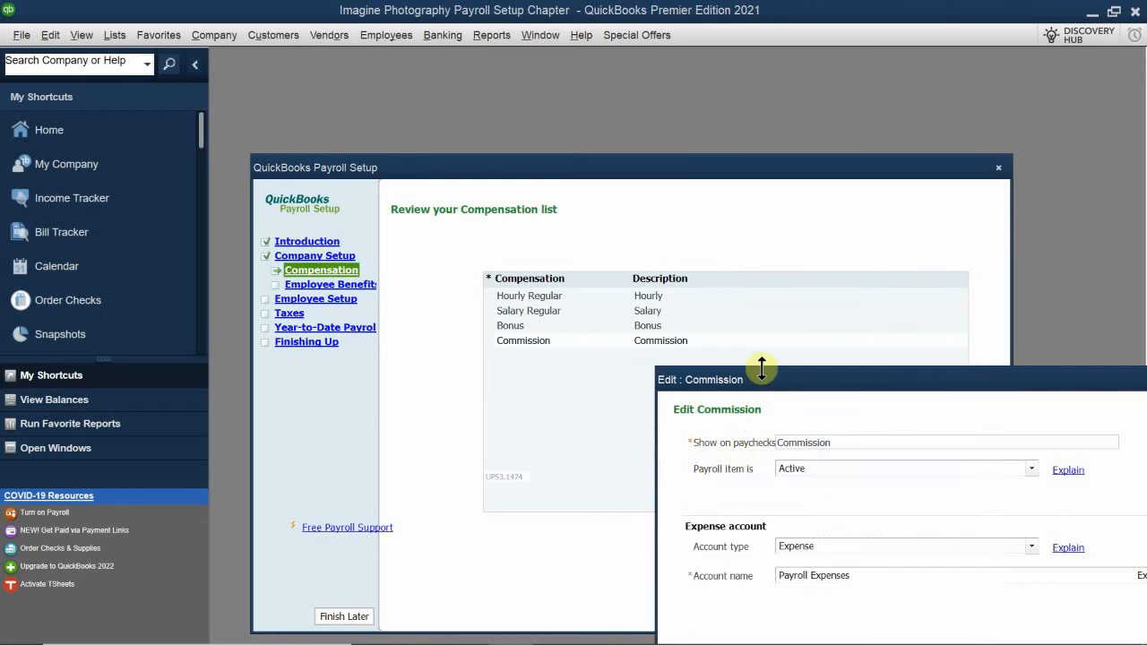
left_click_drag(758, 377, 526, 262)
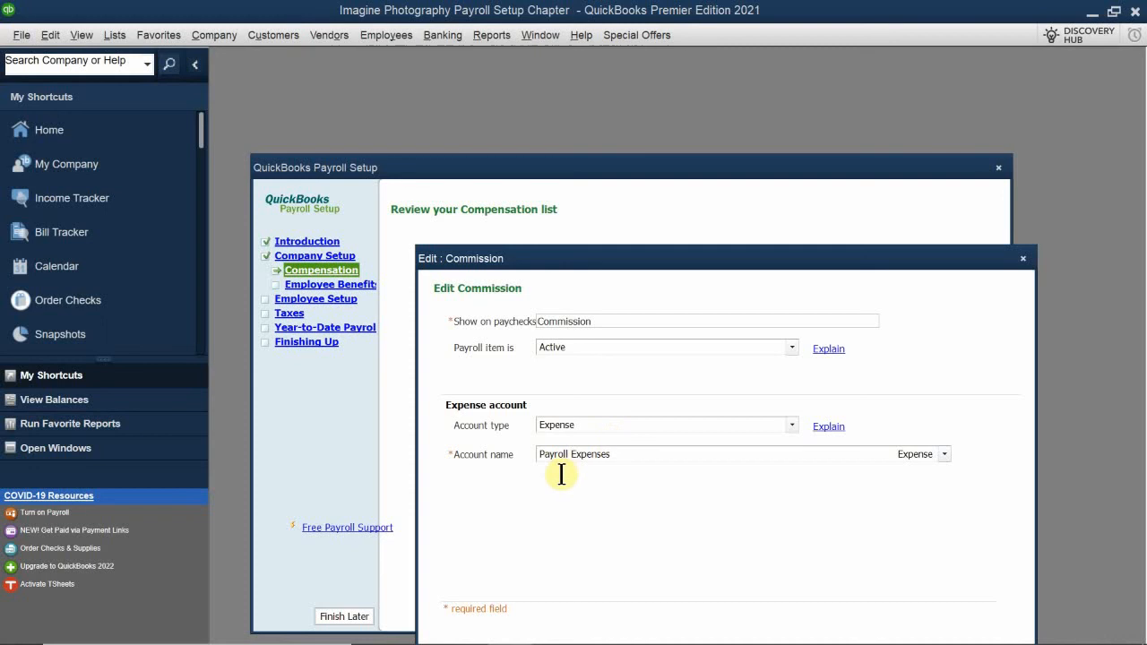
left_click(651, 461)
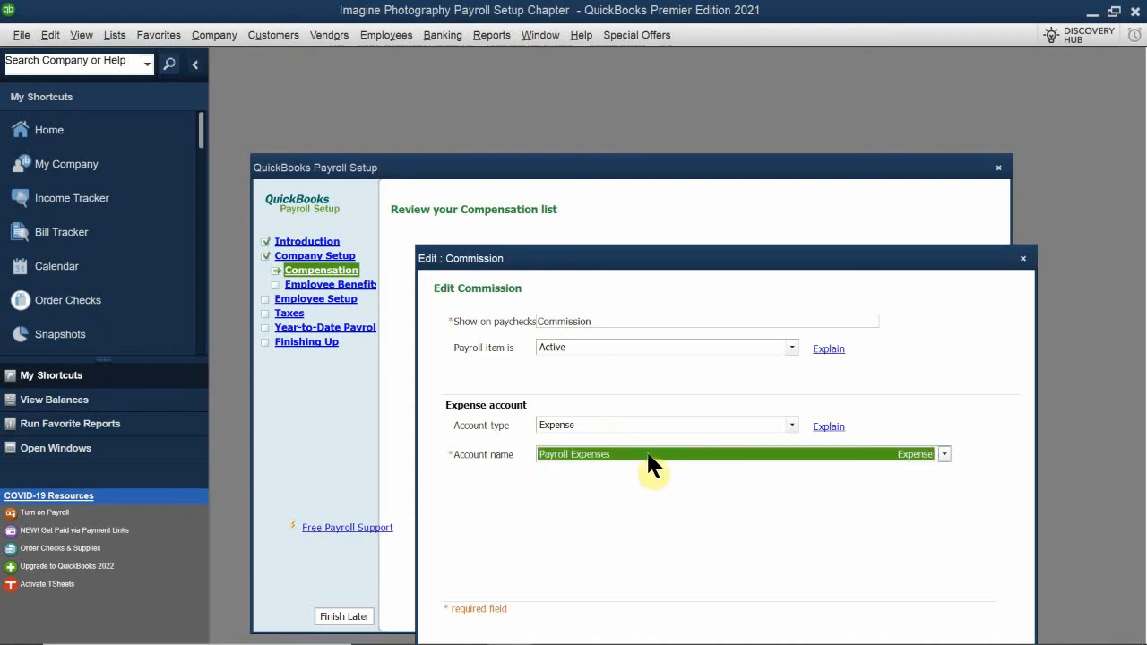
left_click(646, 450)
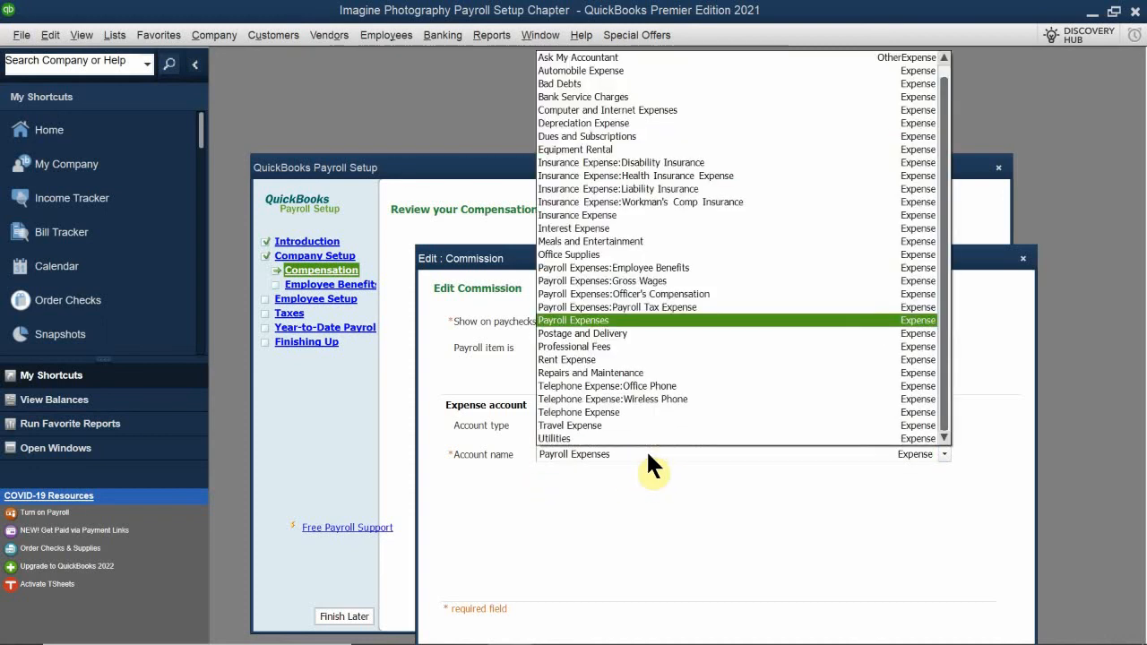
left_click(701, 284)
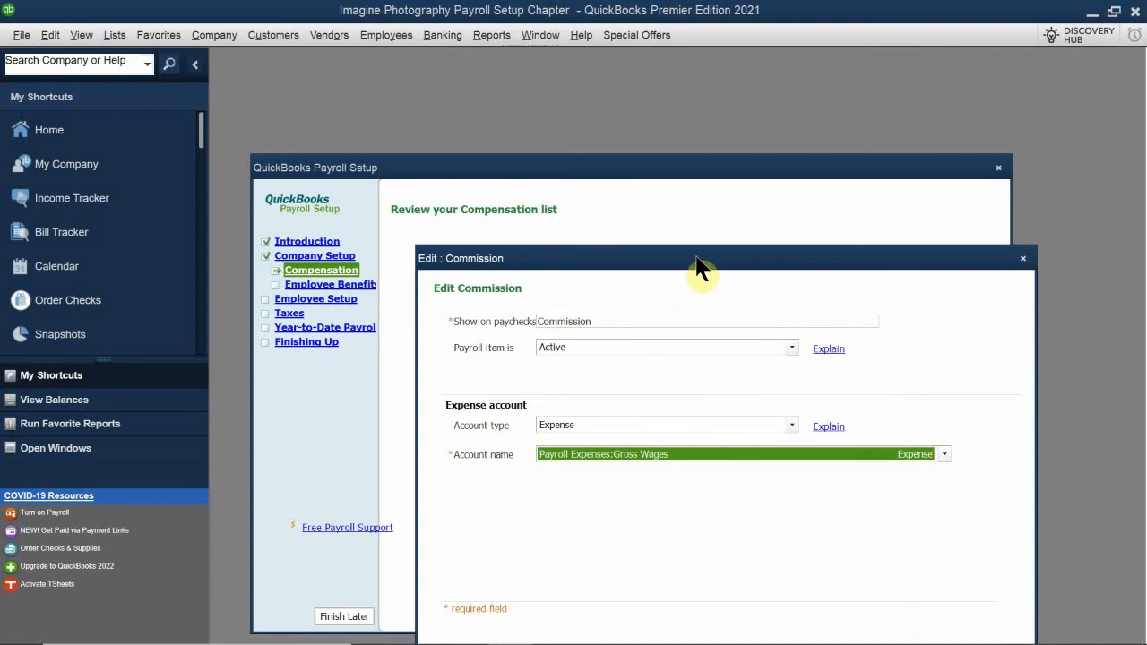
left_click_drag(689, 234, 678, 199)
left_click(977, 593)
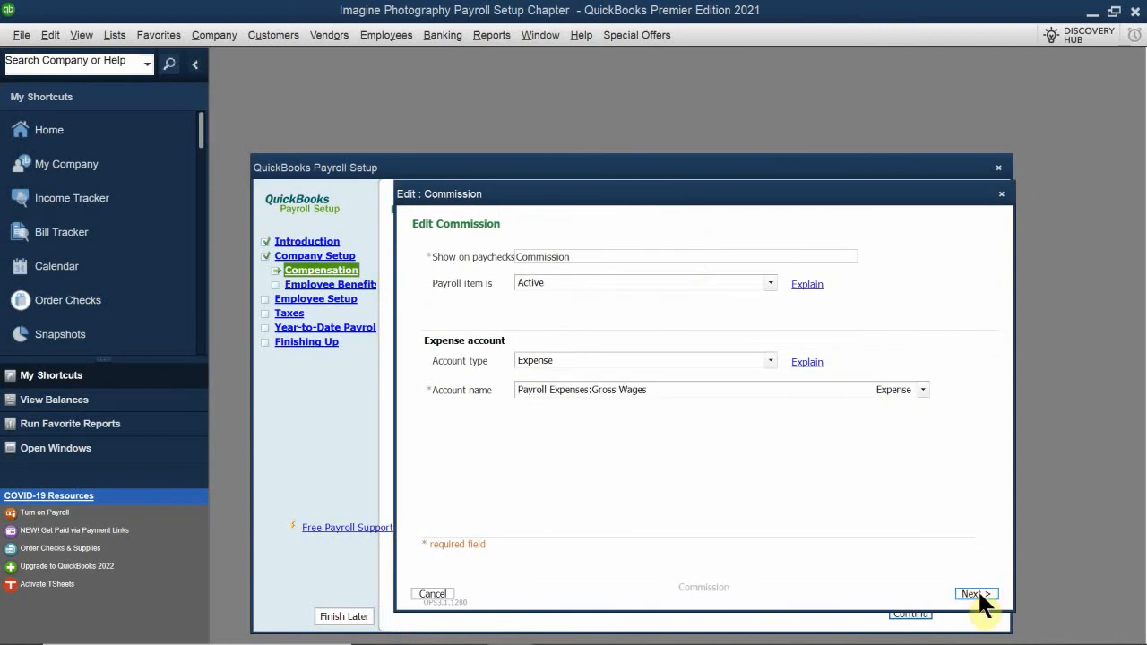
Set the Commission item's default rate to 10% and finish editing the item
mouse_move(991, 627)
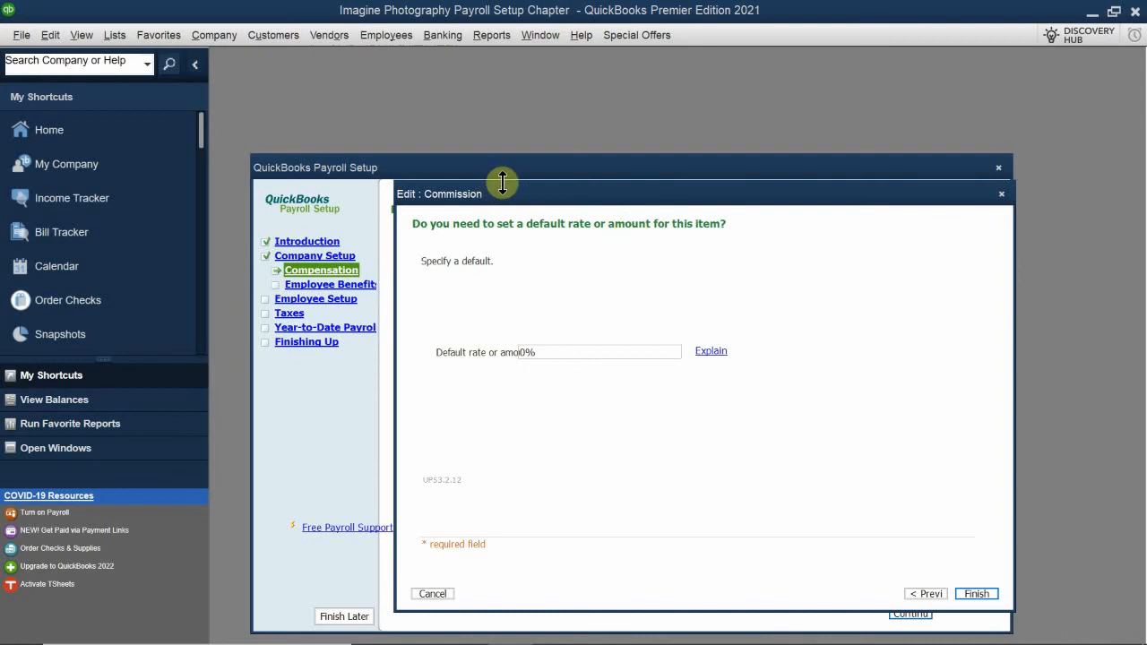
left_click_drag(525, 200, 565, 305)
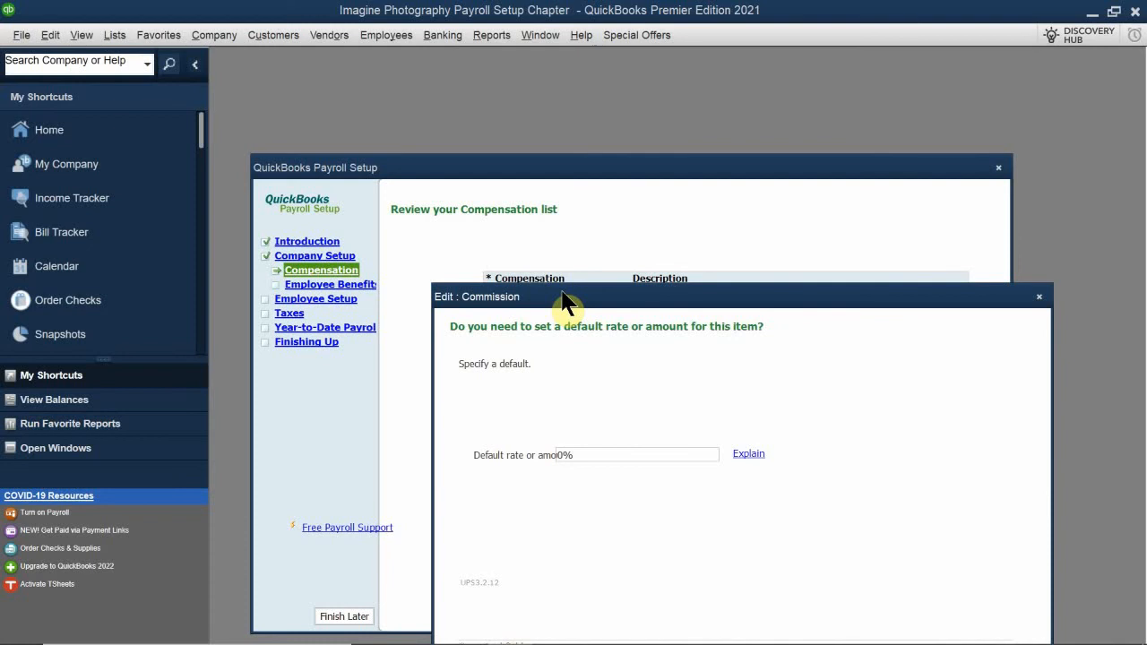
left_click_drag(562, 303, 530, 219)
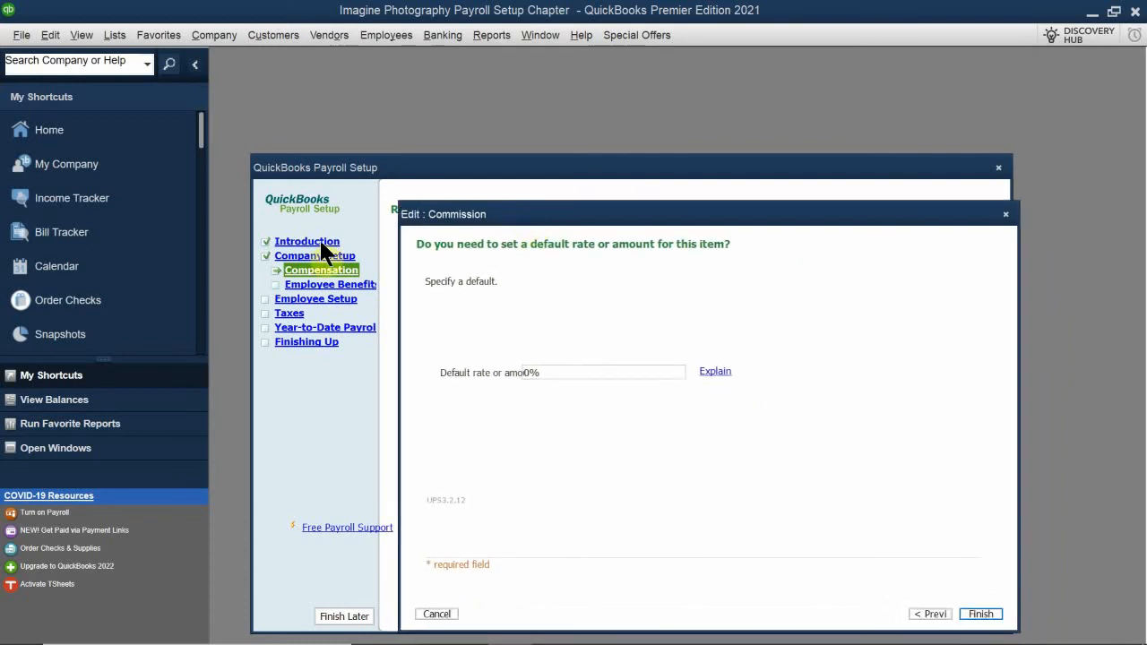
left_click(543, 372)
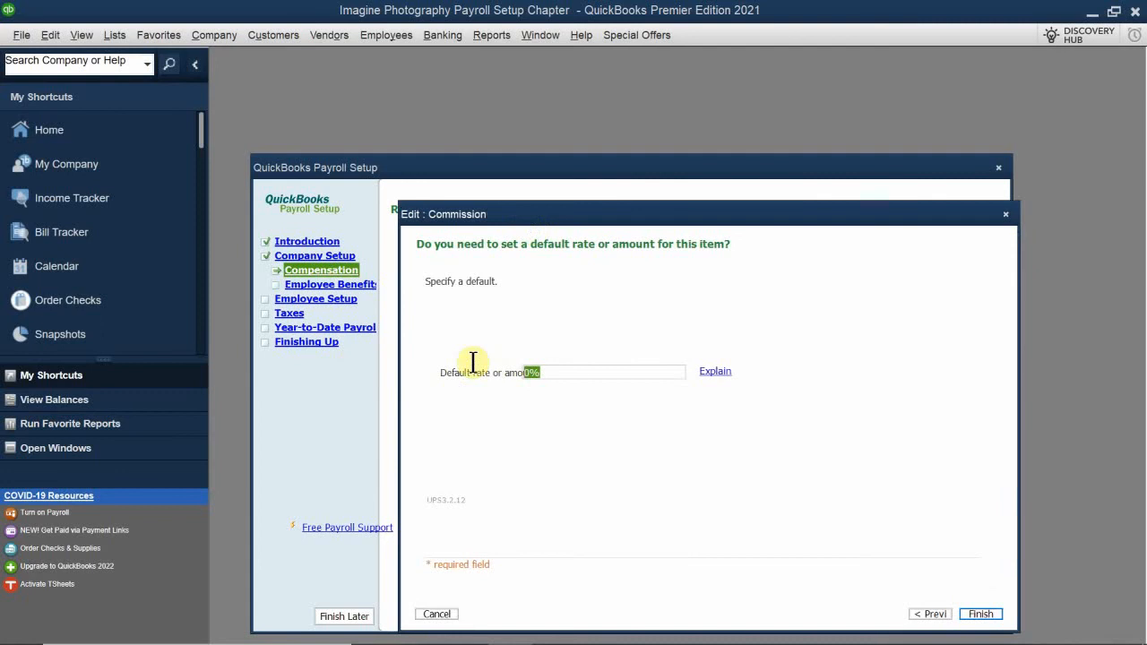
type("10")
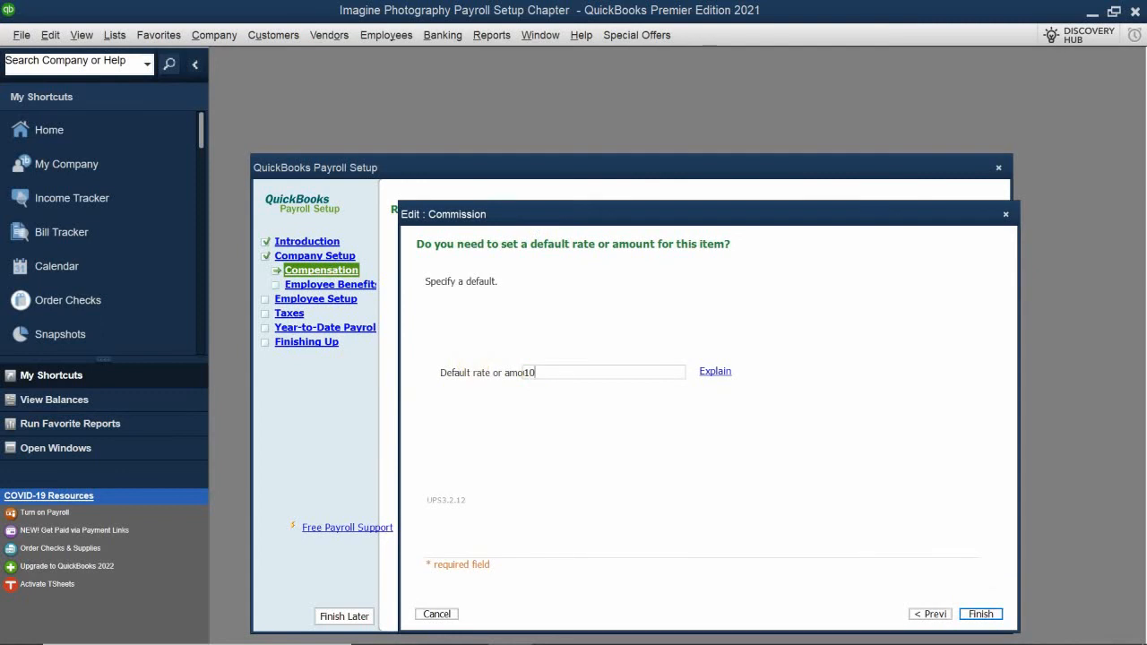
key("BackSpace")
key("BackSpace")
type("10%")
left_click_drag(509, 218, 447, 122)
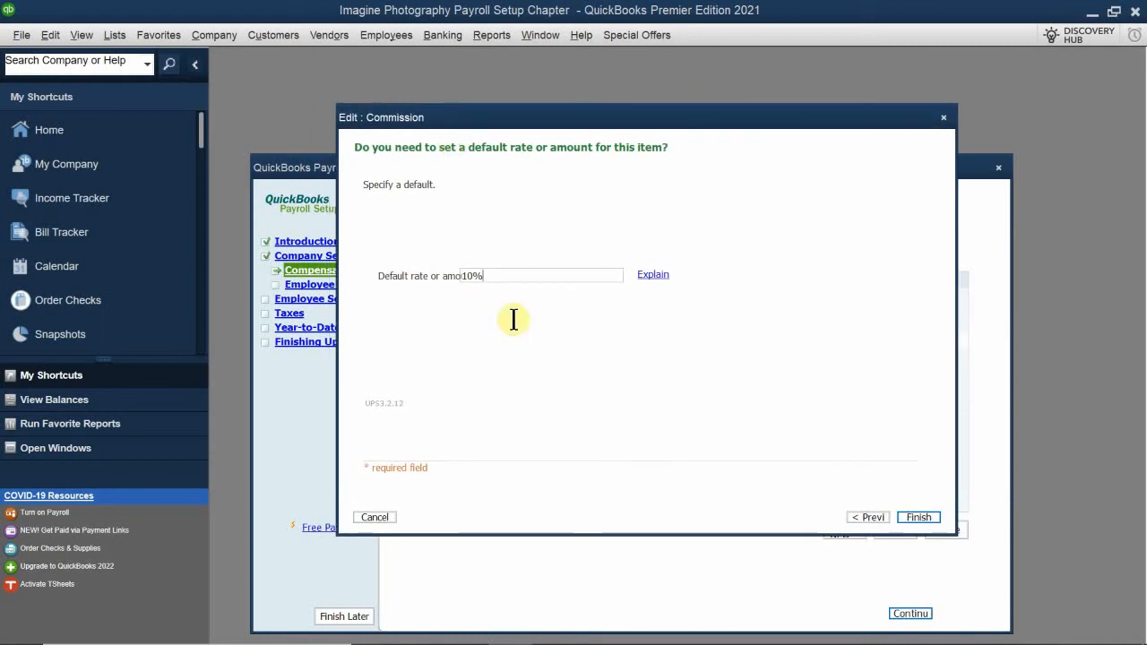
left_click(919, 517)
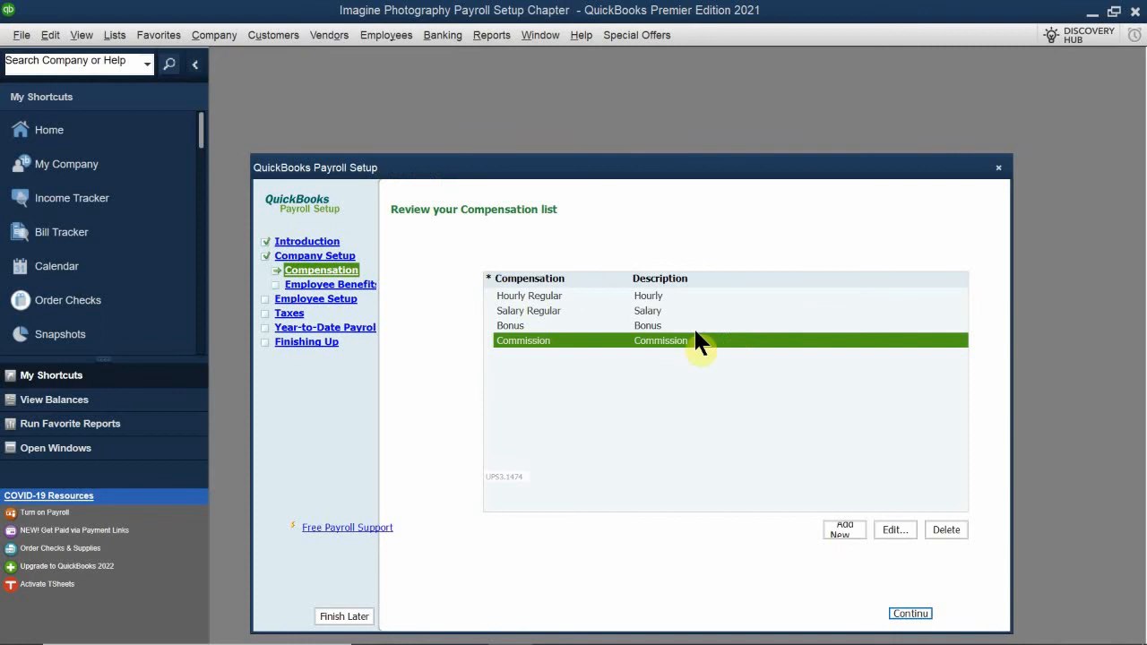
Continue past the compensation list and the employee benefits introduction, and choose Health insurance as the insurance benefit provided
left_click_drag(556, 155, 566, 112)
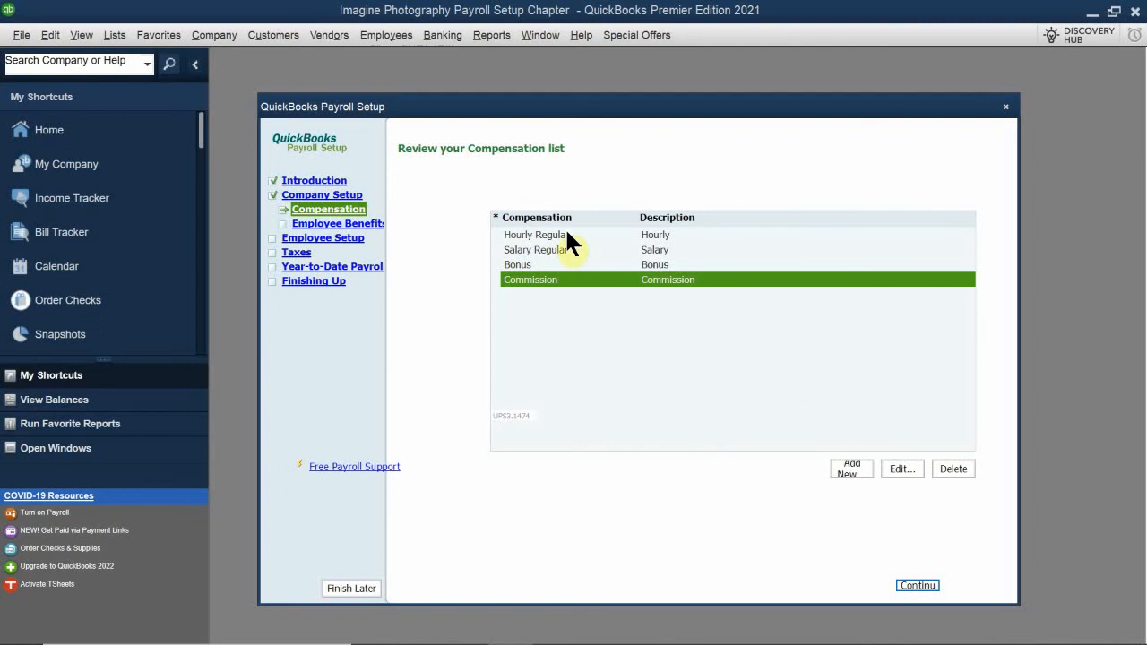
left_click(907, 583)
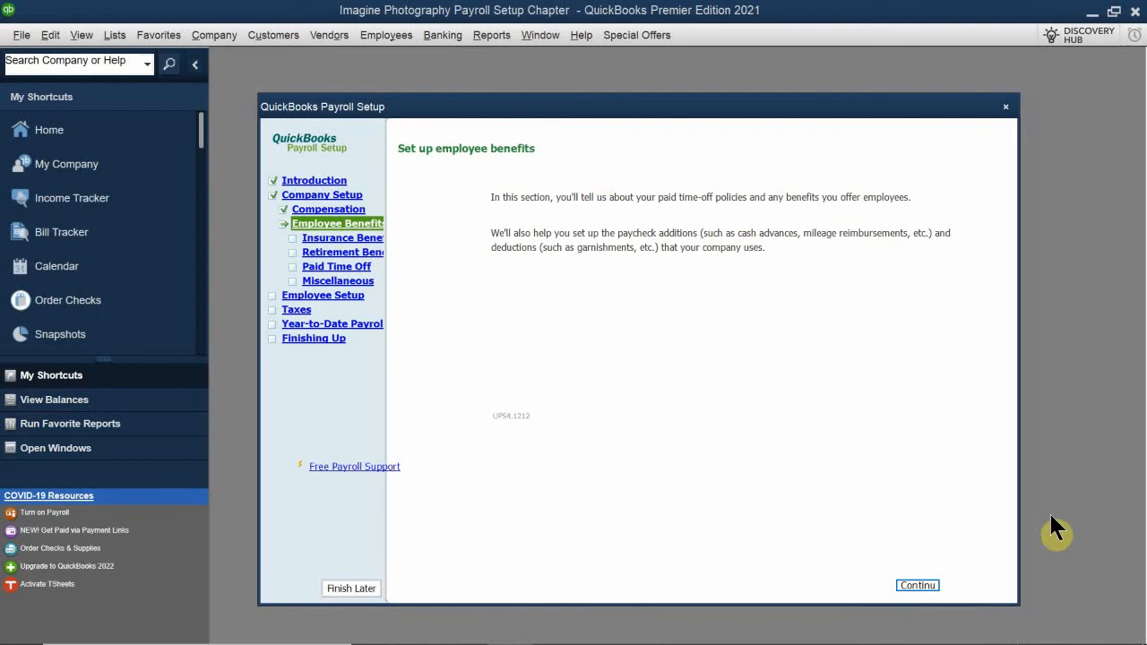
left_click(924, 583)
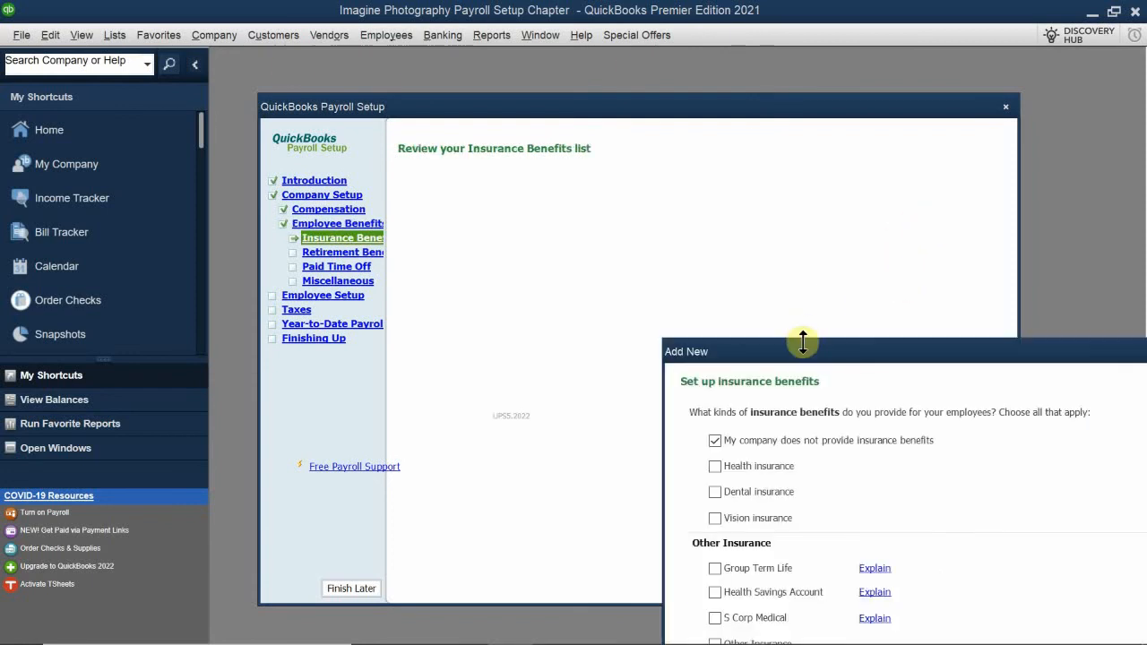
left_click_drag(785, 340, 783, 338)
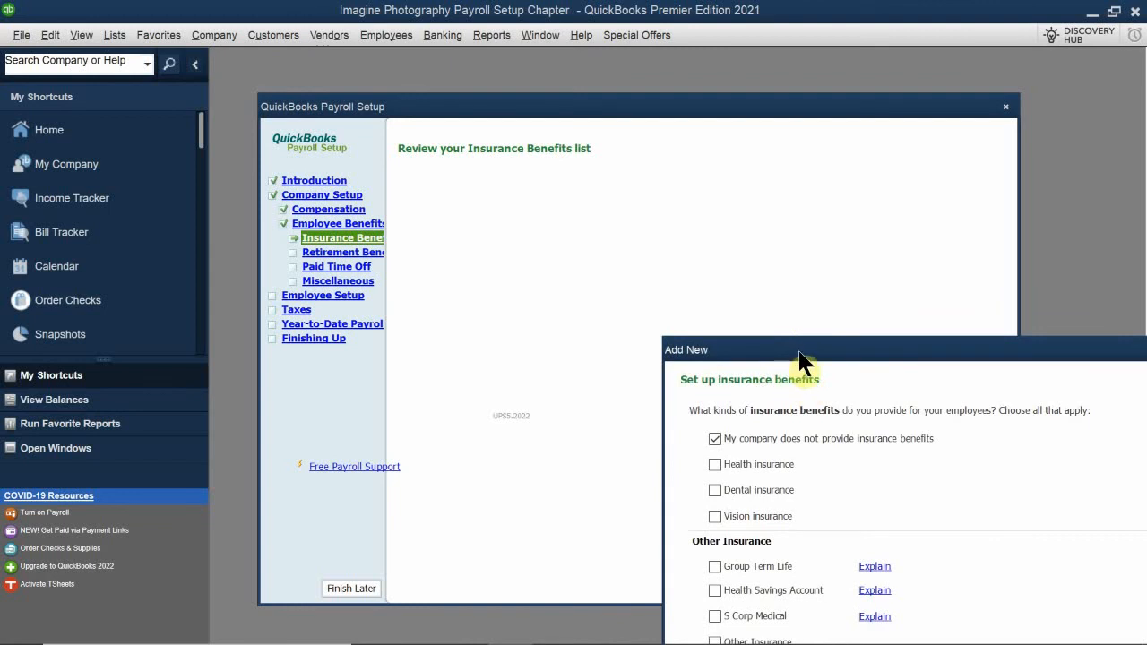
left_click_drag(802, 354, 542, 208)
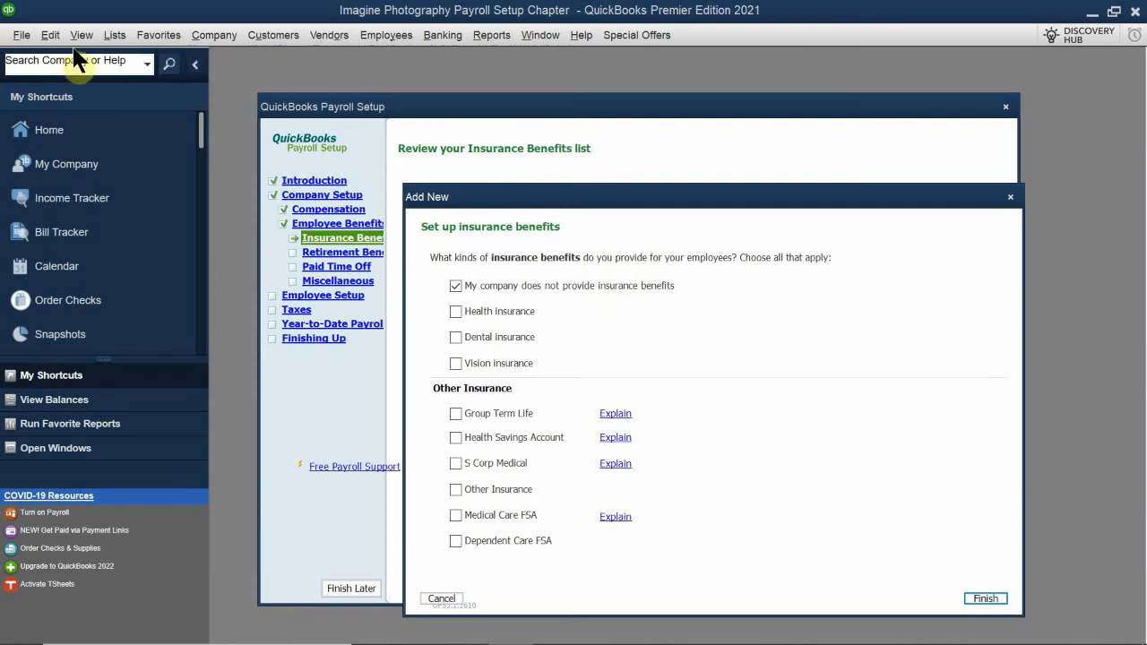
left_click(455, 309)
Read the help explanation for Group Term Life insurance, enlarging its window, and close it
left_click(617, 418)
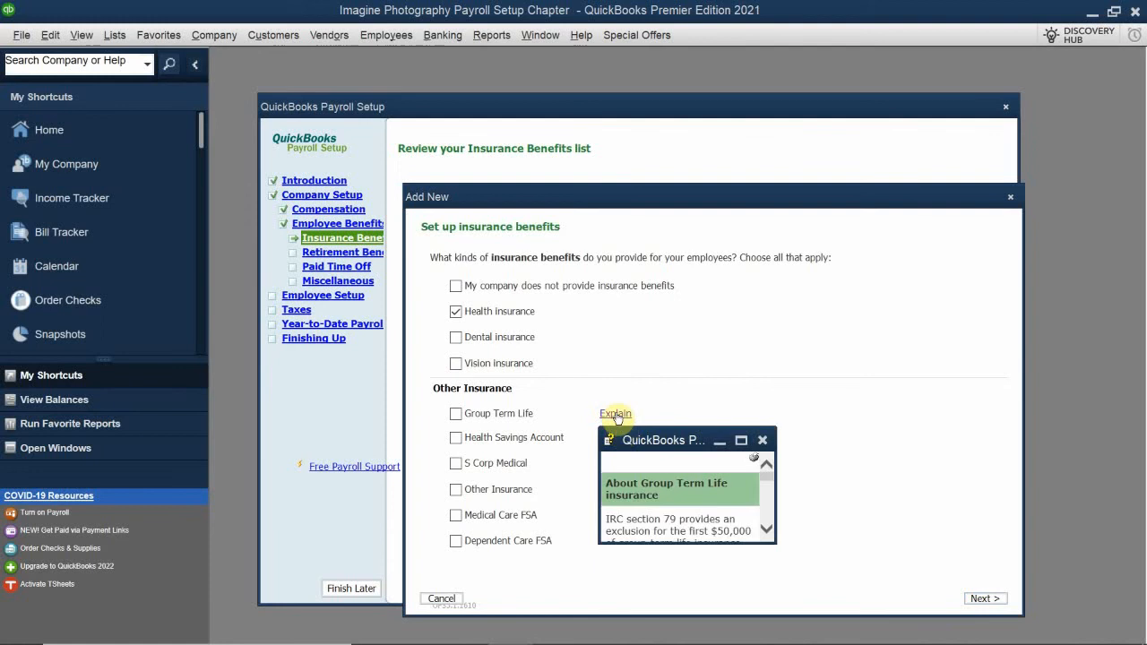
left_click_drag(657, 440, 509, 368)
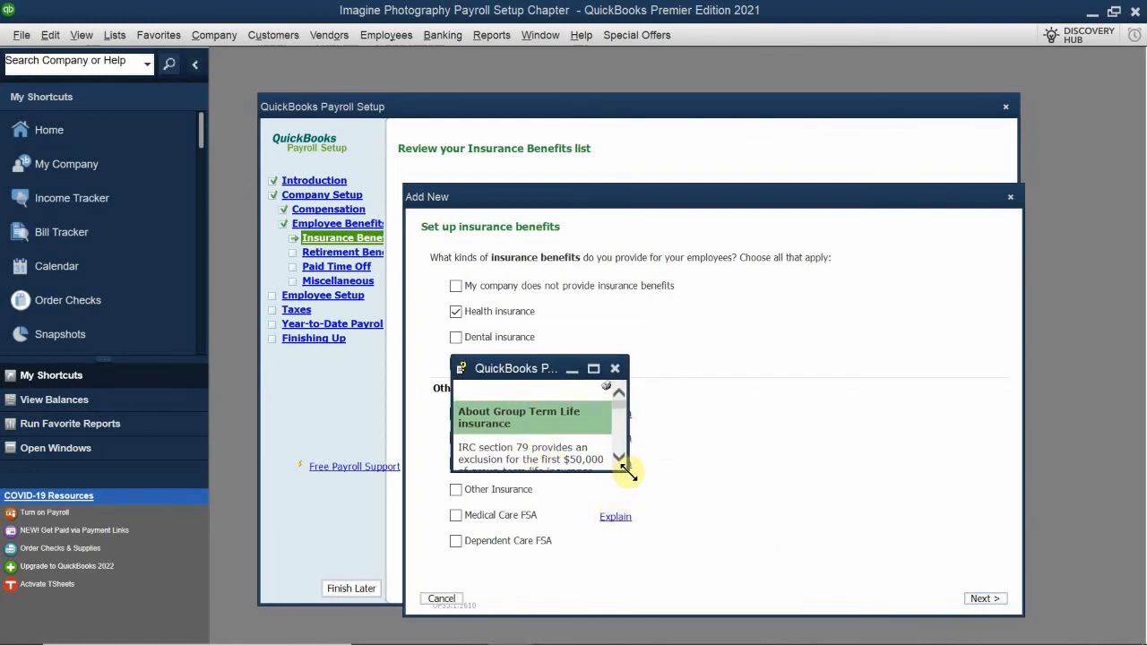
left_click_drag(629, 474, 739, 574)
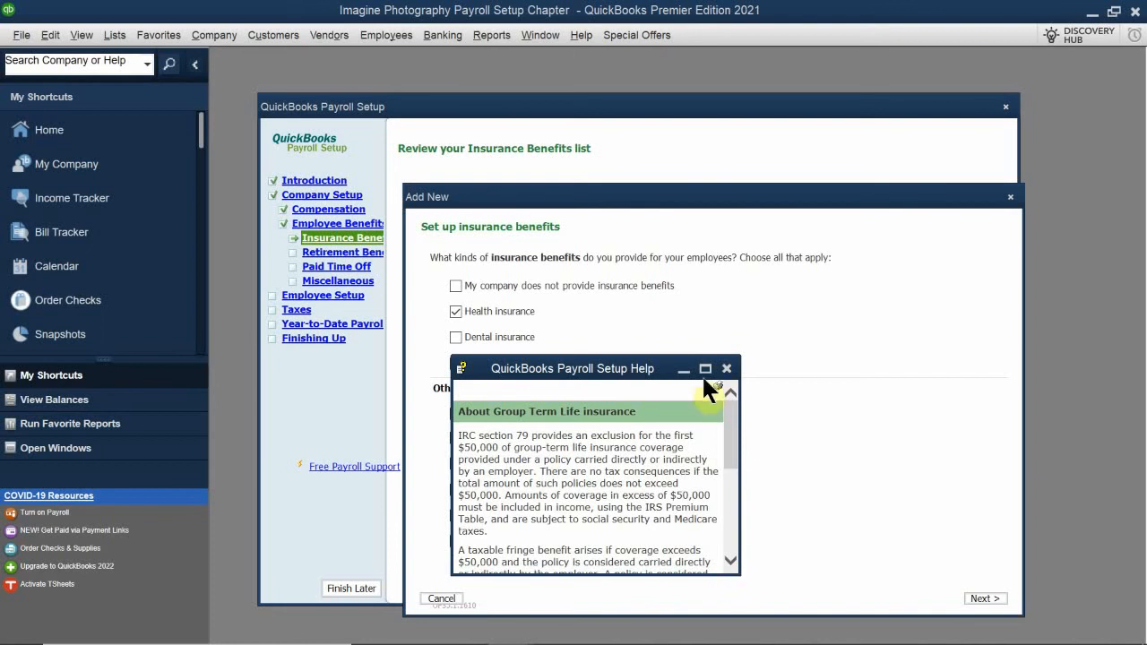
left_click(727, 369)
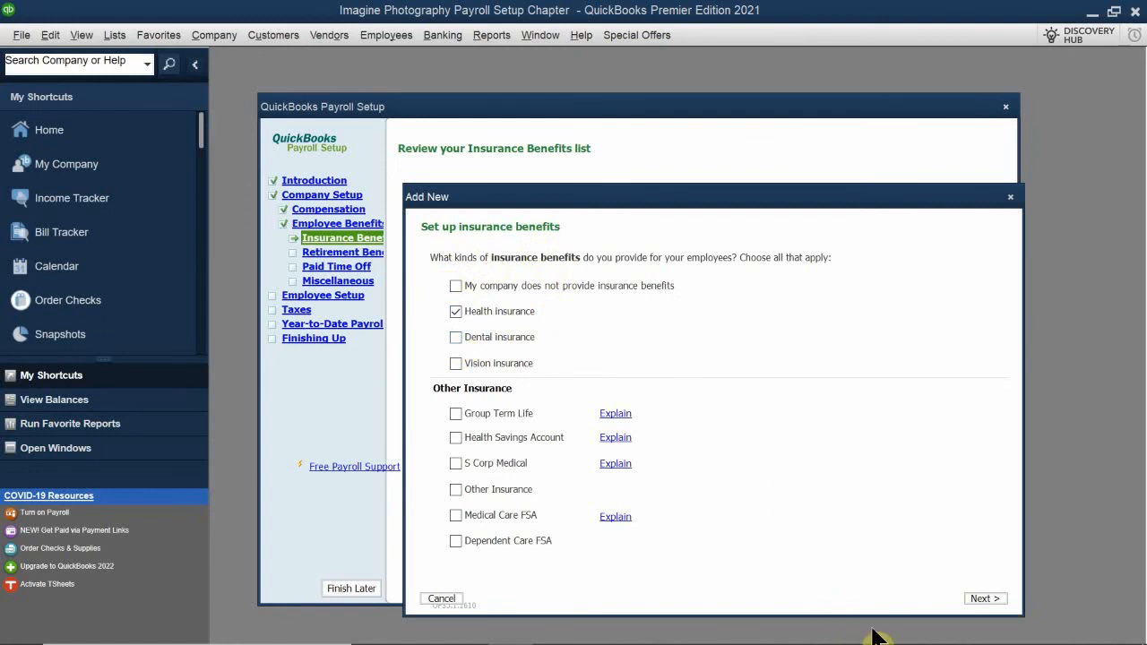
Proceed to the health insurance details and specify that both the employee and company pay portions
left_click(976, 597)
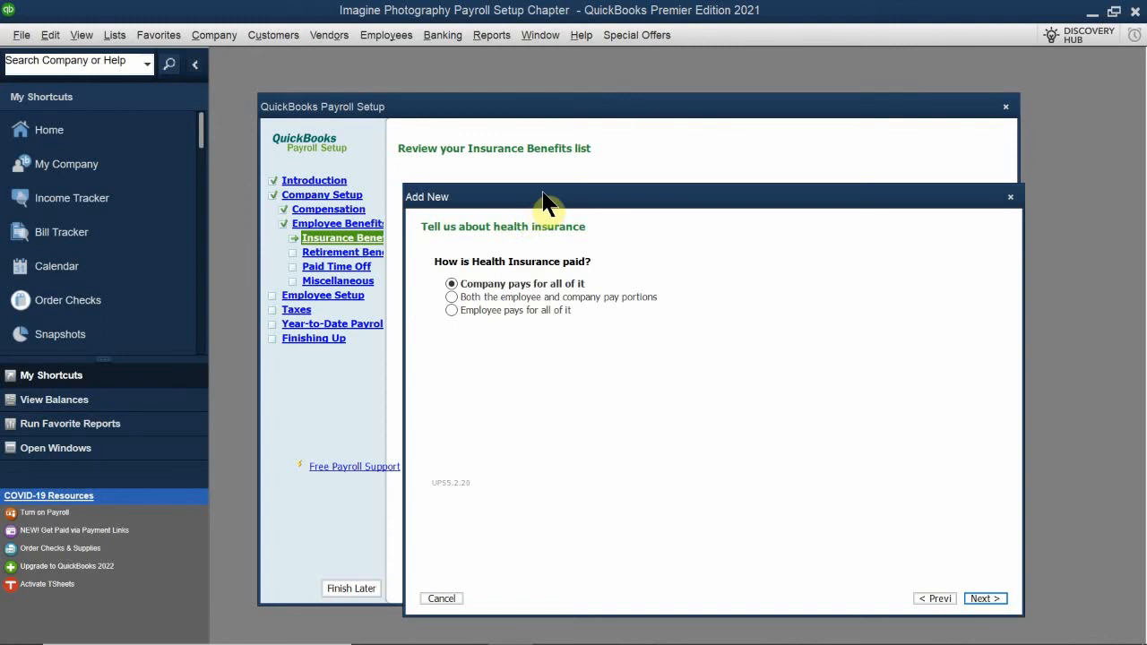
left_click_drag(543, 196, 594, 279)
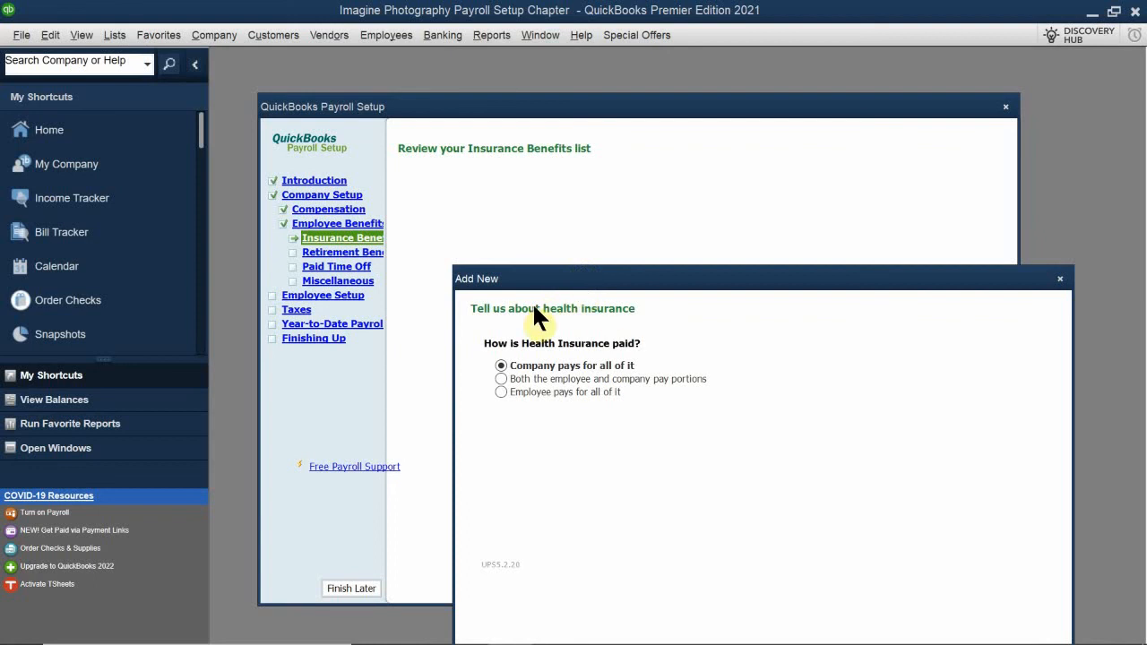
left_click(502, 379)
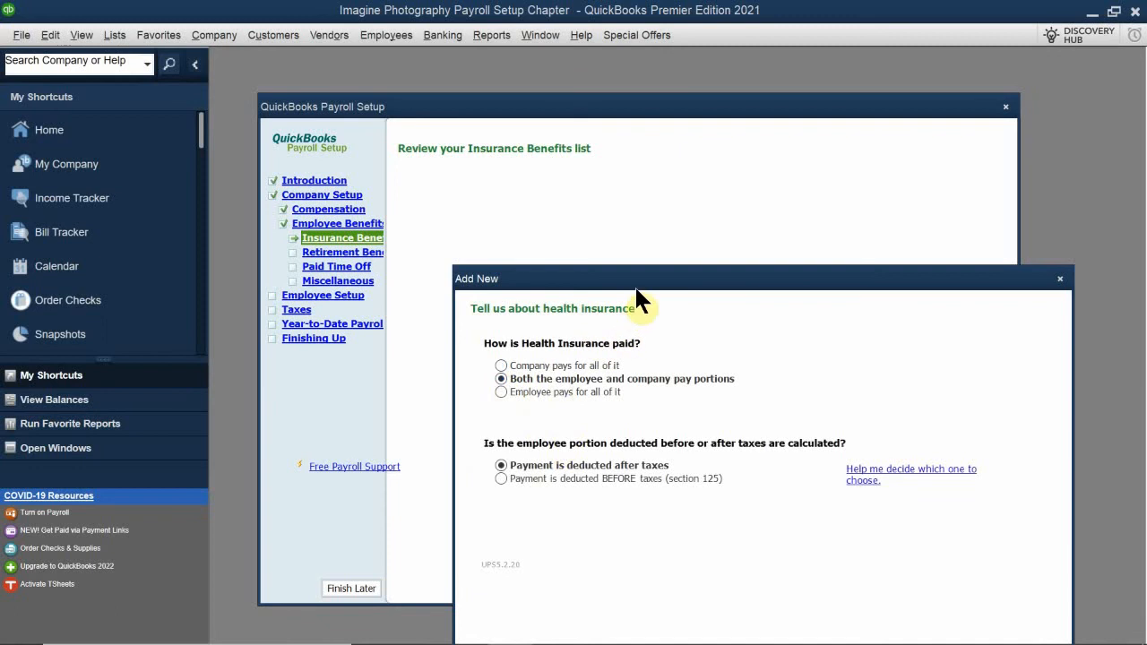
left_click_drag(625, 287, 558, 217)
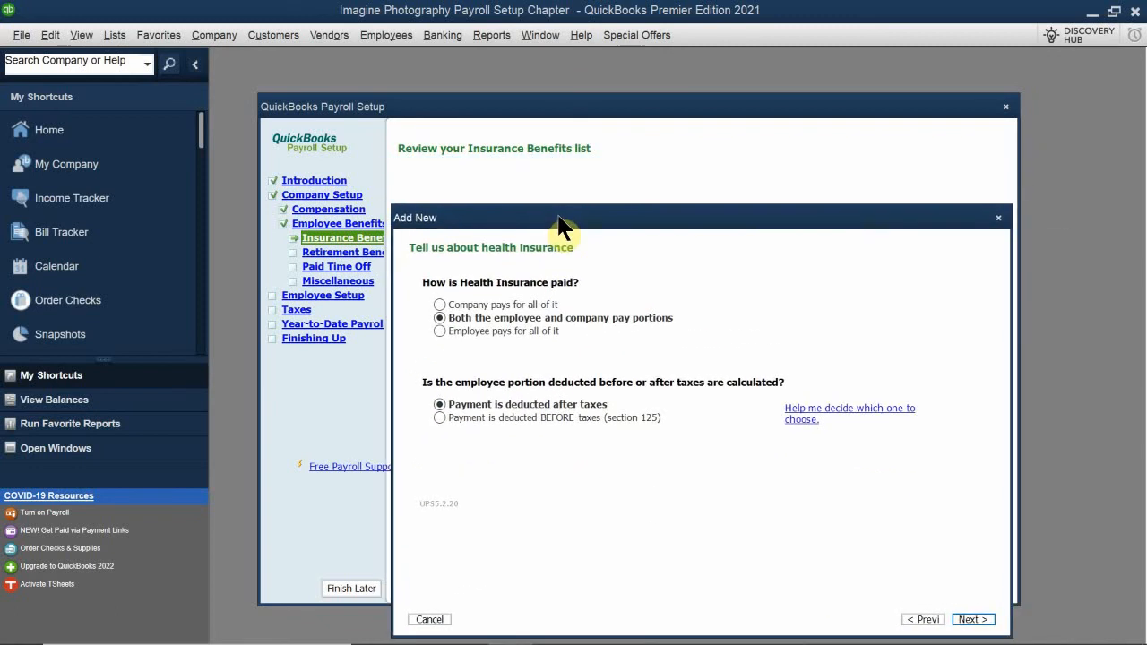
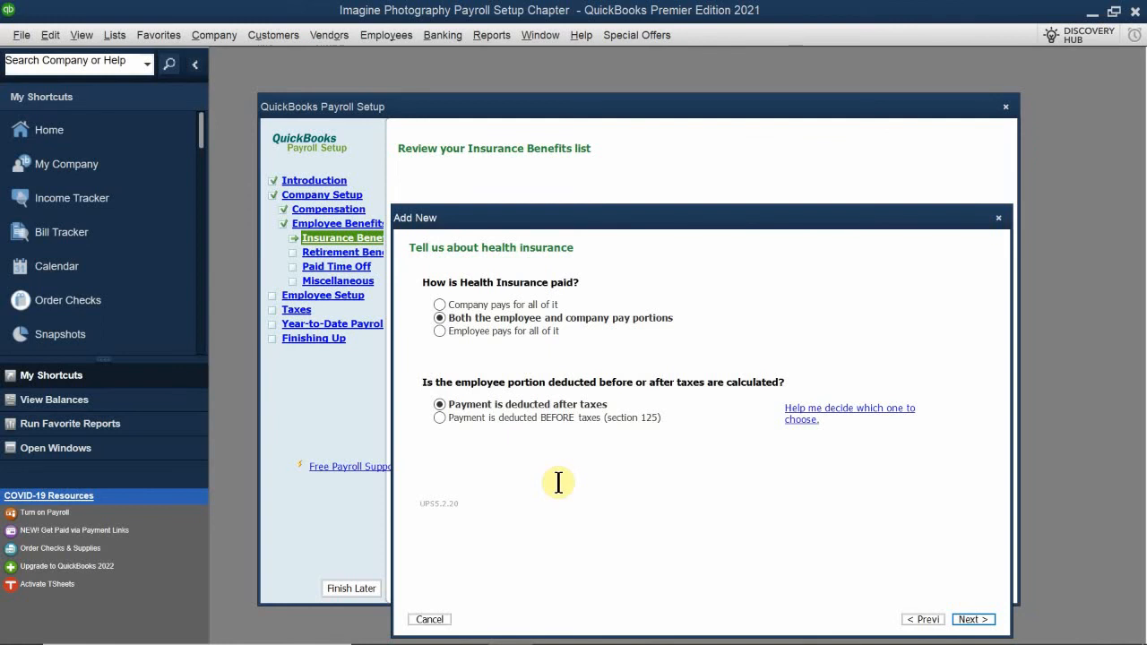
Set the employee's health insurance portion to be deducted after taxes and finish adding it without a regular payment schedule
left_click(439, 418)
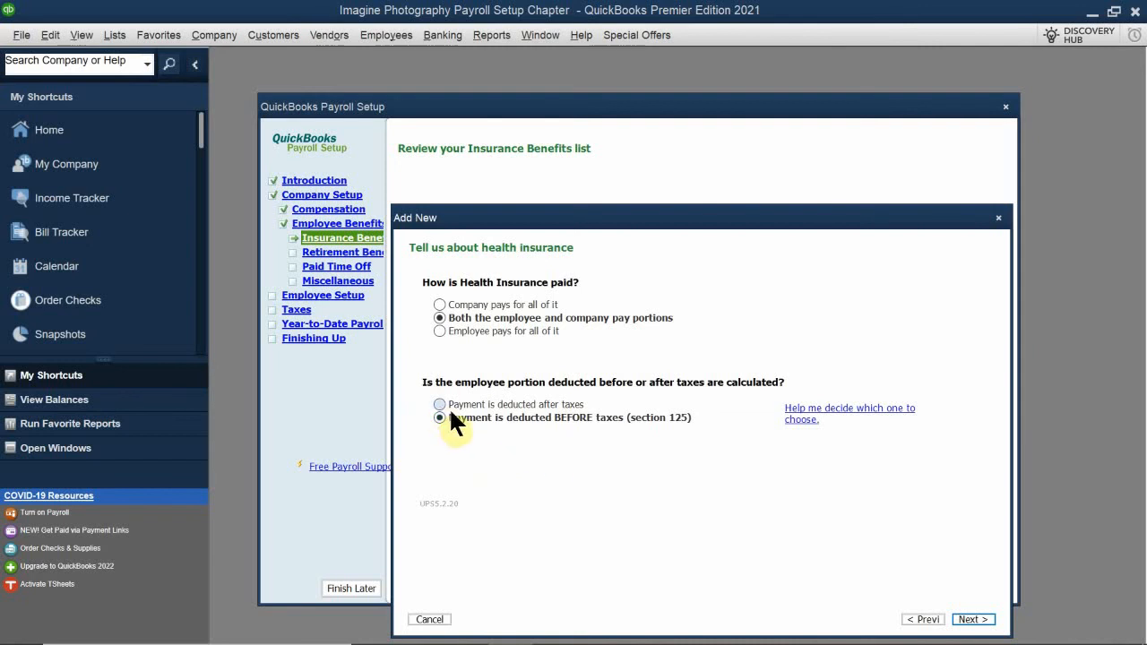
left_click(447, 405)
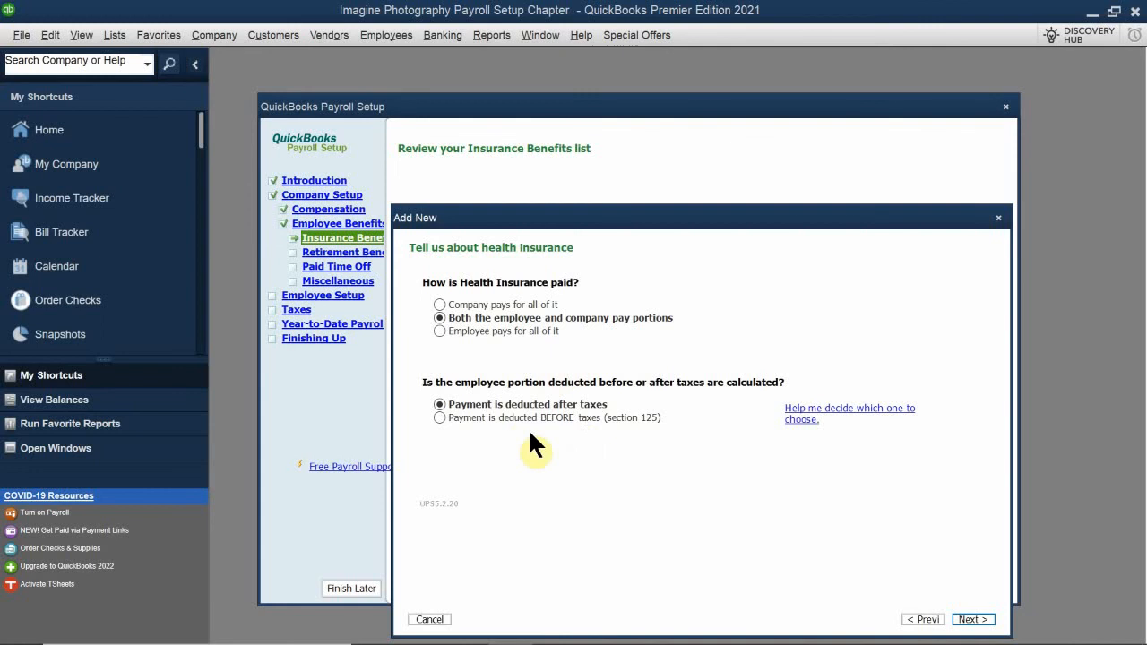
left_click(972, 620)
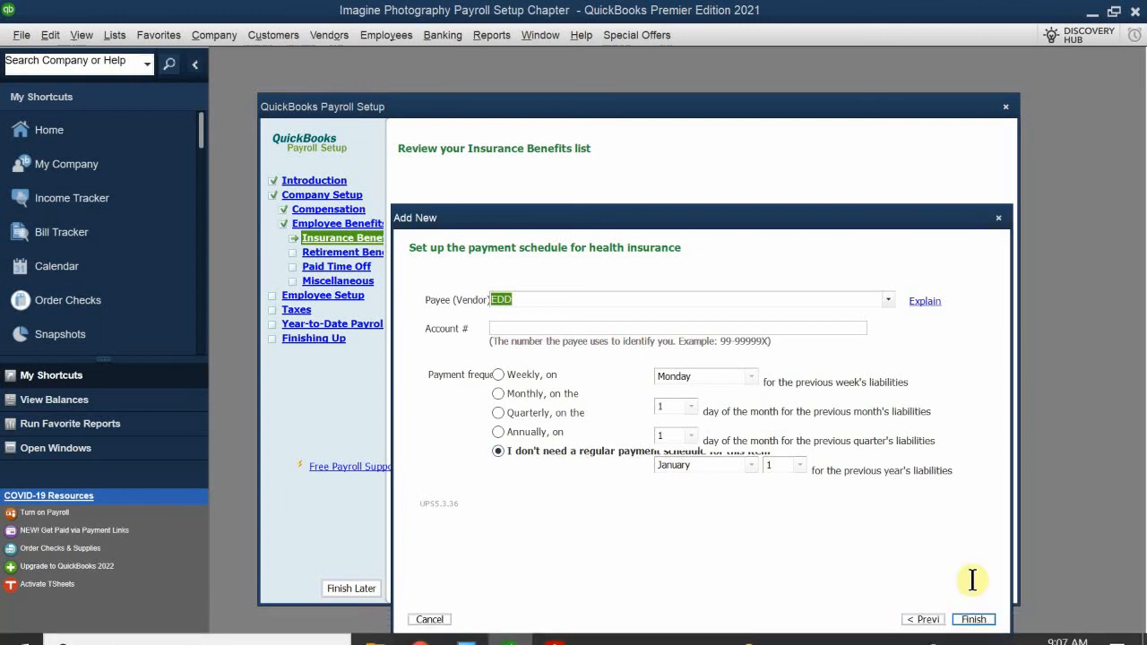
left_click(977, 621)
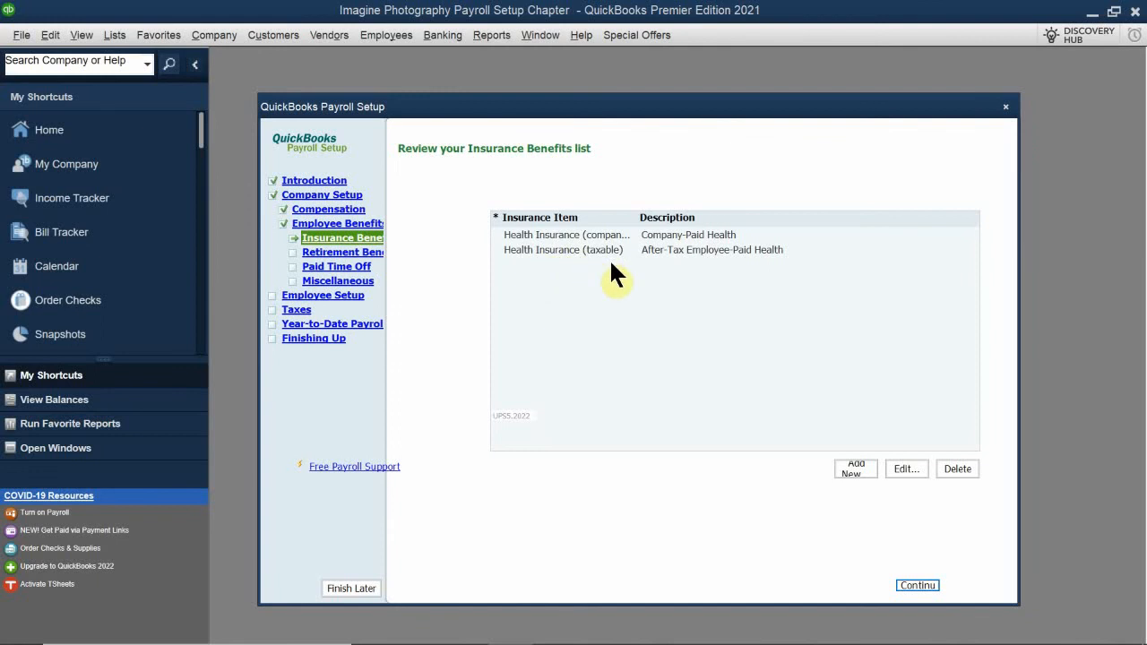
Delete the Health Insurance (company paid) item from the insurance benefits list
left_click(618, 233)
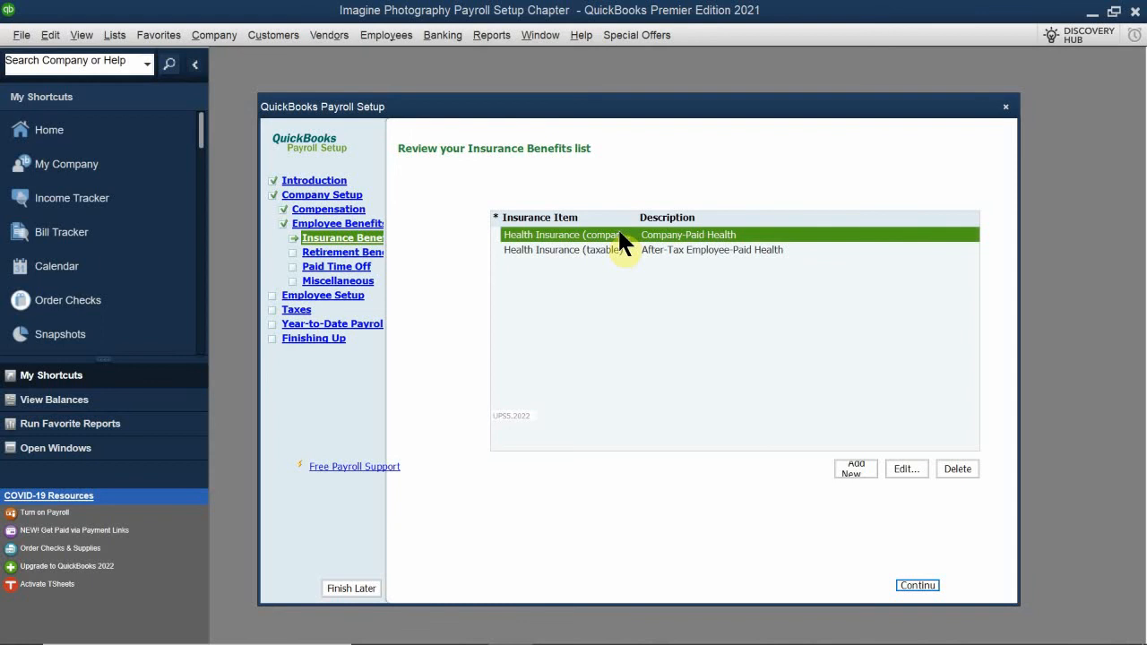
left_click(955, 469)
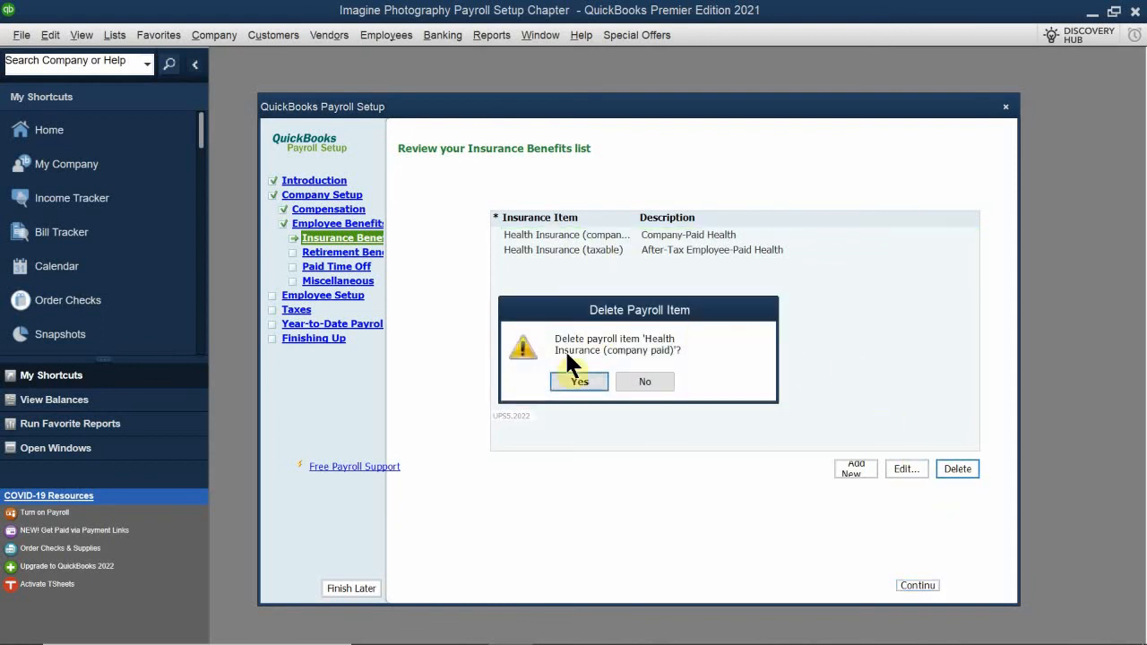
left_click(580, 374)
Edit the Health Insurance (taxable) item so that it shows on paychecks as Medical Insurance
left_click(507, 233)
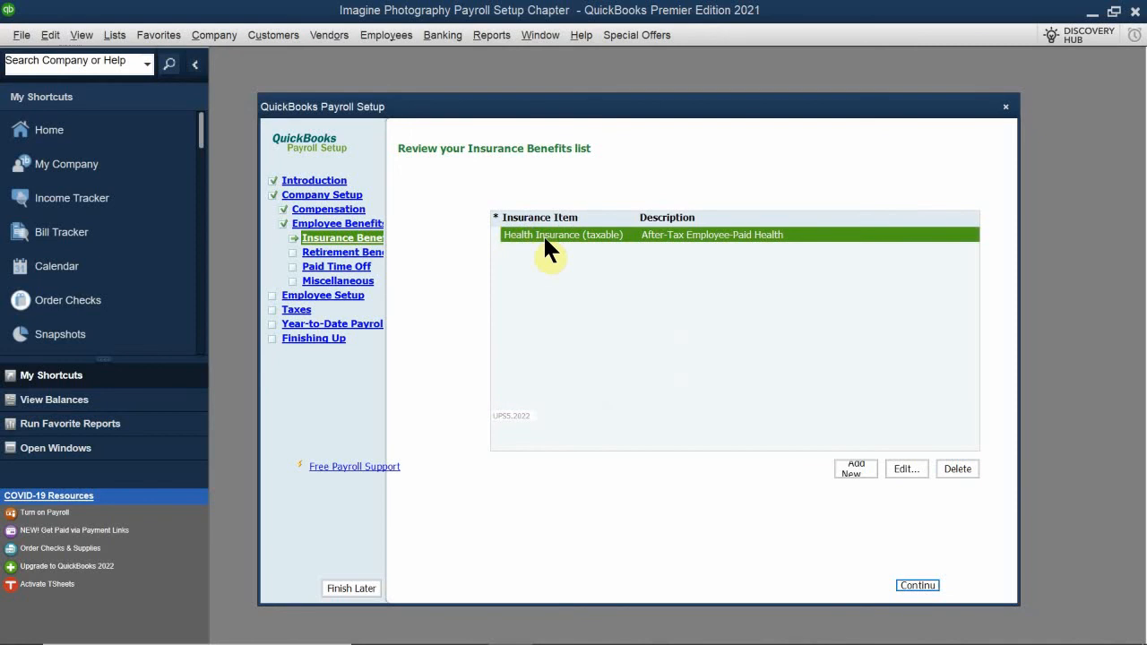
double_click(543, 234)
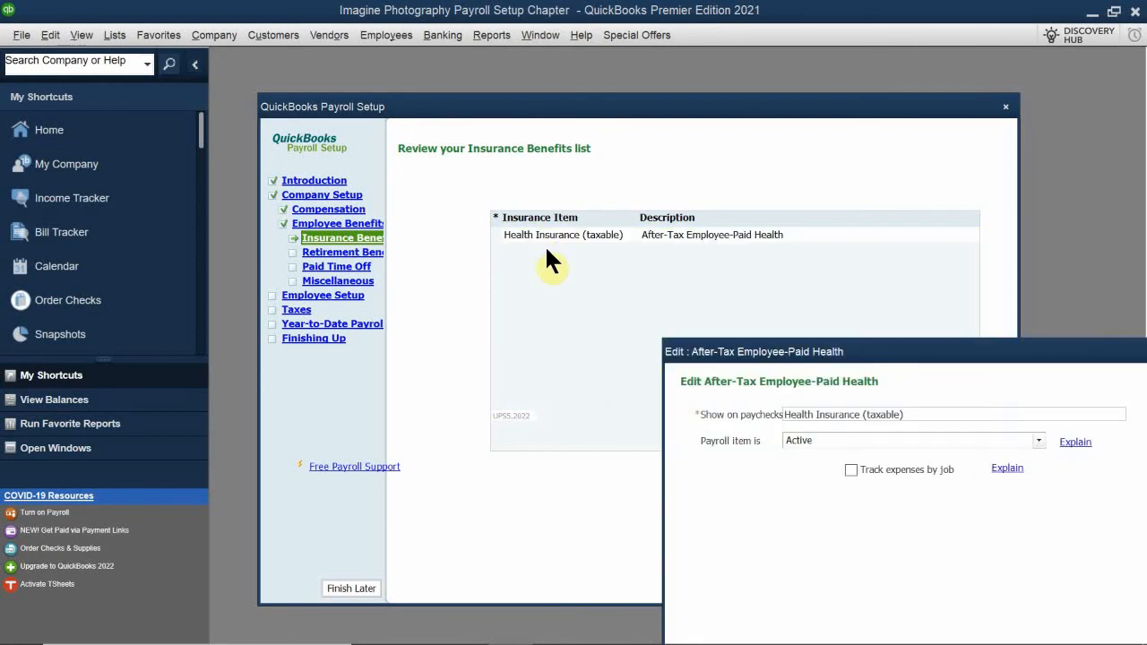
mouse_move(729, 358)
left_mouse_down()
mouse_move(479, 199)
mouse_move(478, 211)
left_mouse_up()
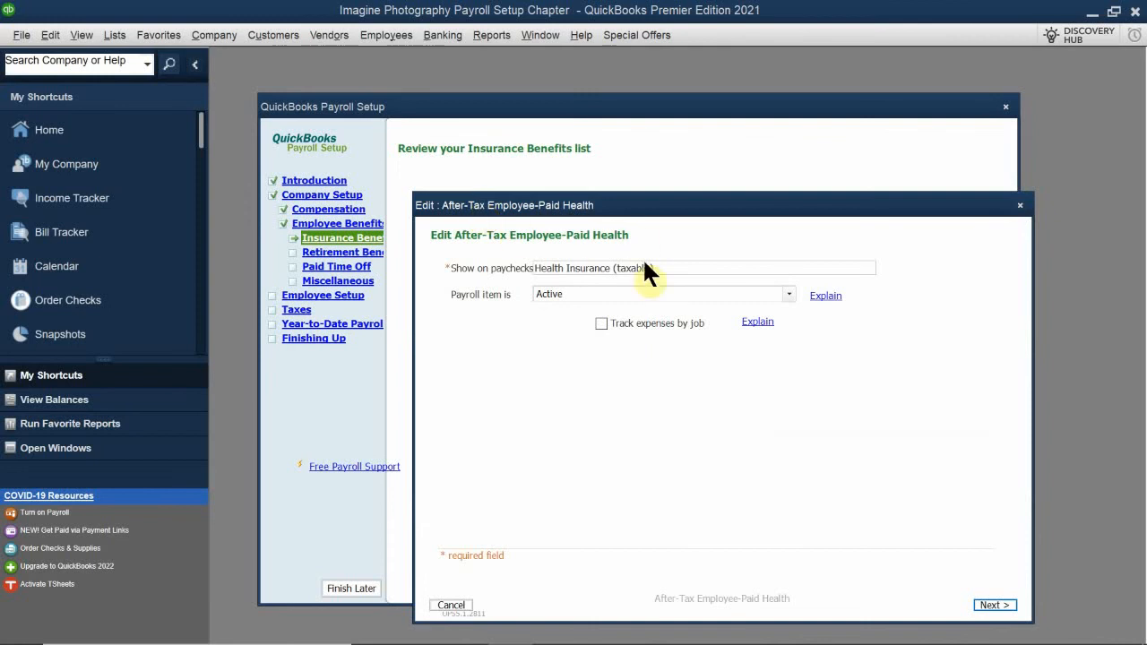
left_click_drag(679, 267, 385, 224)
key("BackSpace")
type("M")
type("ediucak")
key("BackSpace")
key("BackSpace")
key("BackSpace")
key("BackSpace")
key("BackSpace")
type("ical Inst")
key("BackSpace")
type("urance")
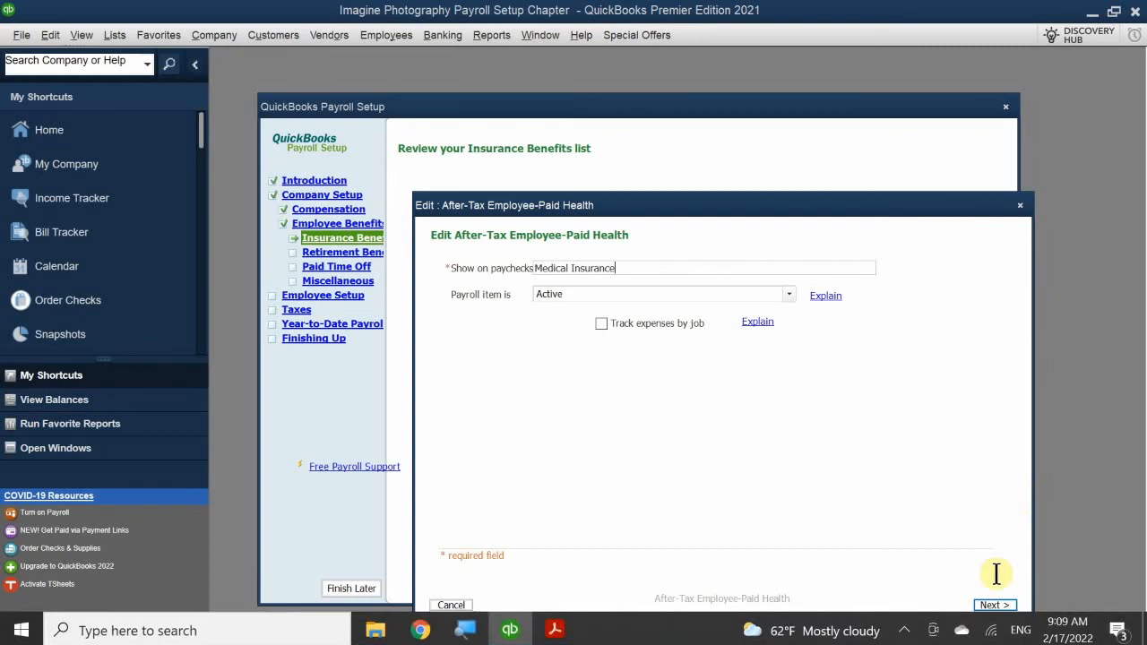
left_click(990, 605)
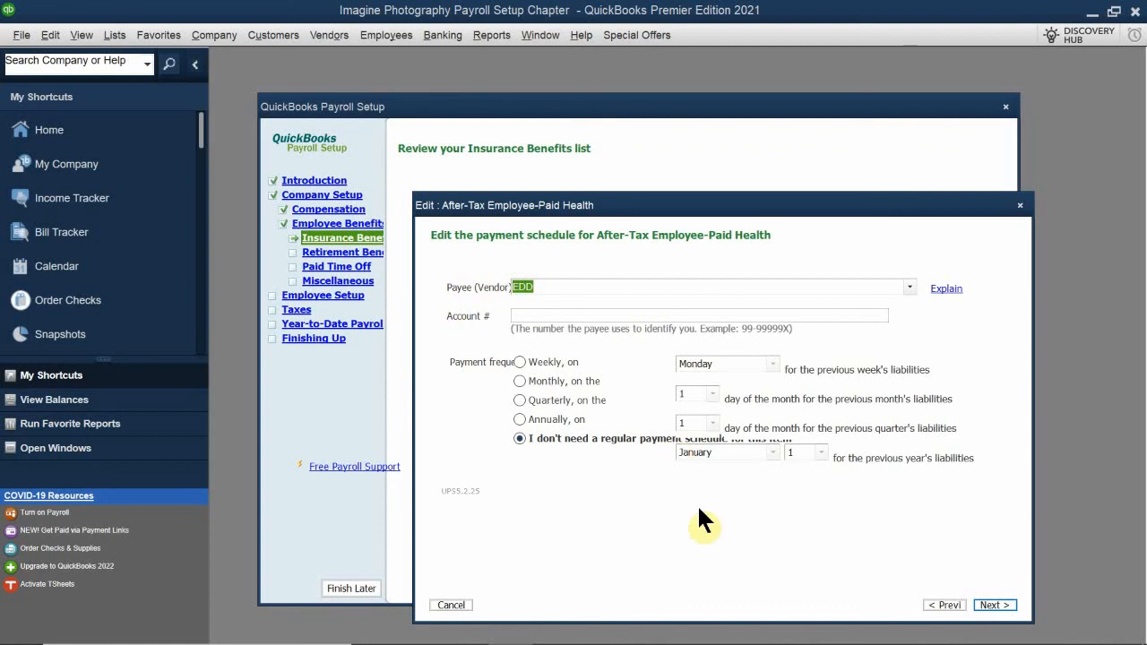
Leave the payment schedule as is and assign the Expense account type with account Insurance Expense:Health Insurance Expense
left_click(993, 604)
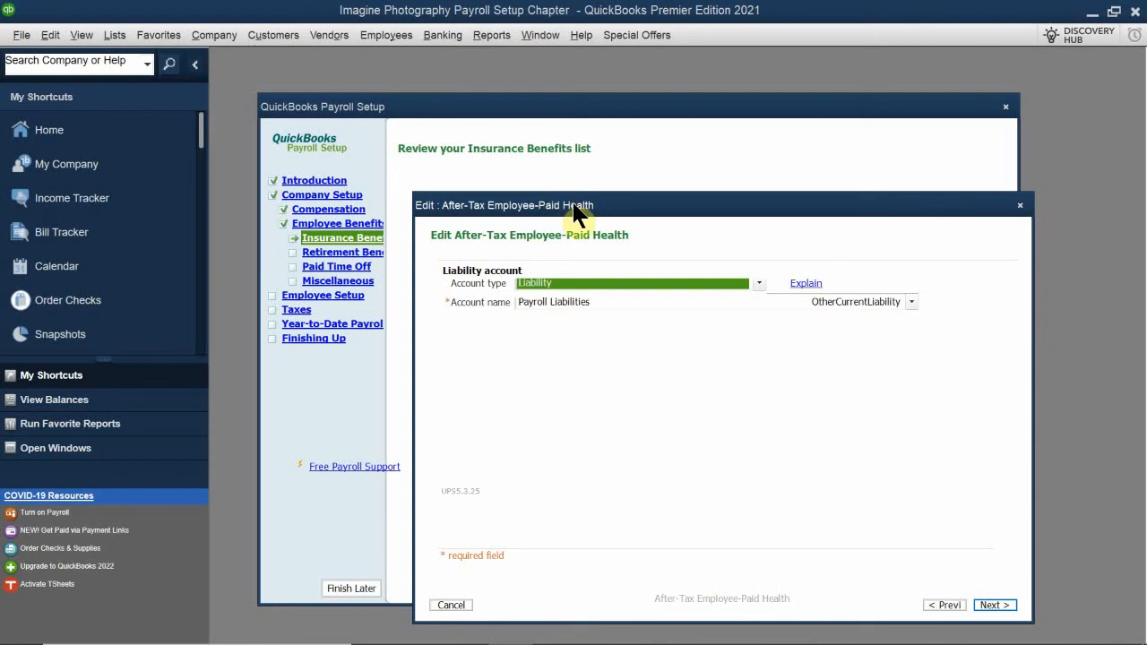
mouse_move(575, 213)
left_mouse_down()
mouse_move(583, 269)
mouse_move(548, 247)
left_mouse_up()
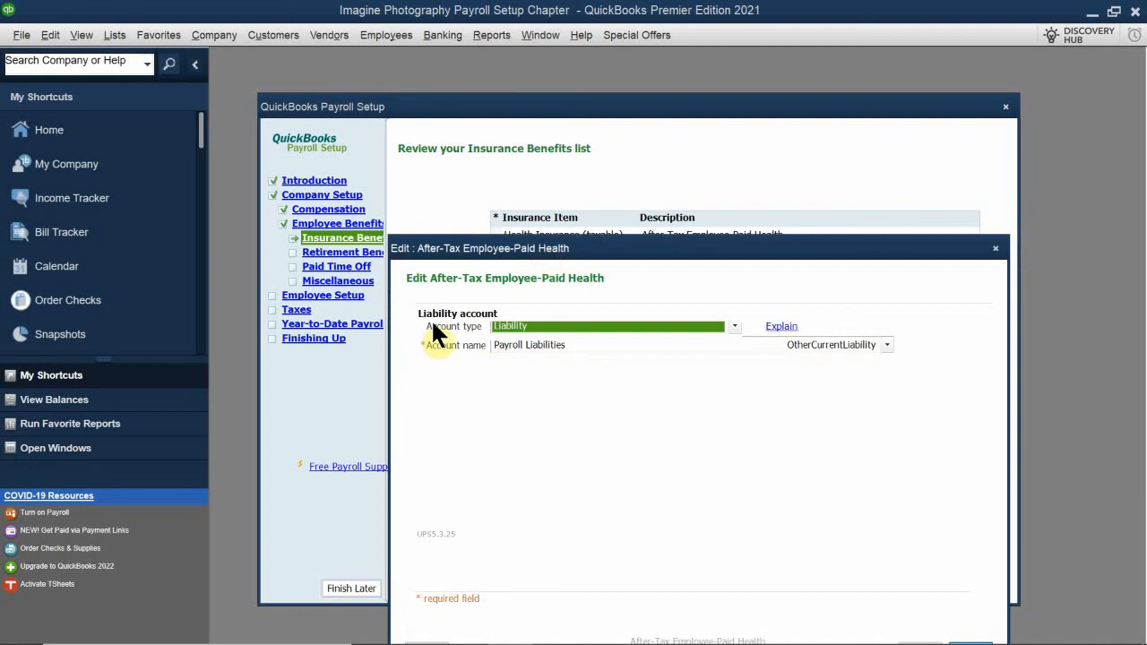
left_click(556, 345)
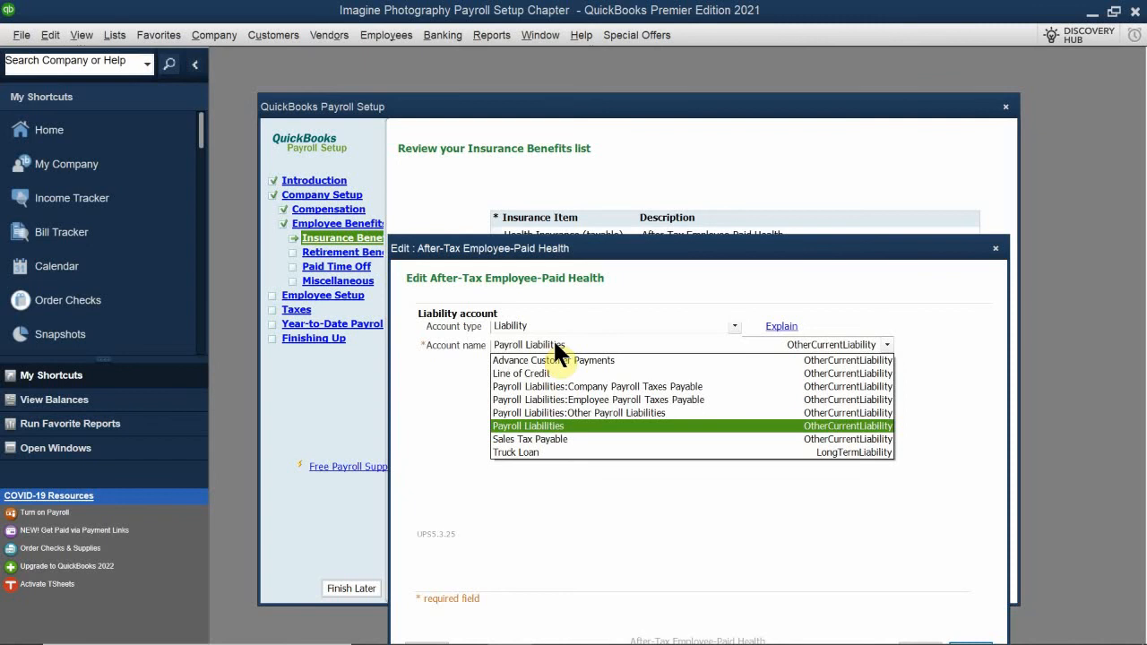
left_click(440, 347)
left_click(540, 323)
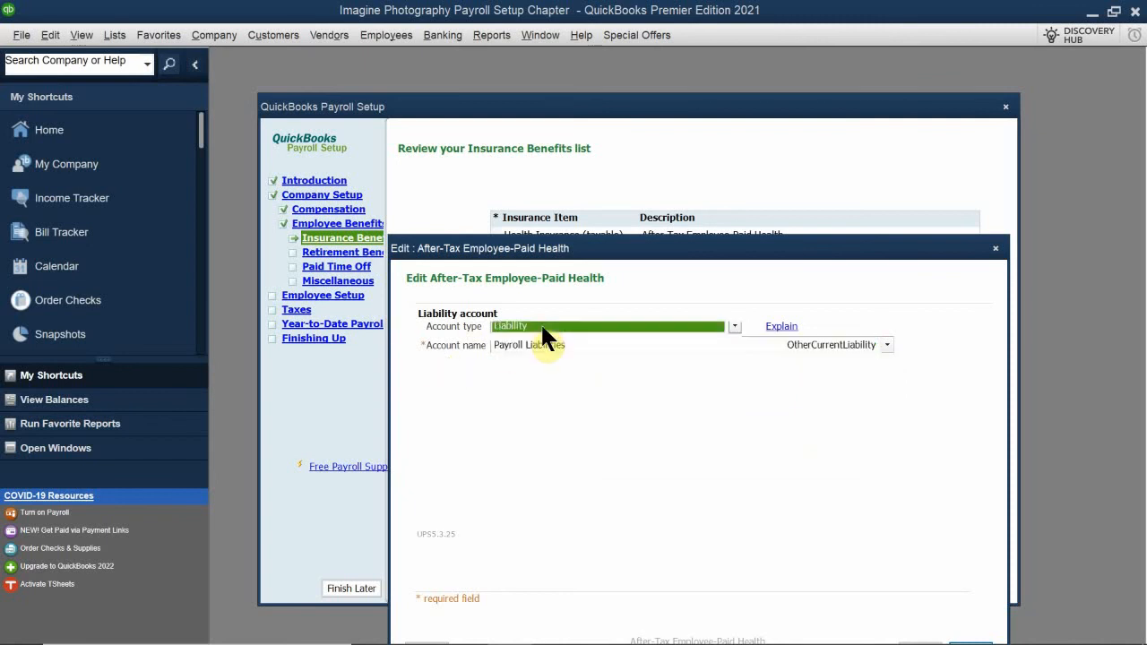
left_click(552, 367)
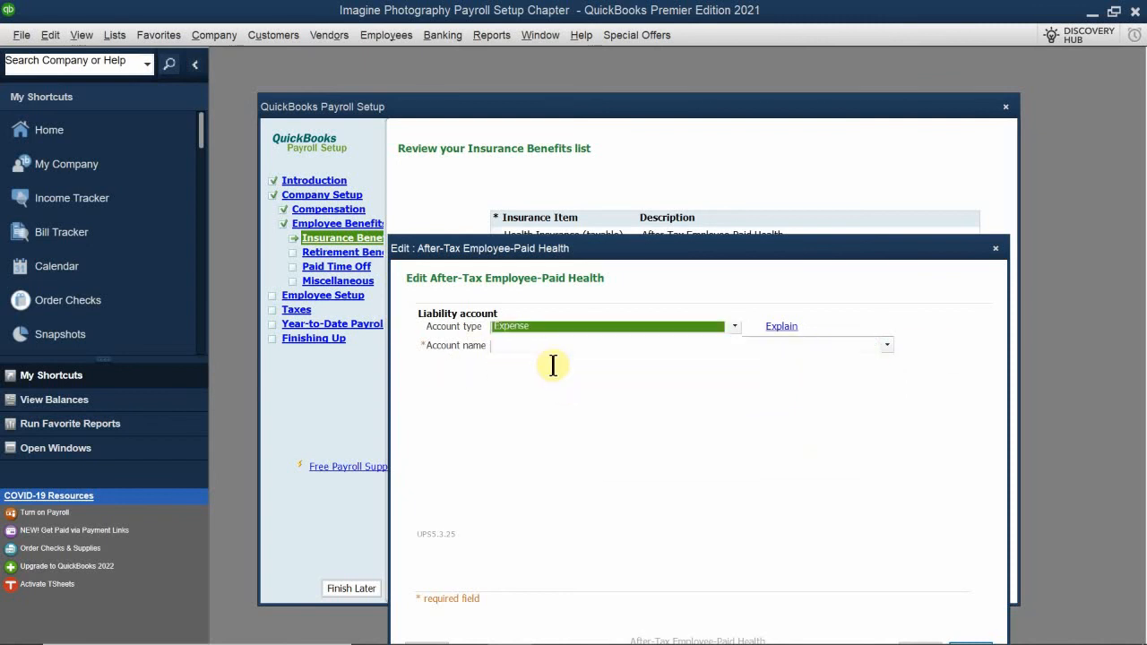
left_click(539, 345)
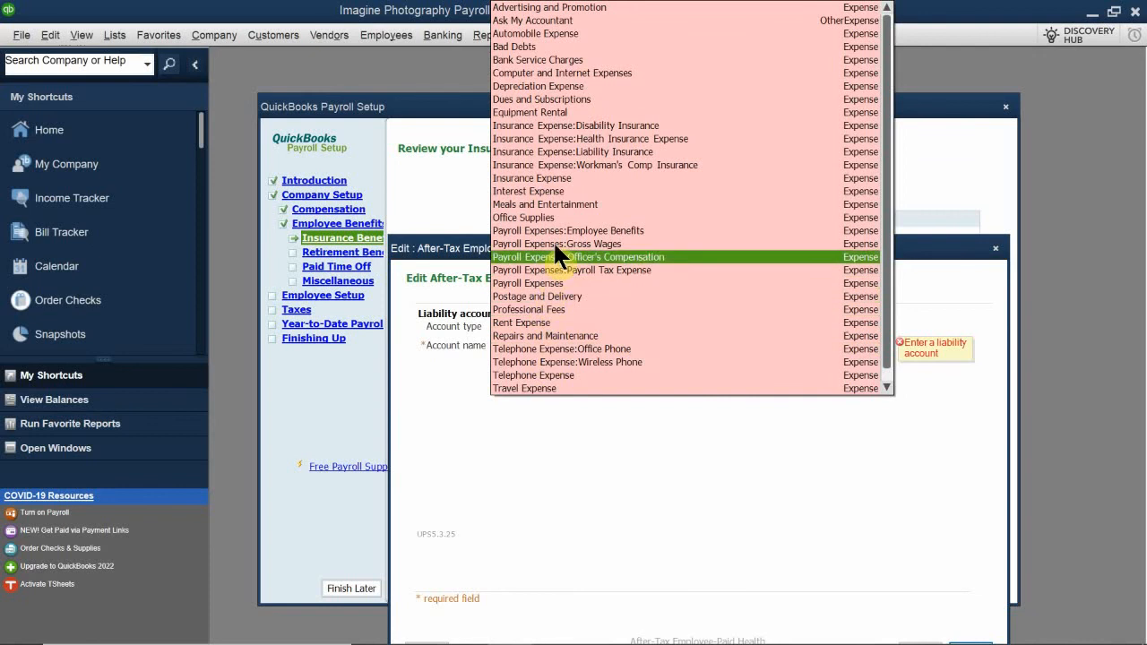
left_click(630, 141)
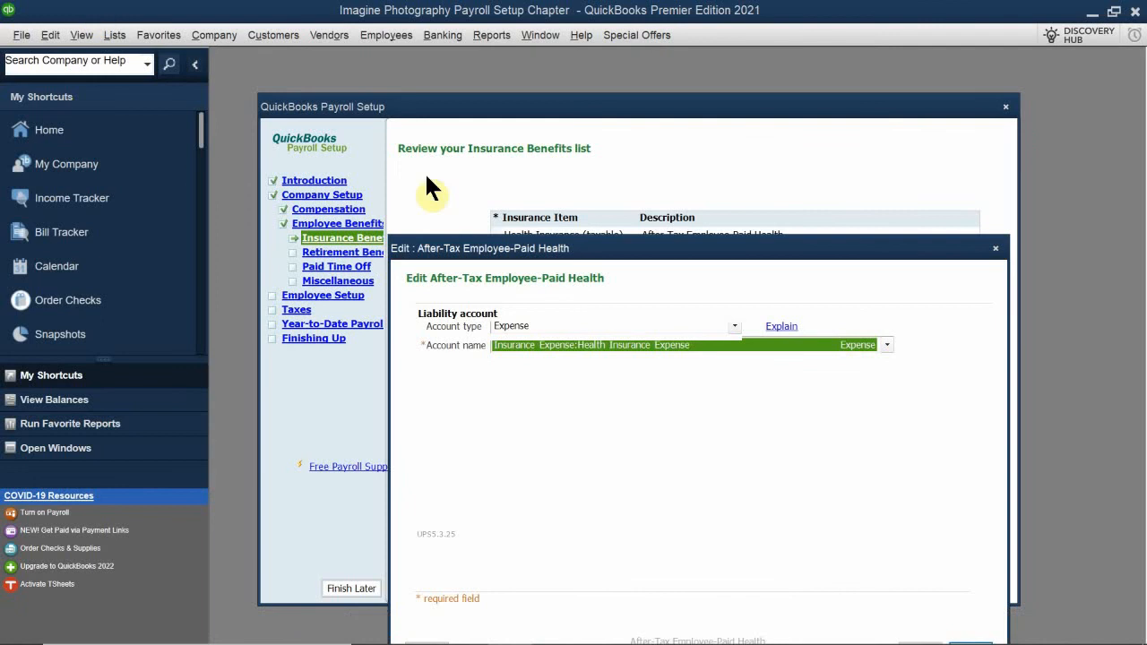
left_click_drag(589, 251, 596, 192)
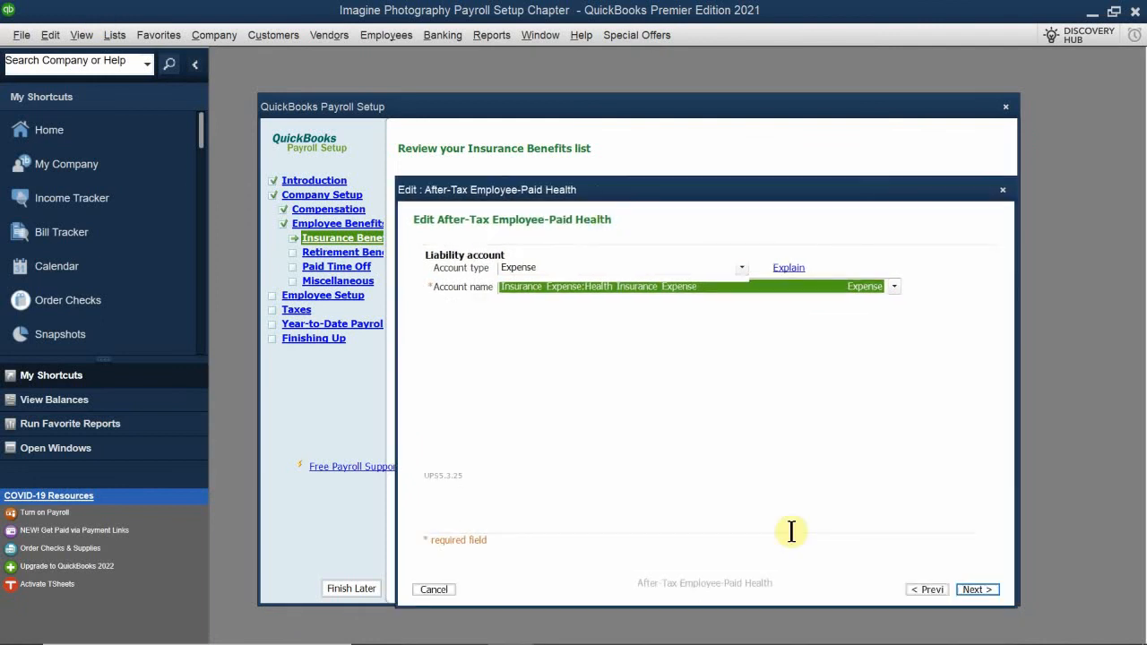
left_click(975, 590)
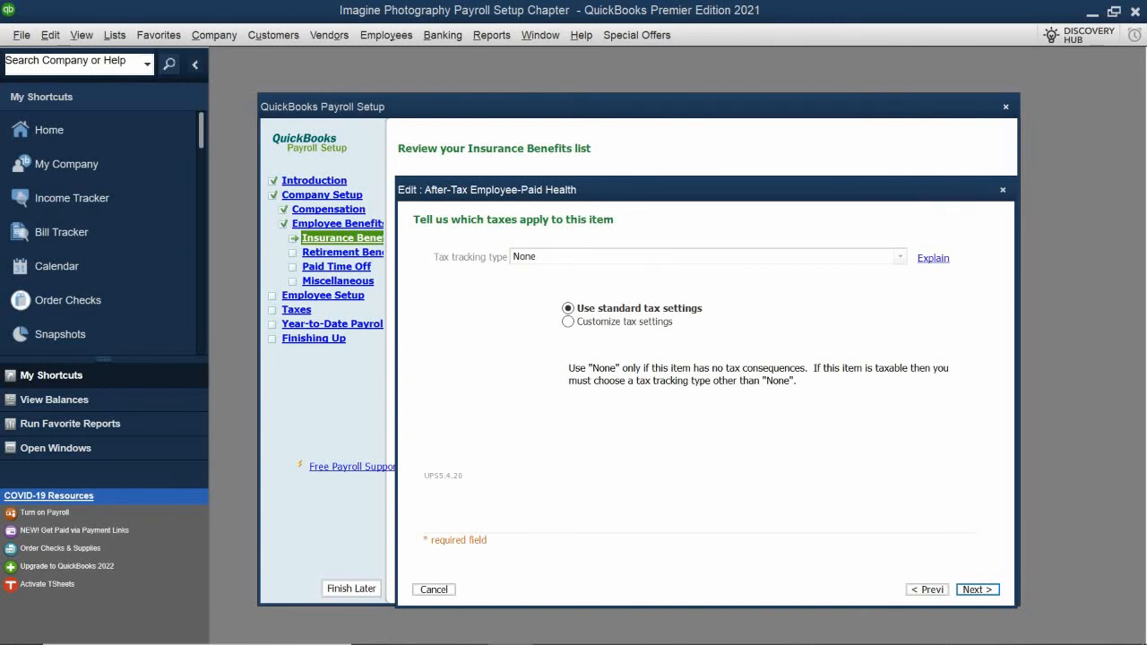
Accept the standard tax settings, keep the flat amount calculation method, and set the default amount to $100
left_click(975, 592)
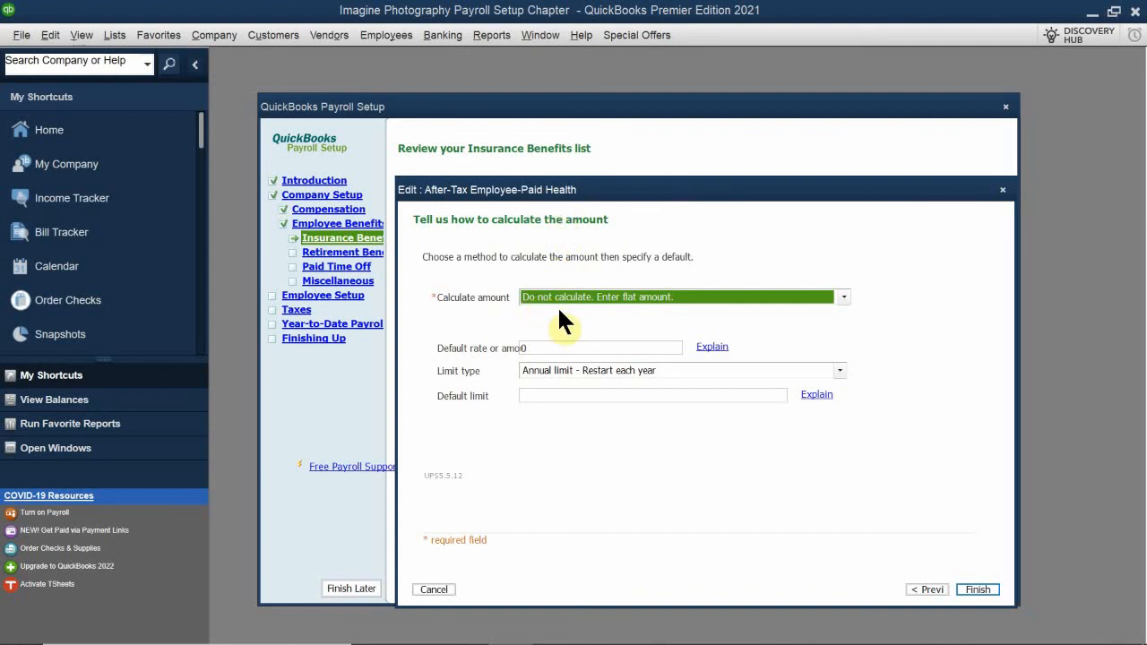
left_click(687, 296)
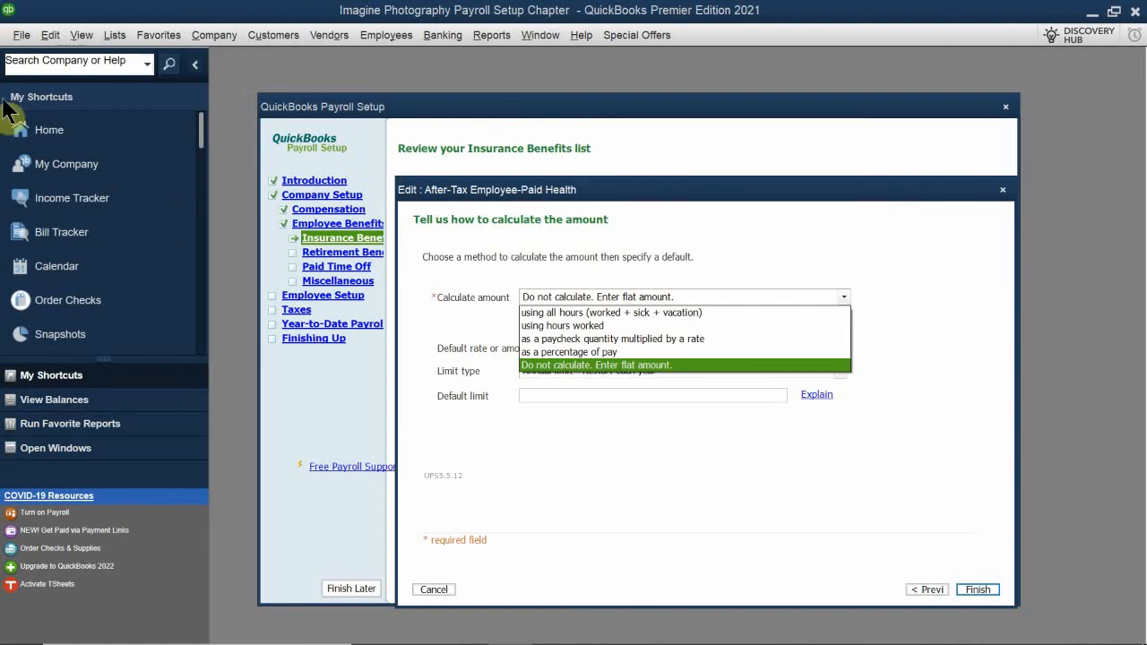
left_click(538, 363)
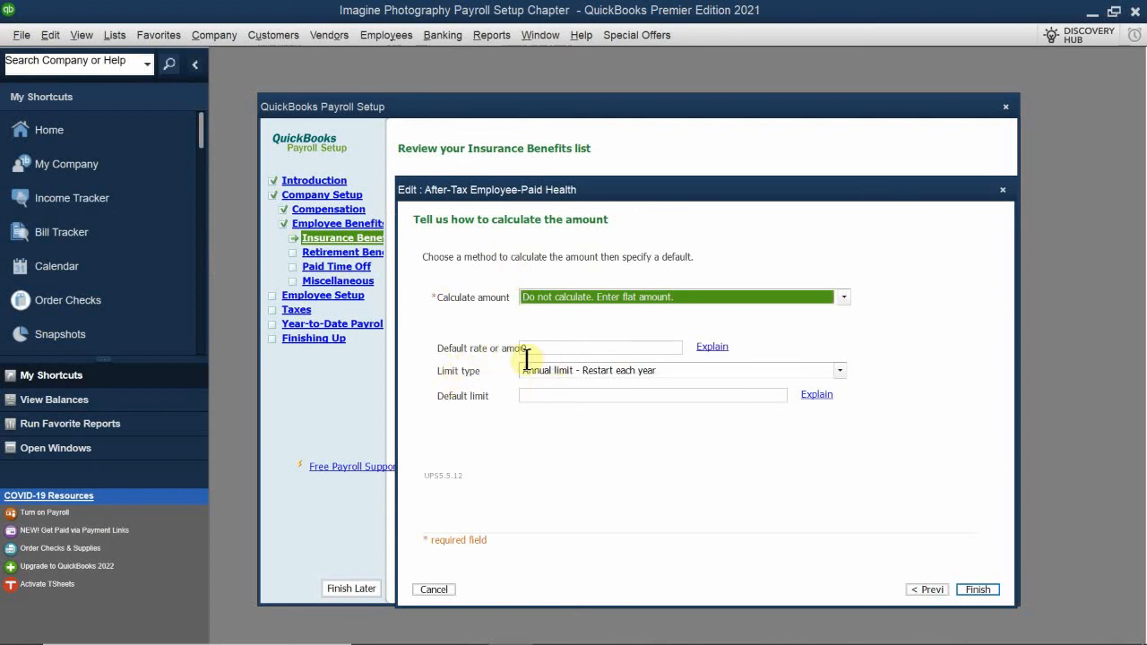
left_click(554, 347)
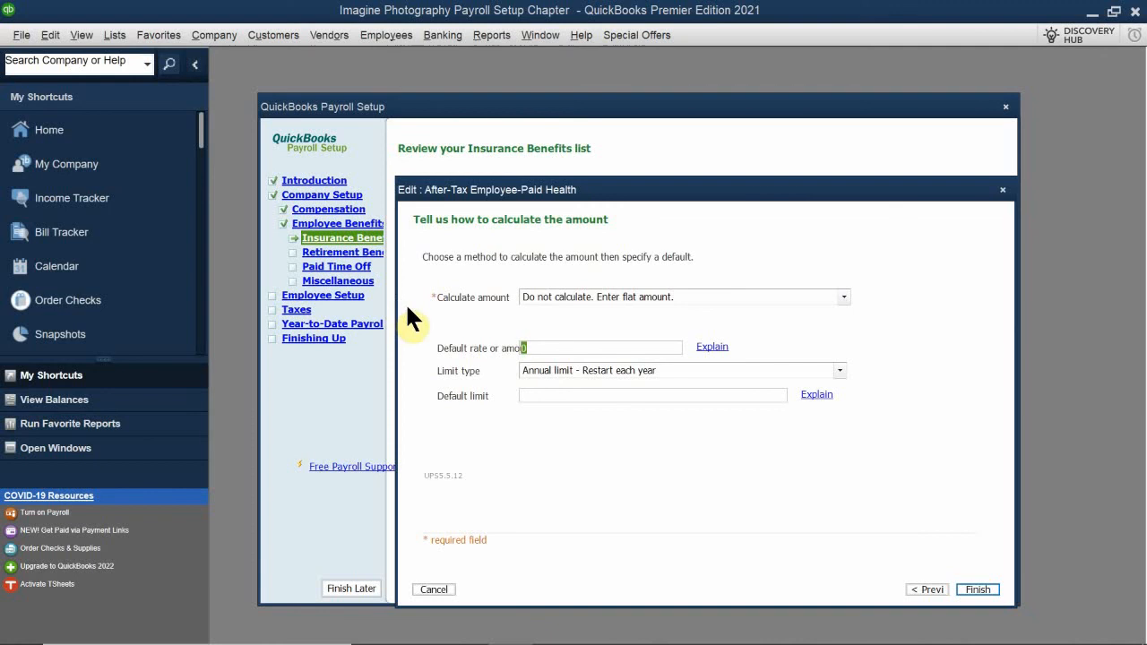
type("100.00")
Set the item's limit type to Monthly limit - Restart each month and go to the default limit
left_click(569, 369)
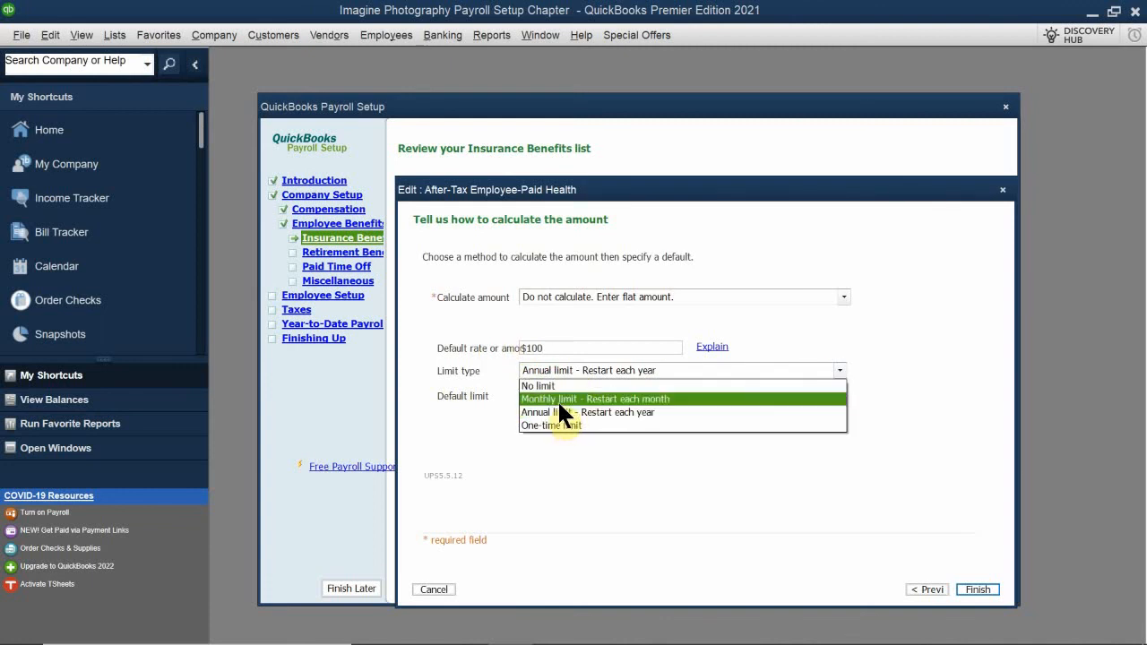
left_click(573, 399)
left_click(538, 399)
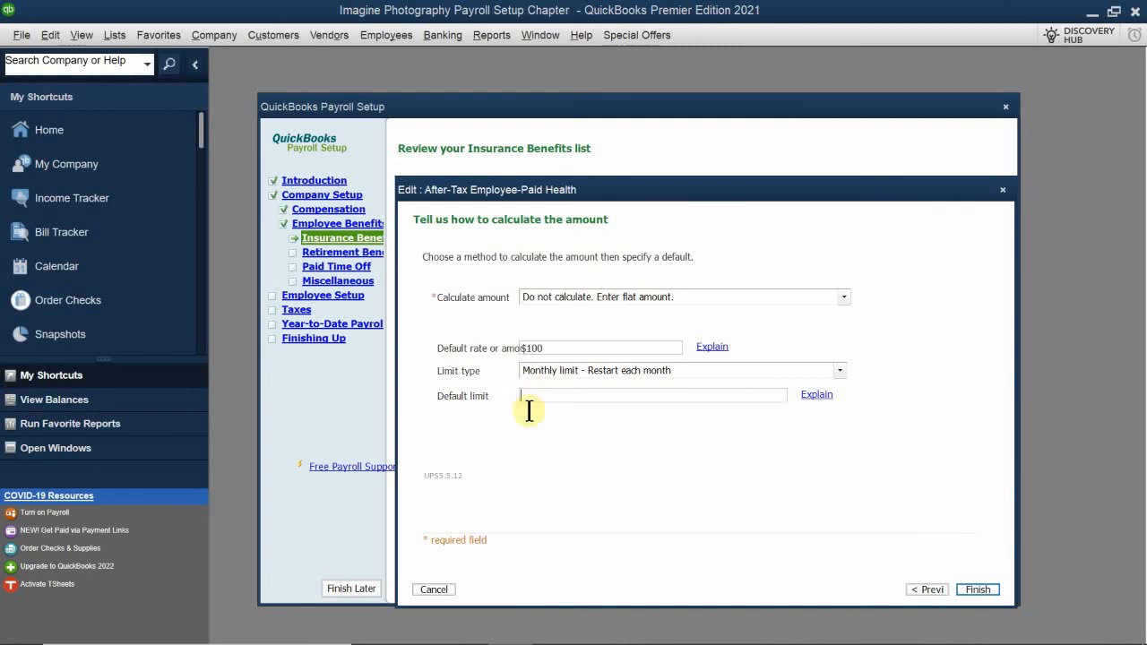
left_click(566, 398)
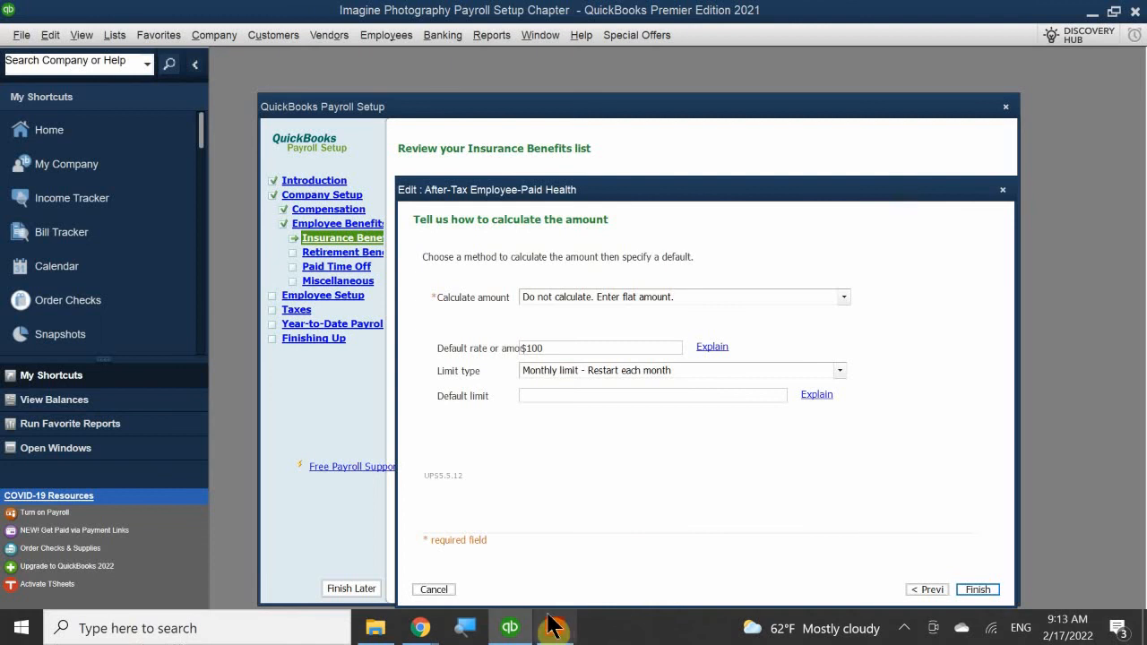
Switch to the chapter 10 PDF in Acrobat Reader and read ahead from the insurance benefits pages to Payroll Tax Item Setup
left_click(554, 638)
scroll(550, 448, "down", 10)
scroll(548, 439, "down", 20)
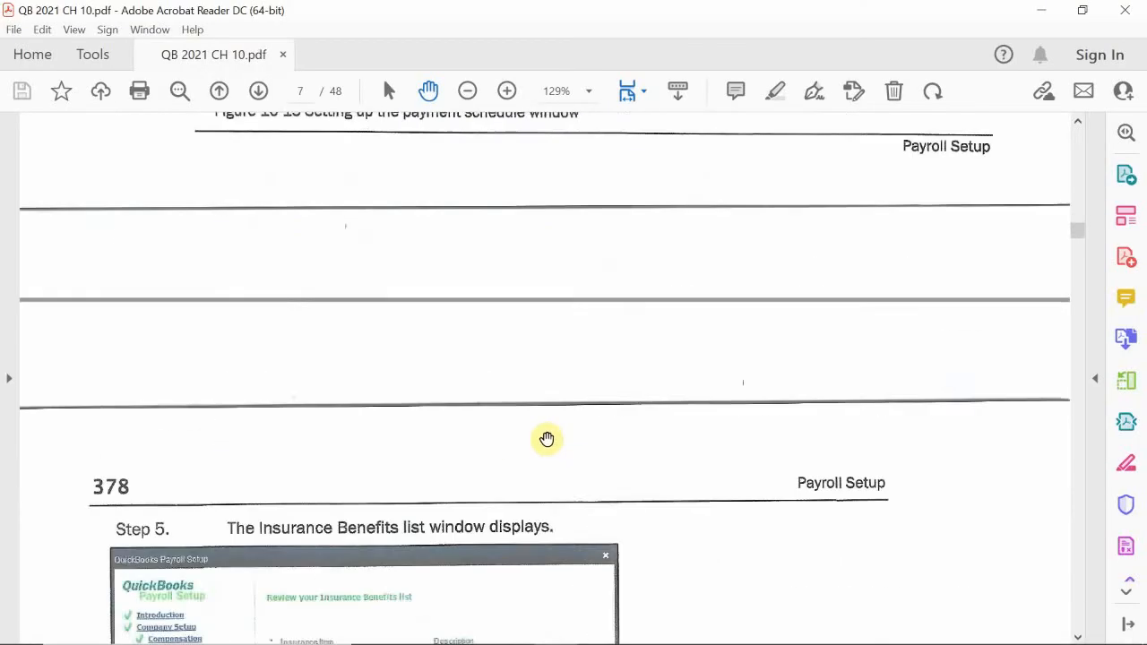
scroll(548, 437, "down", 15)
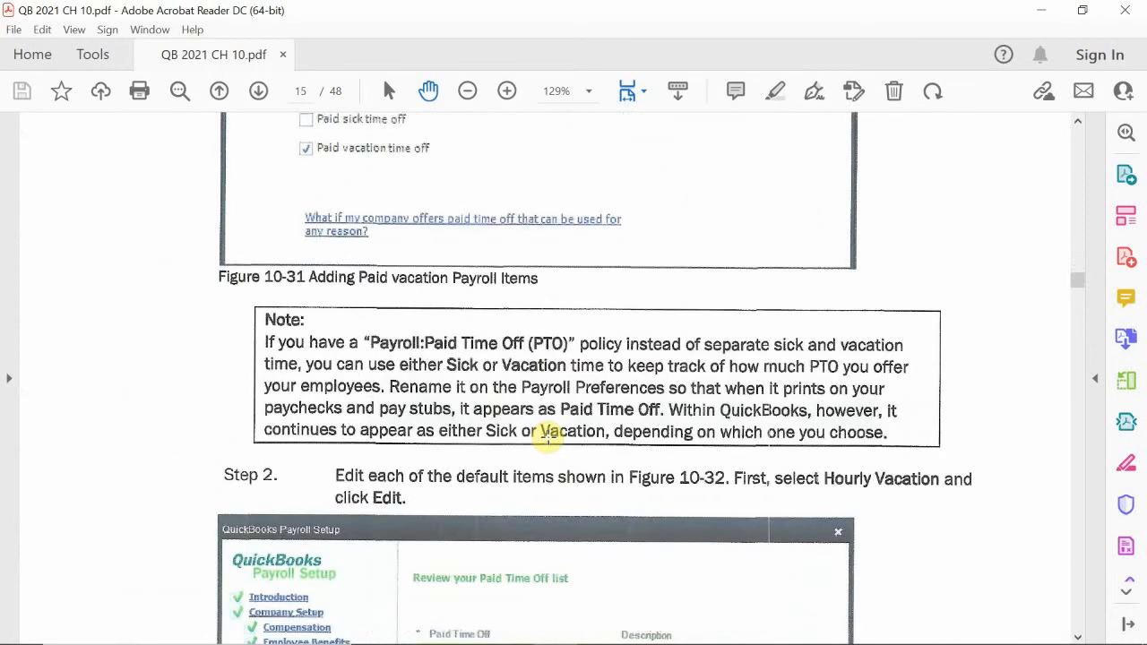
scroll(550, 436, "down", 15)
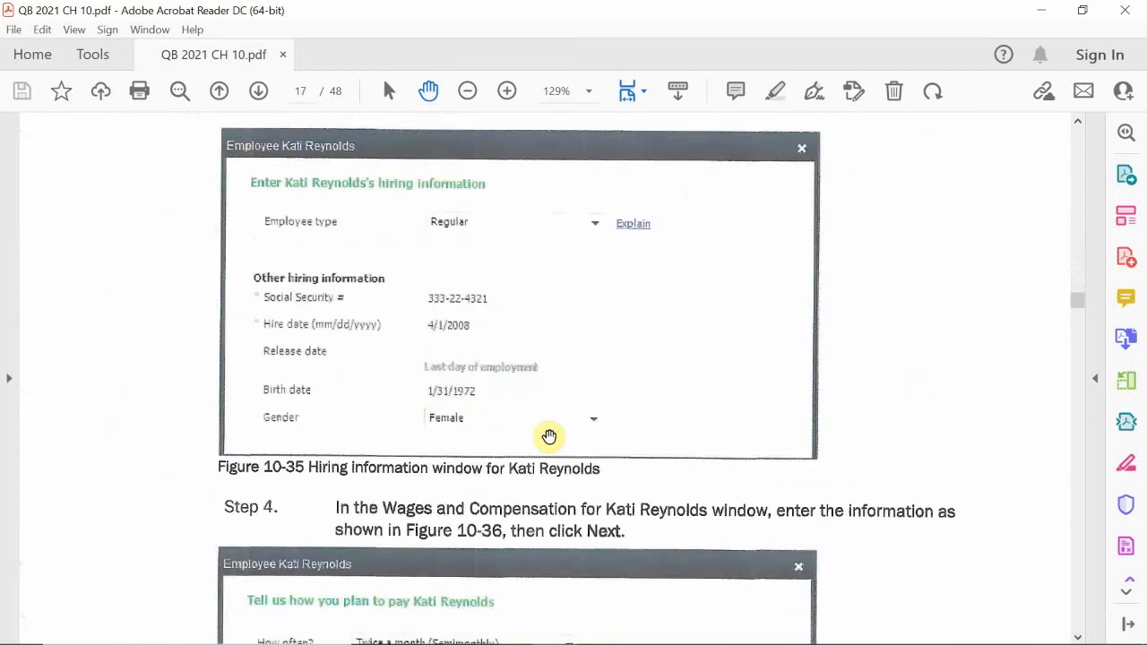
scroll(550, 436, "down", 5)
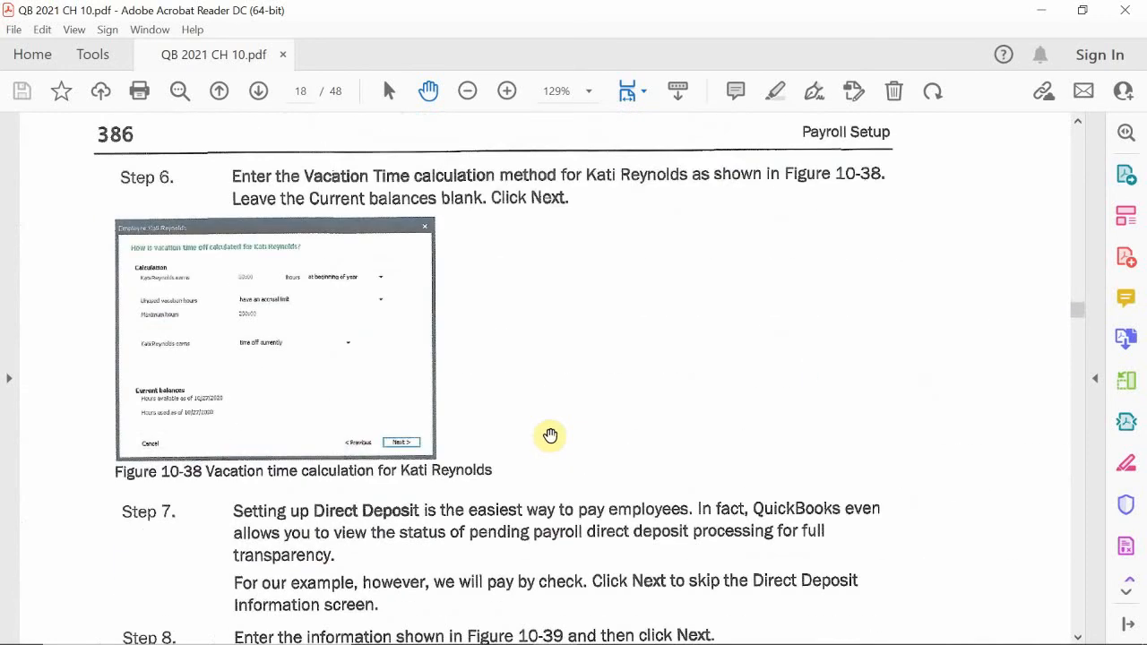
scroll(550, 437, "down", 15)
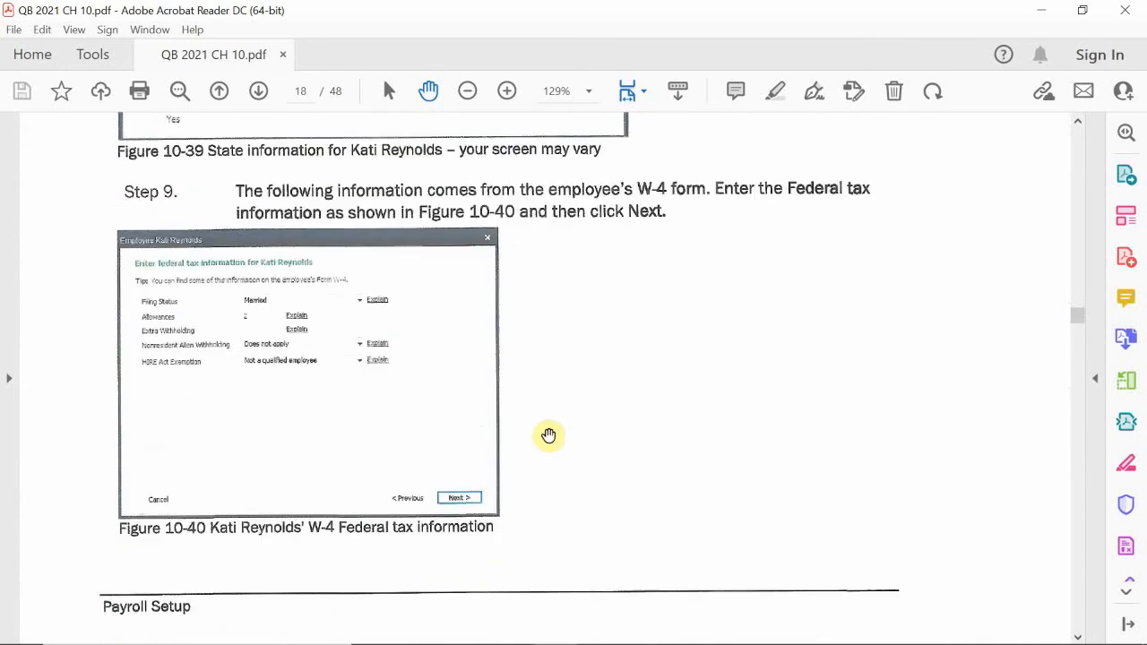
scroll(547, 436, "down", 15)
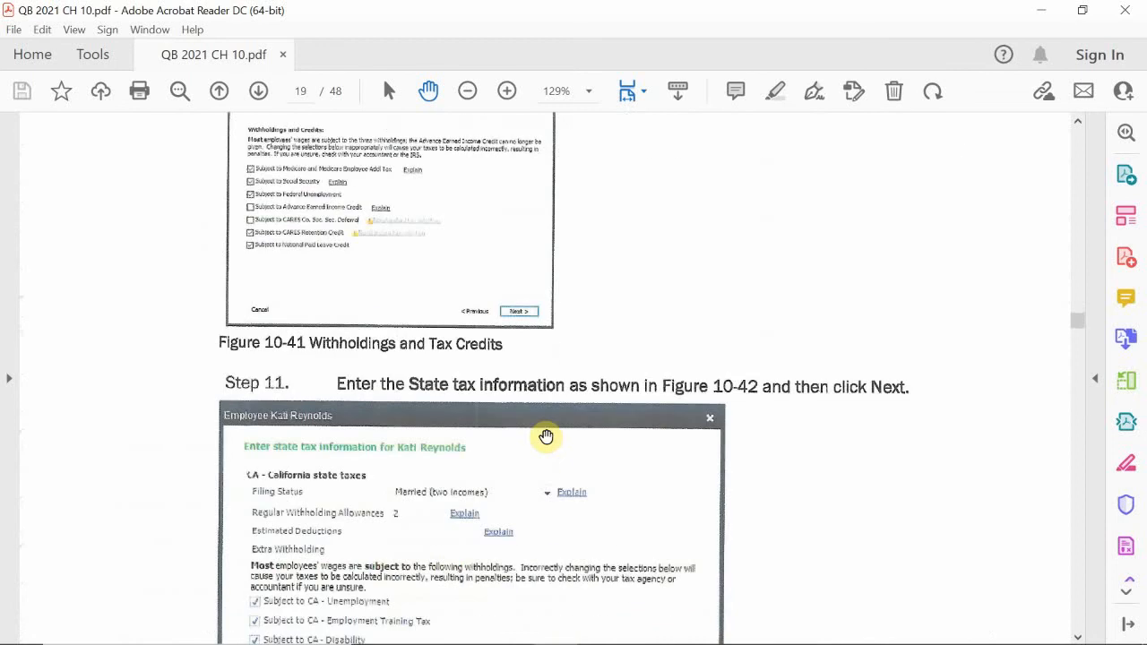
scroll(547, 436, "down", 10)
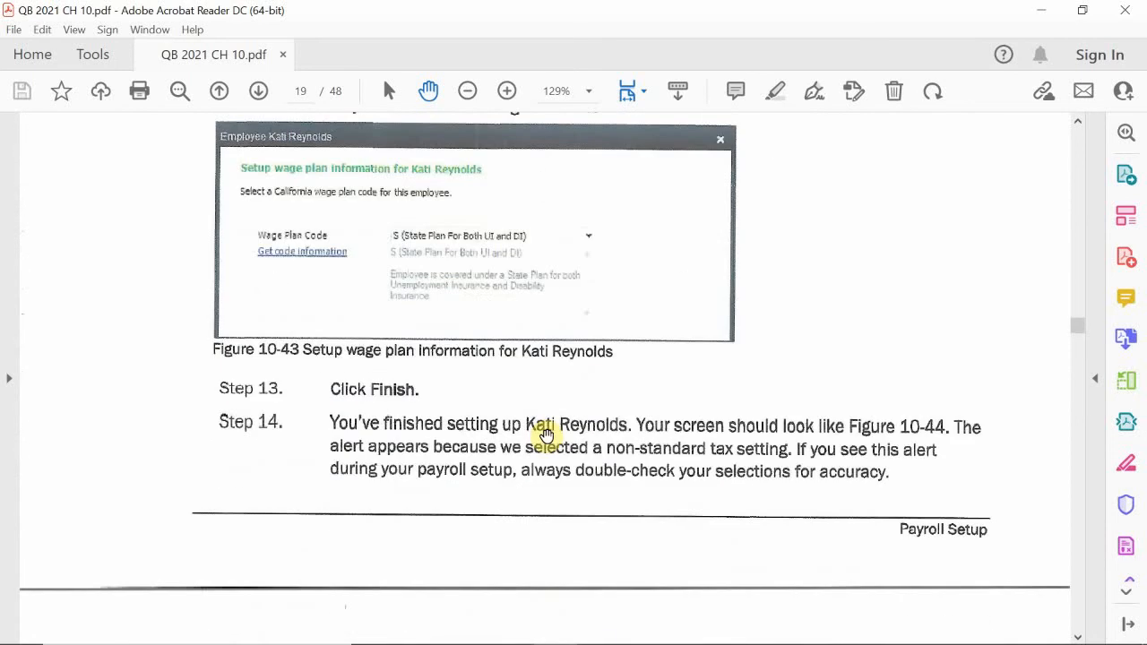
scroll(547, 436, "up", 3)
scroll(547, 436, "down", 20)
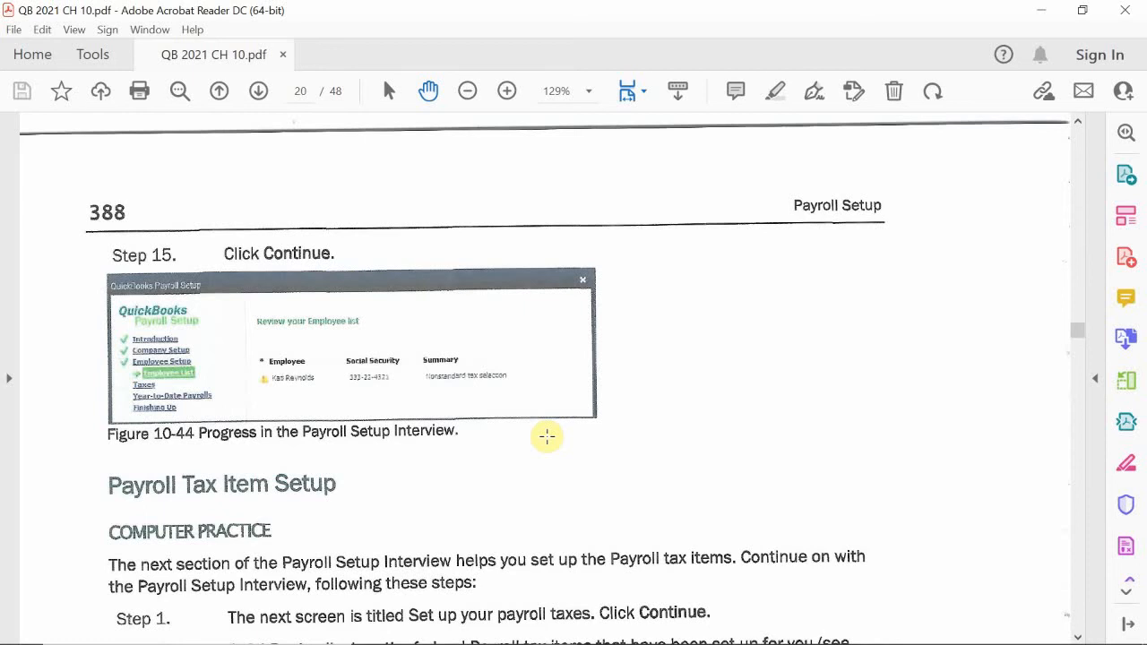
scroll(547, 436, "down", 9)
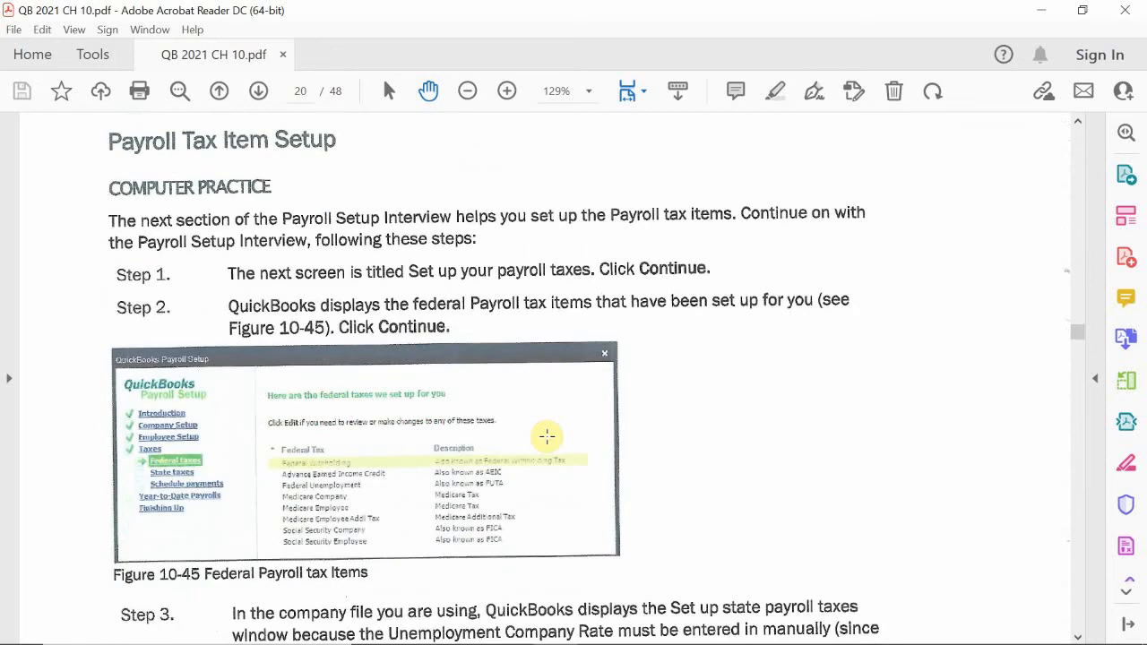
Go back through the PDF from the employee setup pages to the 401(k) deduction's calculation and liability account figures
scroll(547, 437, "up", 20)
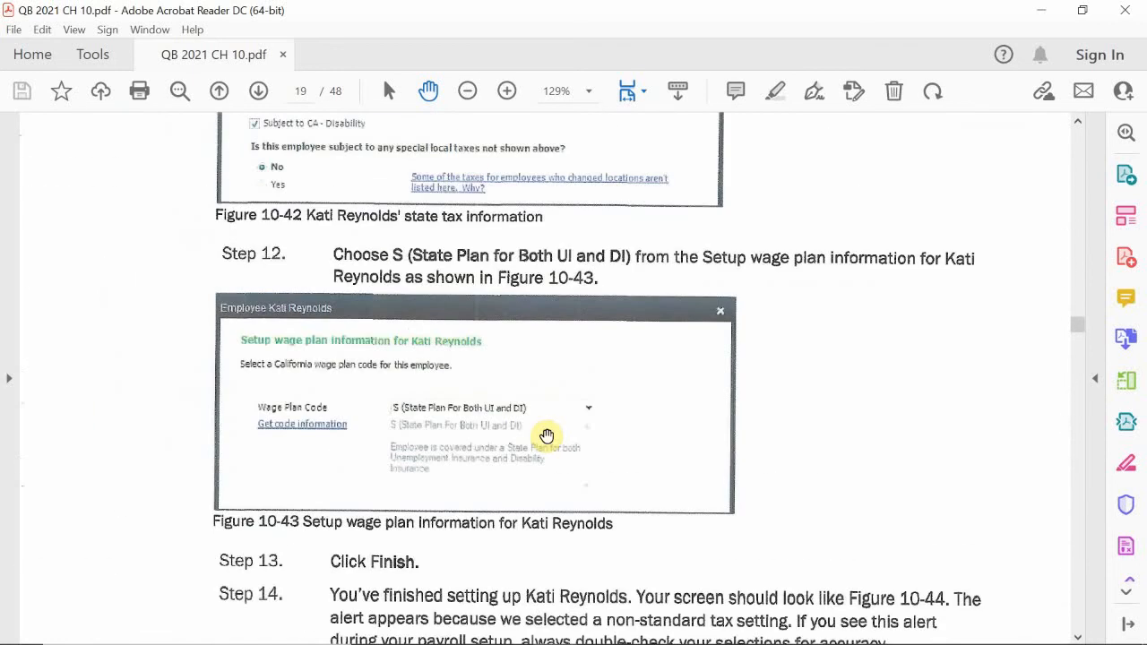
scroll(547, 437, "up", 15)
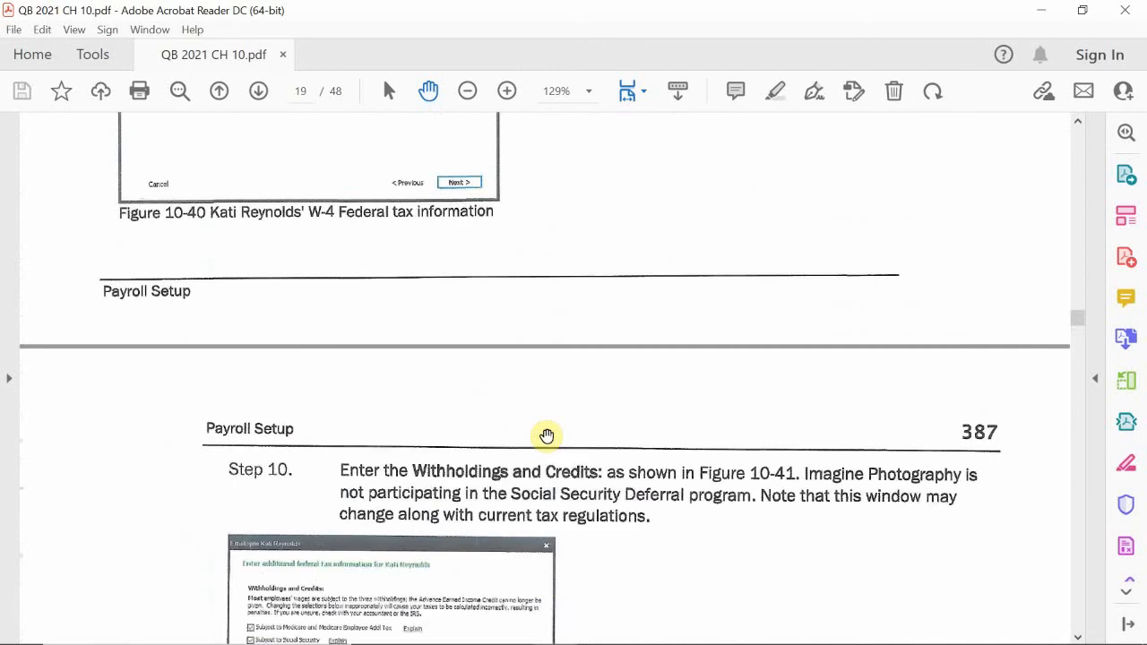
scroll(546, 436, "up", 15)
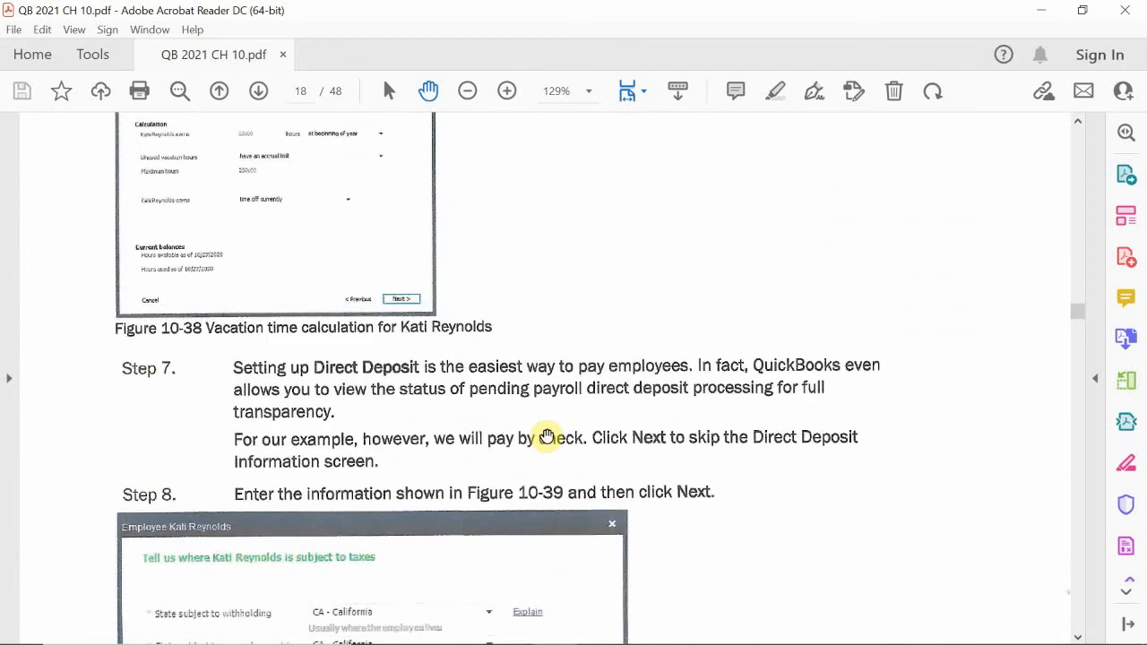
scroll(547, 437, "up", 8)
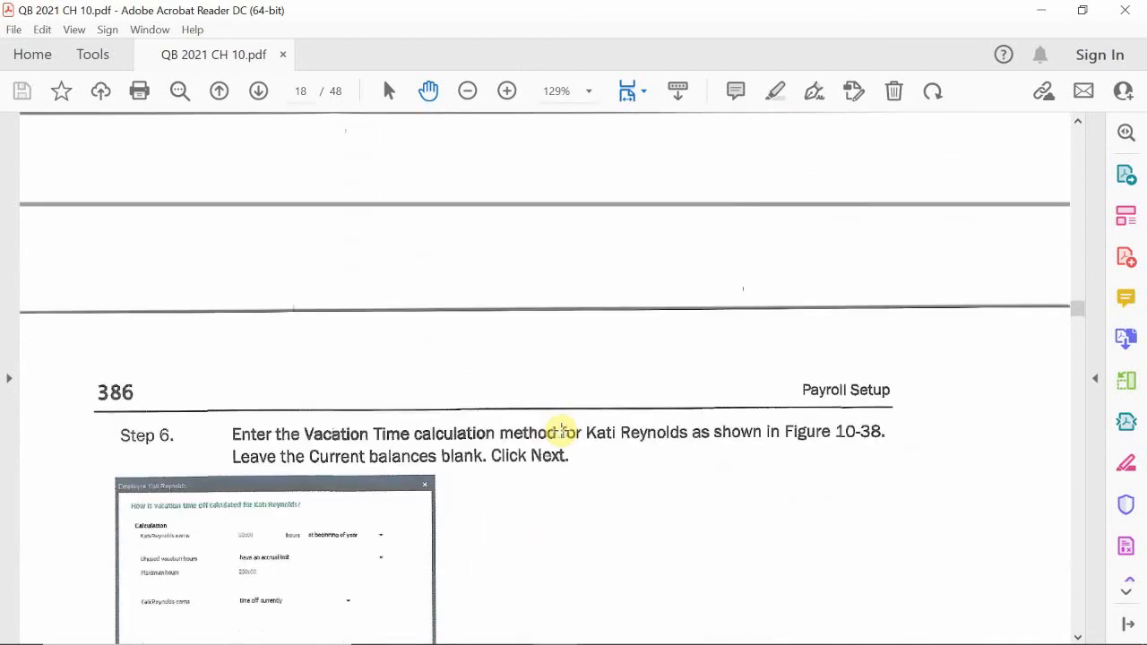
scroll(562, 432, "up", 10)
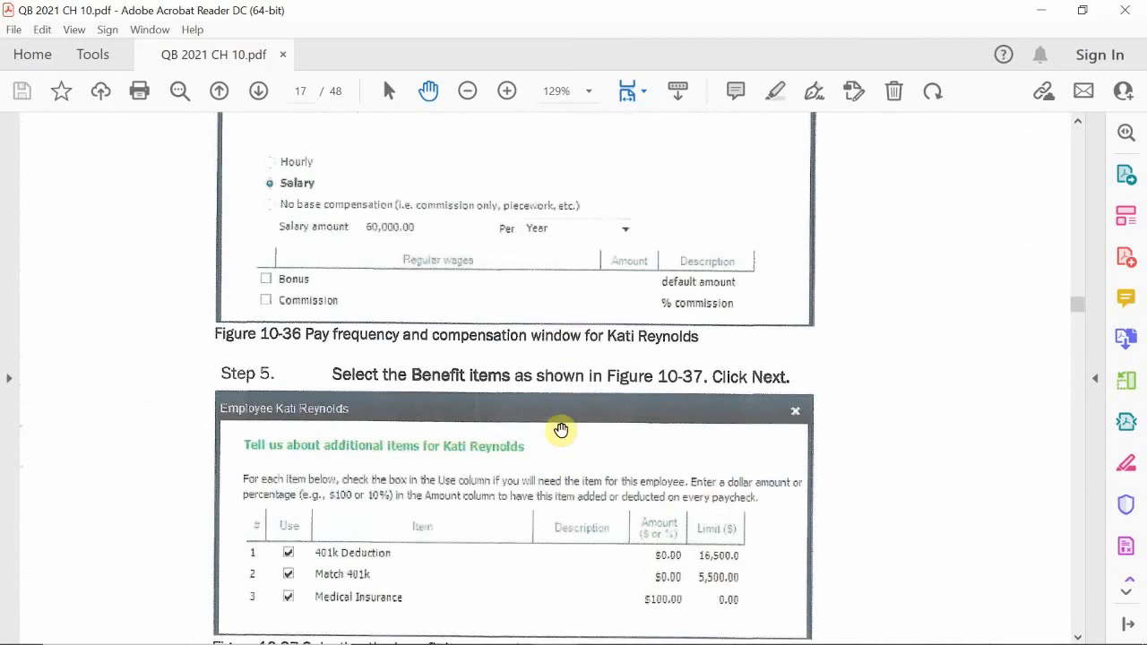
scroll(561, 431, "up", 2)
scroll(561, 431, "up", 11)
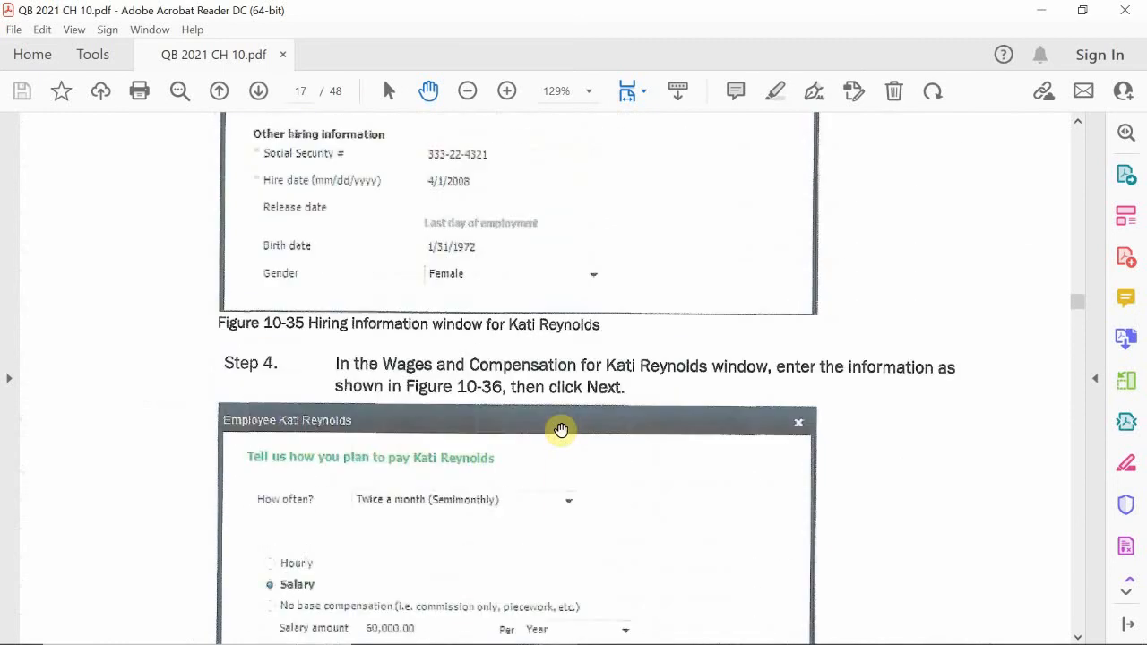
scroll(561, 431, "up", 4)
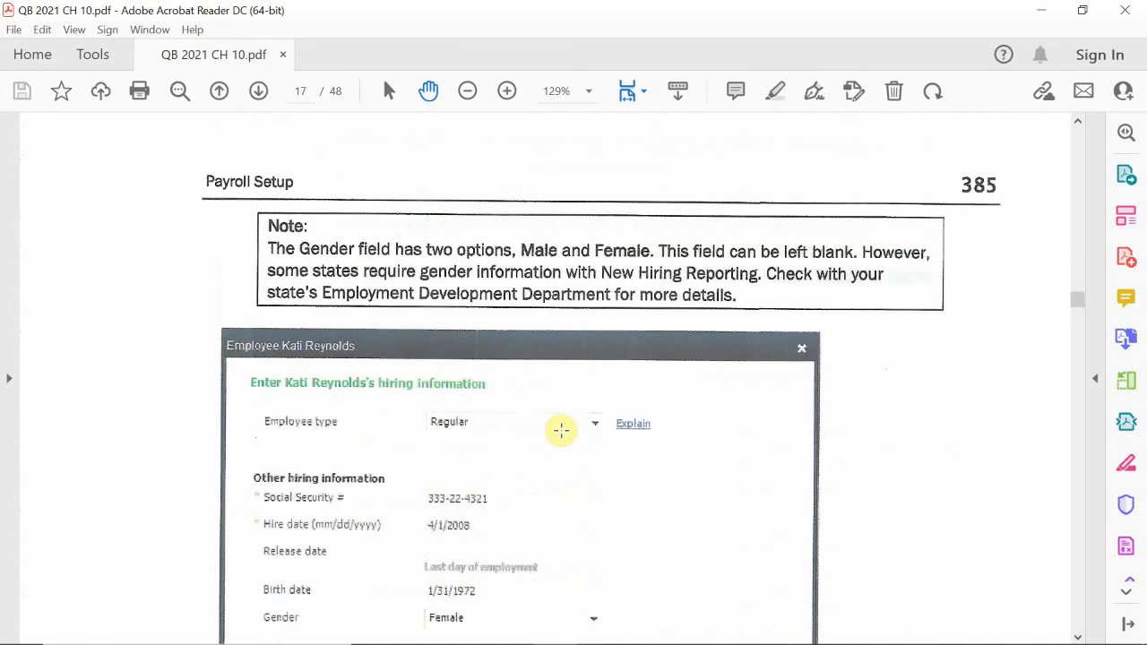
scroll(561, 431, "up", 14)
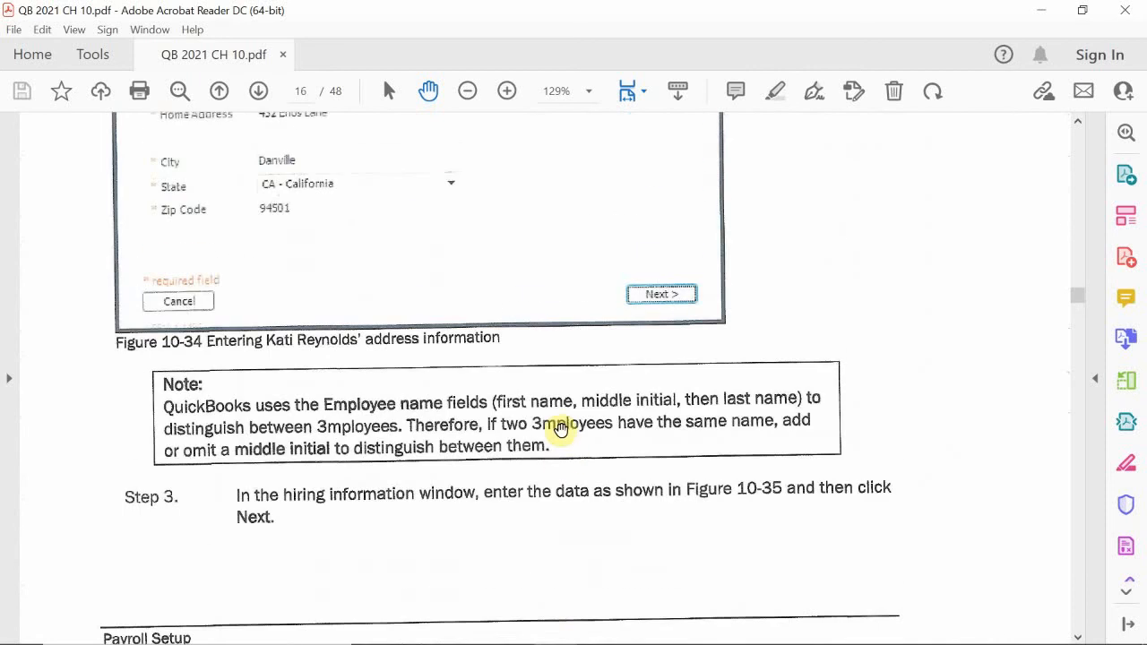
scroll(561, 431, "up", 5)
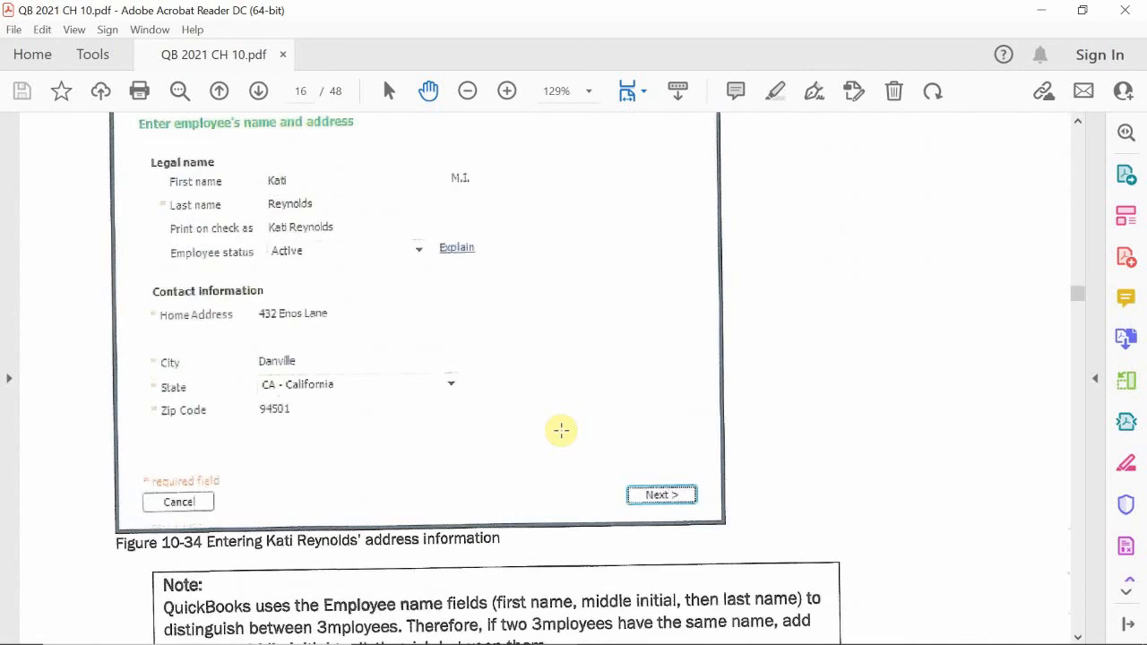
scroll(561, 431, "up", 9)
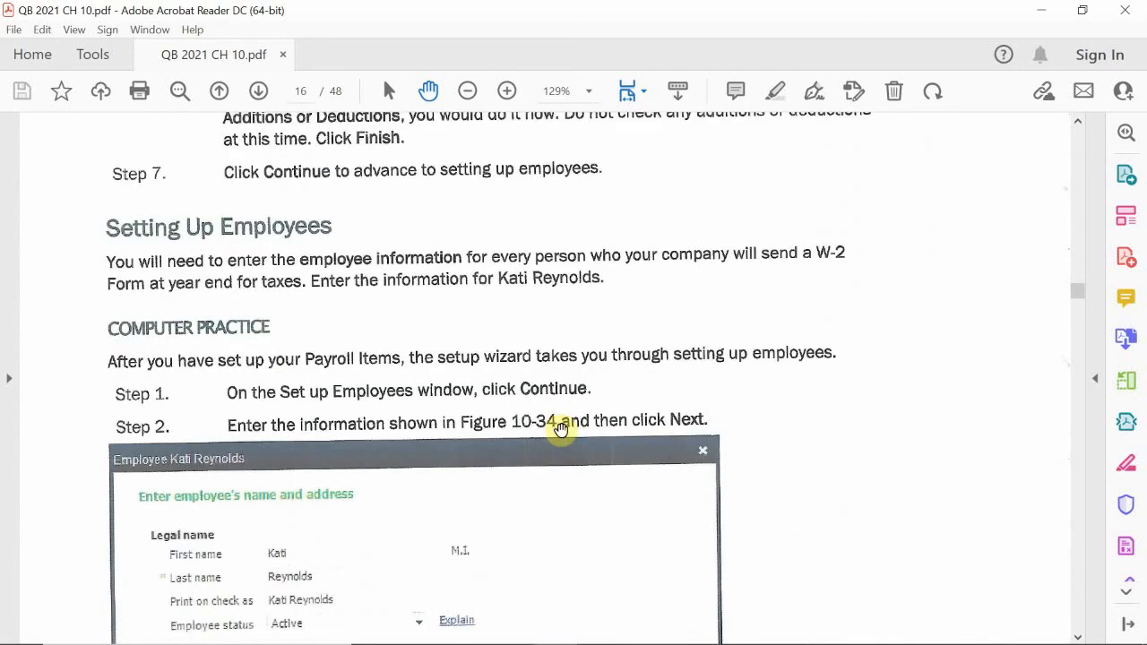
scroll(561, 430, "up", 1)
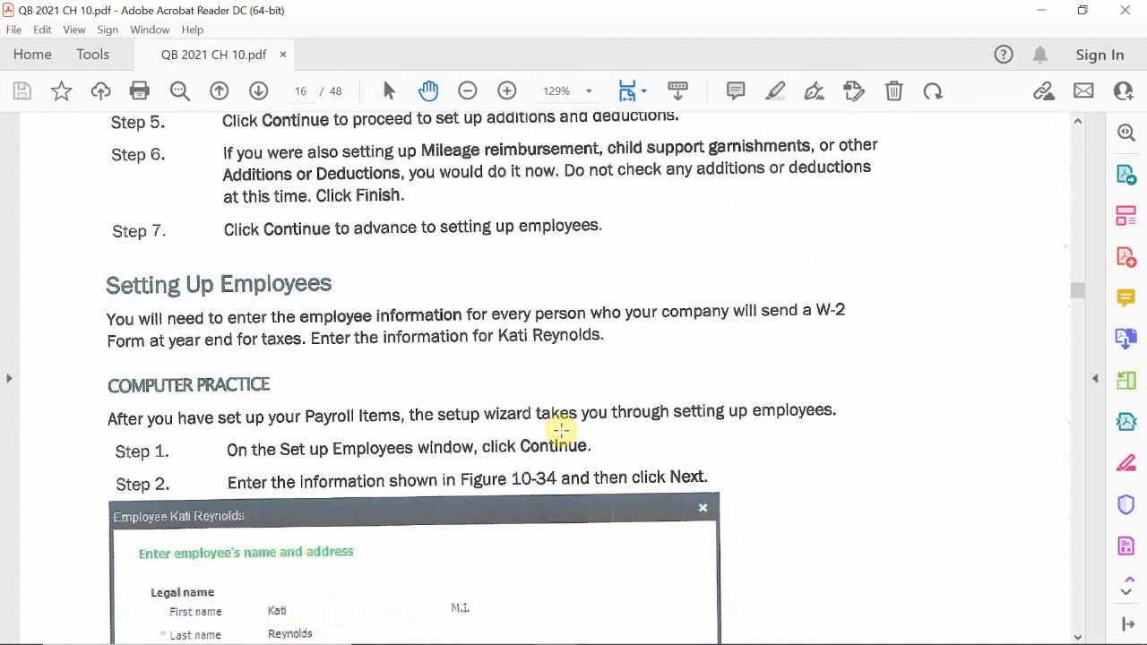
scroll(561, 432, "up", 20)
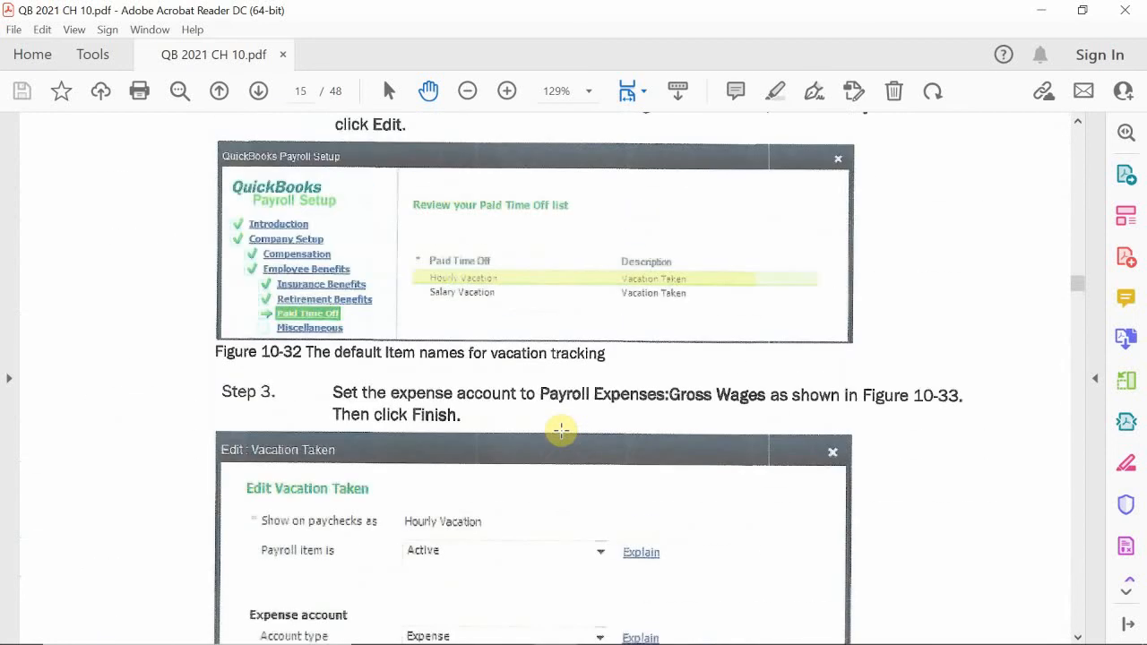
scroll(561, 431, "up", 20)
scroll(561, 429, "up", 2)
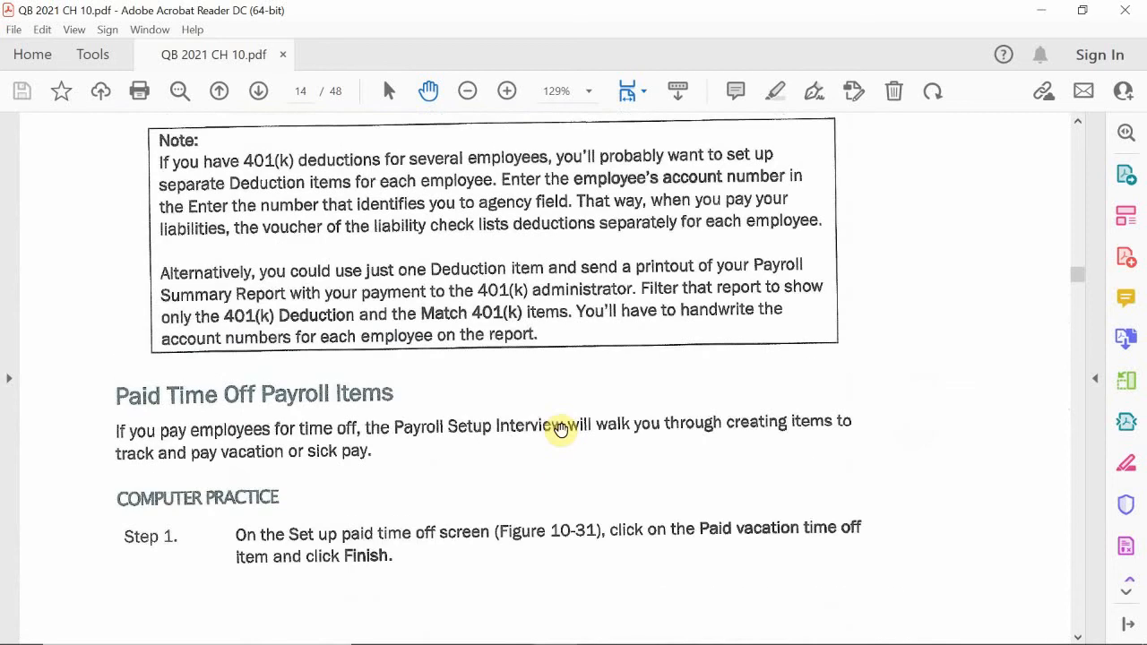
scroll(561, 430, "up", 13)
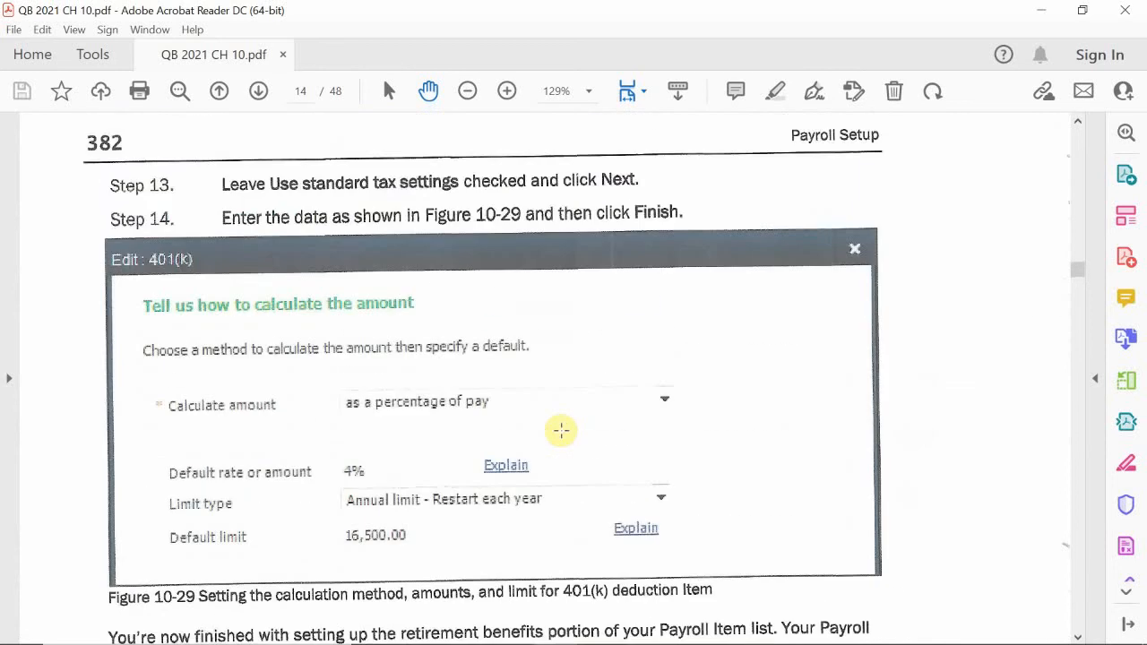
scroll(561, 432, "down", 3)
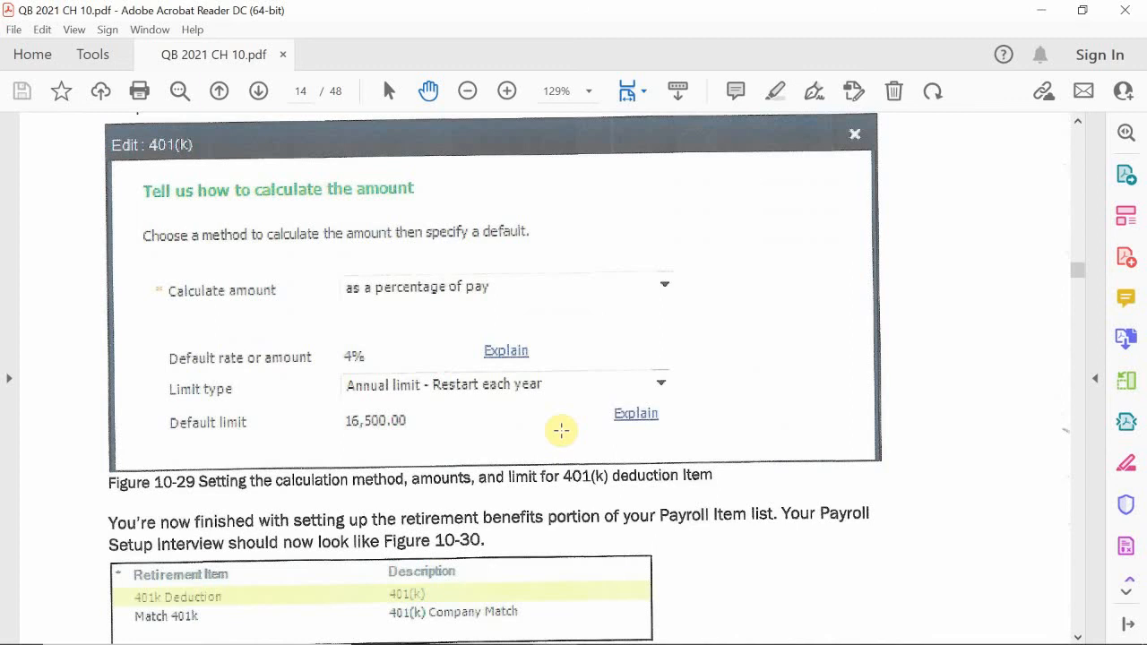
scroll(561, 431, "up", 18)
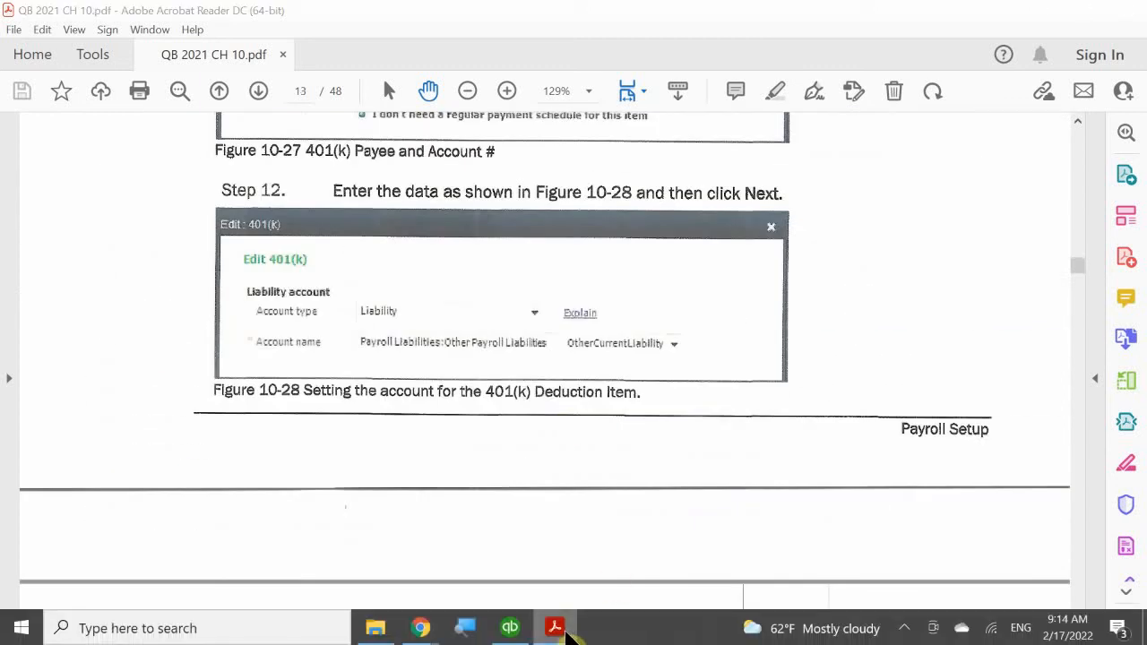
Switch back to QuickBooks and finish editing the Medical Insurance item with the default limit left blank
left_click(554, 630)
left_click(510, 628)
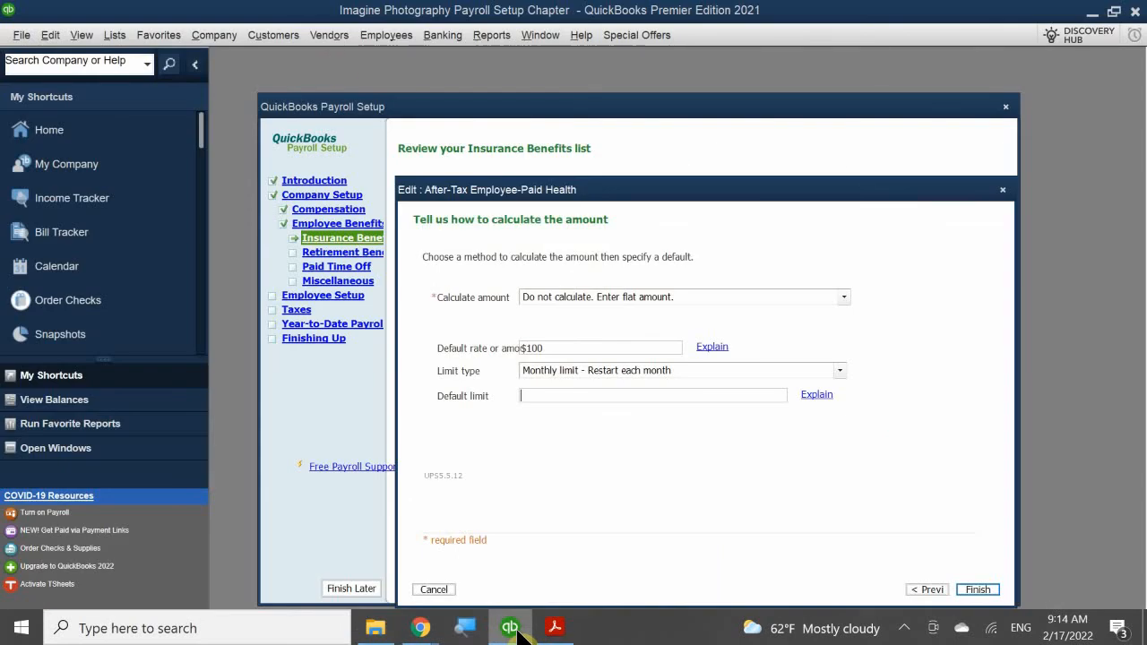
left_click(672, 394)
mouse_move(619, 192)
left_mouse_down()
mouse_move(581, 83)
mouse_move(570, 71)
mouse_move(556, 85)
left_mouse_up()
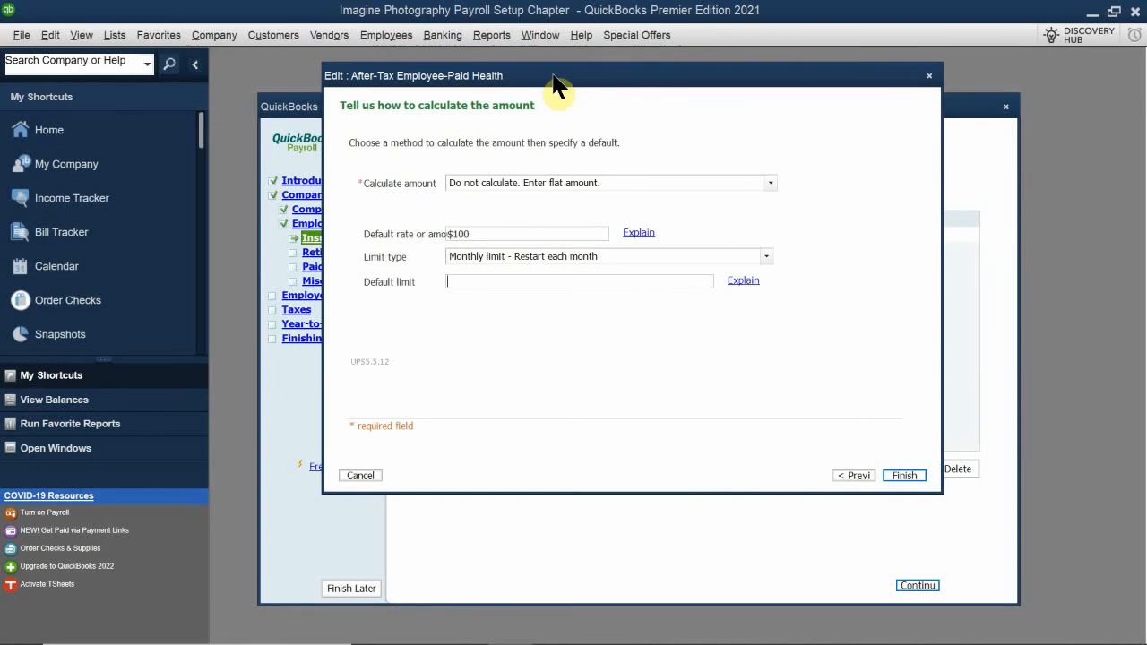
left_click(903, 475)
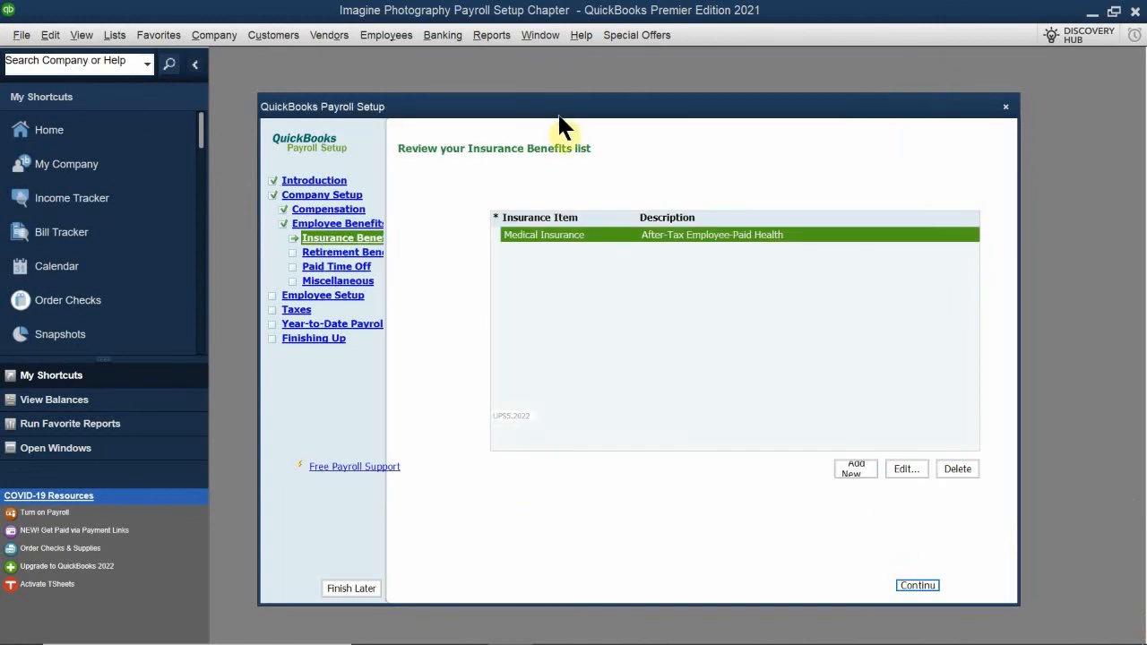
Continue to retirement benefits and add the 401(k) (most common) plan without a payee or regular payment schedule
mouse_move(517, 105)
left_mouse_down()
mouse_move(467, 101)
mouse_move(544, 107)
mouse_move(518, 108)
left_mouse_up()
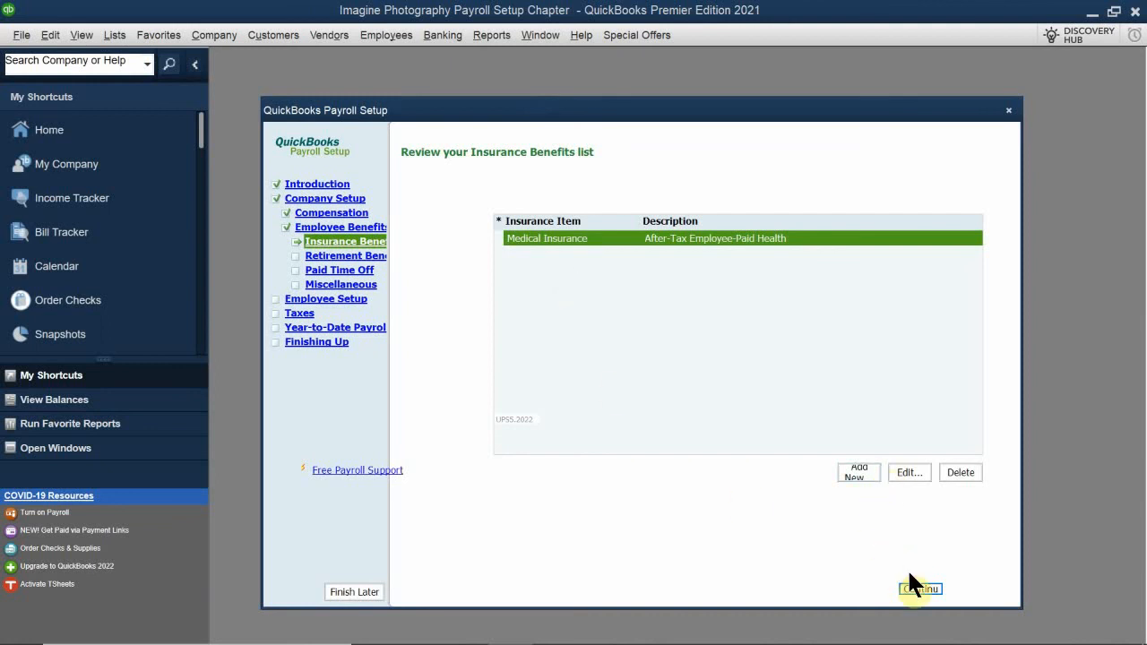
left_click(916, 589)
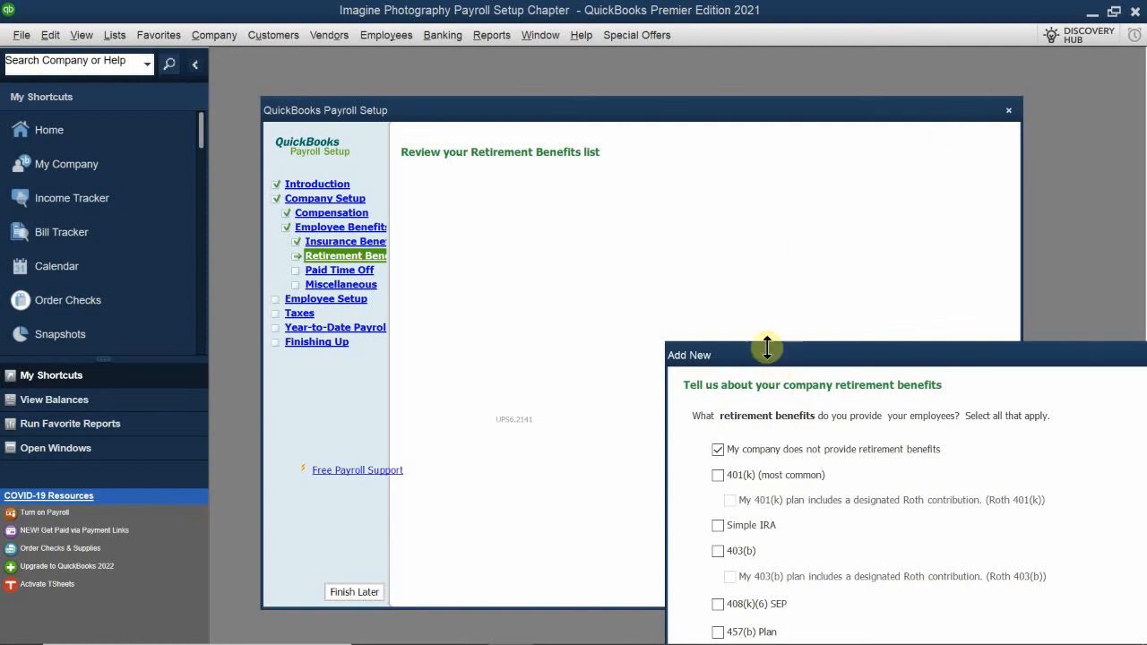
left_click_drag(769, 341, 660, 321)
left_click_drag(727, 335, 362, 190)
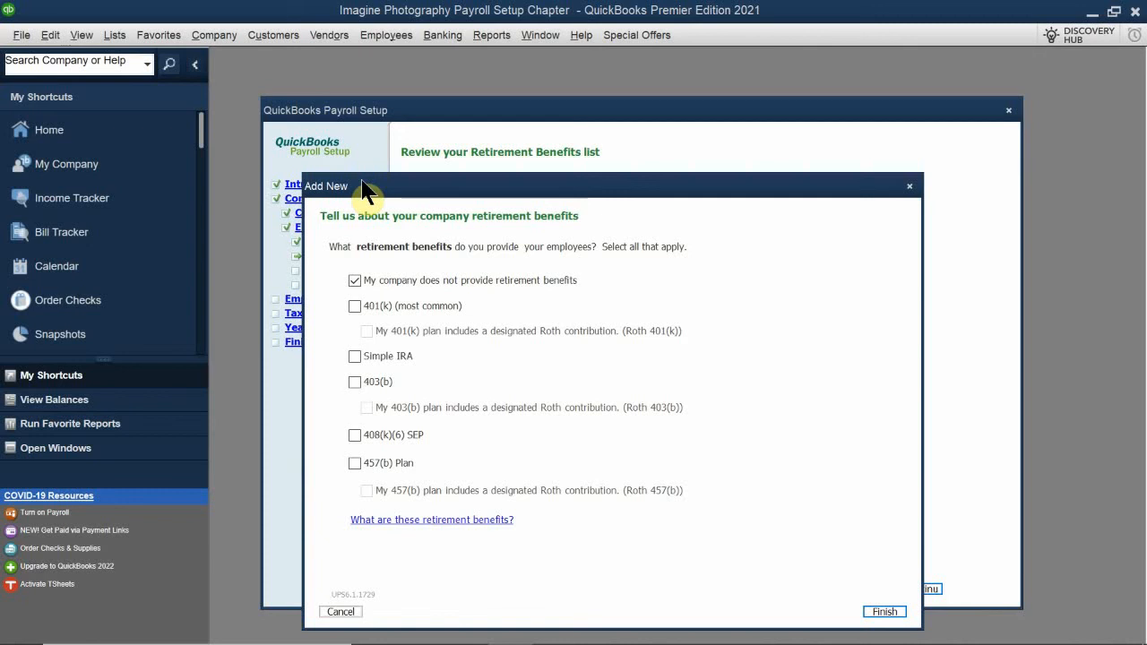
left_click(355, 307)
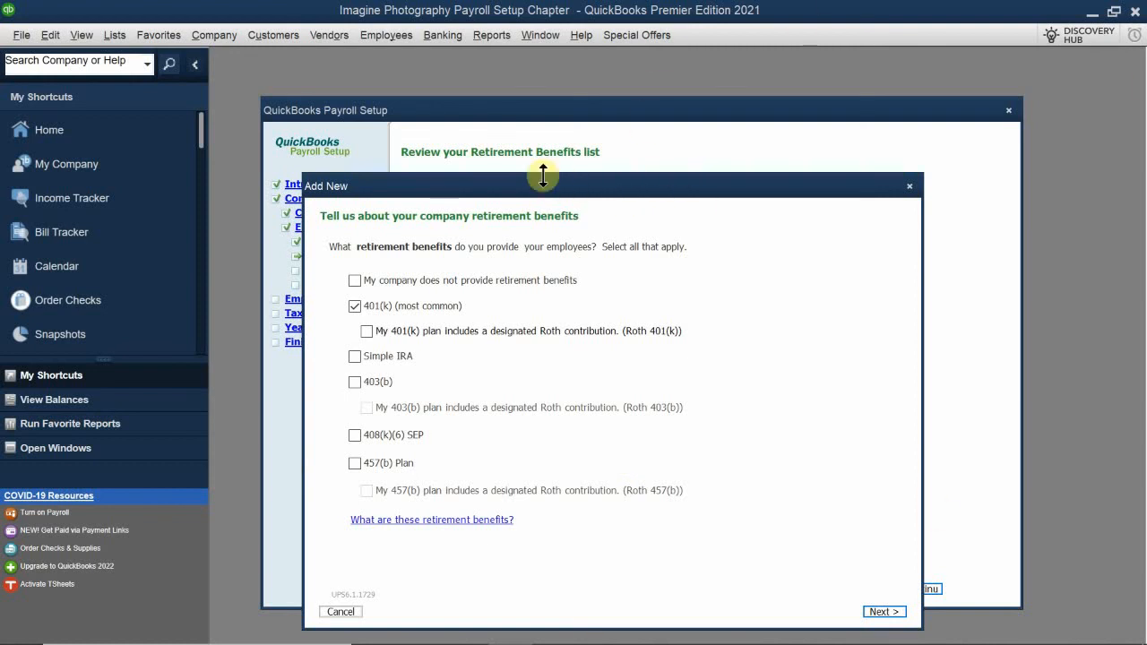
mouse_move(540, 189)
left_mouse_down()
mouse_move(543, 173)
mouse_move(536, 181)
left_mouse_up()
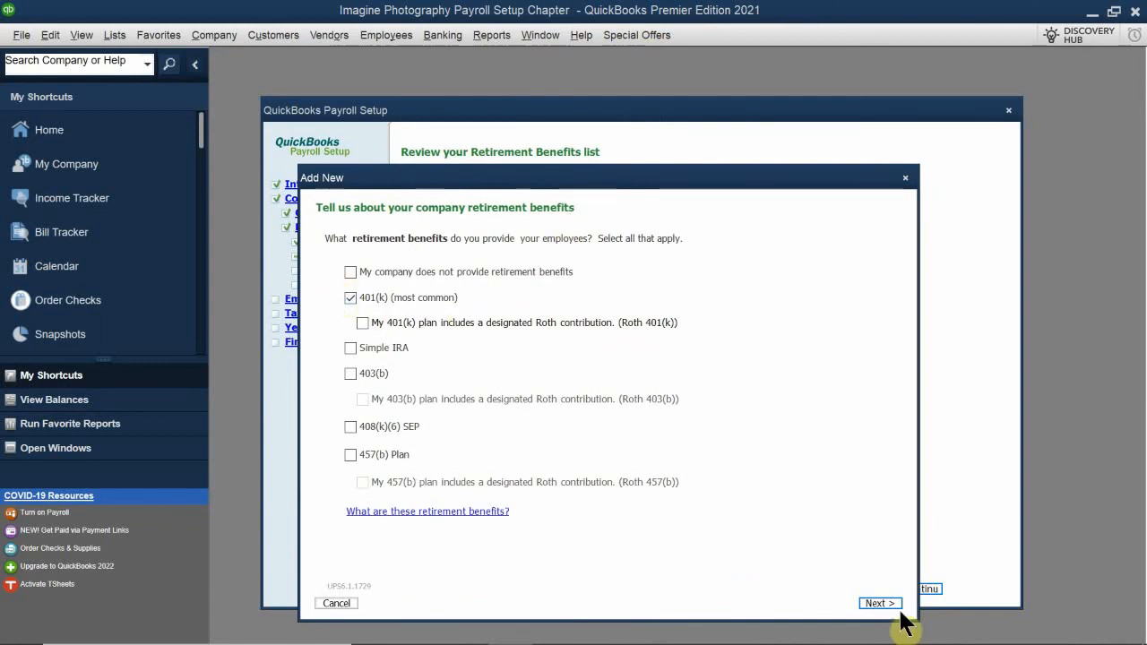
left_click(871, 606)
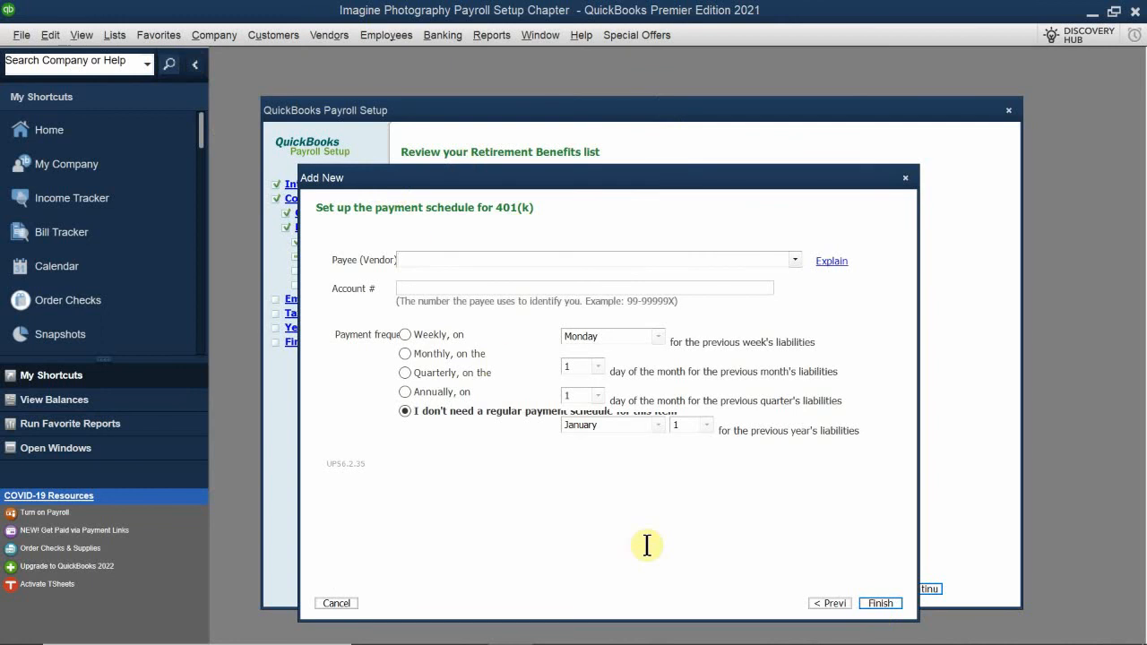
left_click(881, 603)
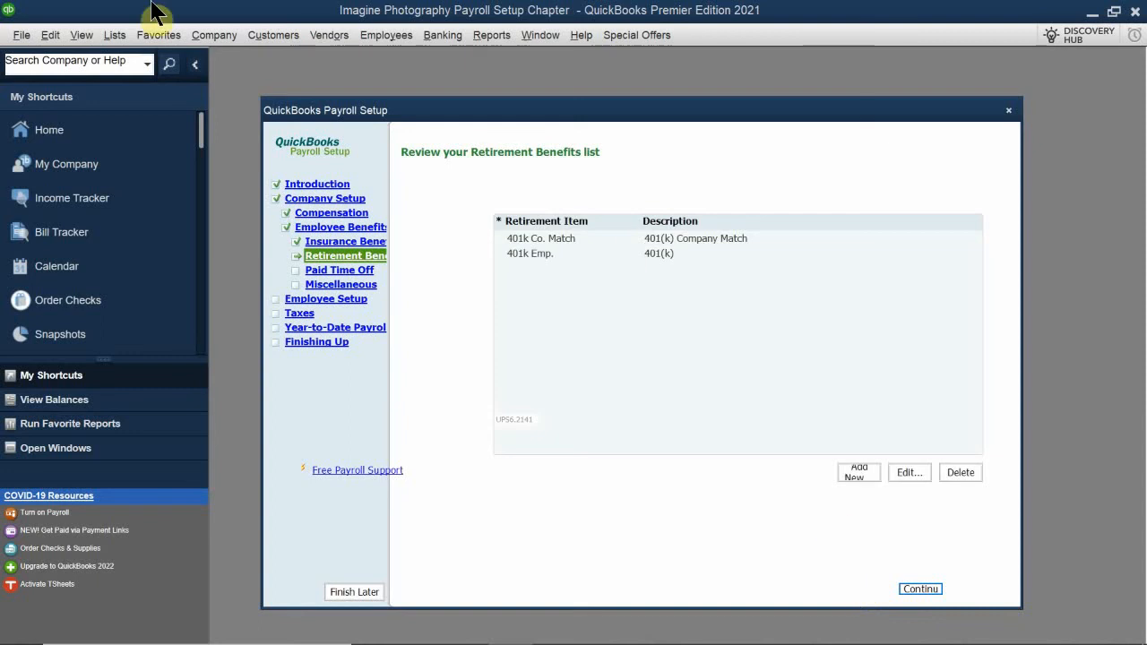
Edit the 401k Co. Match retirement item, show it on paychecks as Match 401K, and continue to its payment schedule
left_click_drag(506, 119, 481, 188)
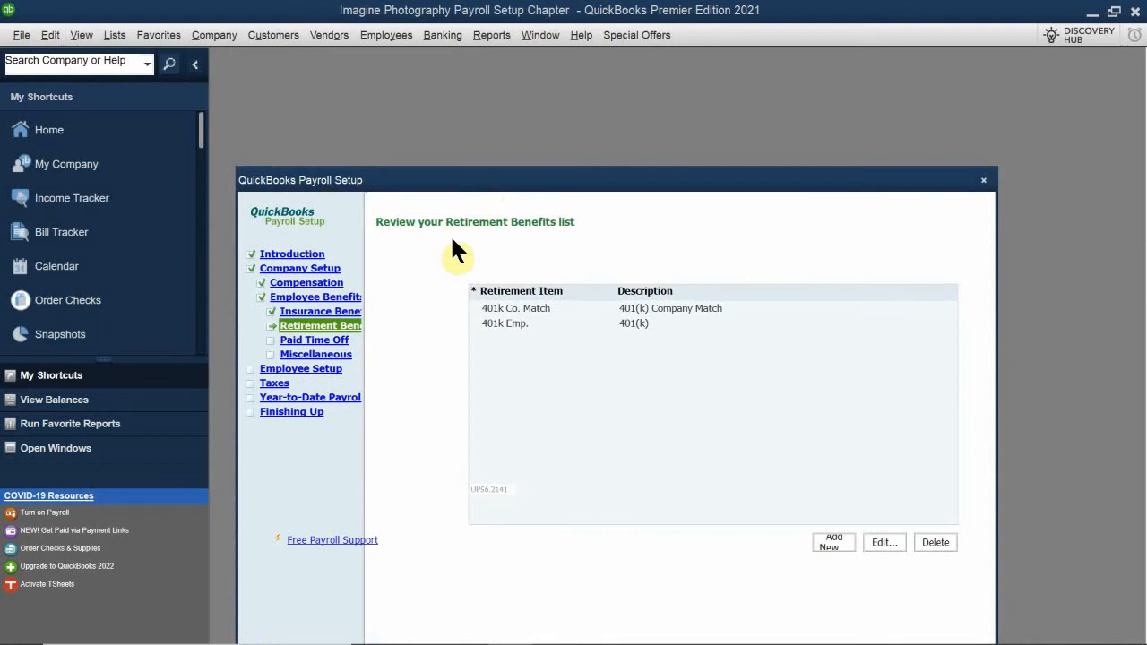
left_click(539, 314)
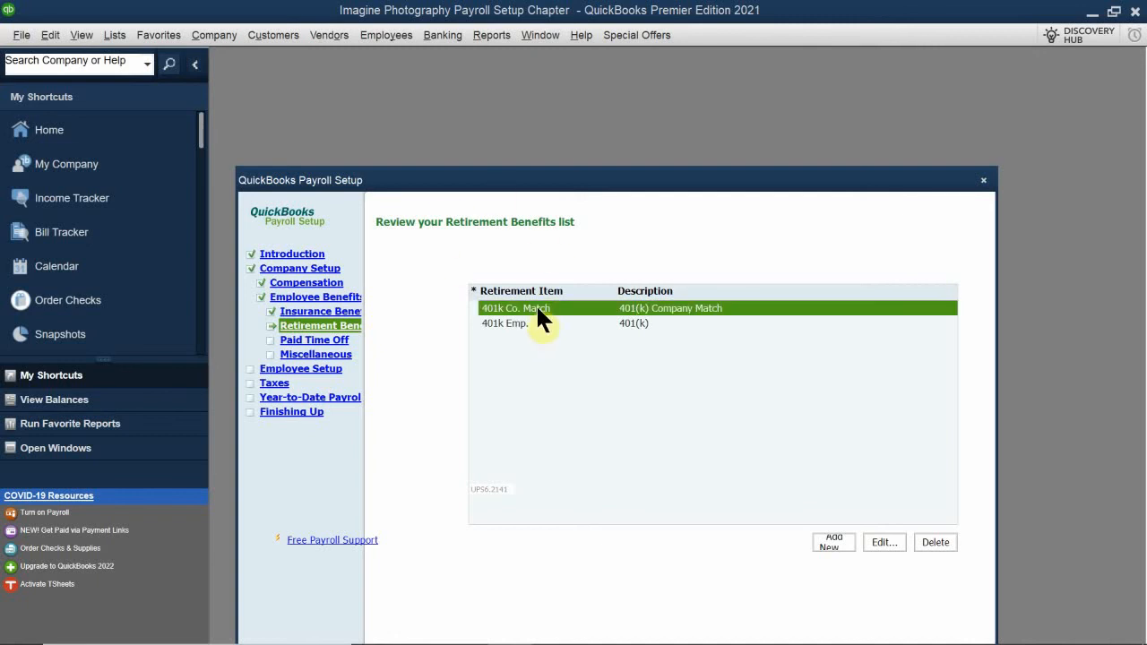
double_click(538, 309)
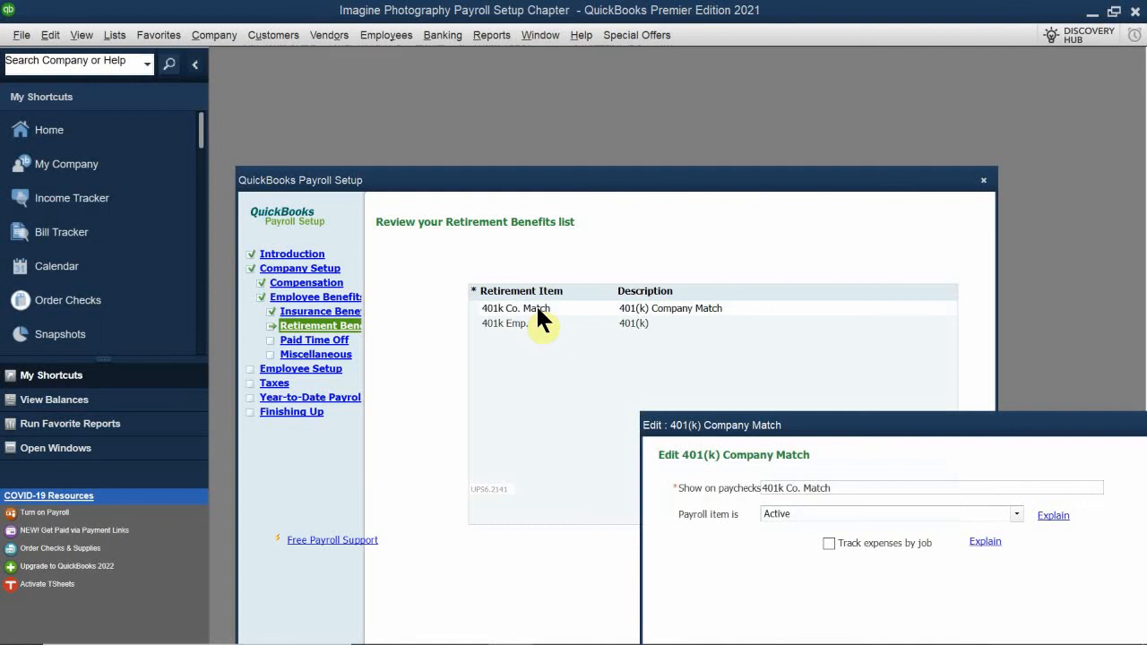
left_click_drag(707, 426, 463, 282)
left_click_drag(596, 343, 453, 345)
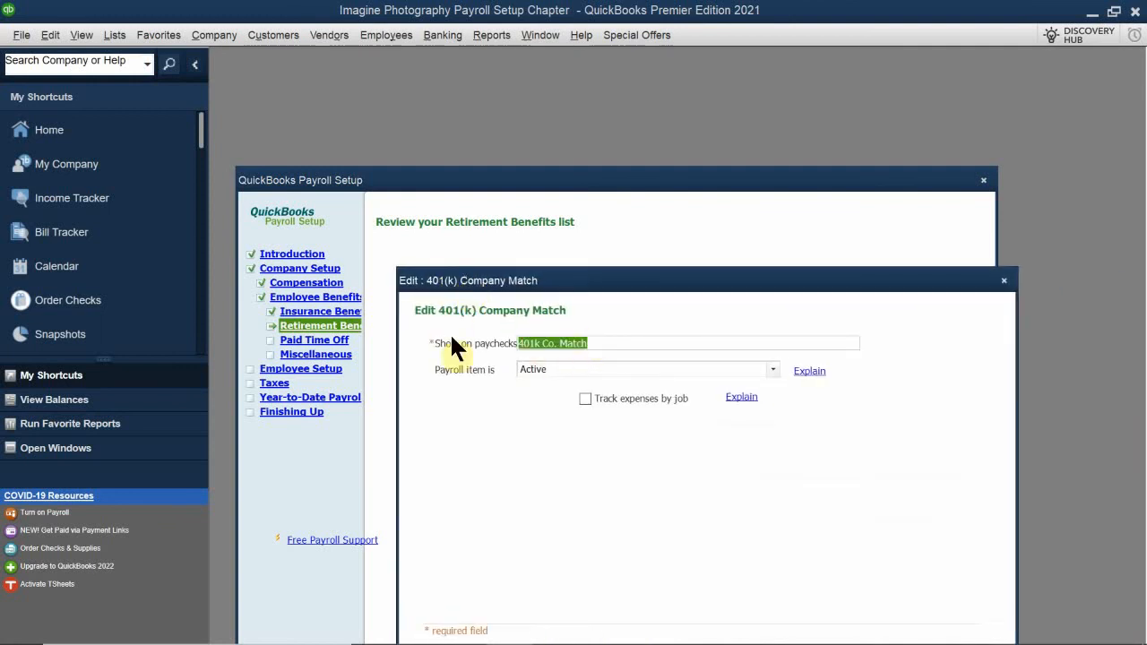
key("BackSpace")
type("Mat")
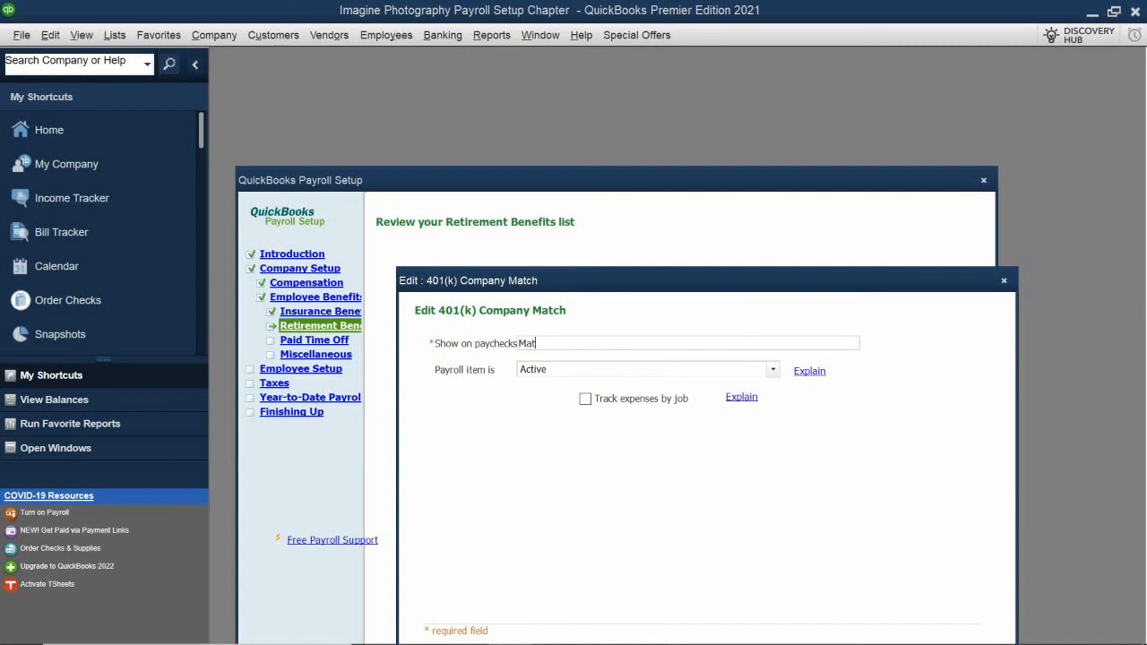
type("ch 401K")
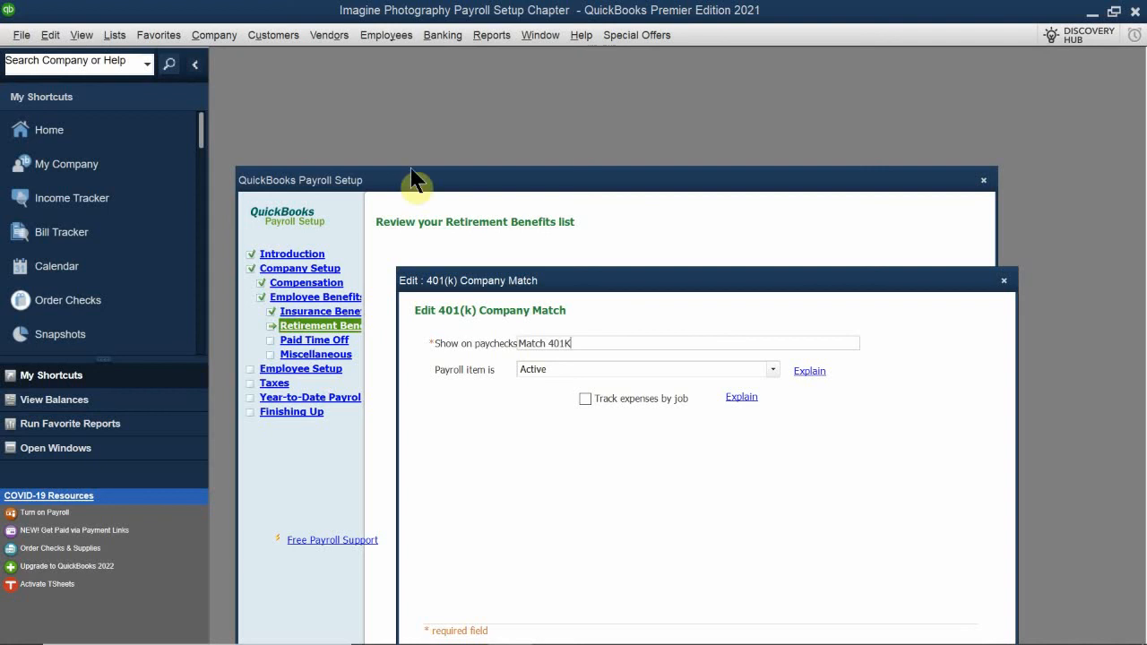
left_click_drag(587, 285, 566, 191)
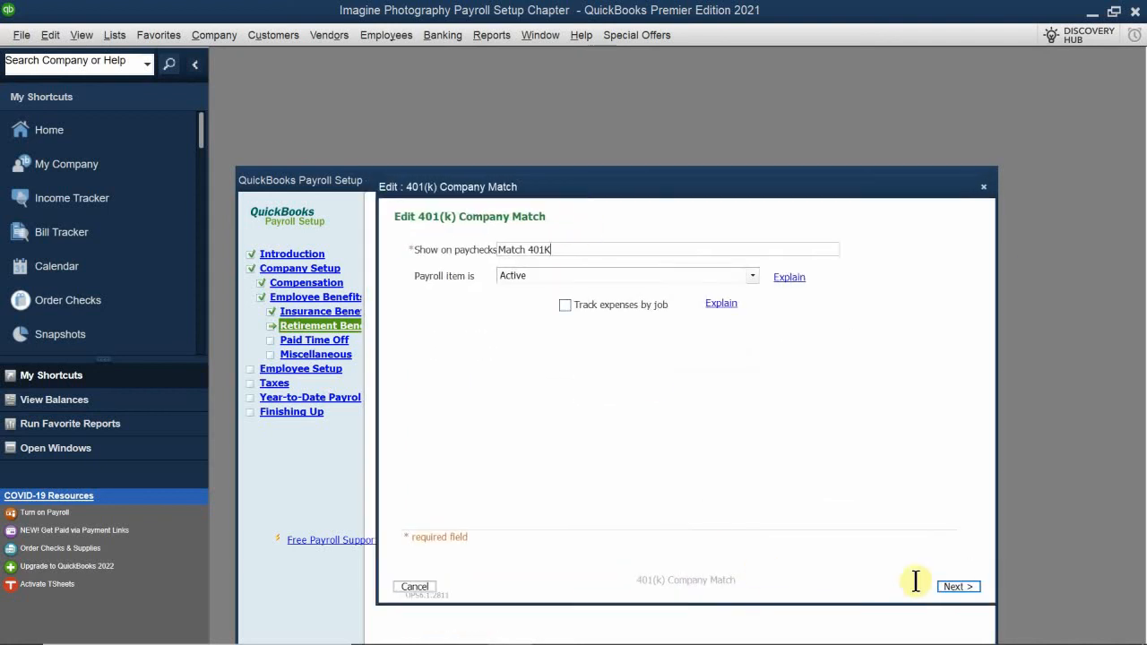
left_click(968, 586)
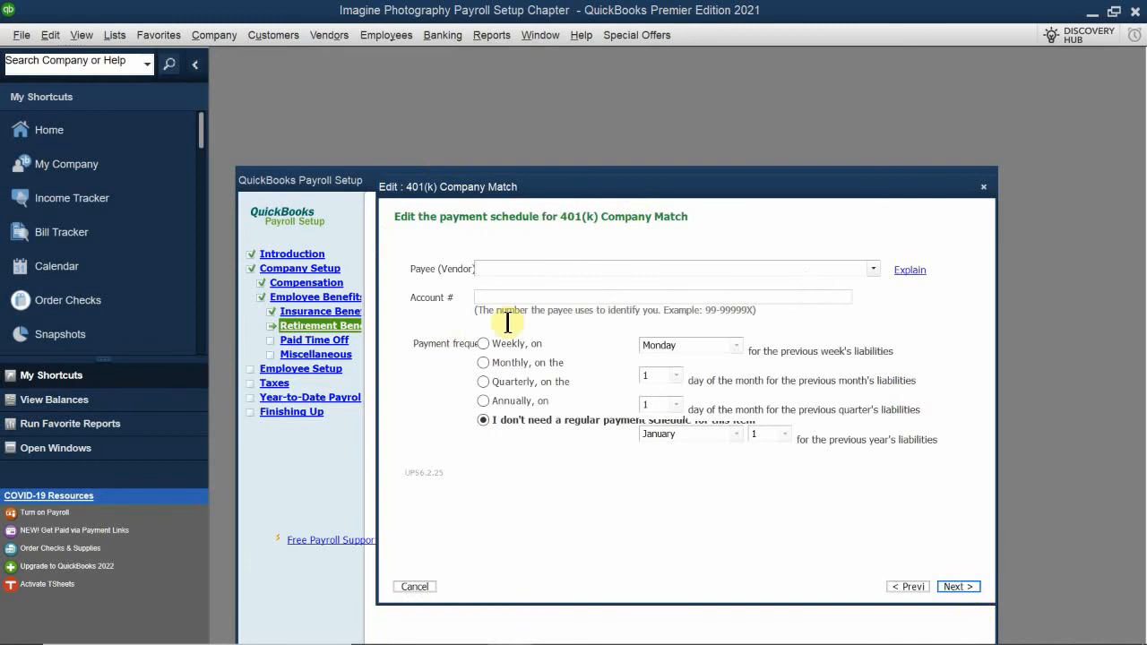
Set Merrill Lynch as the company match payee, enter the payee account number, and continue without a regular payment schedule
left_click(478, 271)
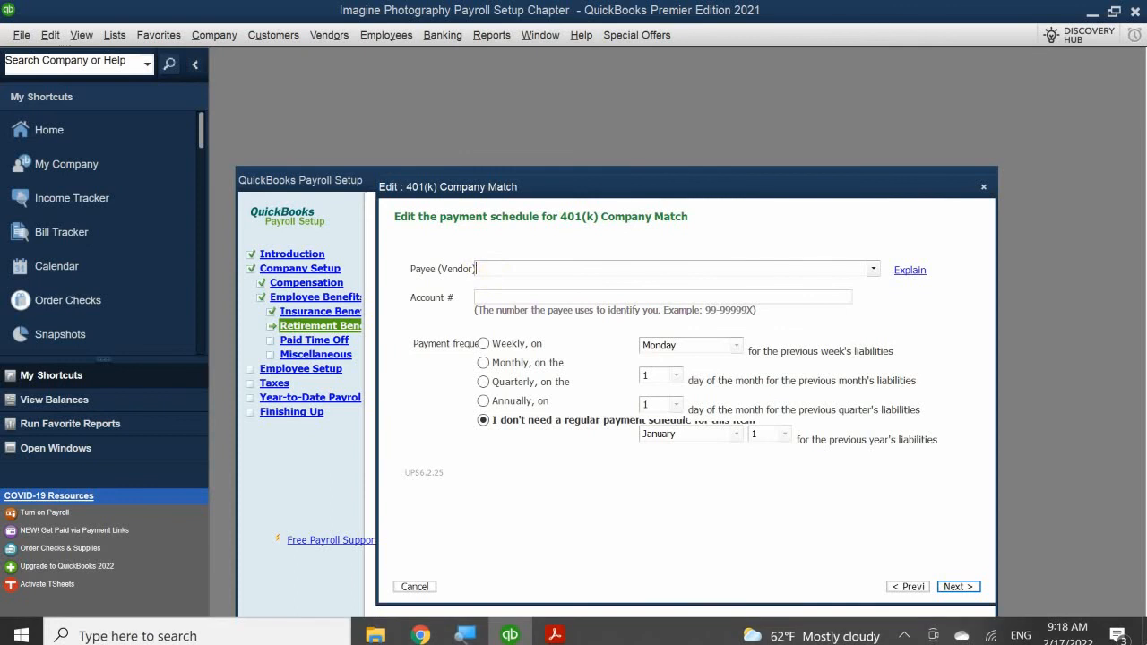
type("N")
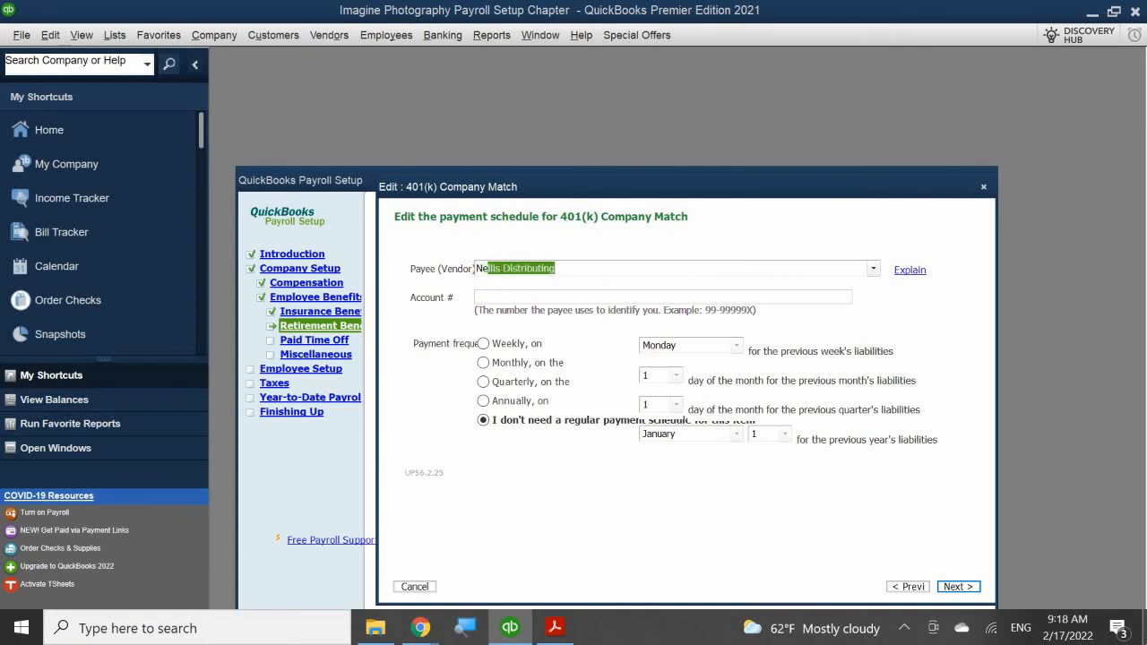
key("BackSpace")
key("BackSpace")
type("Merrill Lynch")
key("Tab")
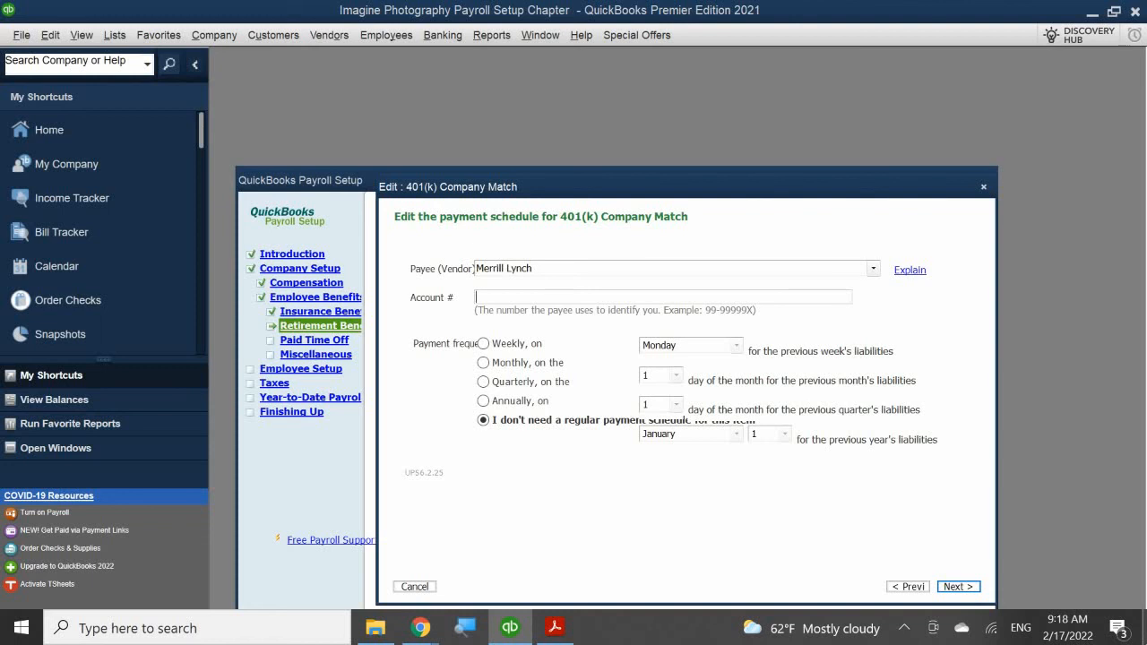
type("99-12345678")
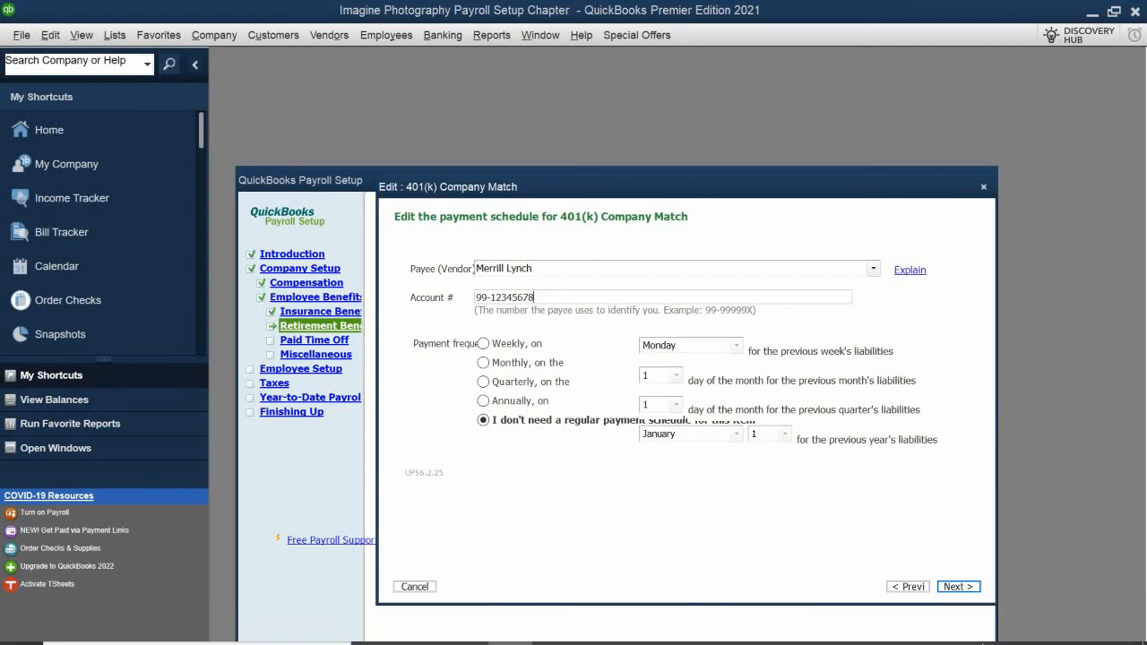
left_click(957, 586)
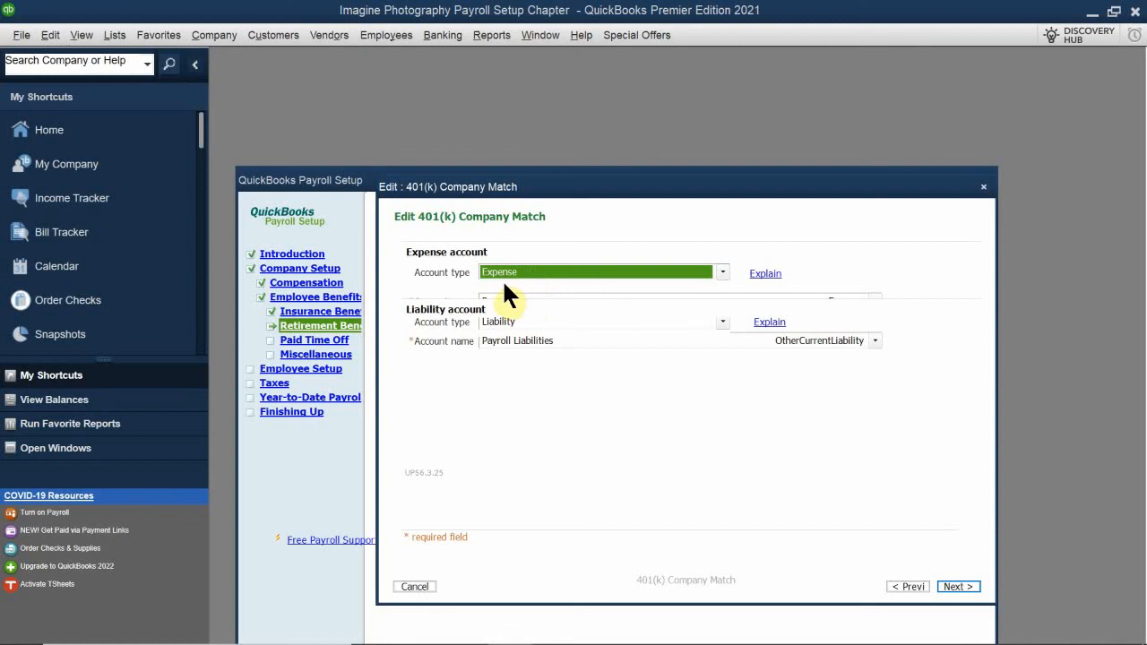
Assign the match to Payroll Expenses:Employee Benefits and Payroll Liabilities:Other Payroll Liabilities, and accept the standard tax settings
left_click(511, 301)
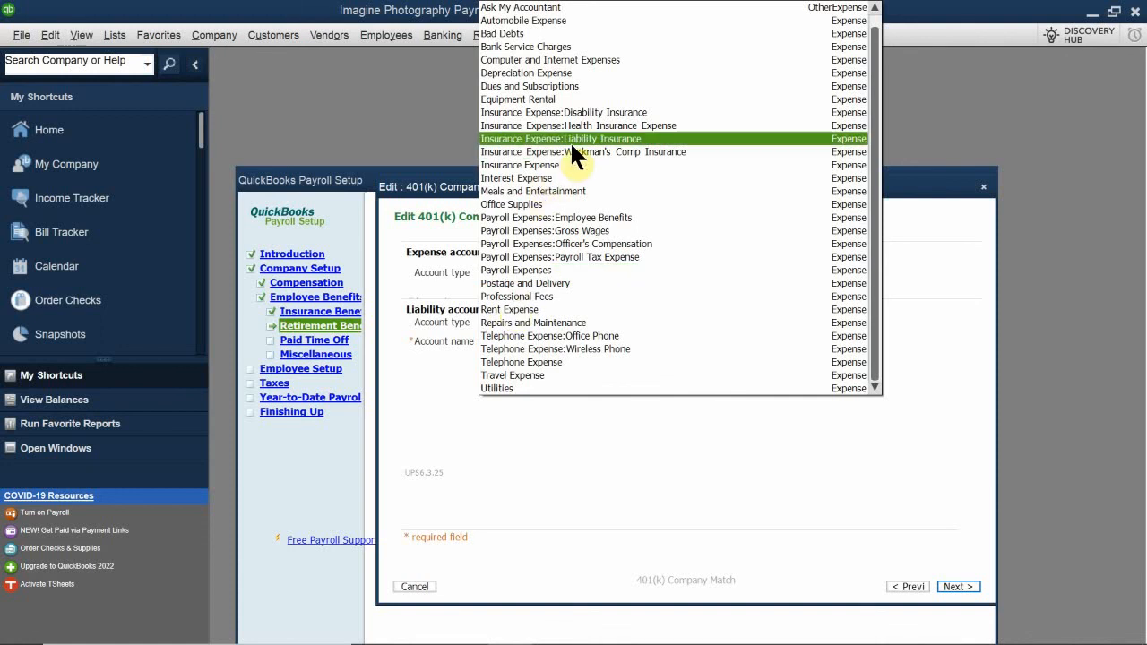
left_click(602, 217)
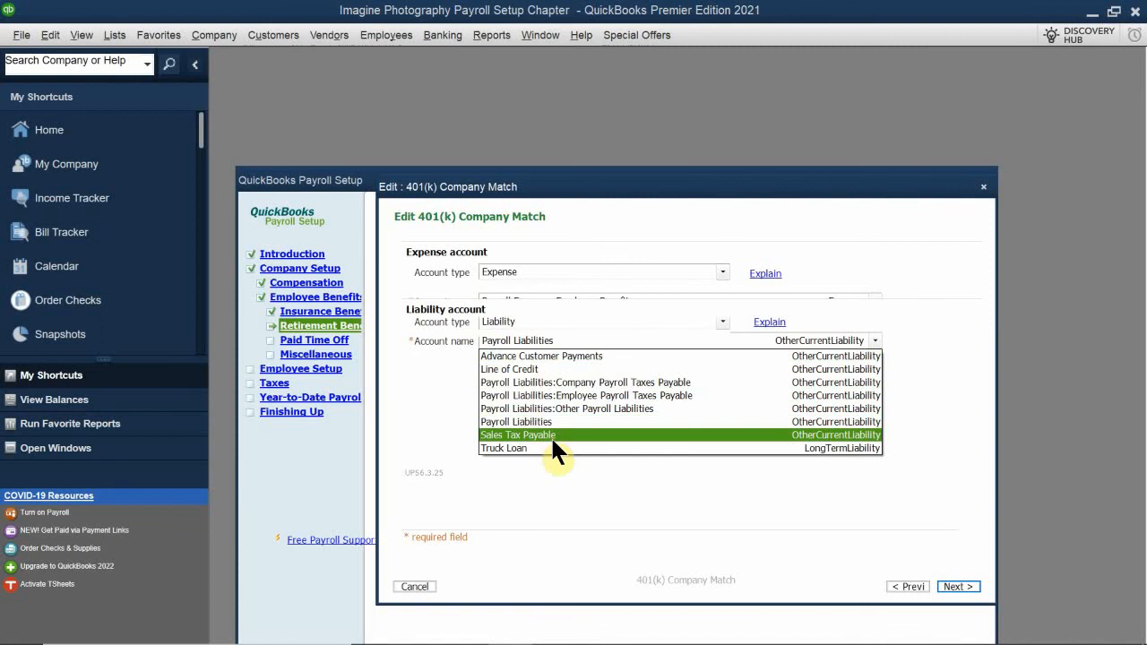
left_click(617, 407)
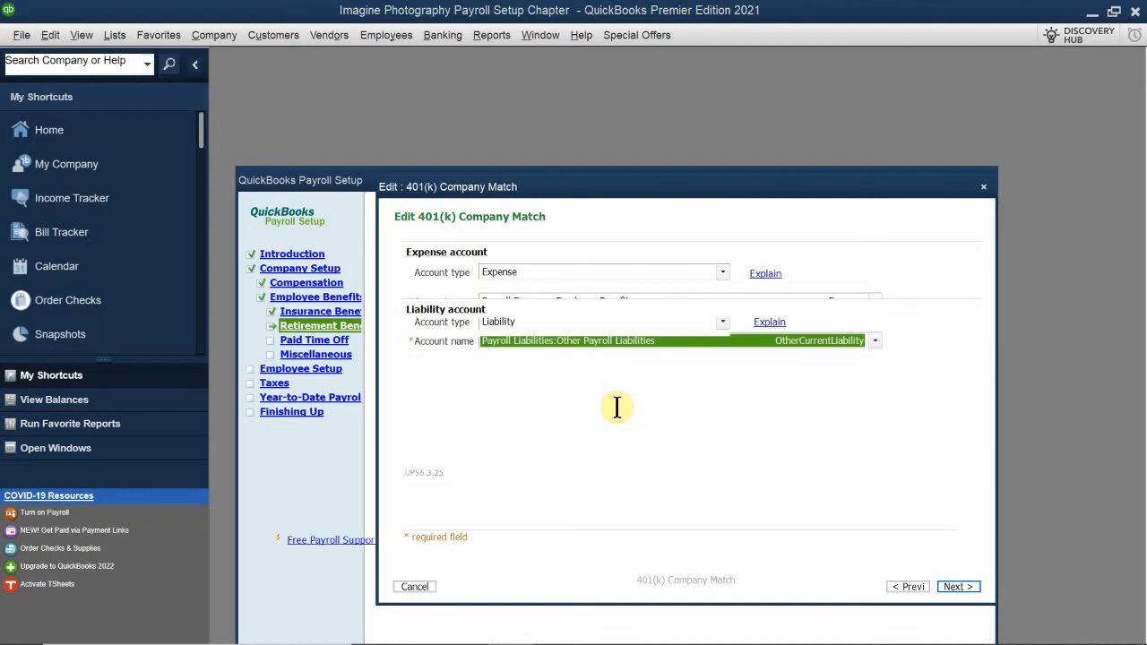
left_click(596, 342)
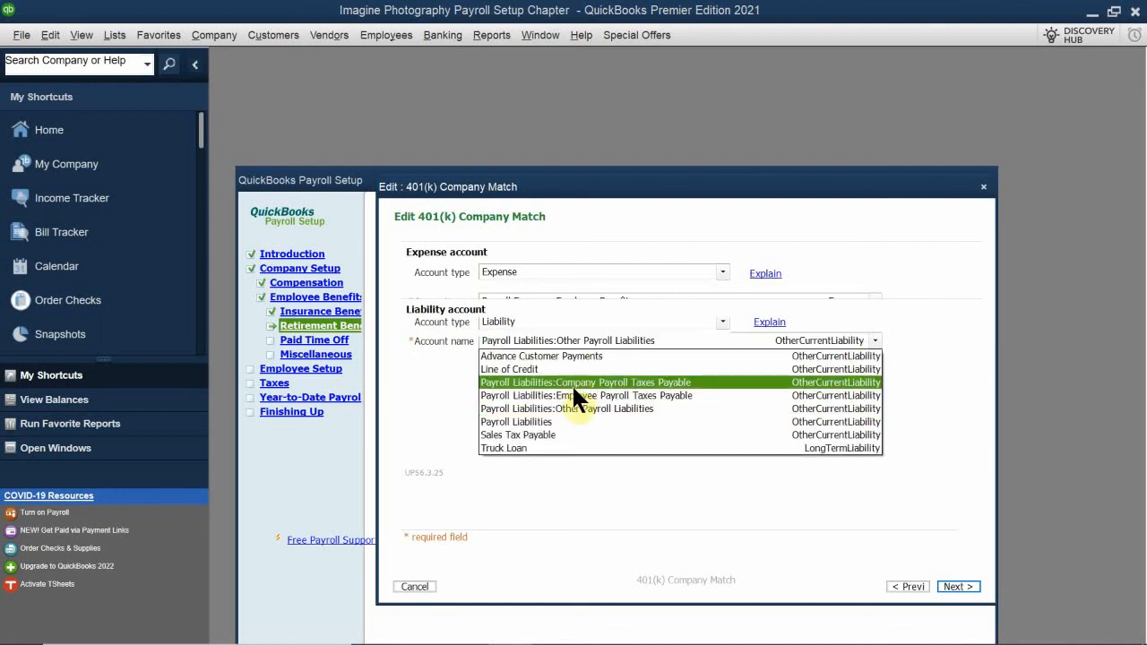
left_click(567, 515)
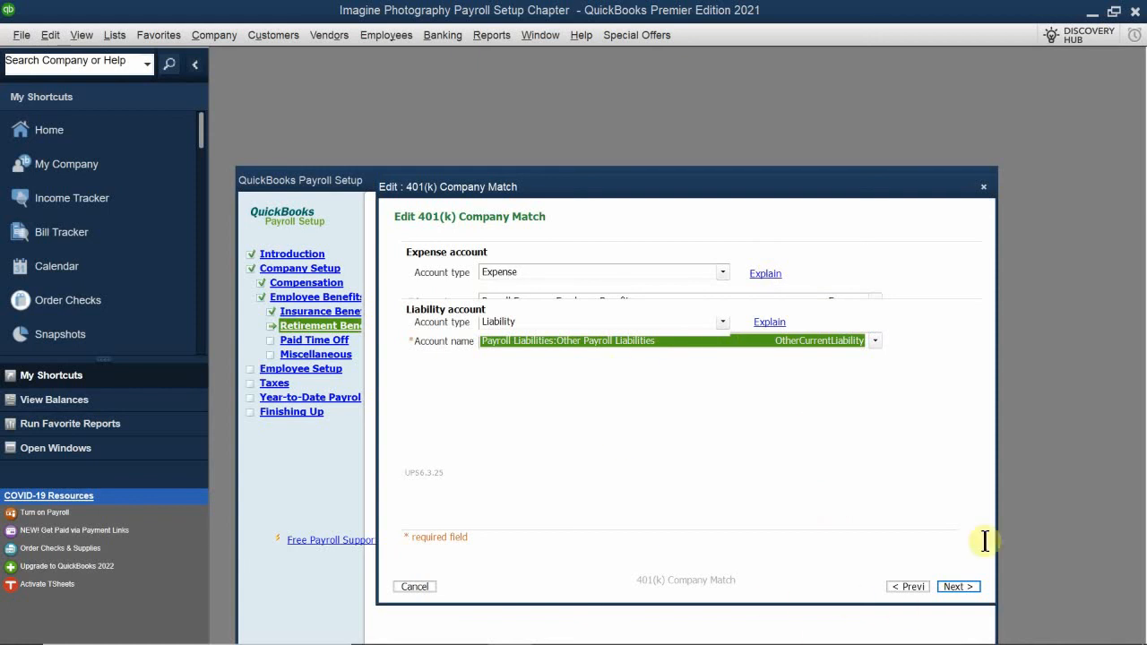
left_click(951, 583)
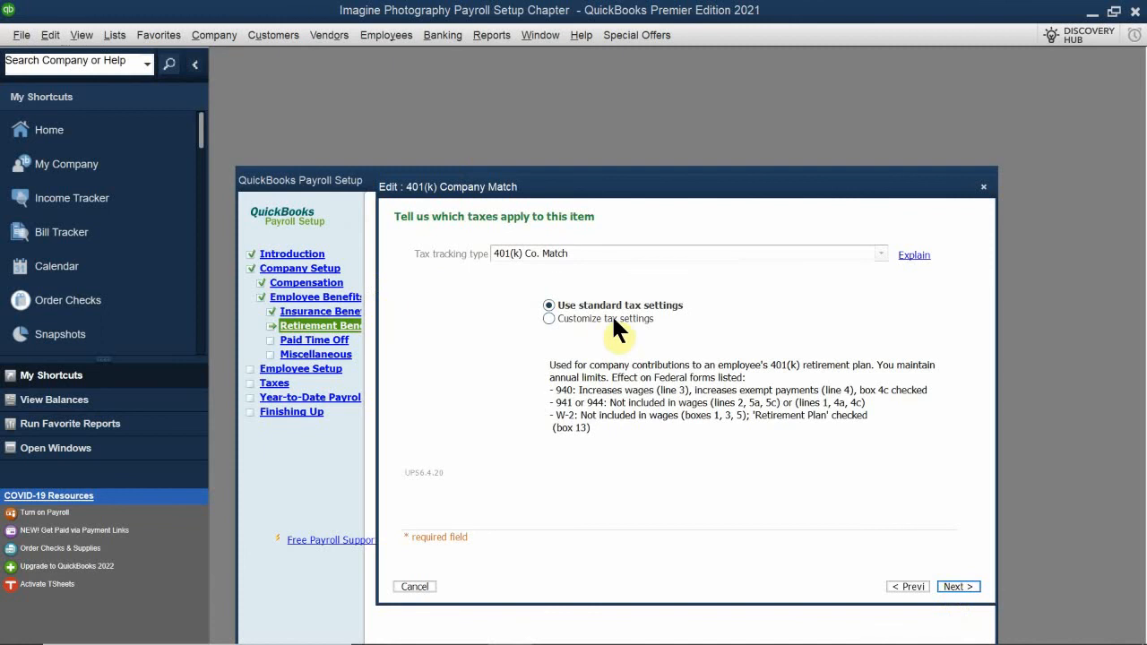
left_click(952, 586)
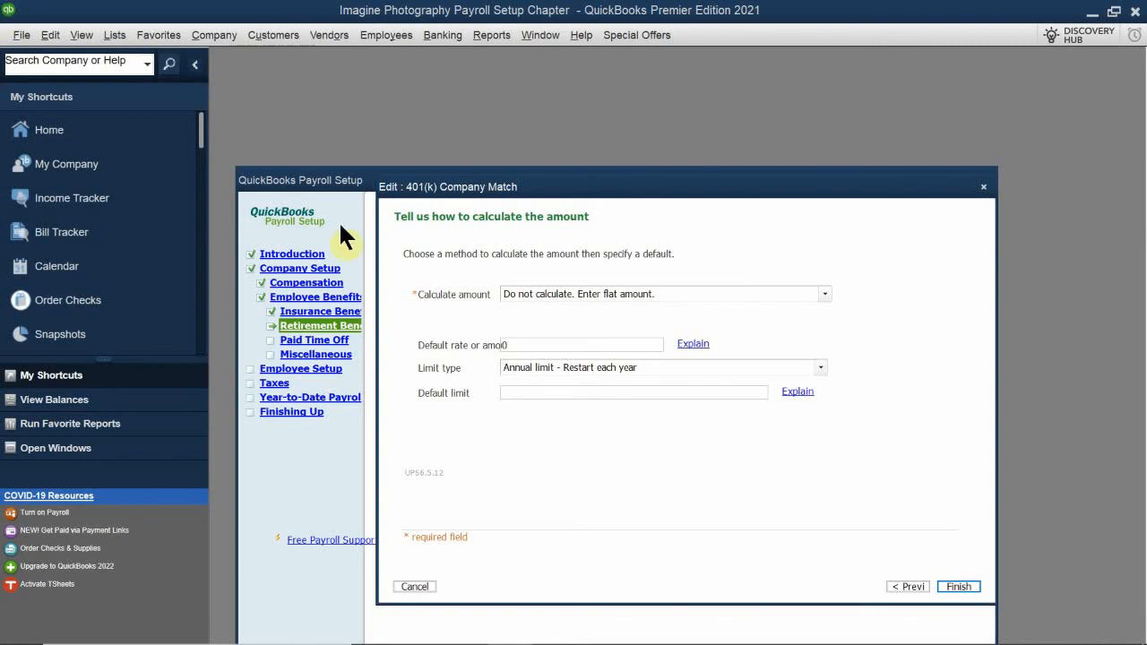
Calculate the company match as a percentage of pay with a 2% default rate and a 5500 annual limit, and finish the item
left_click(543, 294)
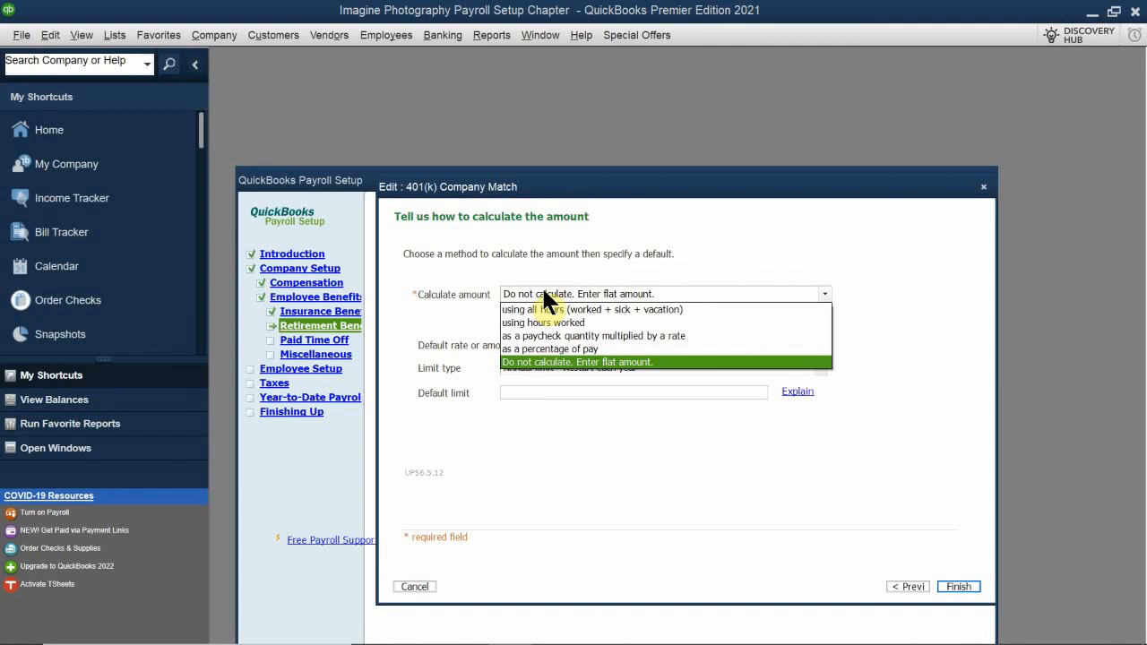
left_click(570, 348)
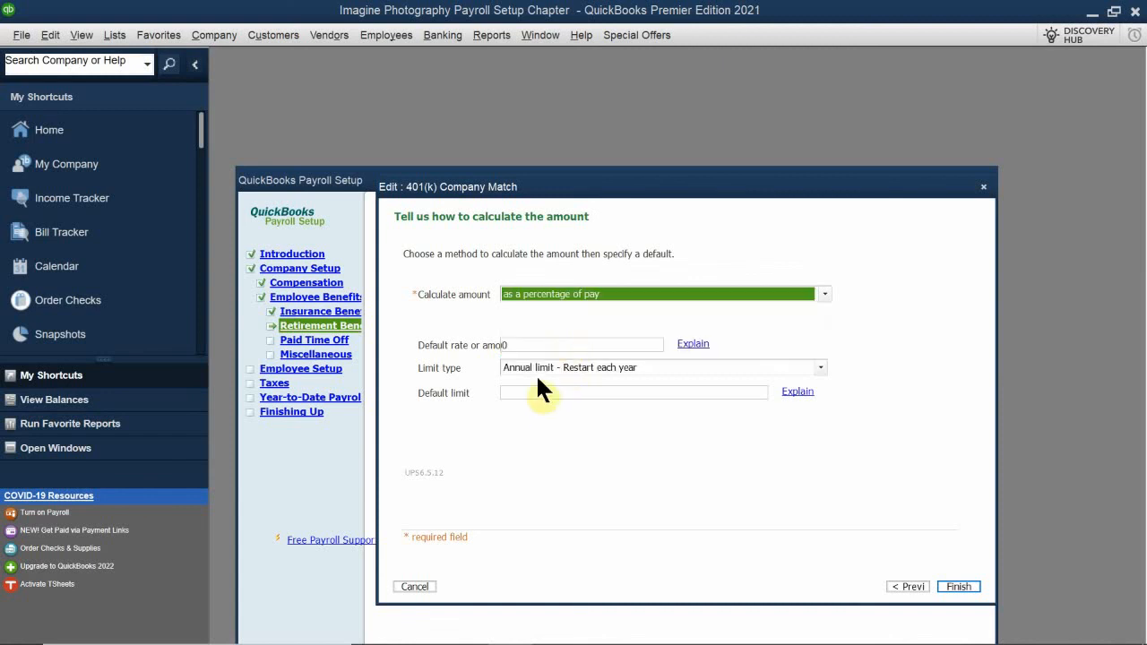
left_click(536, 349)
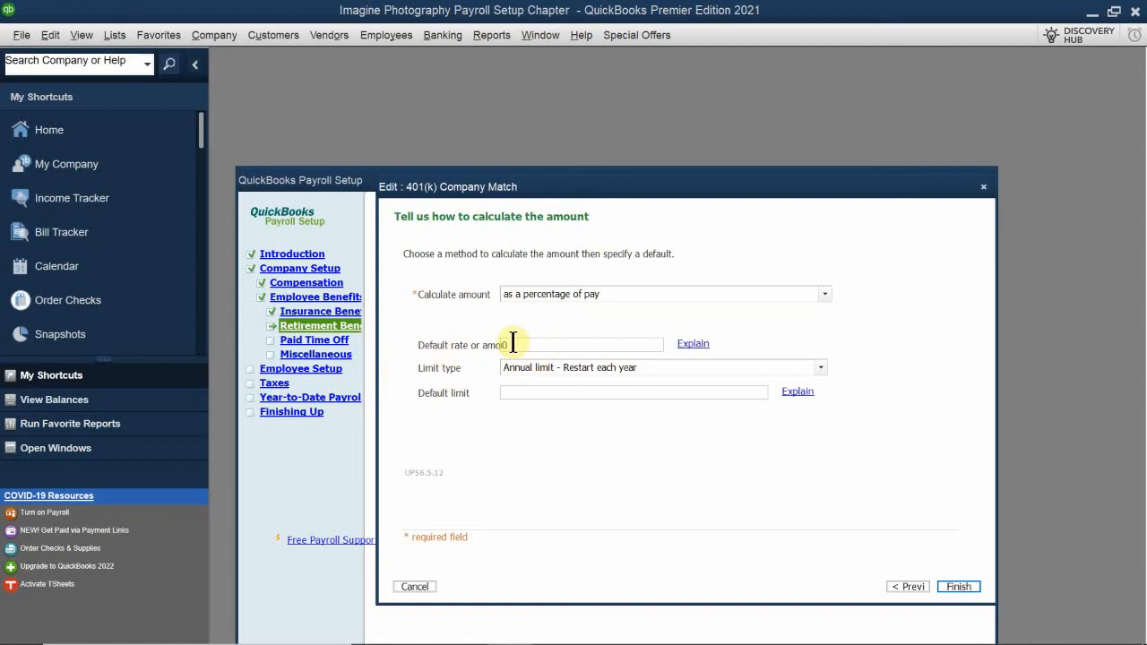
left_click_drag(522, 344, 439, 357)
type("2")
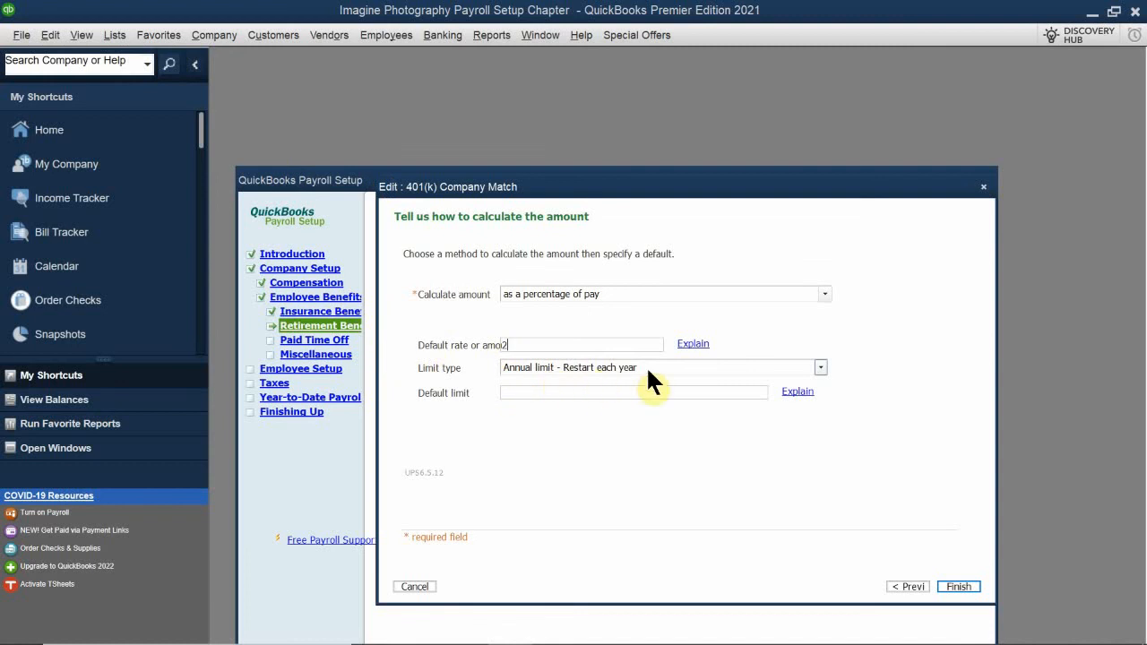
type("%")
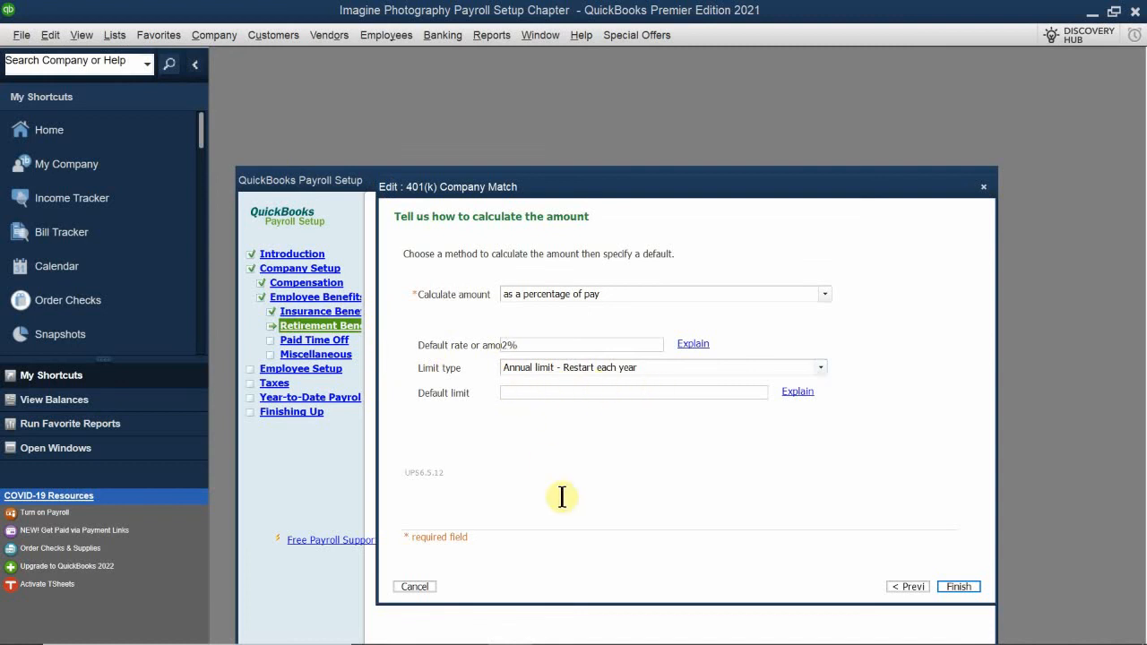
key("Tab")
type("5500")
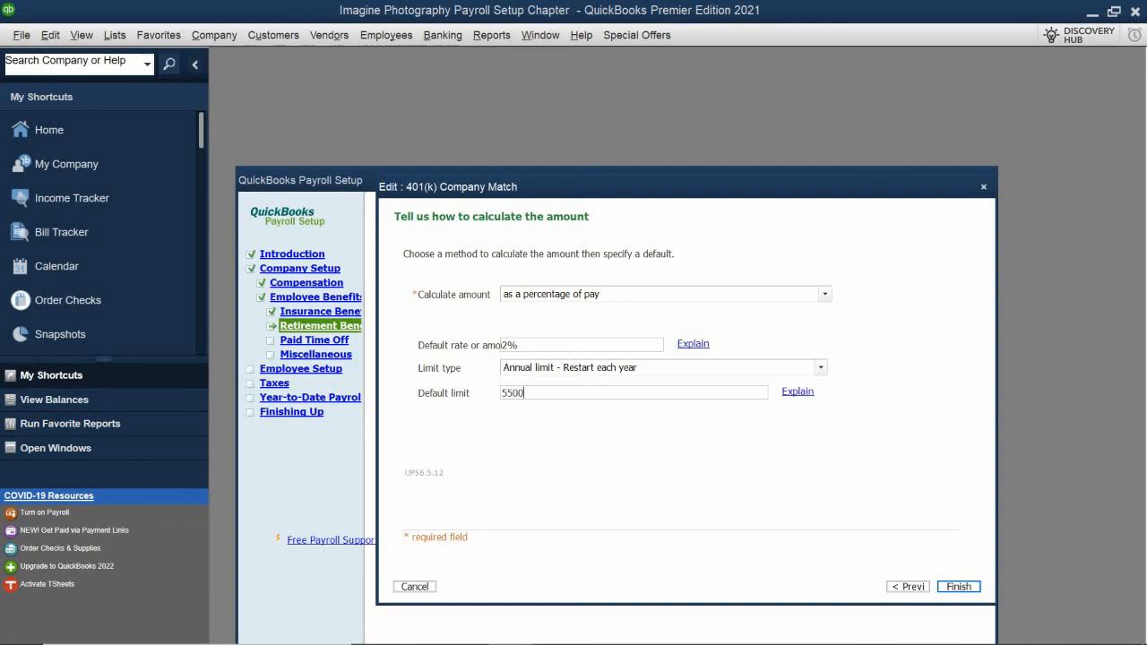
left_click(587, 473)
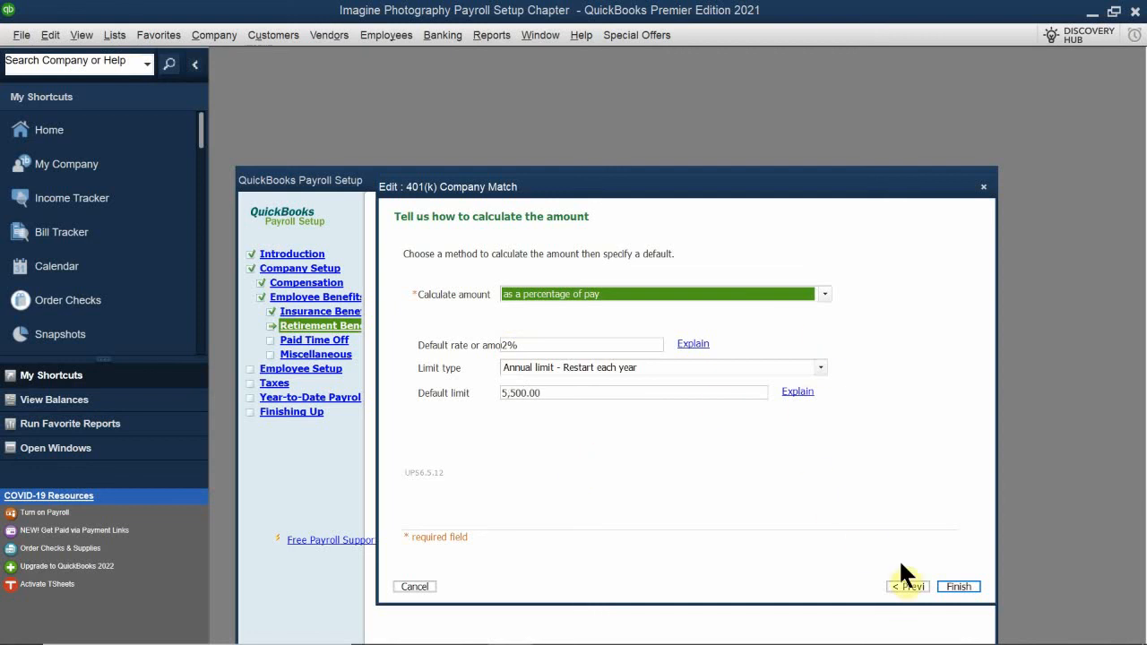
left_click(950, 584)
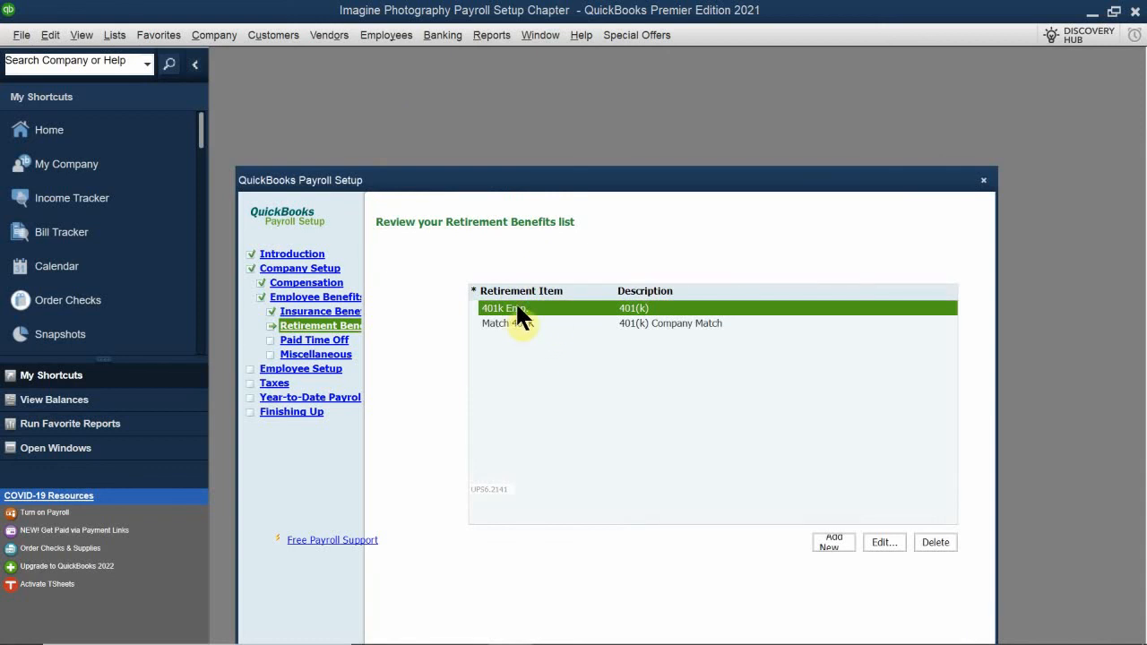
Edit the 401k Emp. retirement item, show it on paychecks as 401K Deduction, and continue to its payment schedule
double_click(534, 323)
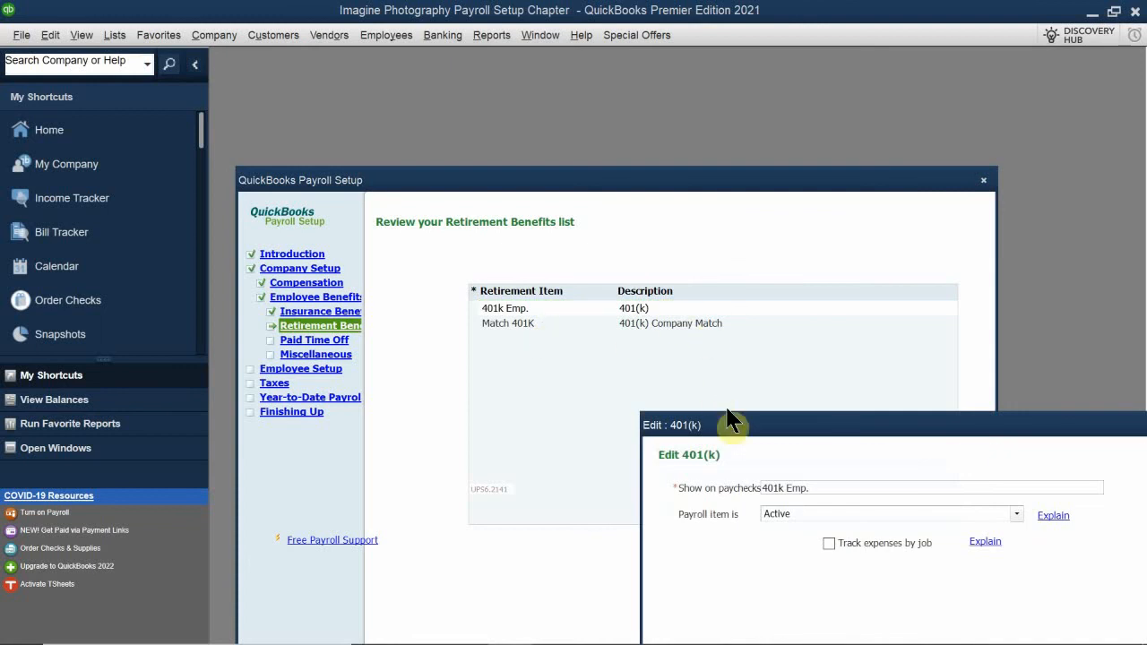
left_click_drag(738, 429, 520, 312)
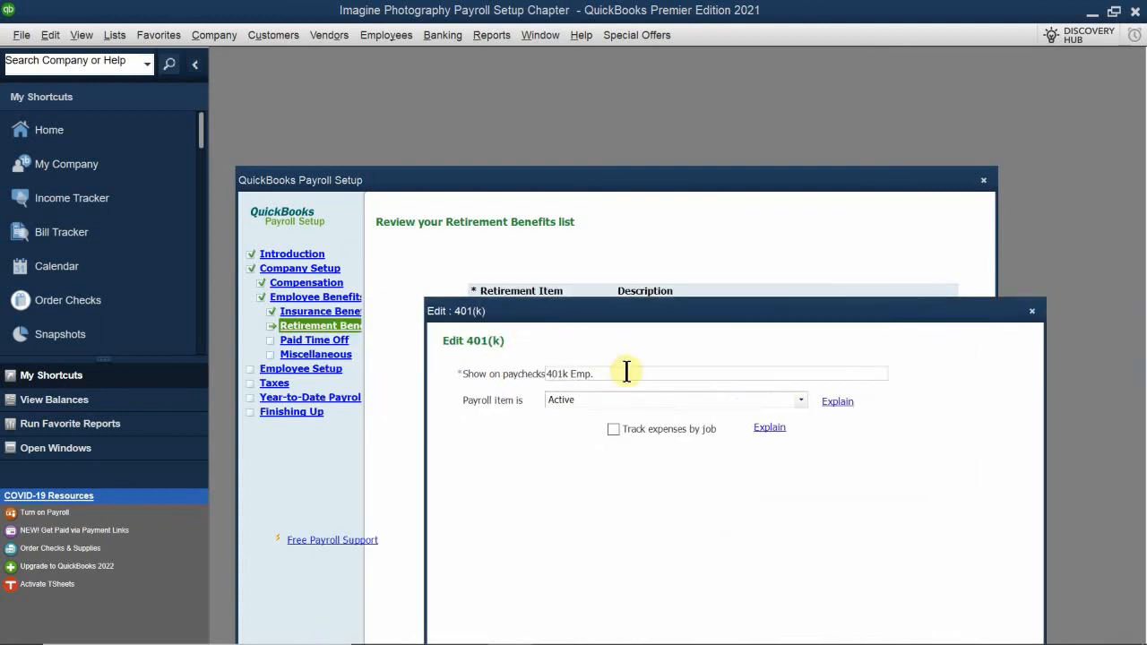
left_click_drag(625, 369, 540, 367)
key("BackSpace")
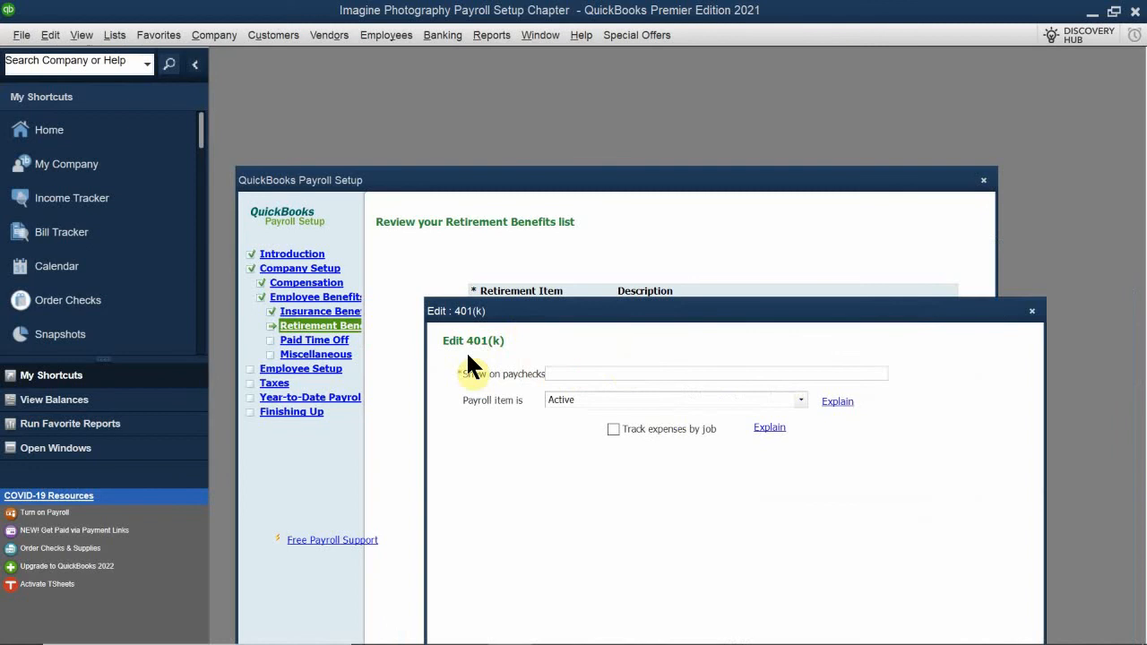
type("401K Deduction")
left_click_drag(555, 314, 472, 215)
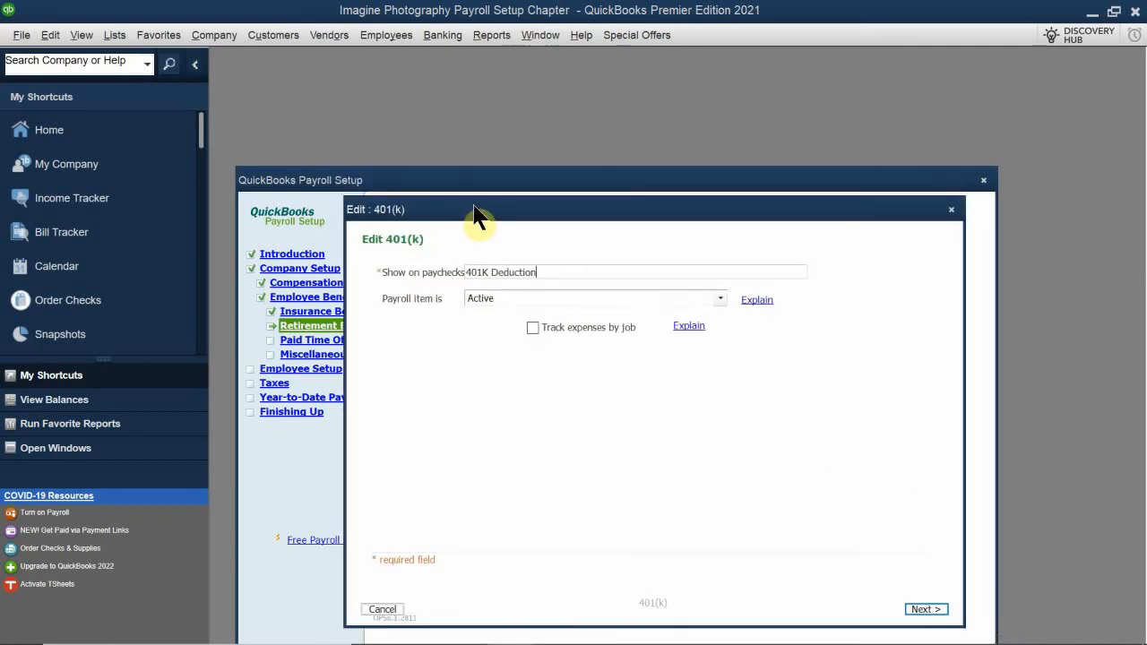
left_click(929, 610)
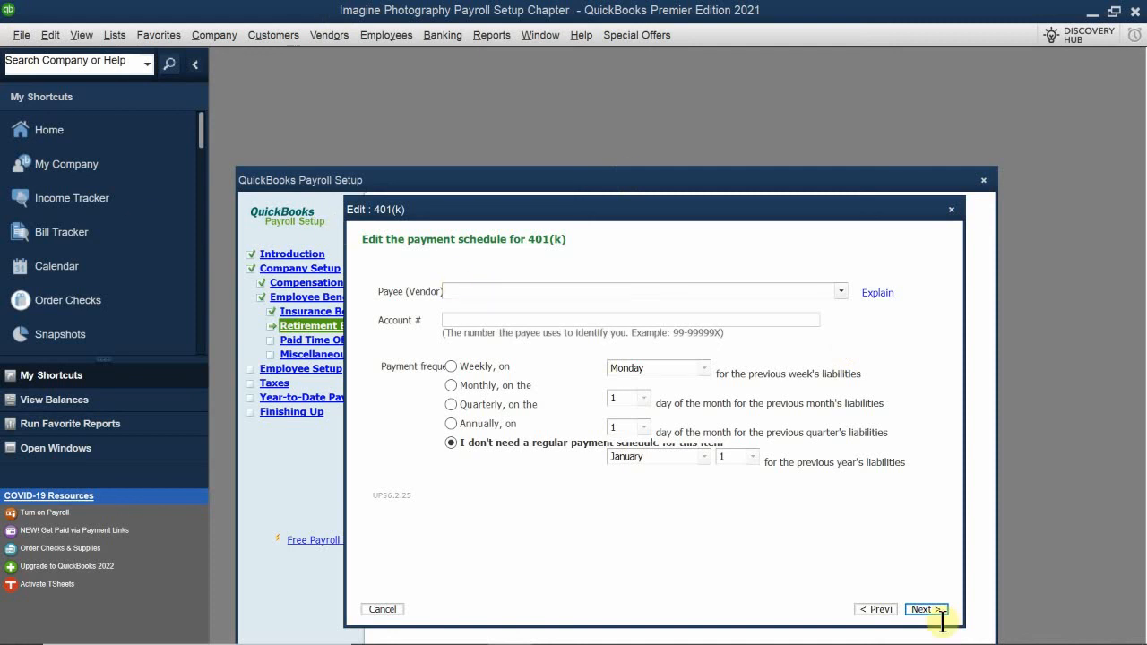
Set Merrill Lynch as the payee for the 401(k) deduction, enter the payee account number, and continue without a regular payment schedule
type("Merrill Lynch")
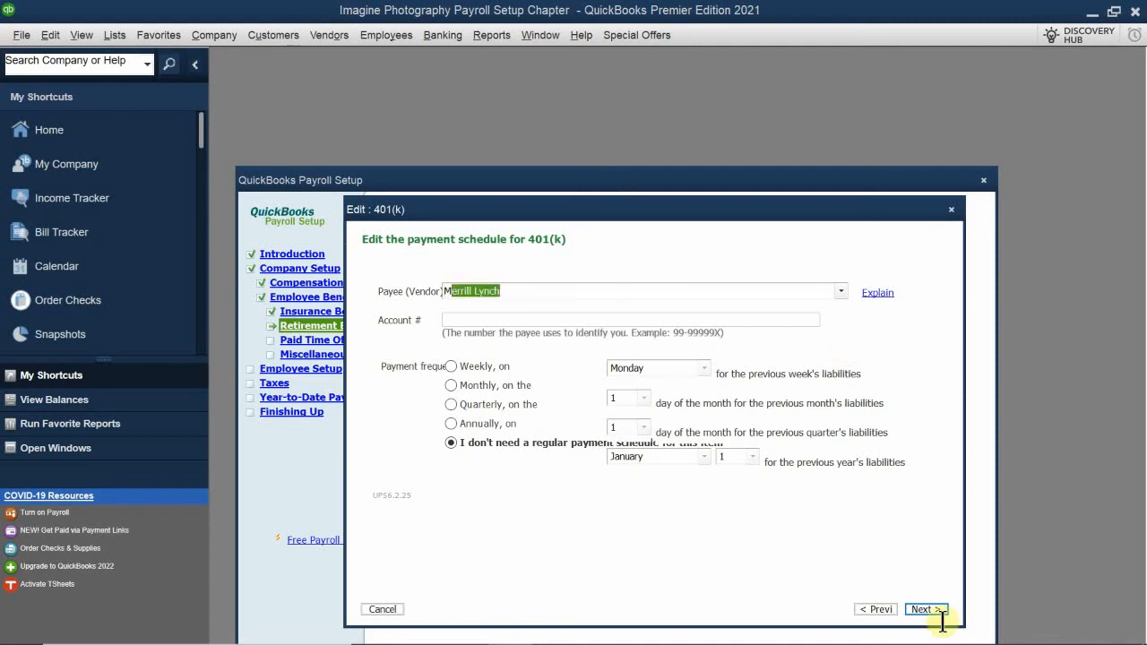
left_click(705, 321)
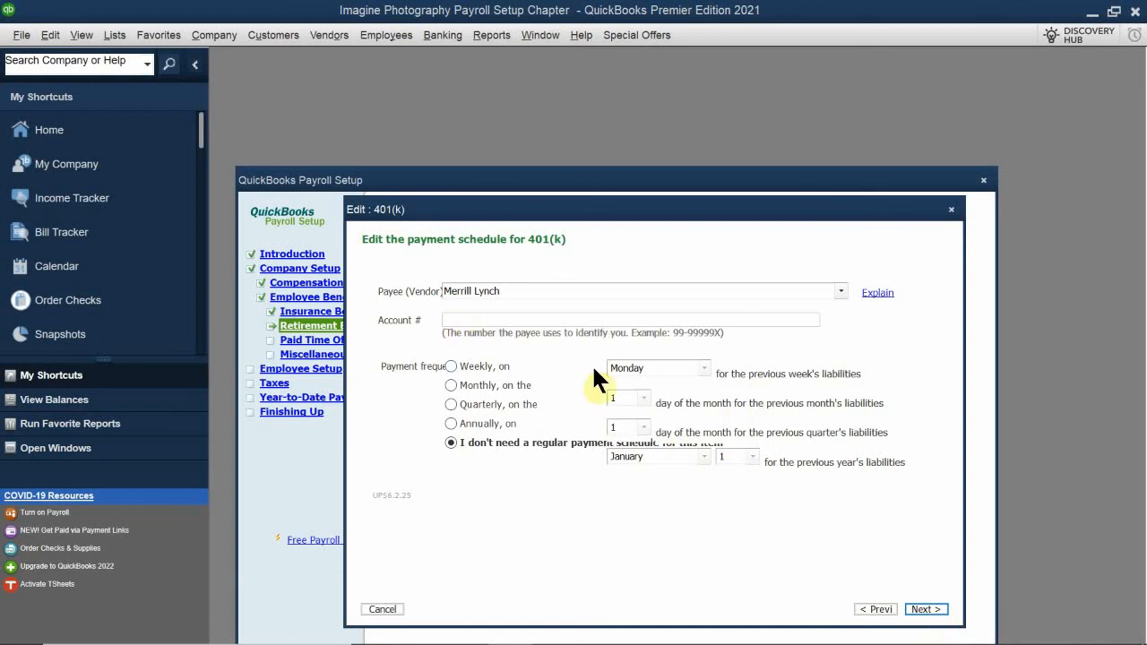
type("99-12345678")
left_click(928, 609)
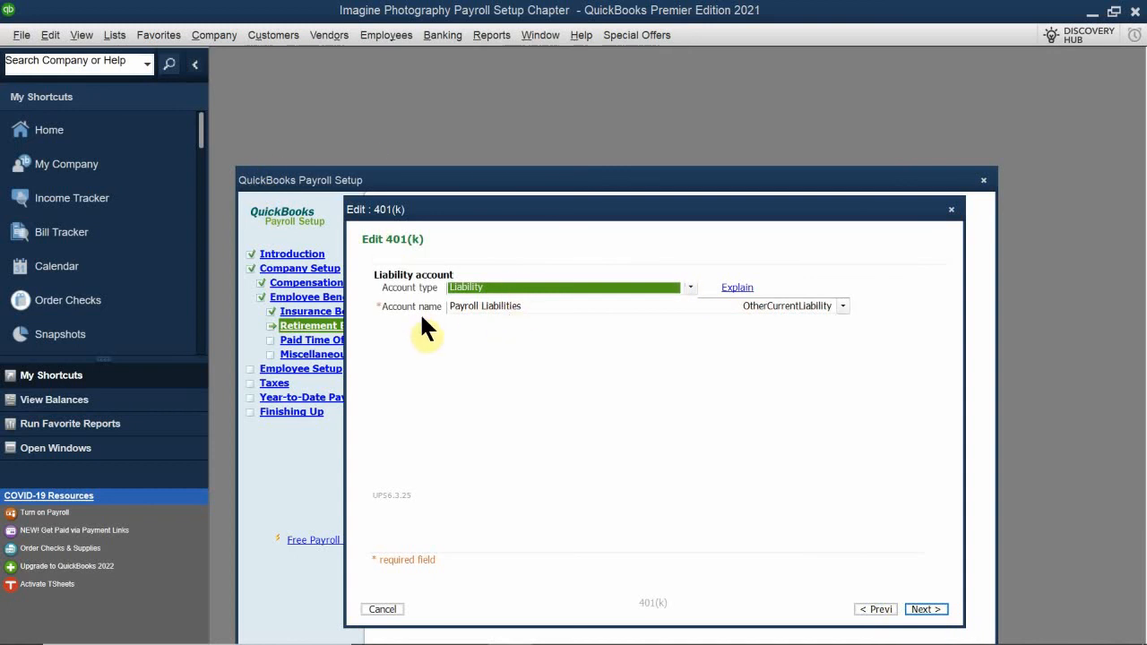
Assign the 401(k) deduction to the Payroll Liabilities:Other Payroll Liabilities account and accept the standard tax settings
left_click(493, 303)
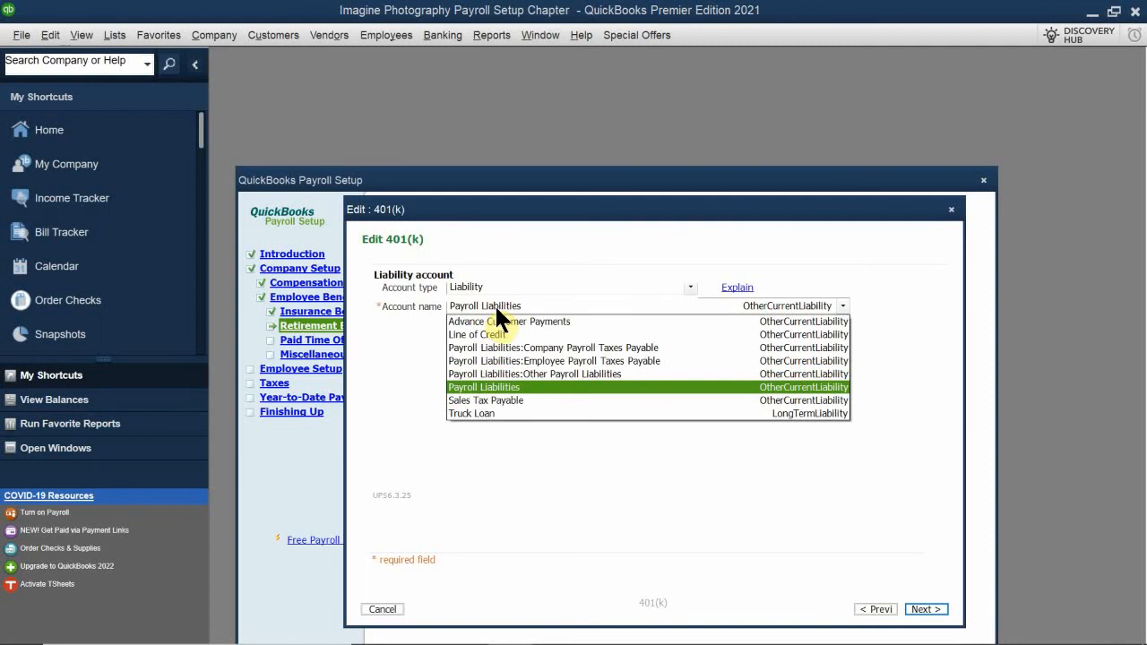
left_click(578, 373)
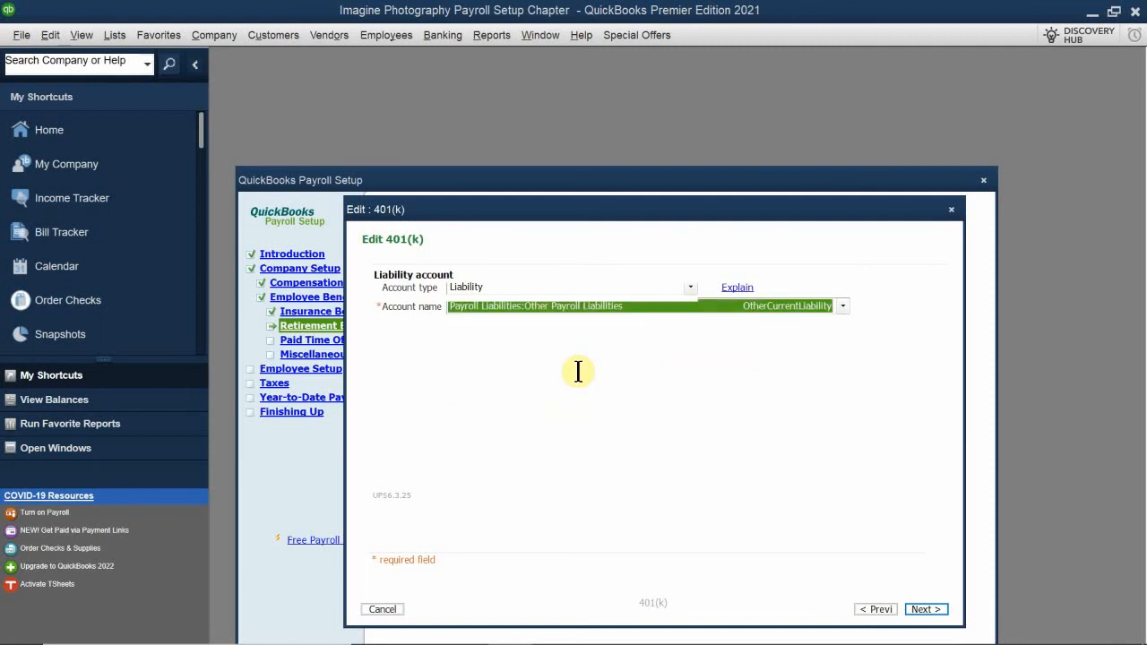
left_click(926, 610)
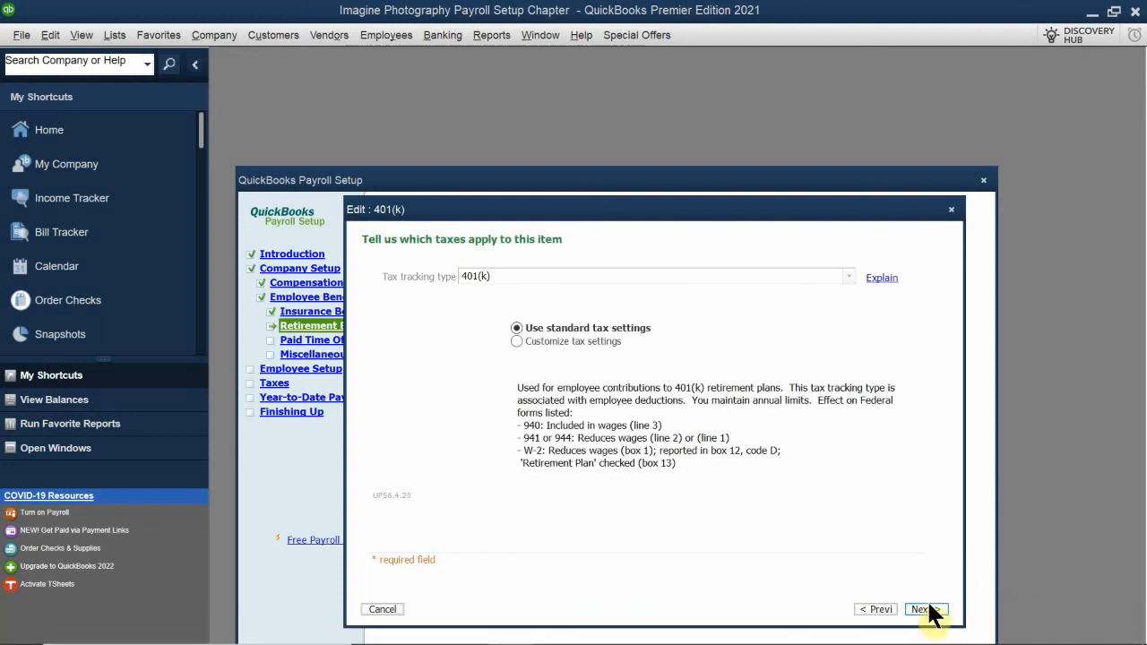
left_click(925, 610)
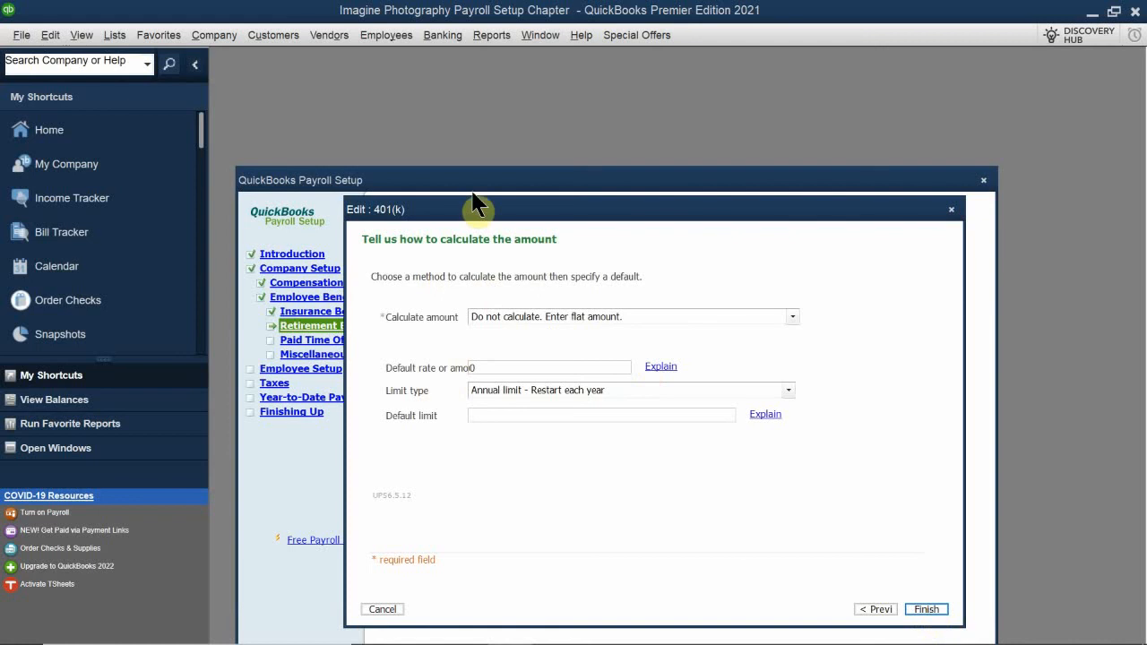
Calculate the 401(k) deduction as a percentage of pay with a 4% default rate and a 16500 annual limit, and finish the item
left_click(537, 313)
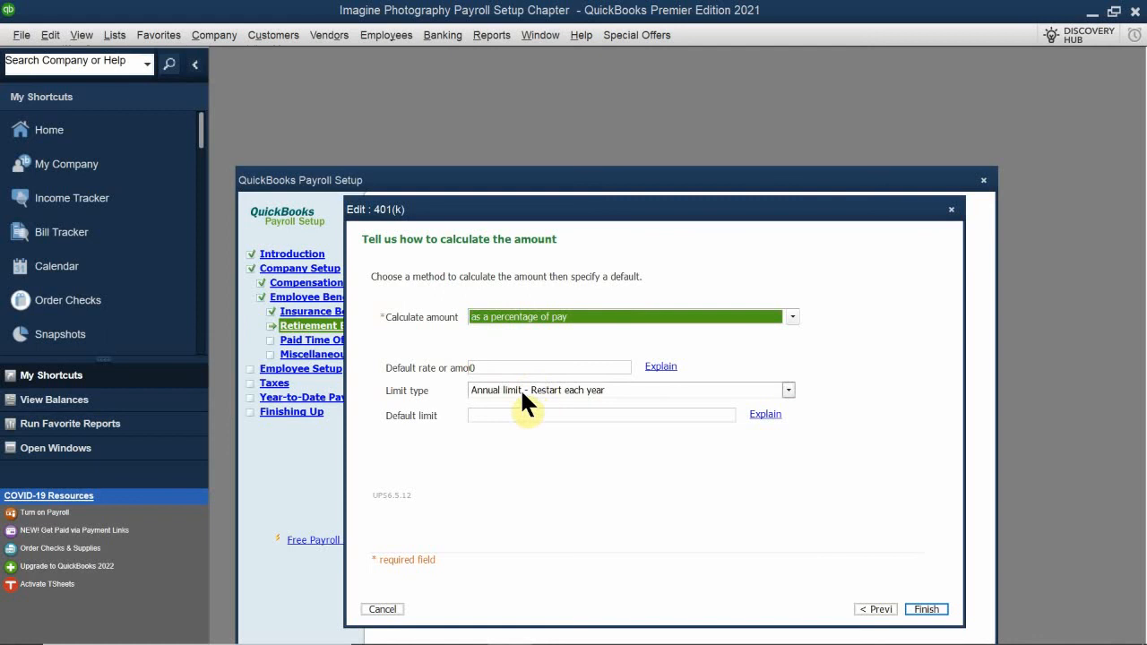
left_click(510, 368)
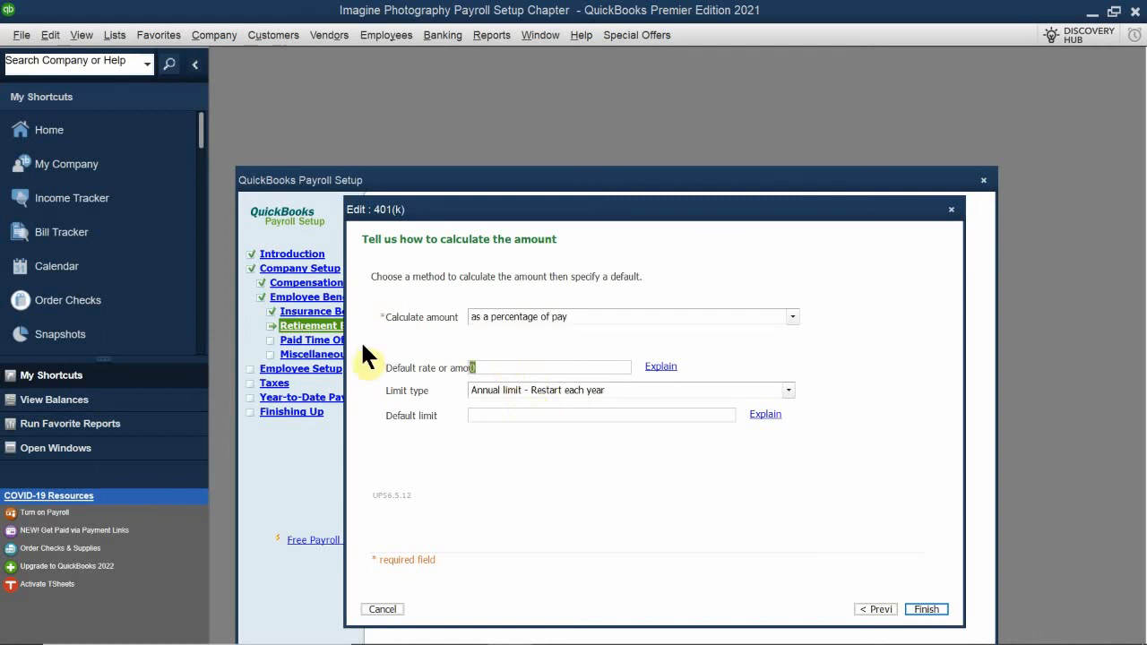
type("4%")
left_click(506, 417)
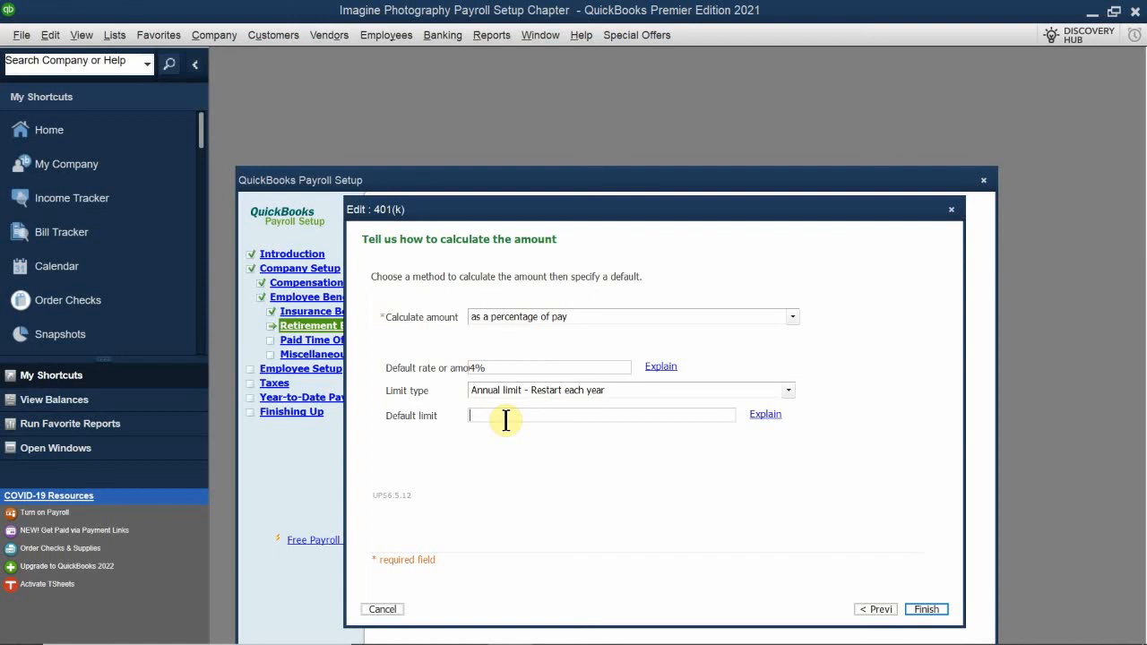
type("16500")
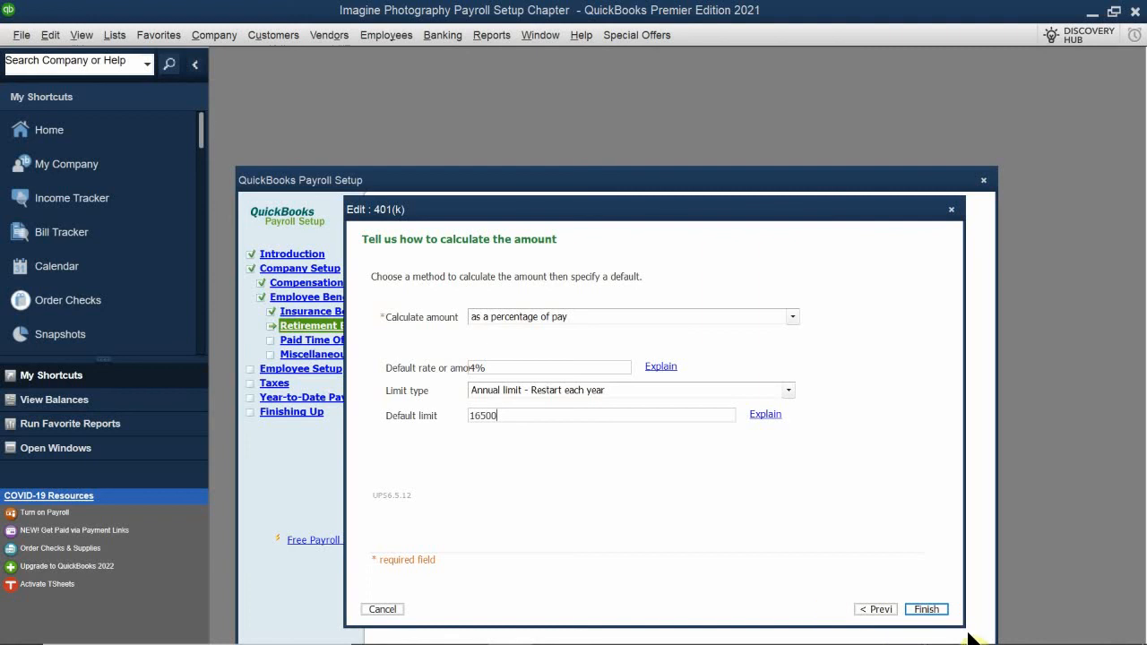
left_click(918, 617)
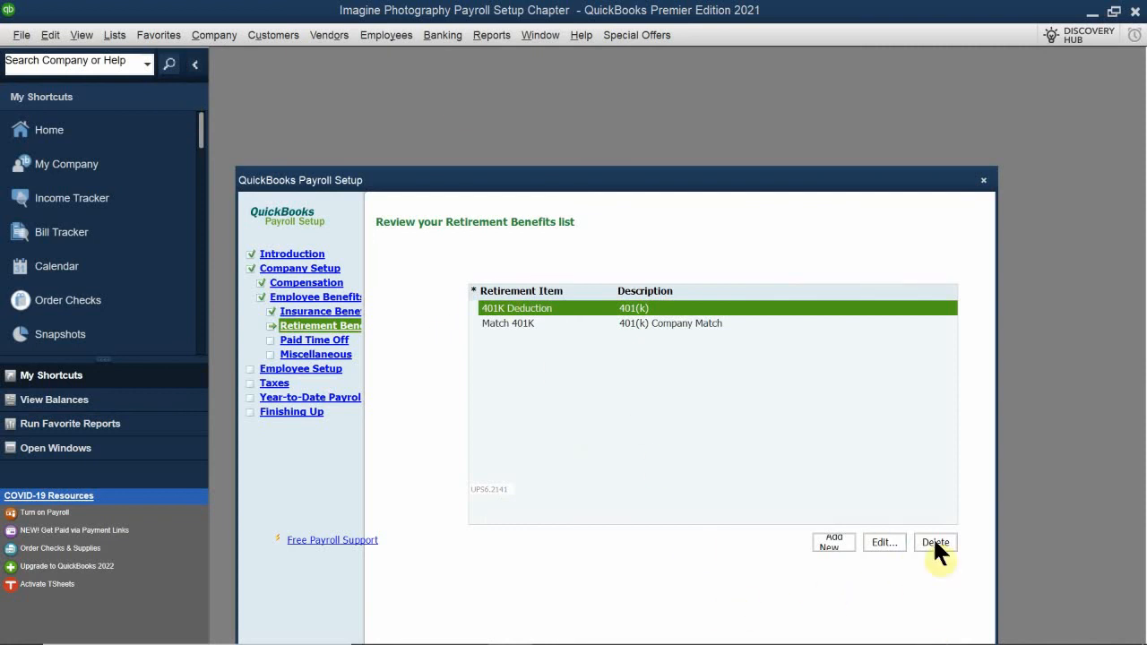
Continue from the retirement benefits list to paid time off and set up paid vacation time off for employees
left_click_drag(726, 179, 774, 141)
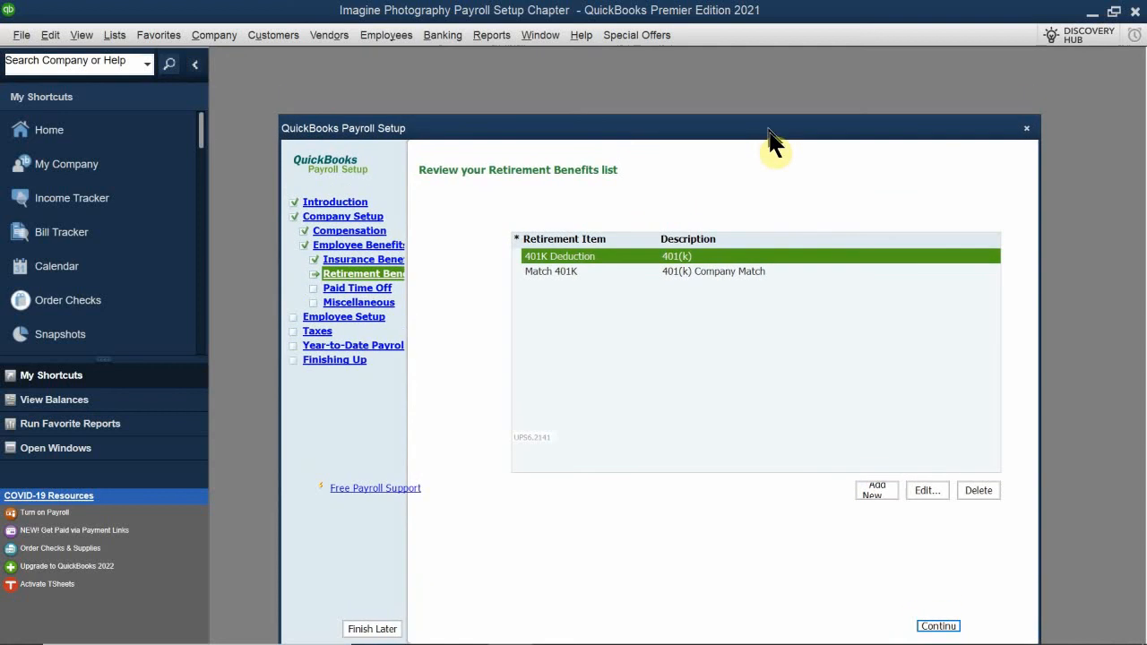
left_click(939, 626)
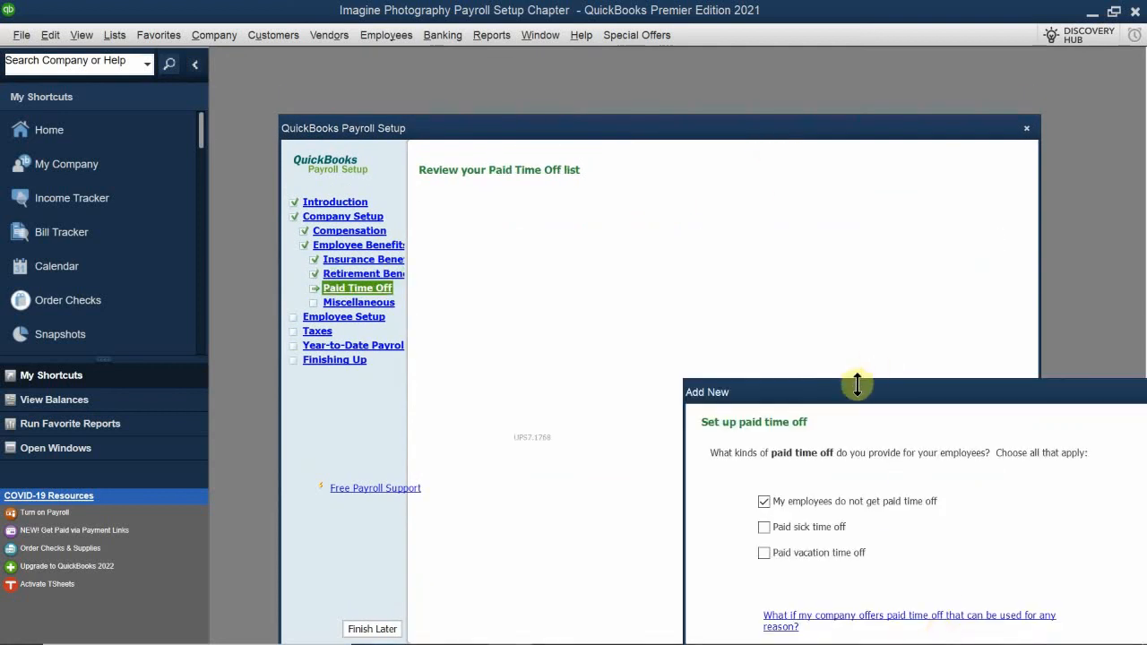
left_click_drag(855, 388, 551, 188)
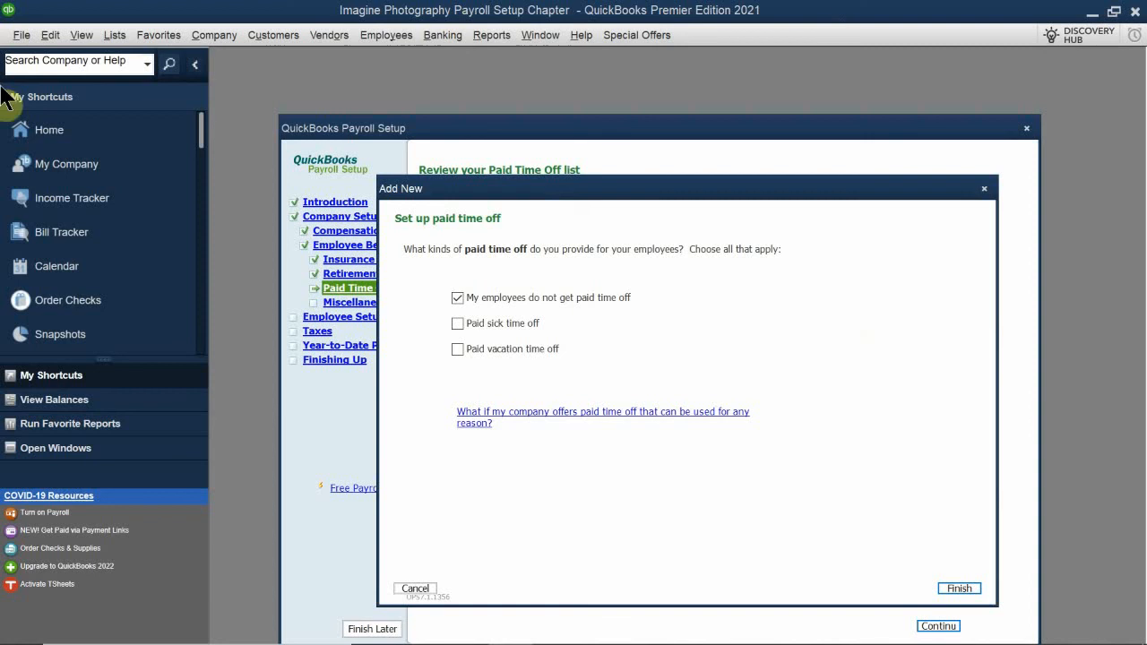
left_click(457, 348)
left_click(953, 589)
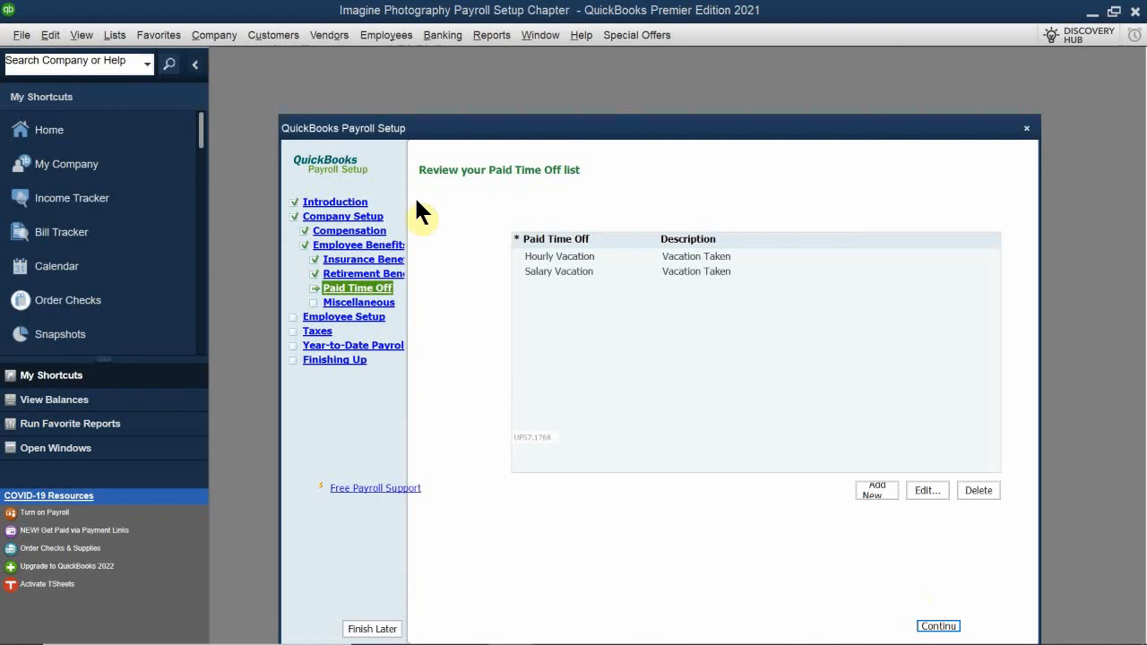
Delete the Hourly Vacation item from the Paid Time Off list and confirm the deletion
left_click_drag(567, 133, 570, 238)
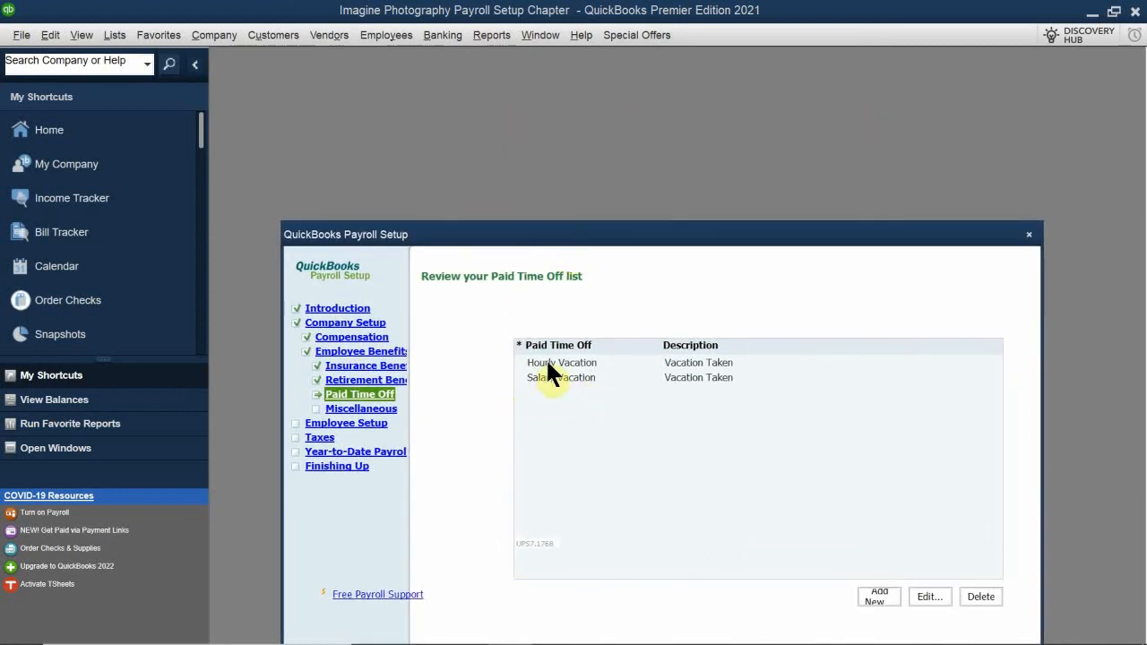
left_click(568, 360)
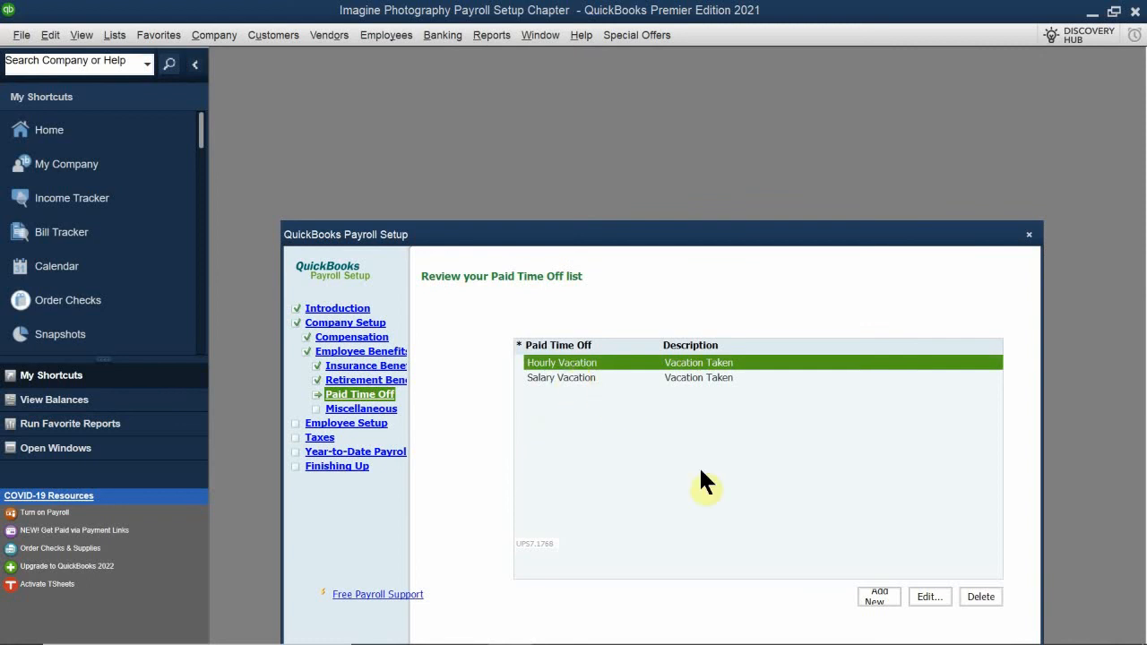
left_click(982, 600)
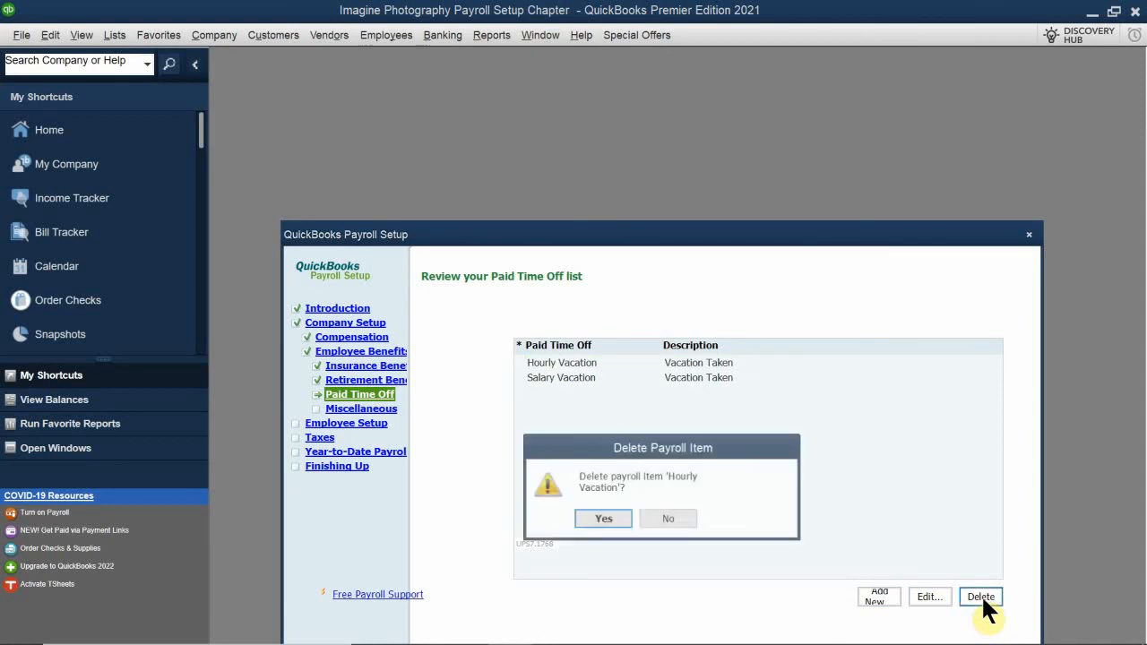
left_click(603, 519)
Edit the Salary Vacation item to use the Payroll Expenses:Gross Wages expense account and finish it
left_click(565, 361)
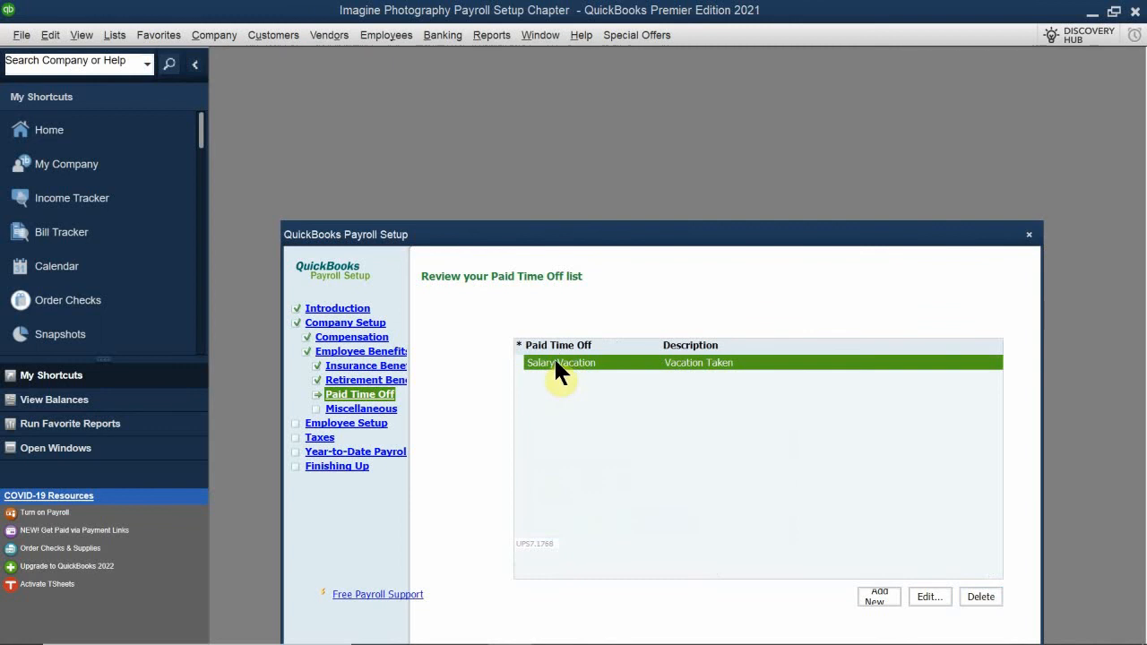
double_click(555, 363)
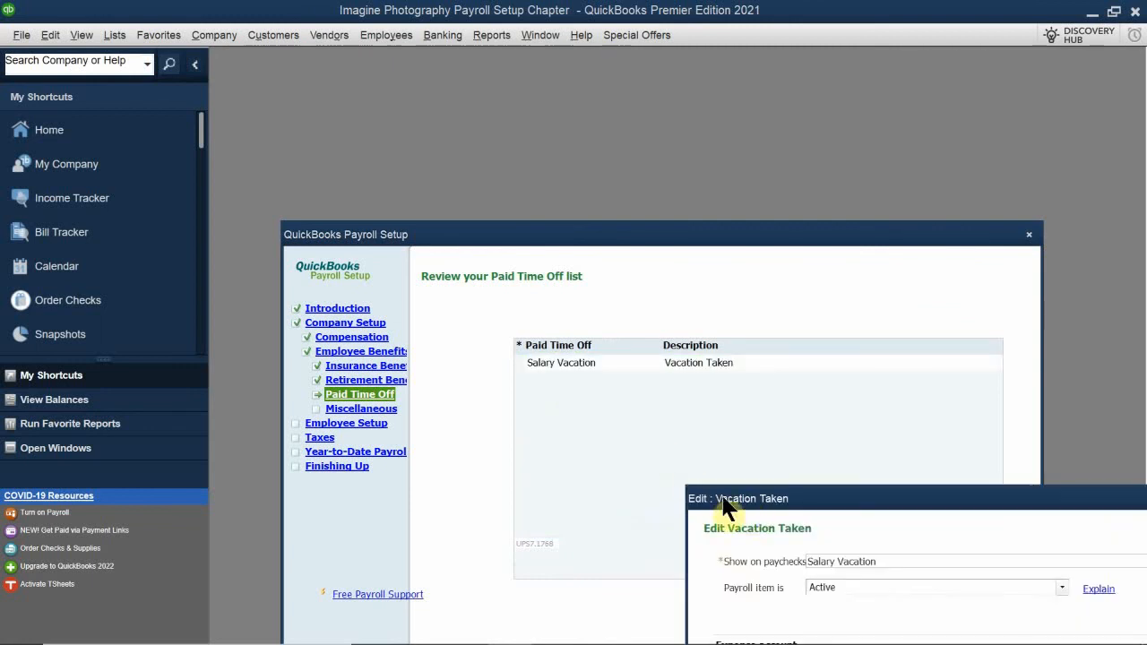
left_click_drag(720, 499, 430, 202)
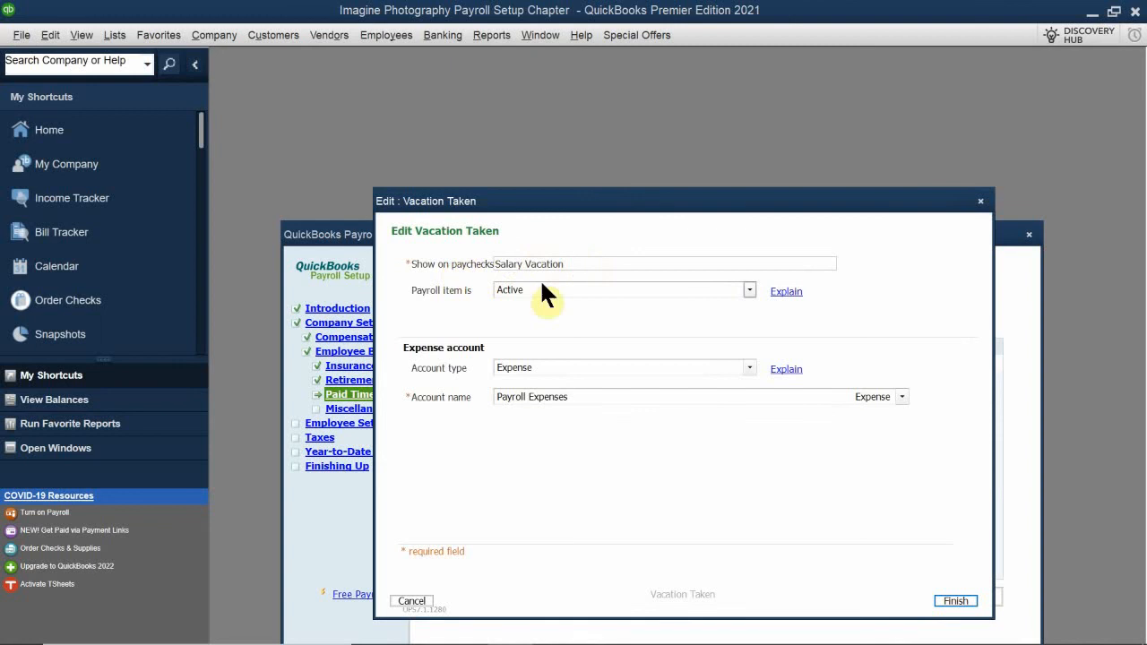
left_click(556, 398)
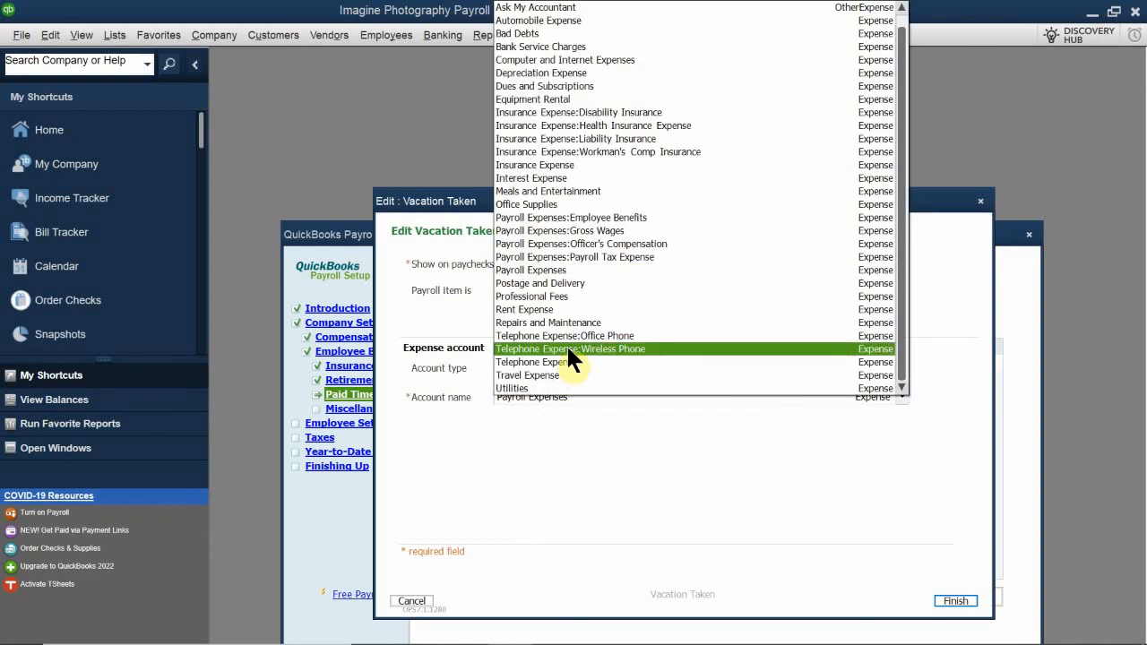
left_click(702, 230)
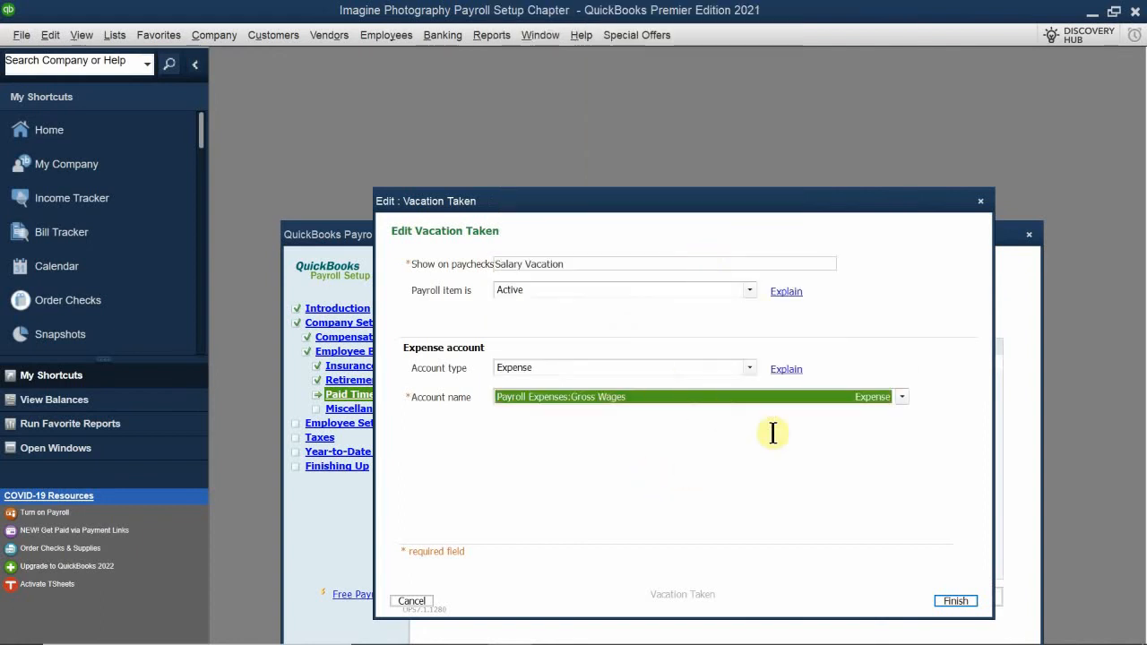
left_click(955, 601)
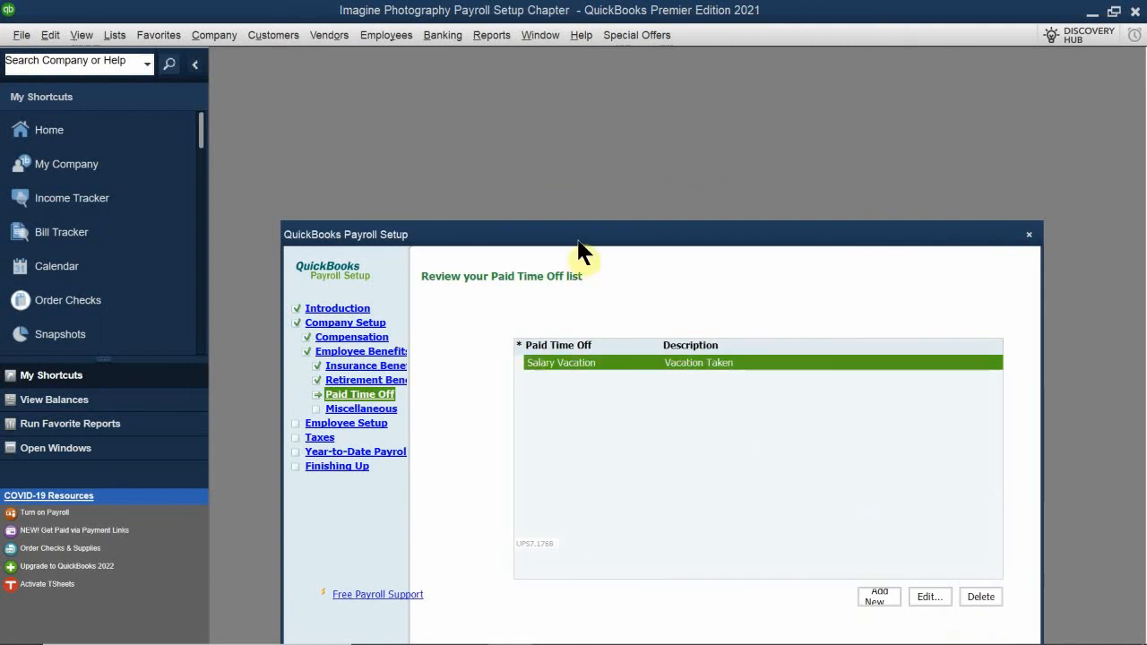
Continue from the Paid Time Off list to the additions and deductions setup, and position its dialog so all options are accessible
left_click_drag(581, 240, 607, 139)
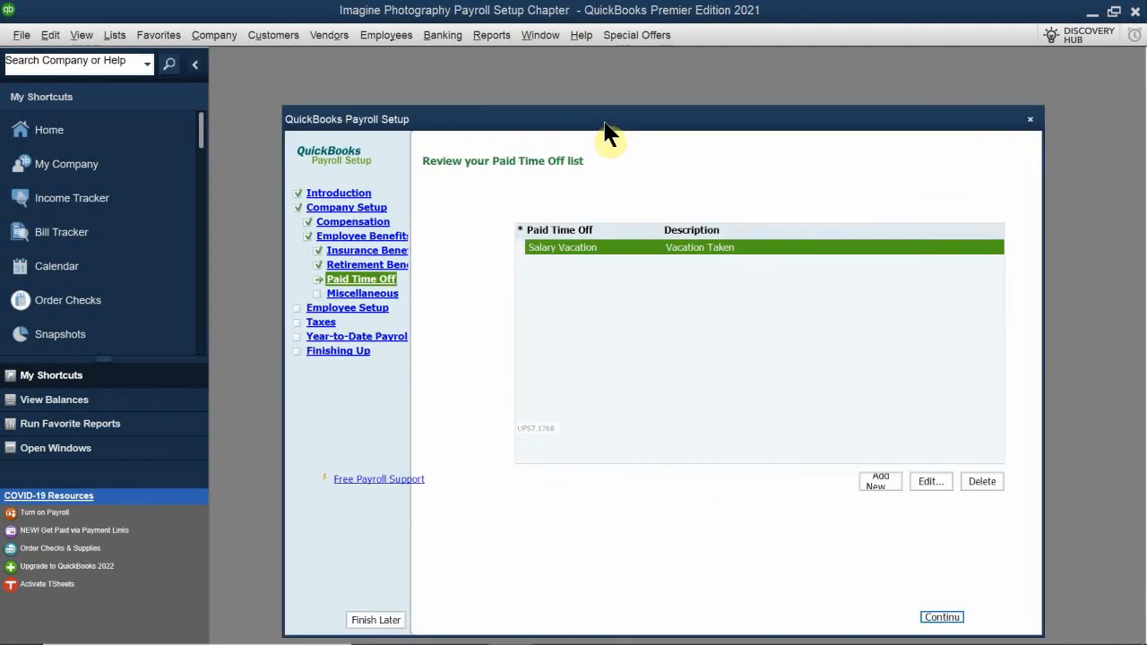
left_click(943, 618)
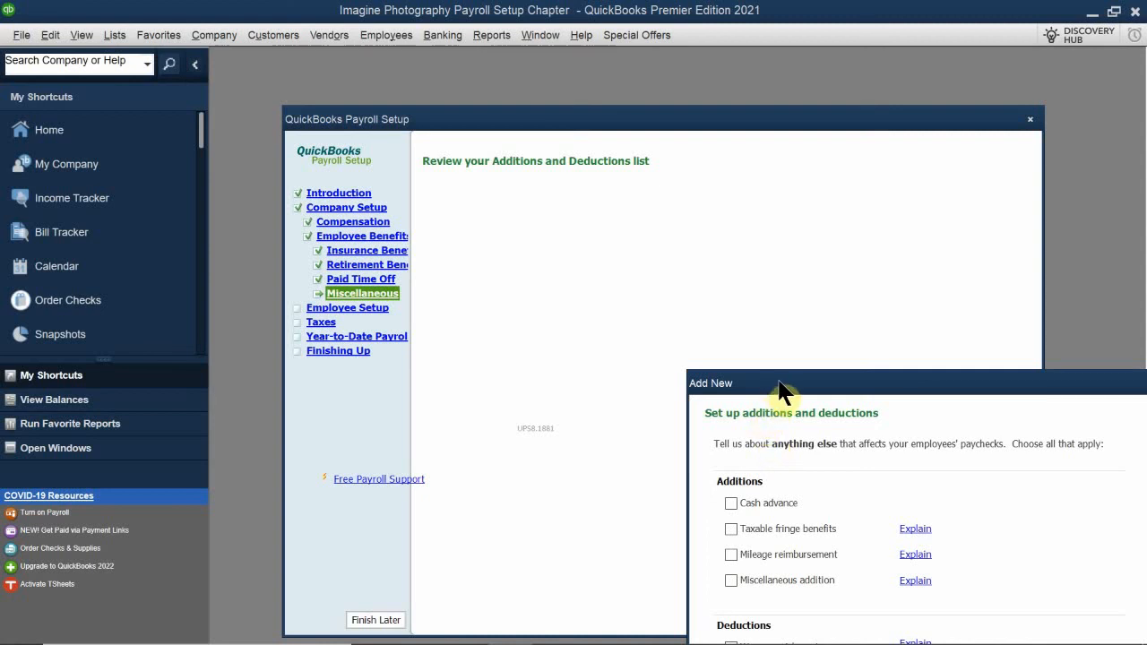
left_click_drag(782, 383, 535, 220)
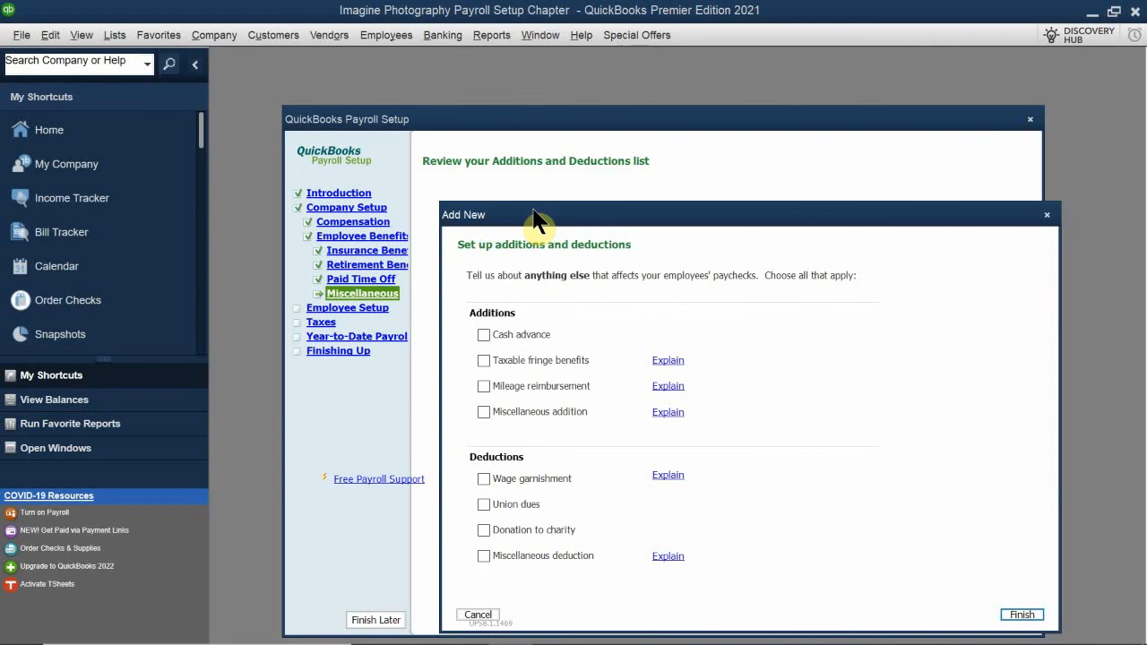
left_click_drag(540, 224, 551, 287)
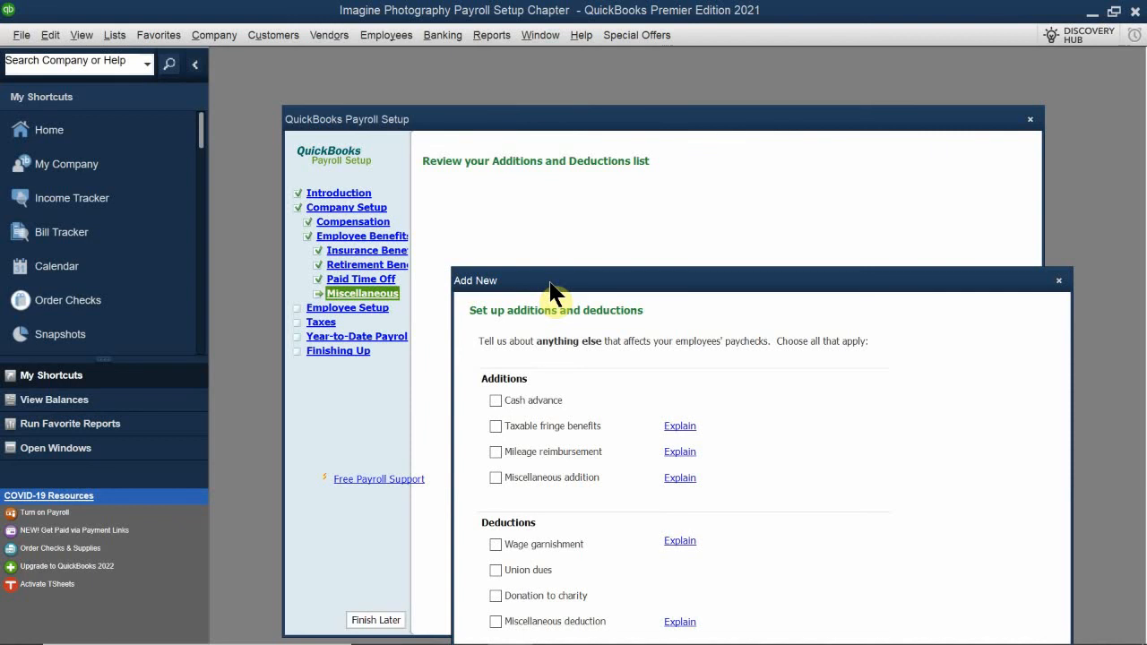
left_click_drag(551, 291, 533, 188)
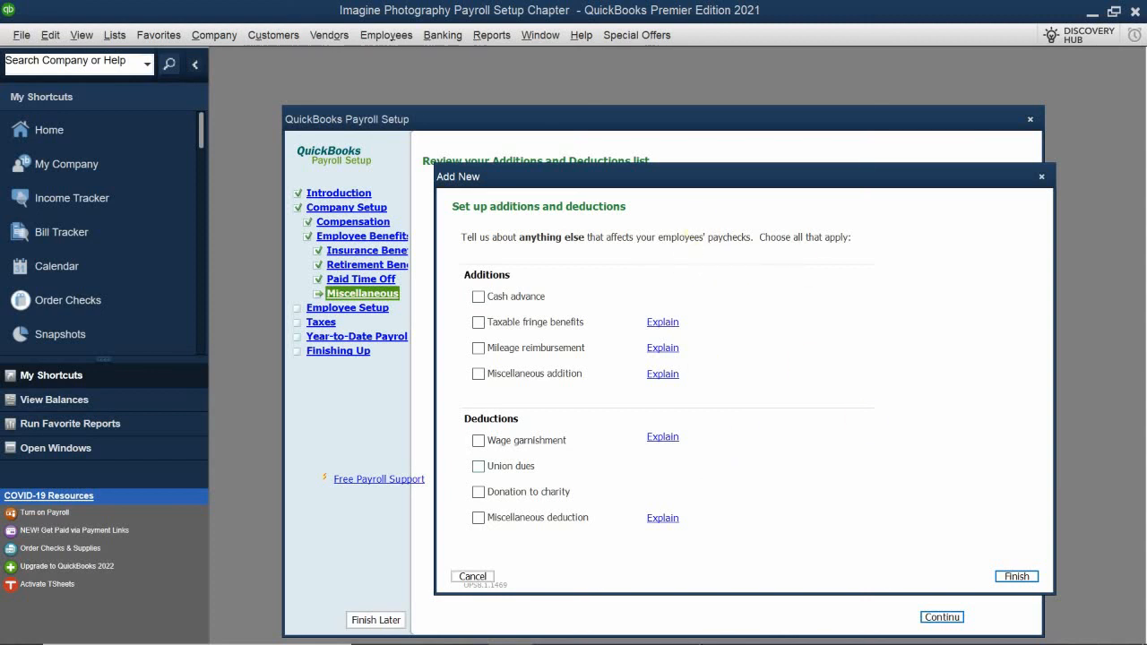
mouse_move(696, 637)
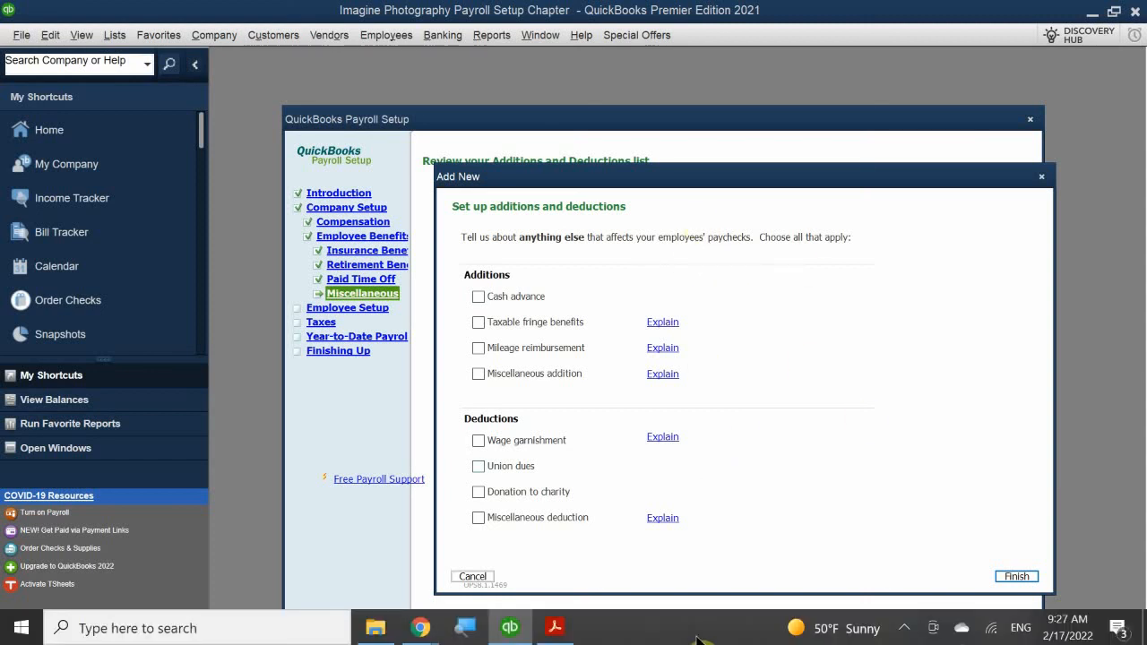
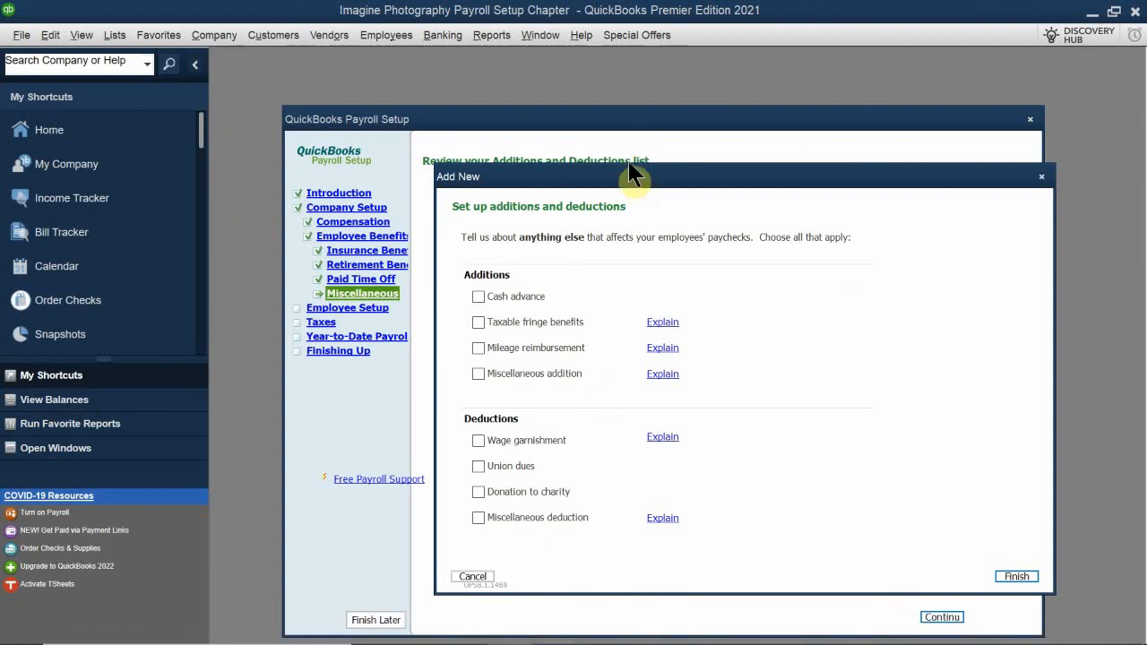
Finish the additions and deductions setup without selecting any items and continue to the Employee Setup section
left_click_drag(632, 175, 571, 164)
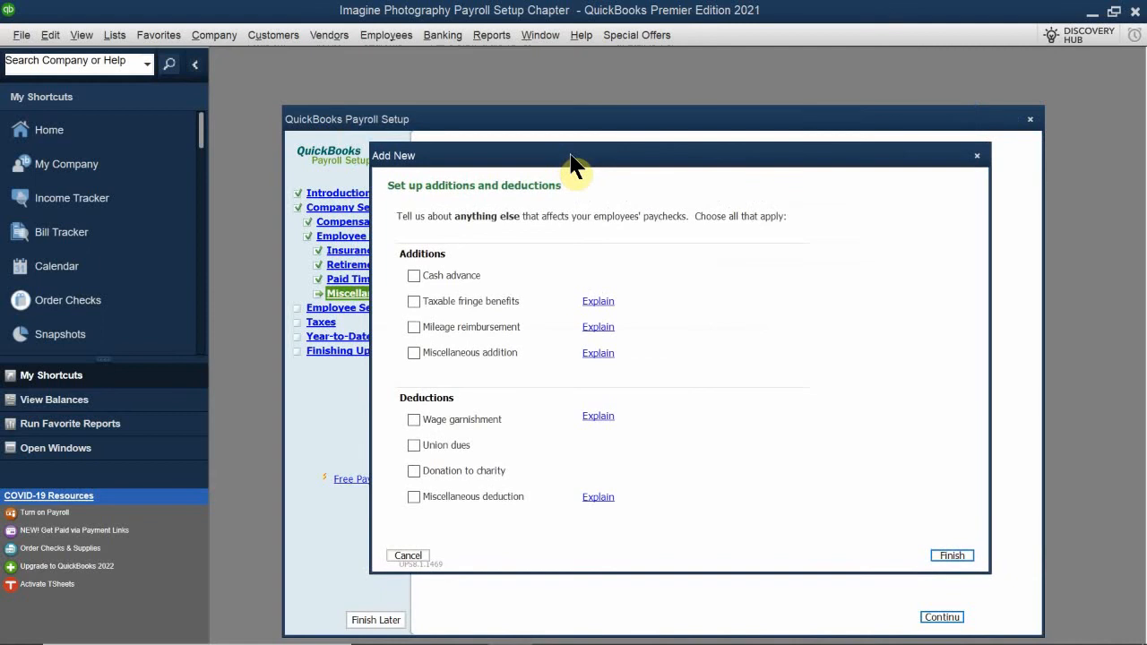
left_click(952, 556)
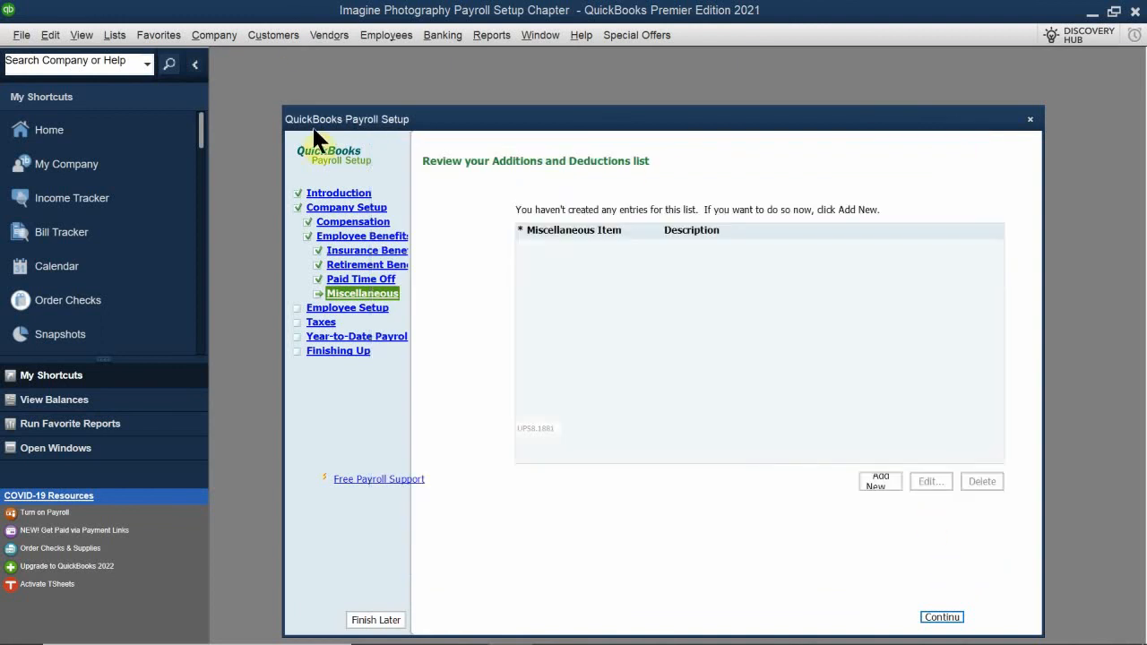
left_click(945, 617)
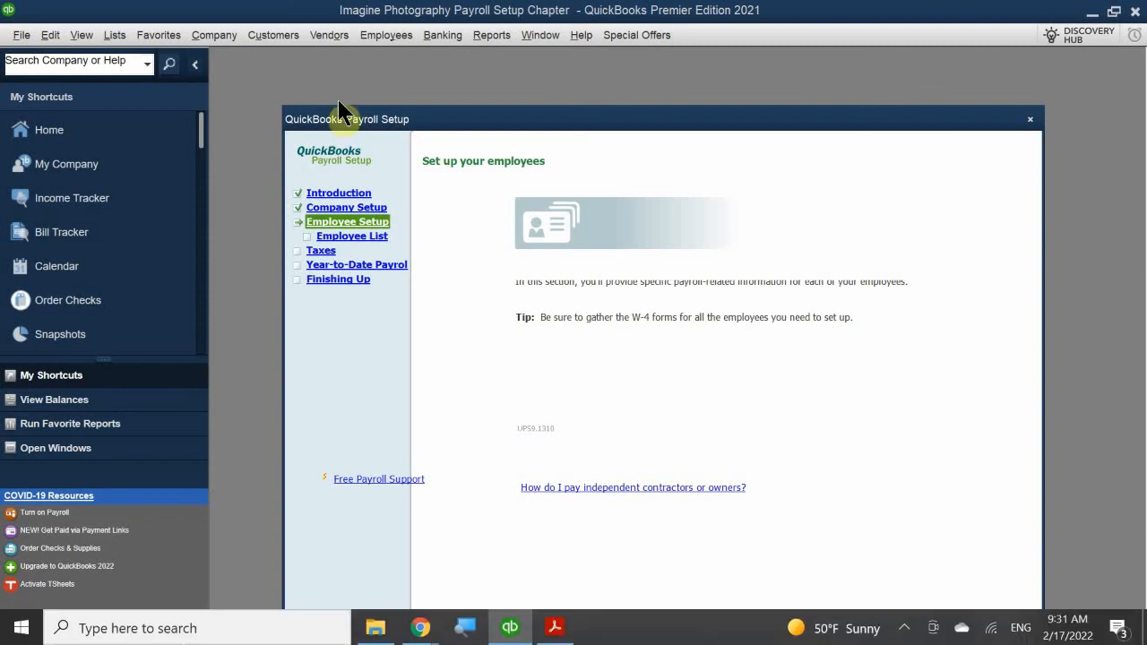
Continue to the employee list and position the New Employee form so all its fields are accessible
left_click_drag(493, 120, 495, 89)
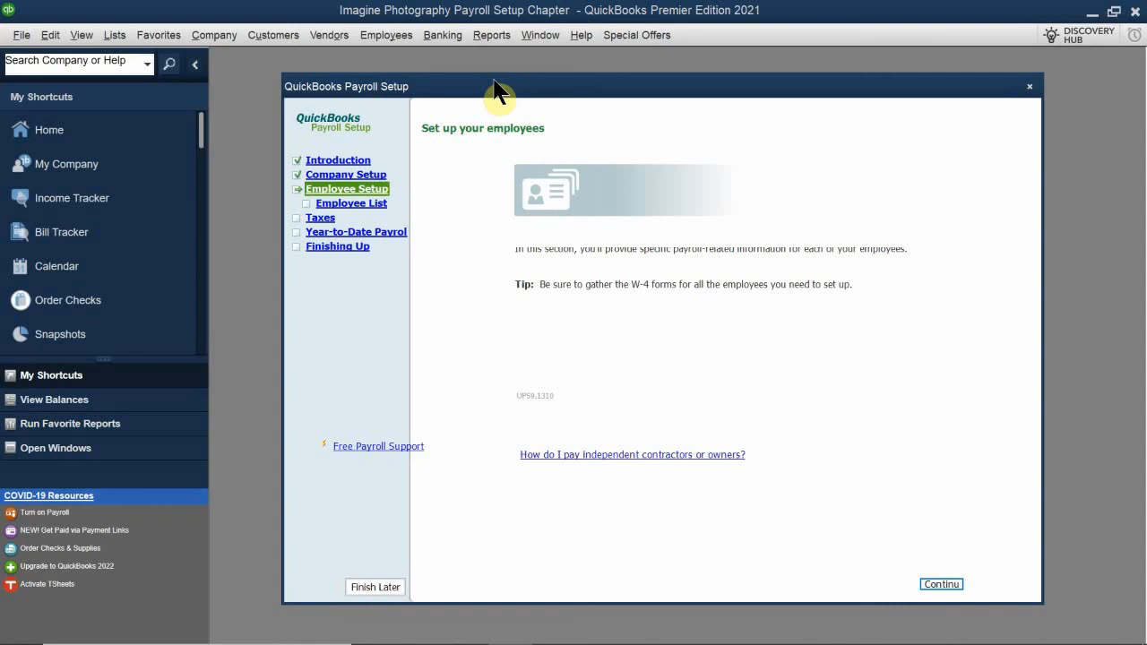
left_click(942, 583)
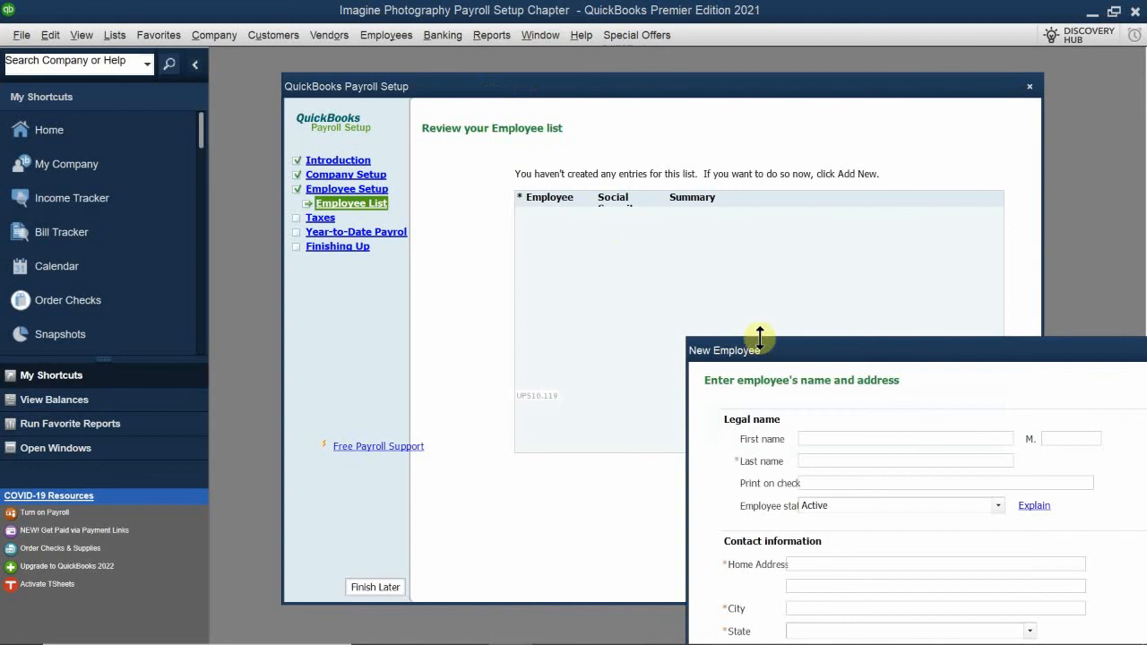
left_click_drag(769, 354, 448, 215)
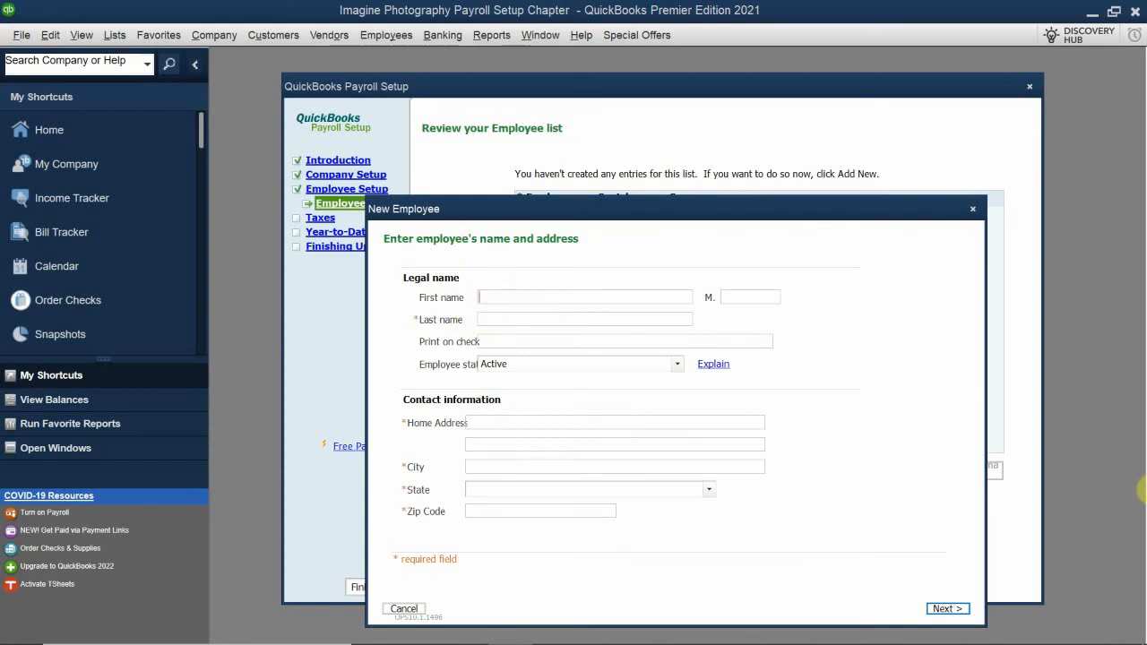
Enter the new employee's first name and last name in the legal name section
type("K")
type("ate")
key("BackSpace")
key("BackSpace")
key("BackSpace")
type("ati")
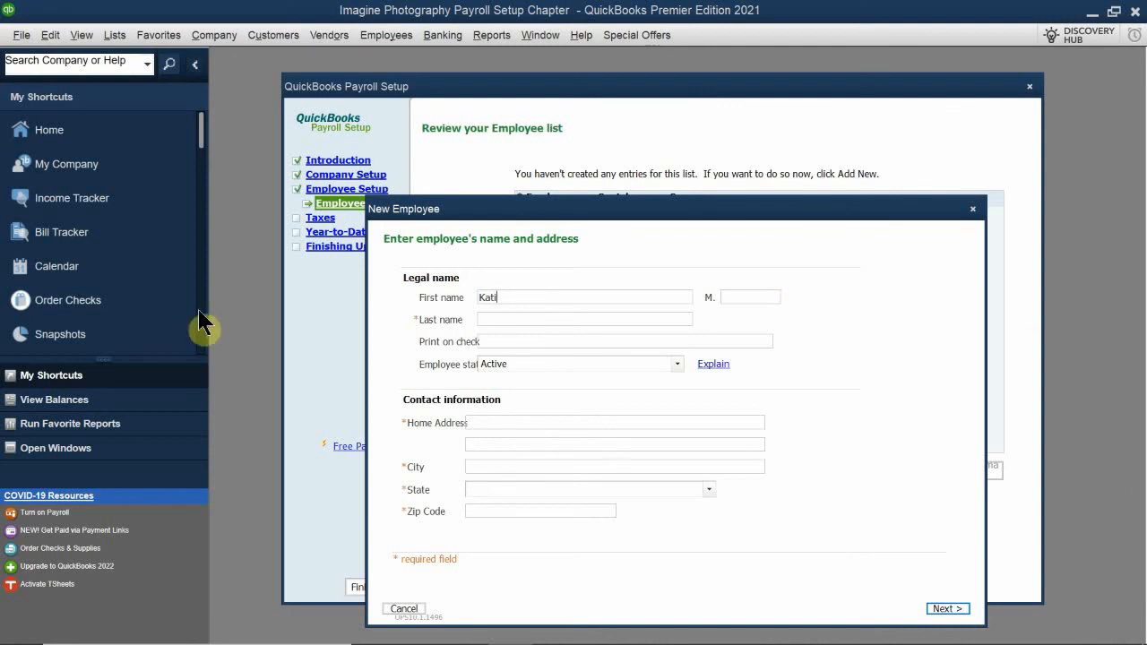
left_click(525, 320)
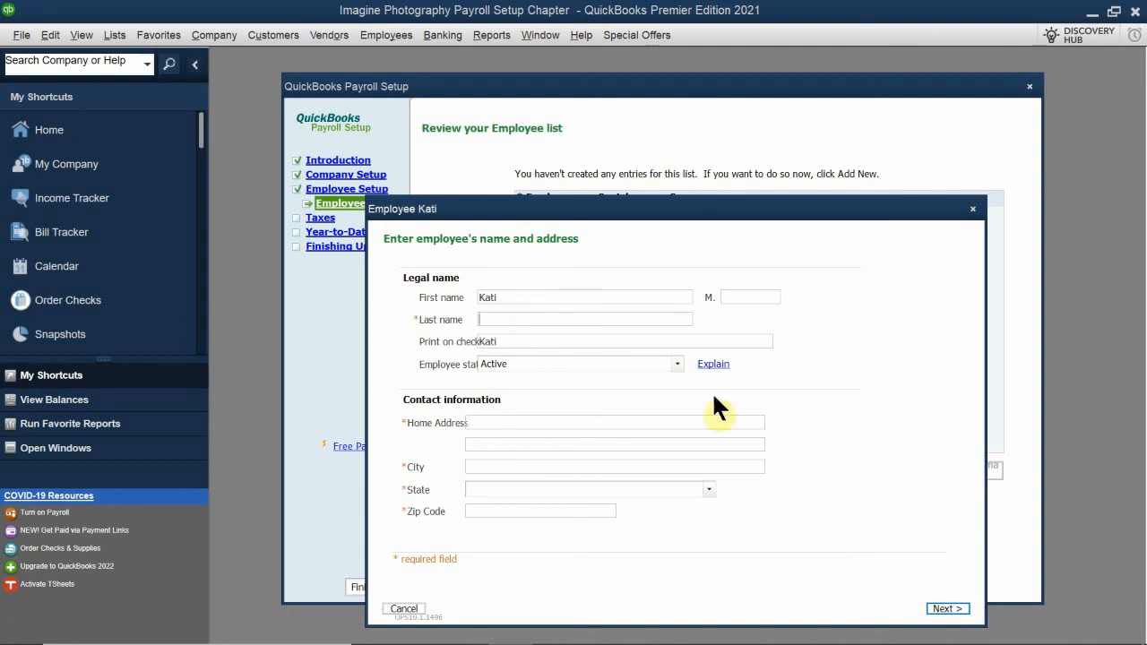
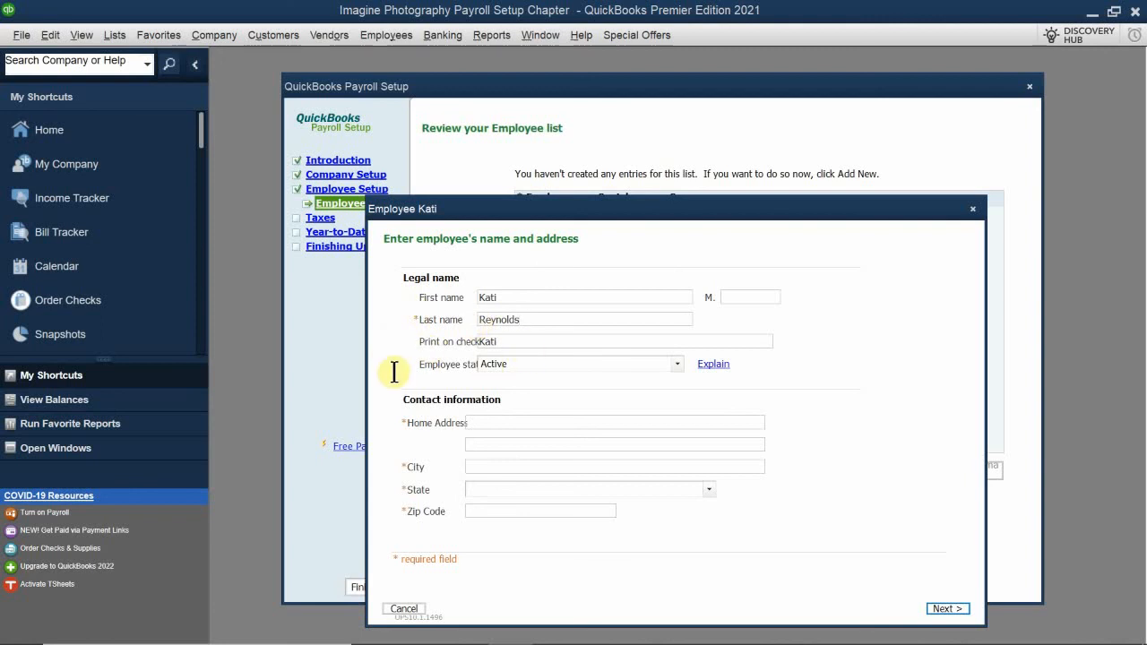
Change the print-on-check name to use the employee's full first name, and keep the employee status as Active
left_click(521, 341)
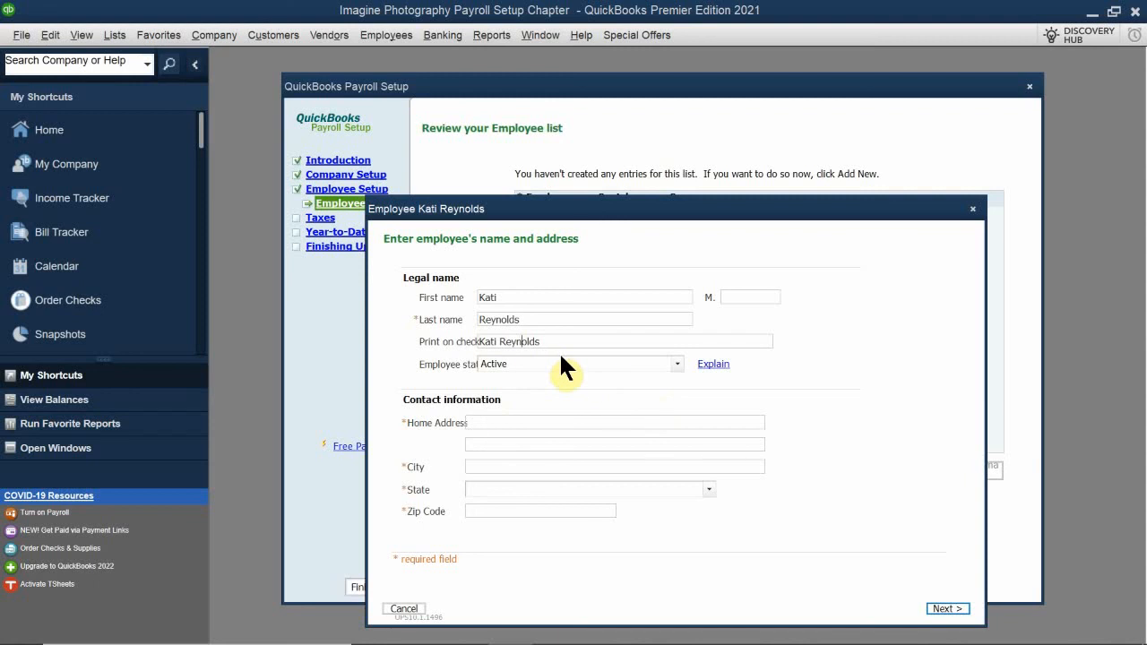
left_click(498, 340)
type("ilyn")
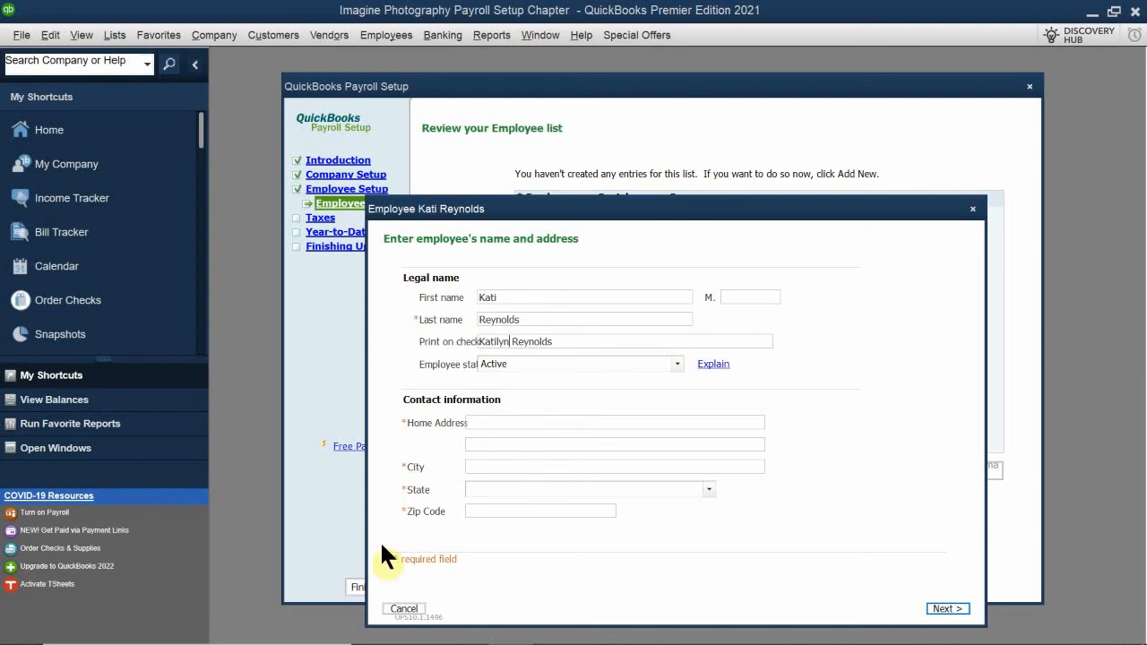
left_click(678, 363)
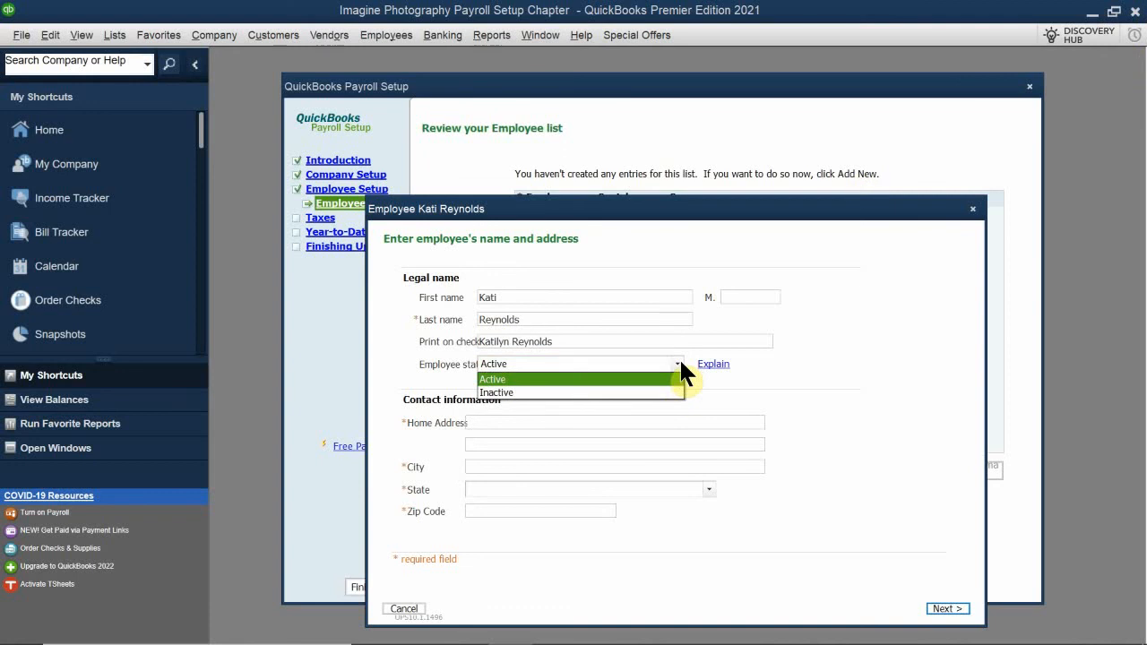
left_click(680, 363)
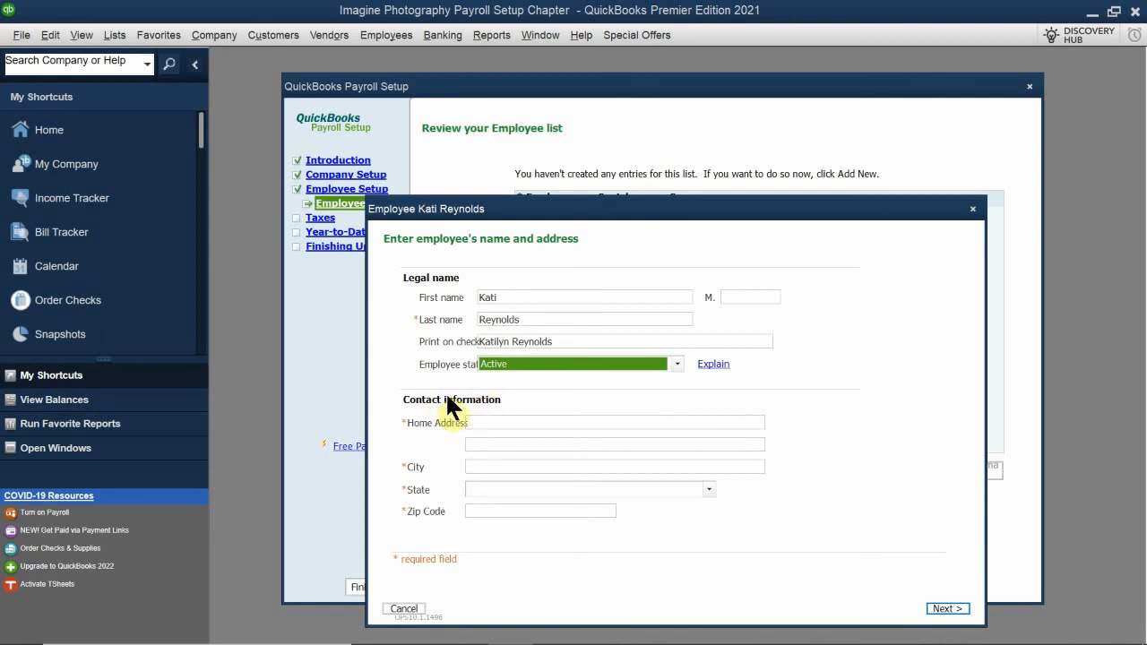
Enter the employee's home street address and city in the contact information
left_click(493, 419)
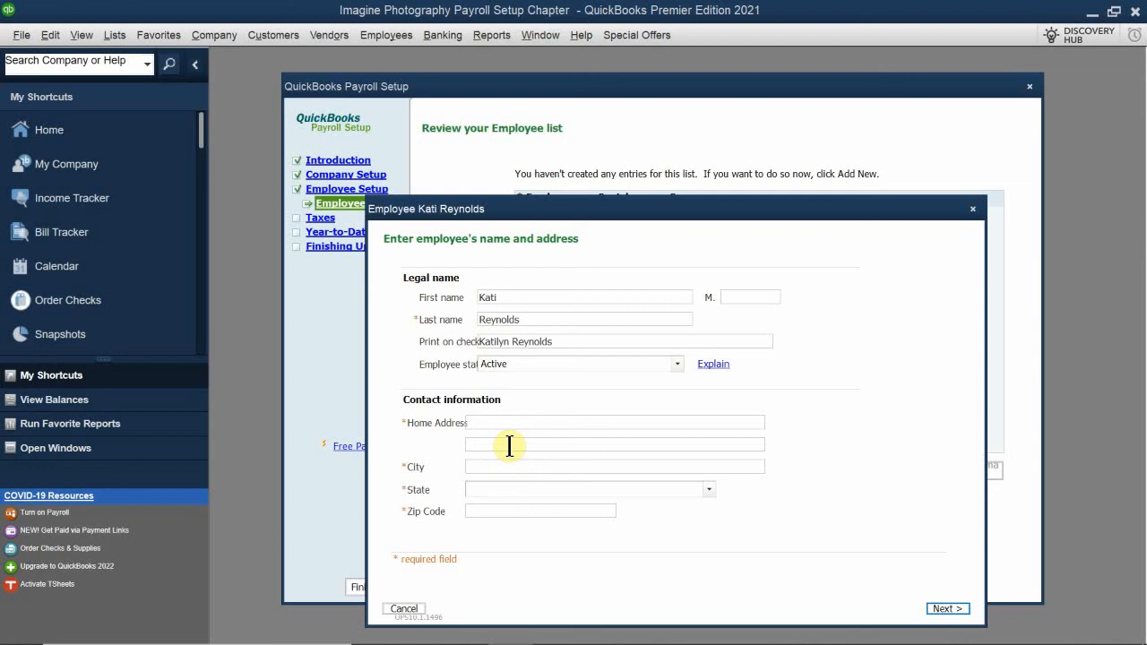
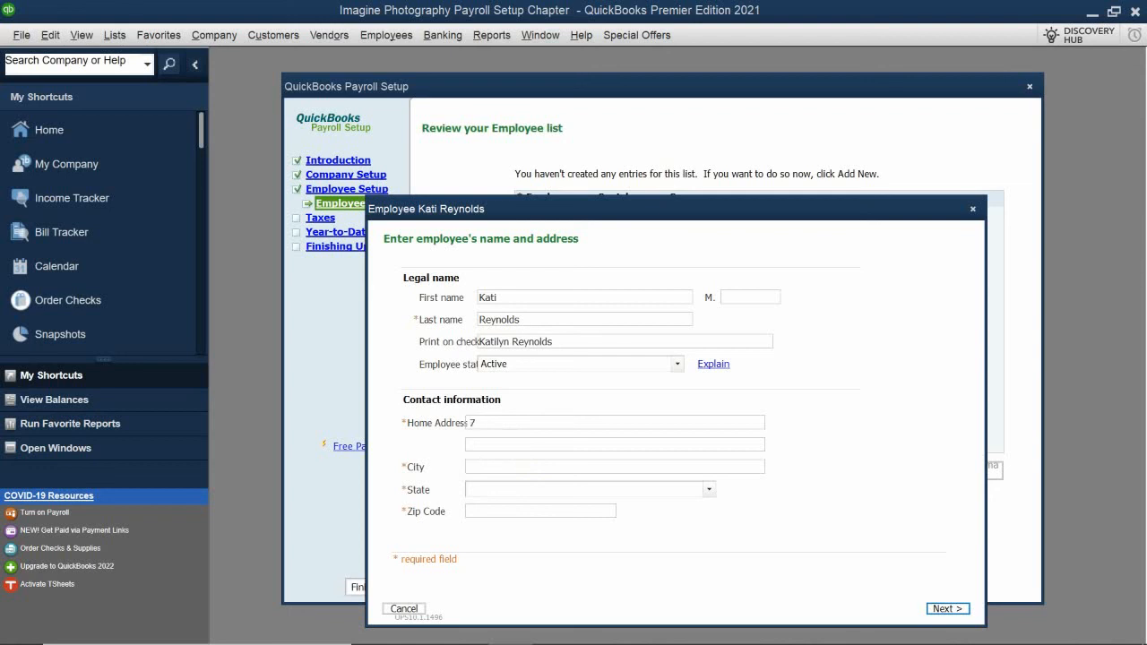
left_click(490, 462)
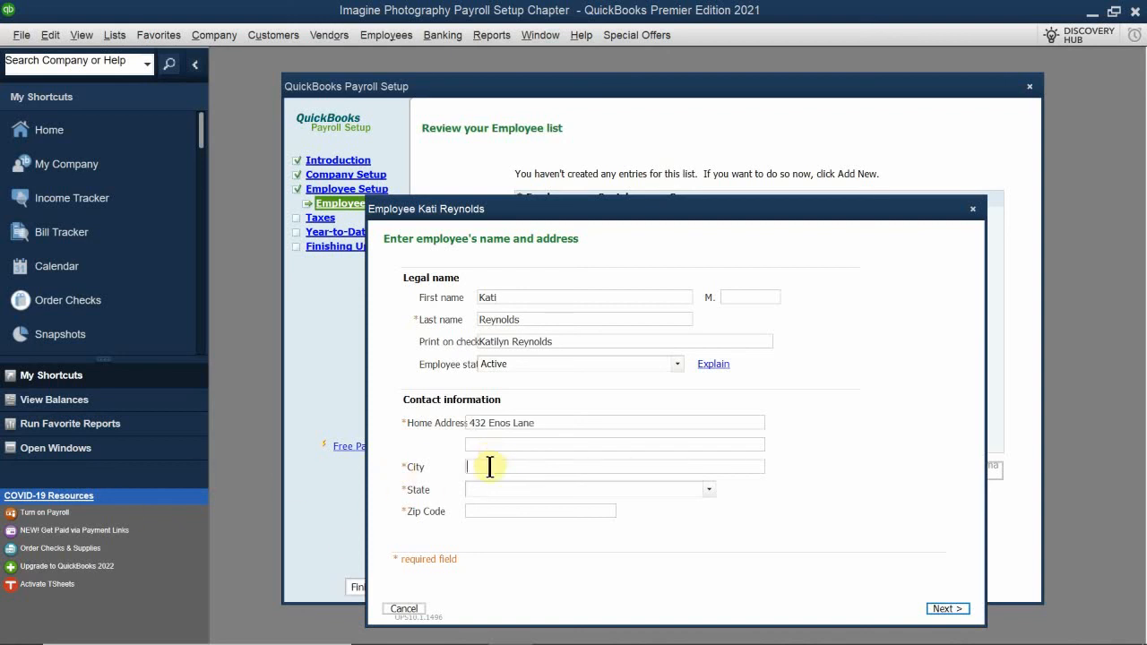
type("Danville")
Choose CA - California as the employee's state and enter the zip code
left_click(494, 488)
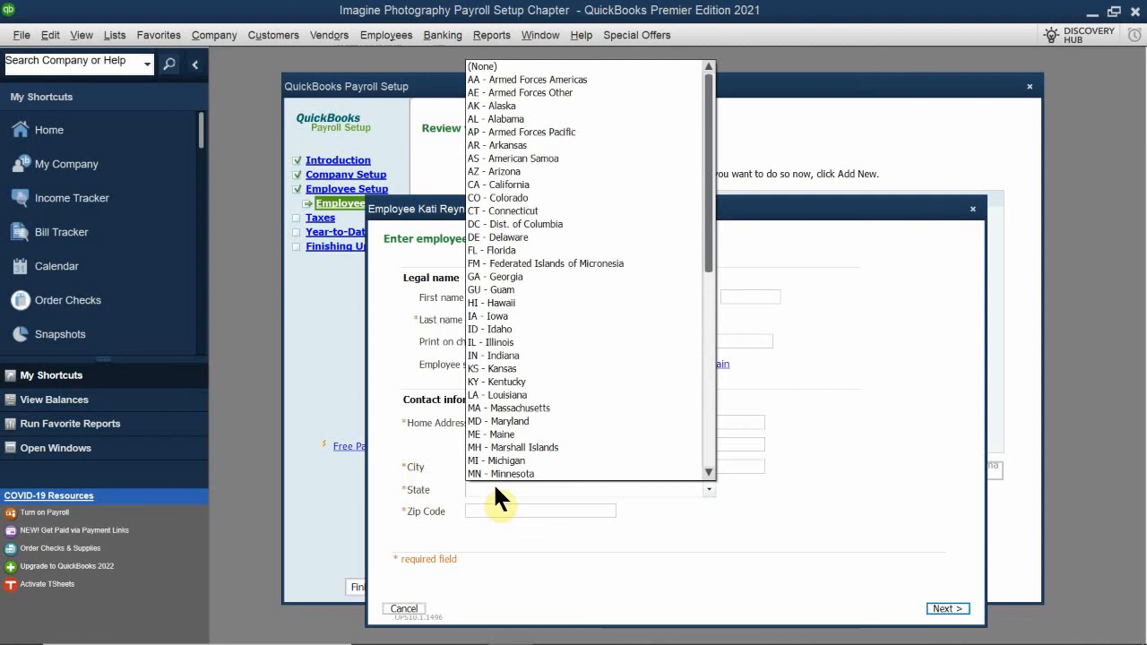
left_click(615, 183)
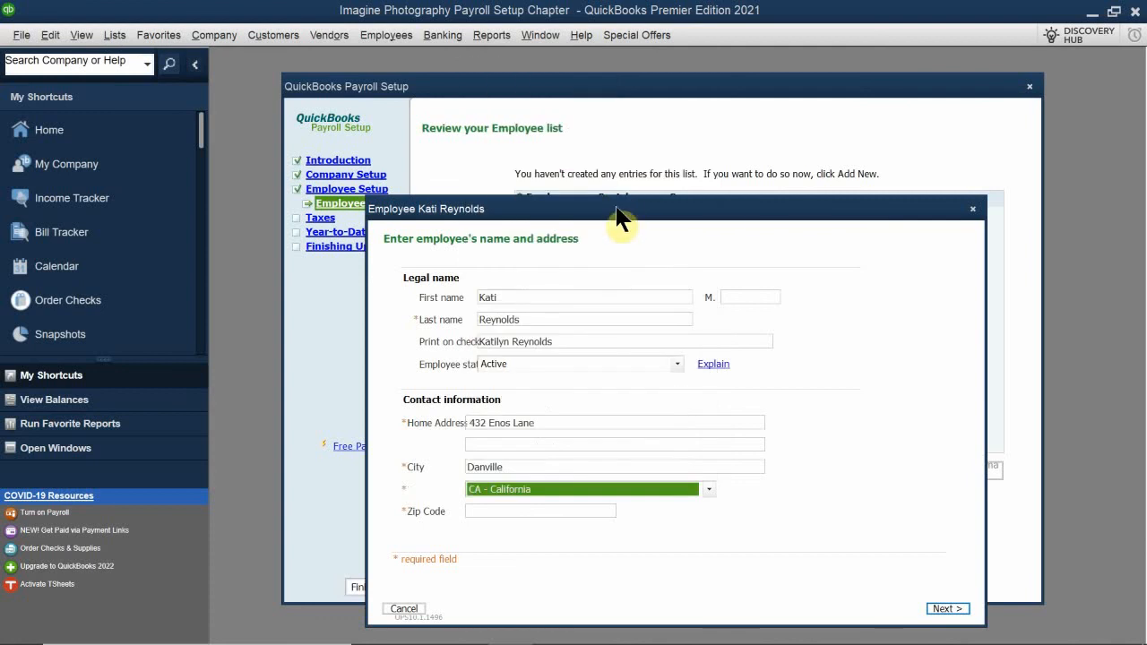
left_click(486, 520)
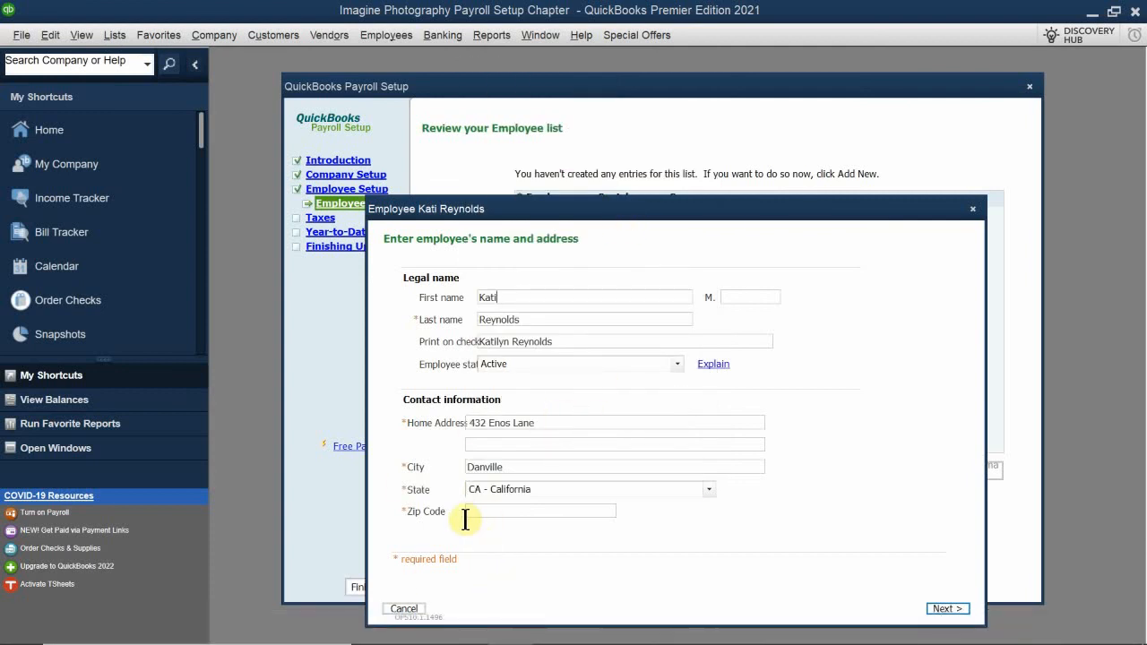
left_click(477, 513)
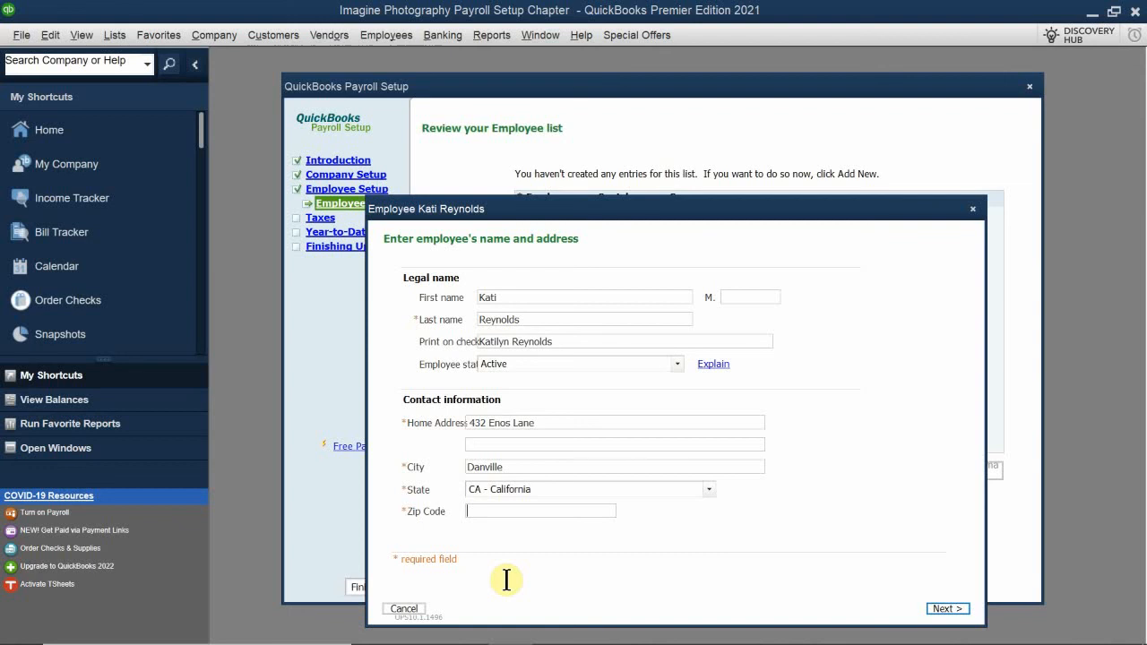
type("94")
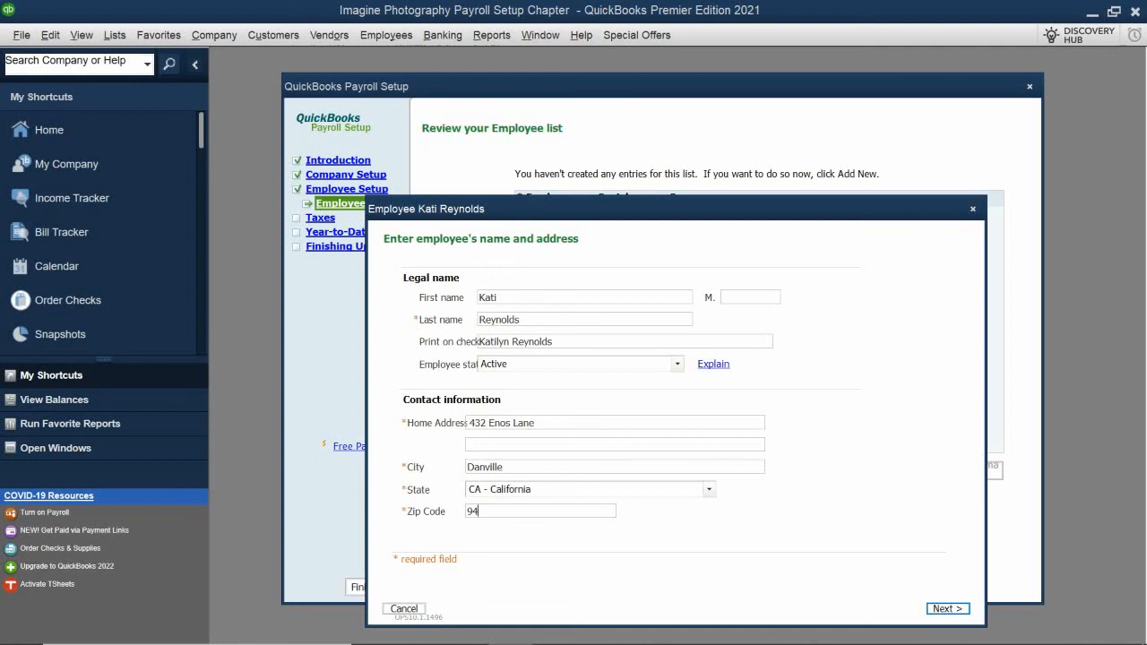
type("501")
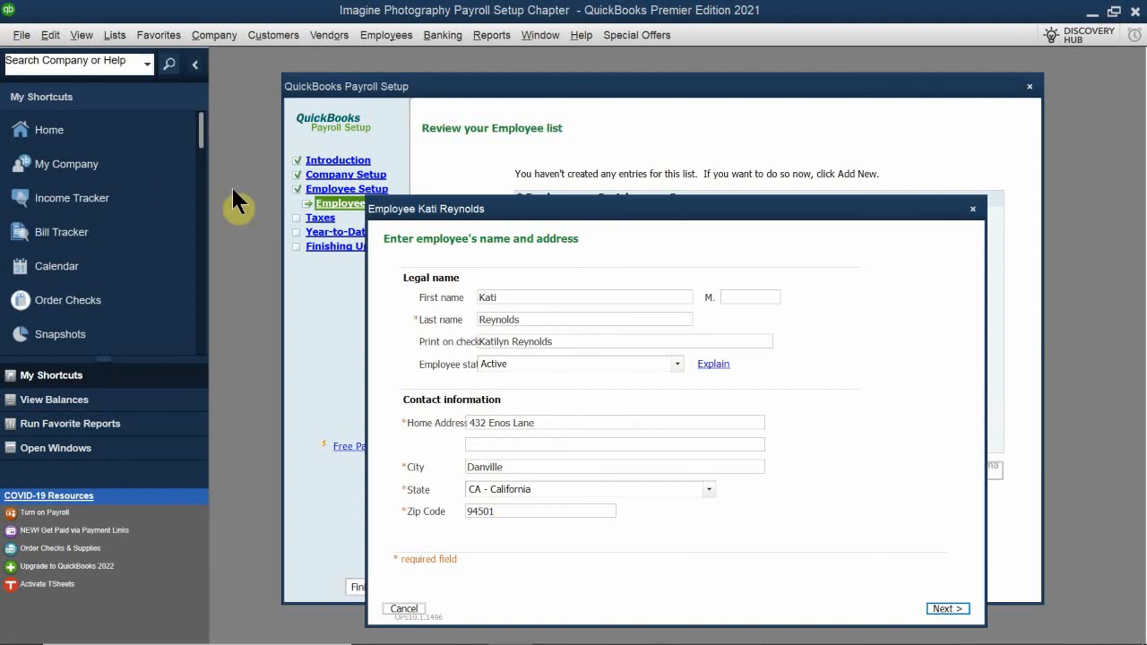
Proceed to the employee's hiring information and keep Regular as the employee type
left_click_drag(480, 222, 447, 166)
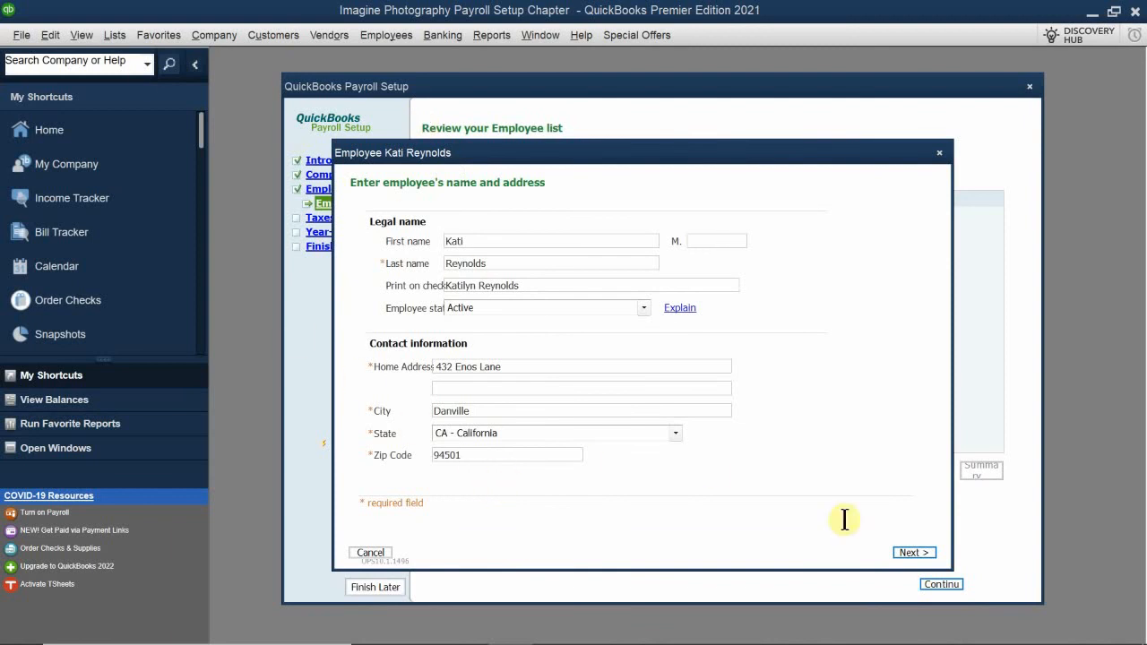
left_click(910, 556)
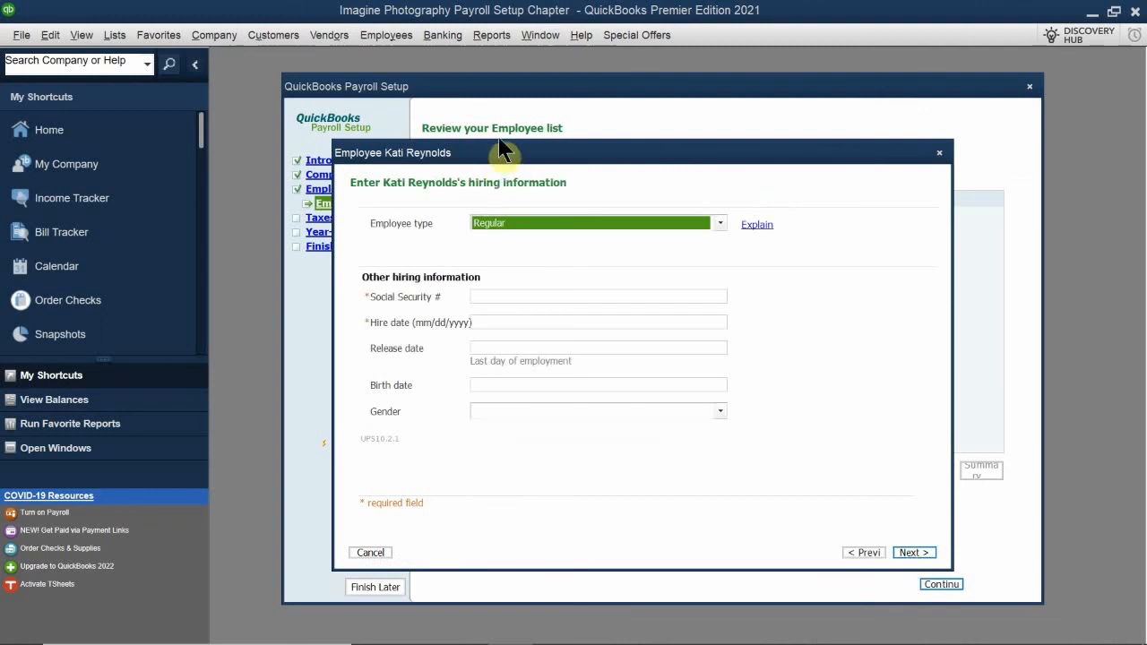
left_click_drag(498, 144, 455, 185)
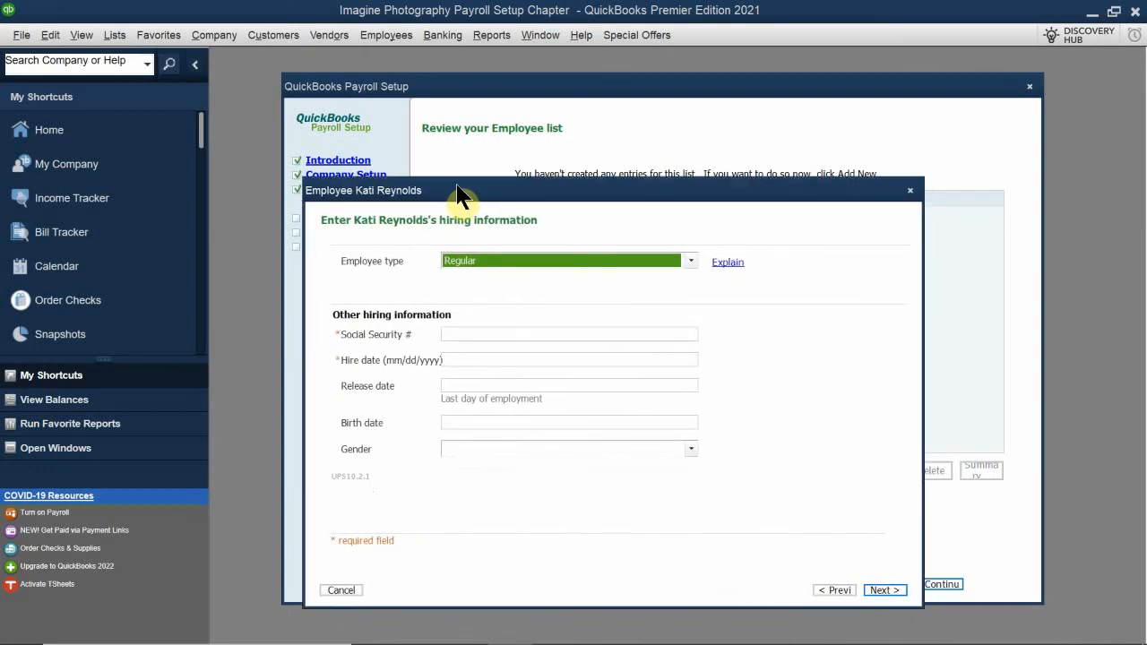
left_click(470, 260)
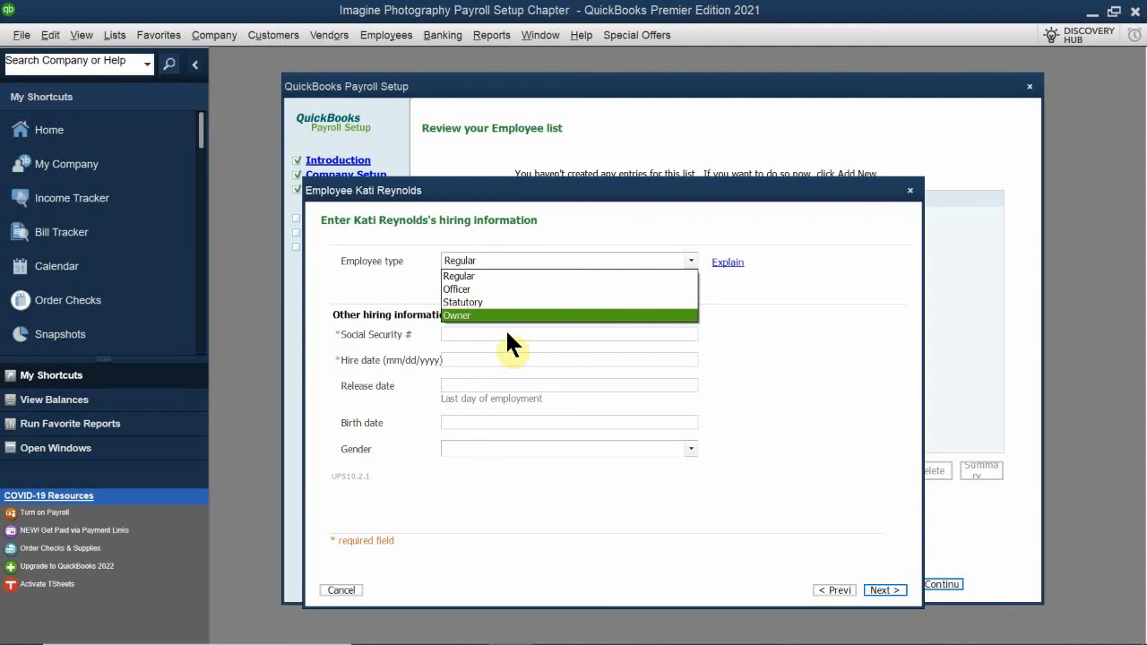
left_click(521, 276)
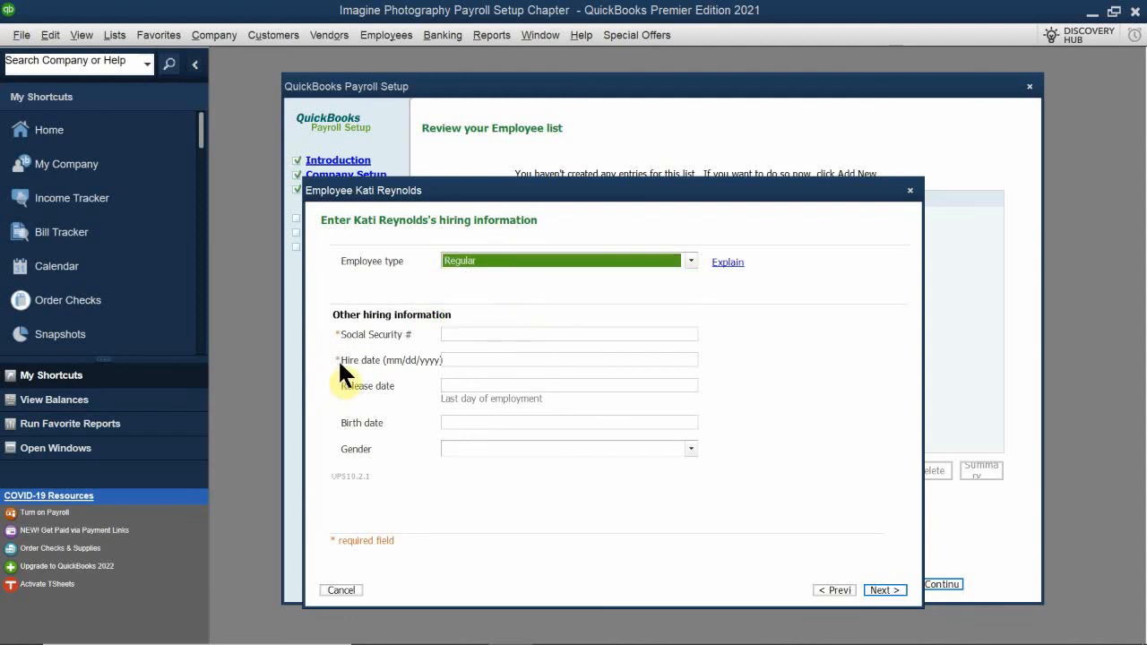
Enter the employee's Social Security number and set the hire date to 4/1/2008
left_click(443, 337)
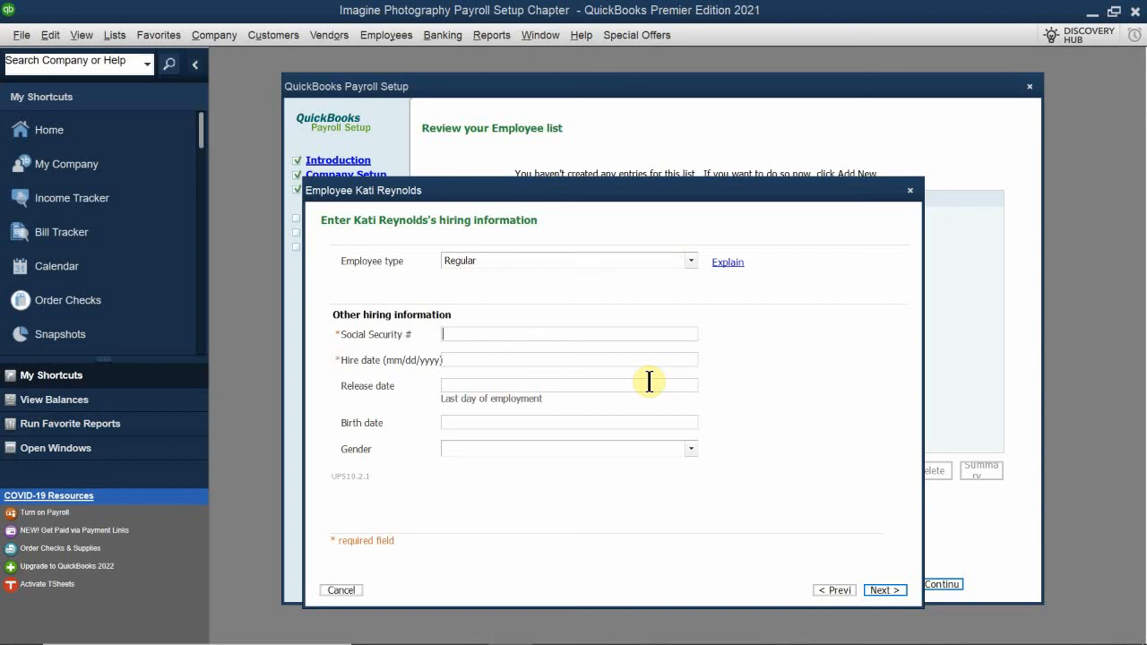
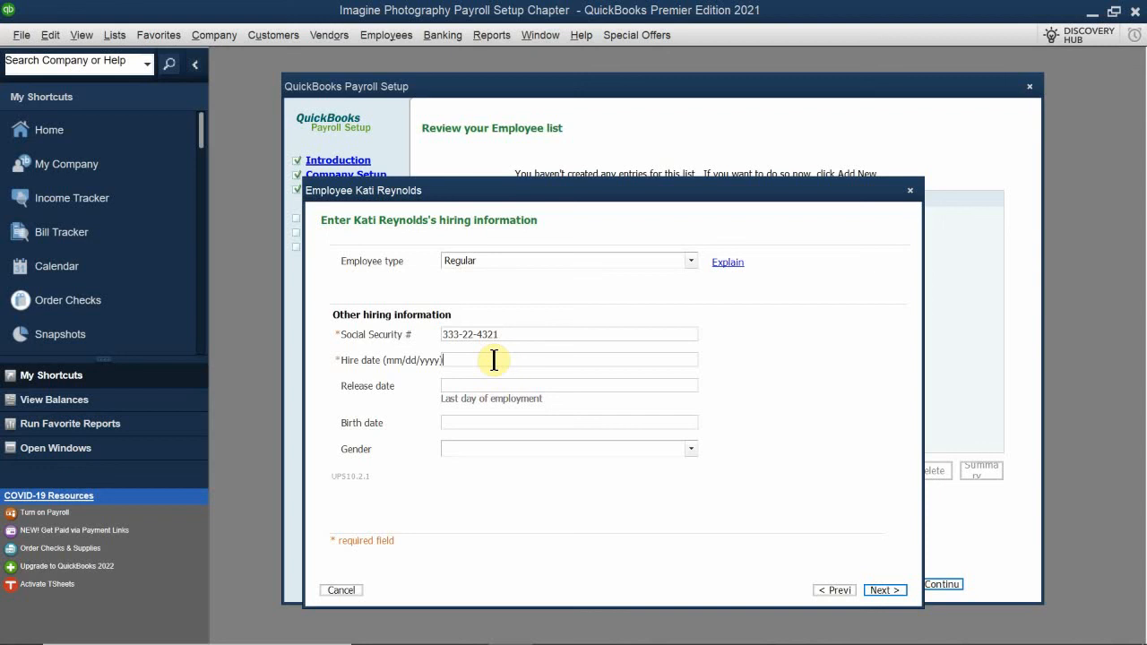
type("4/")
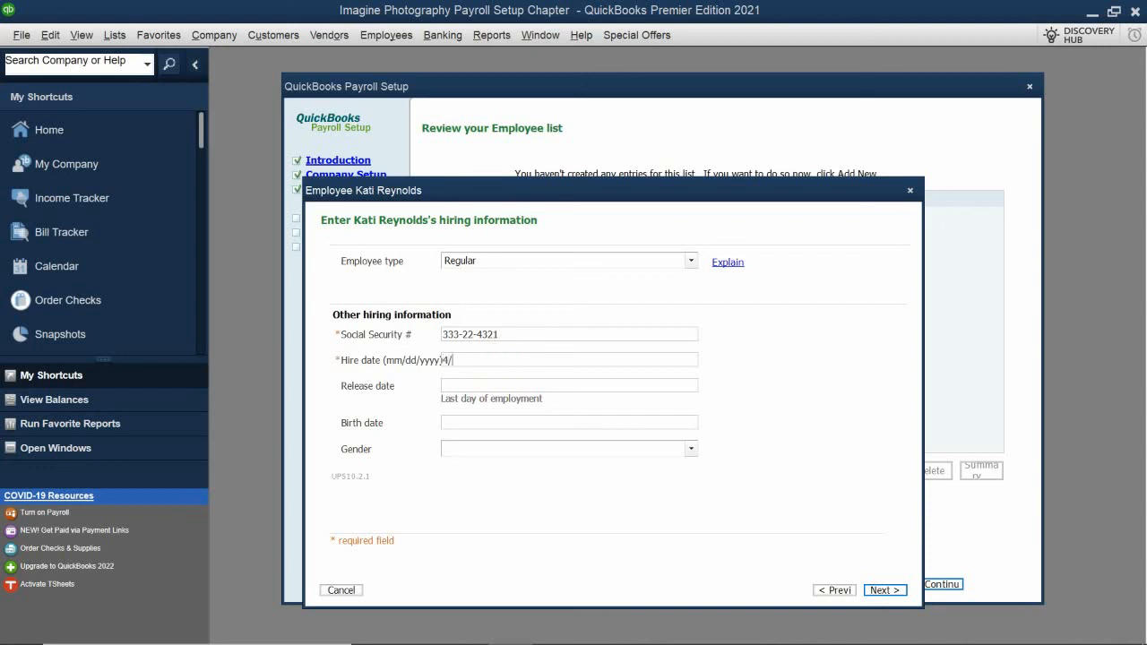
type("1/2008")
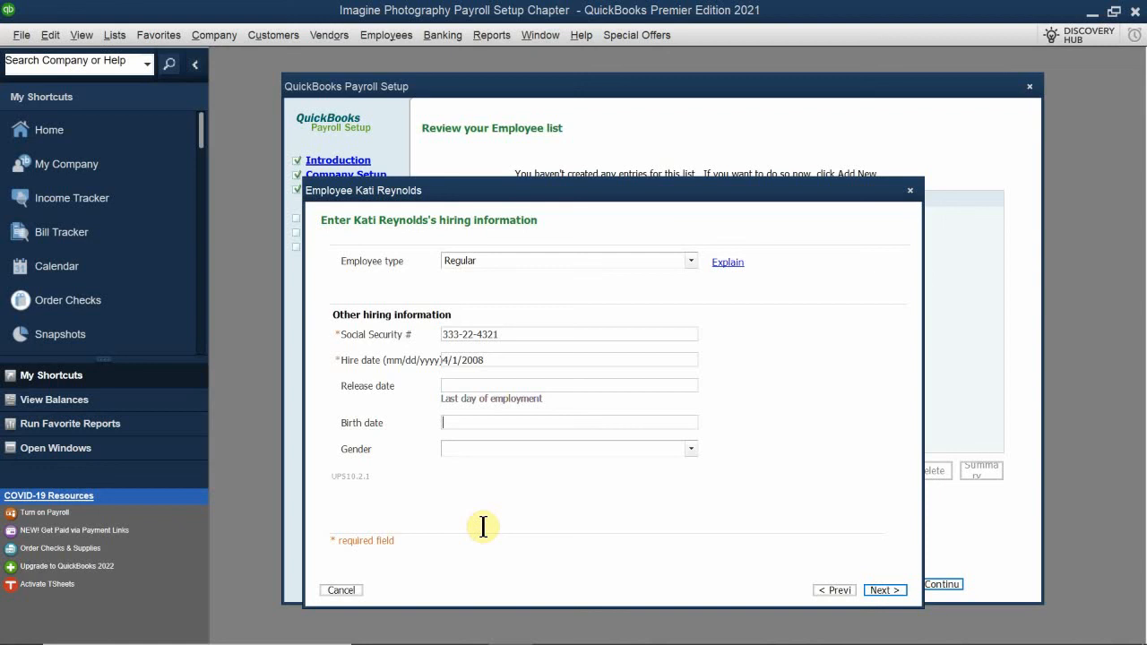
Enter the employee's birth date, choose Female as the gender, and proceed to the pay setup
type("1/31/")
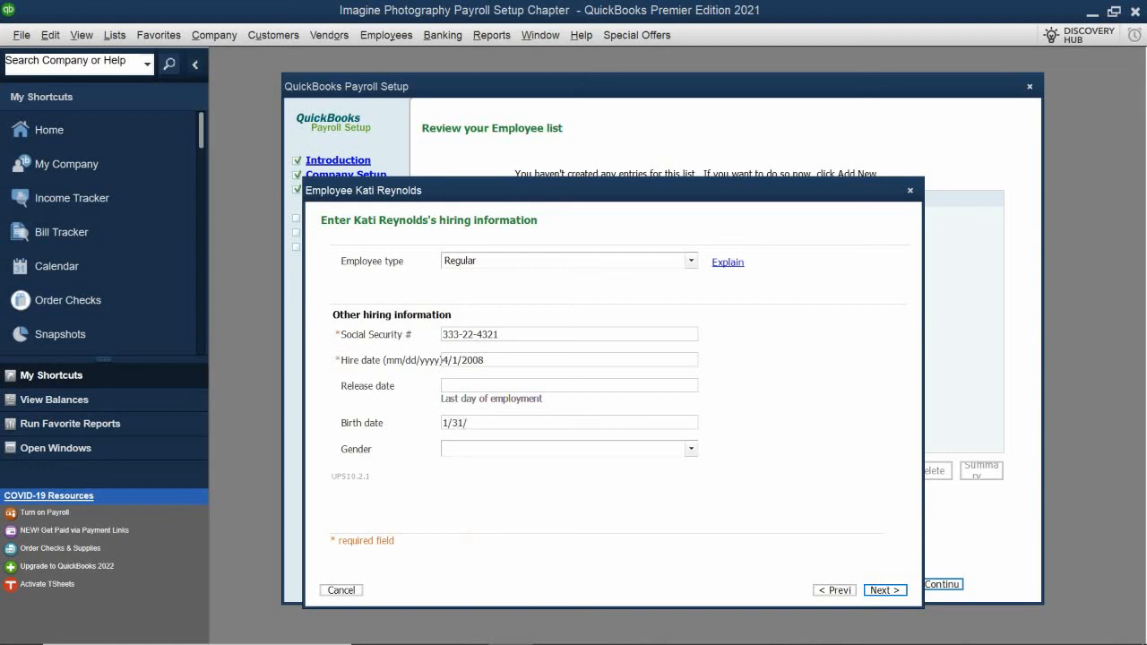
type("1973")
left_click(520, 449)
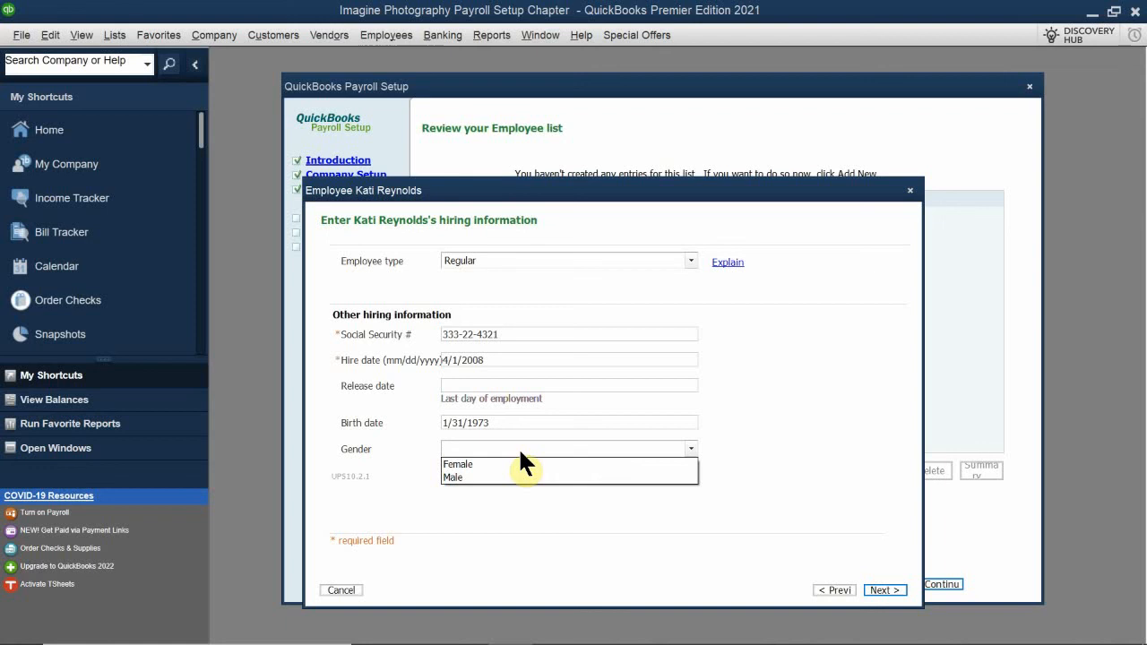
left_click(520, 451)
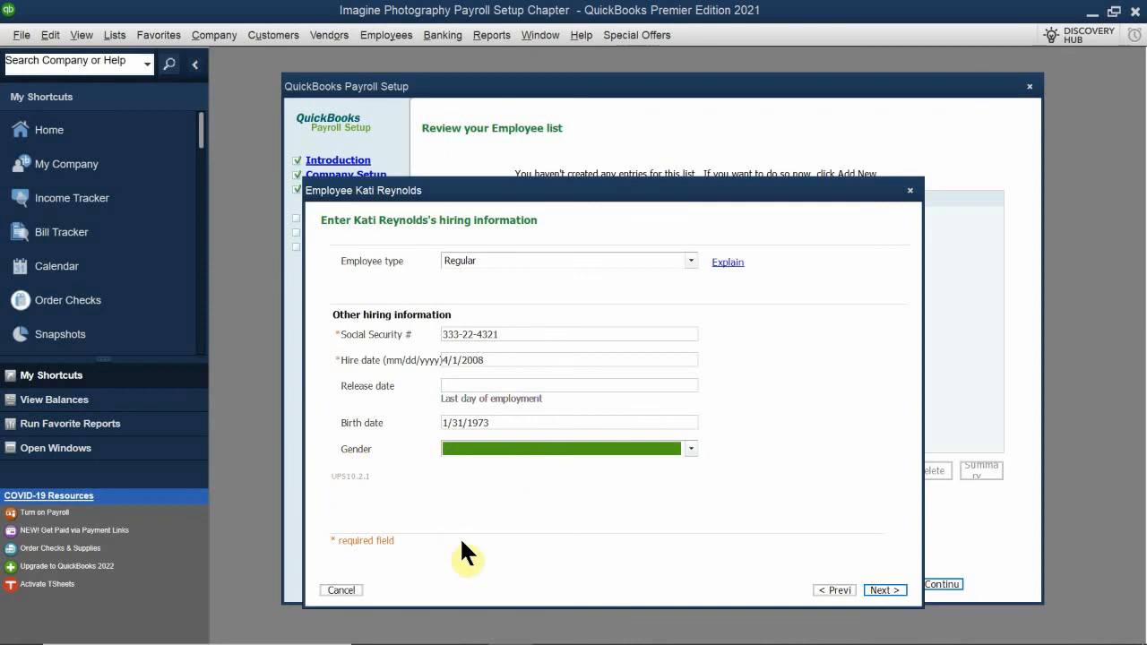
left_click(490, 448)
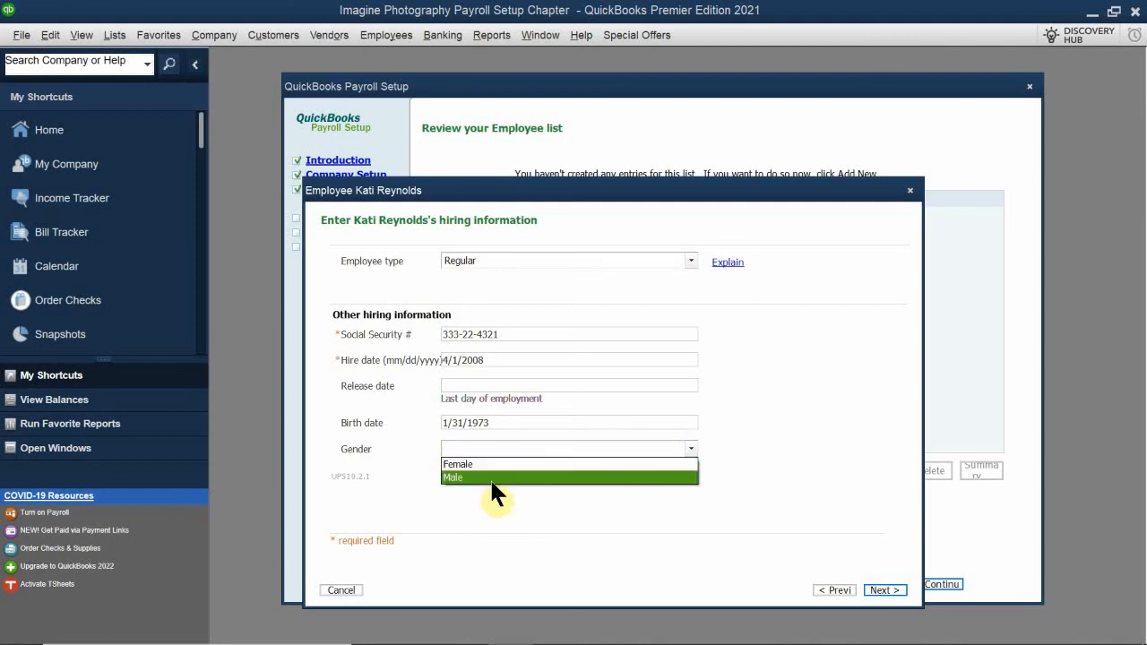
left_click(495, 464)
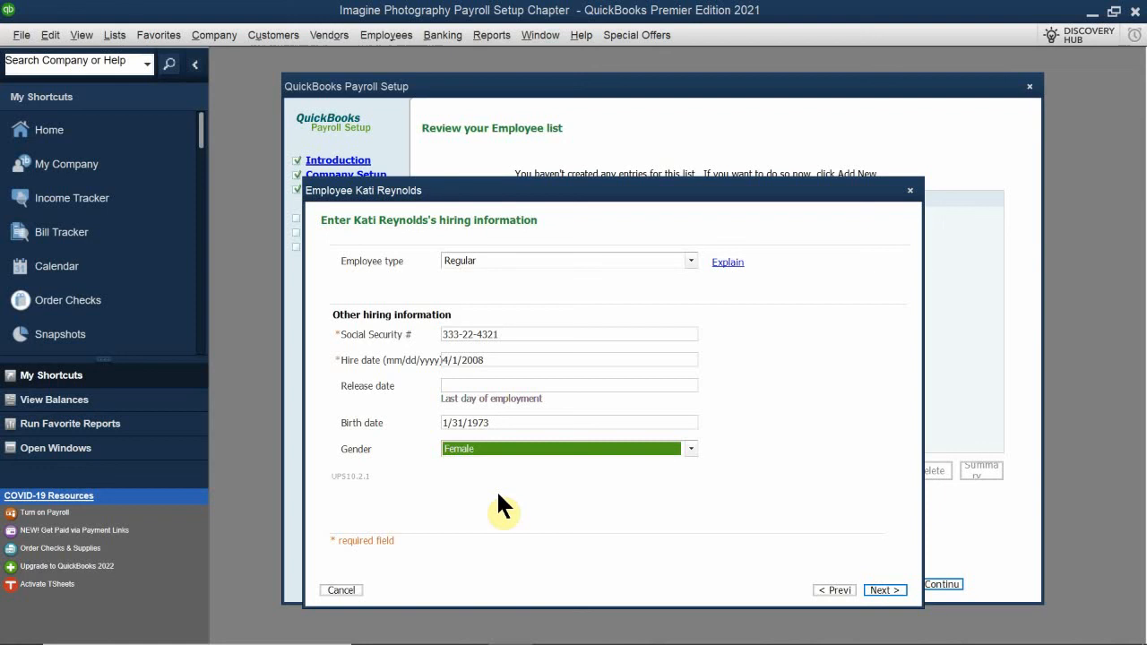
left_click(515, 448)
left_click(509, 463)
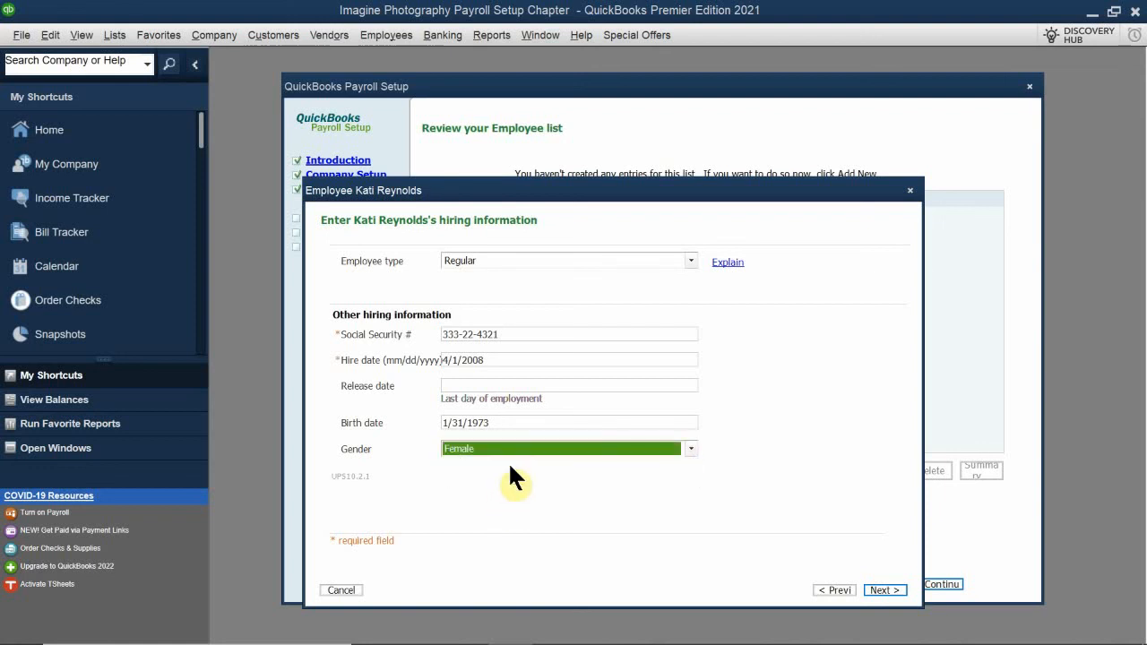
left_click(886, 591)
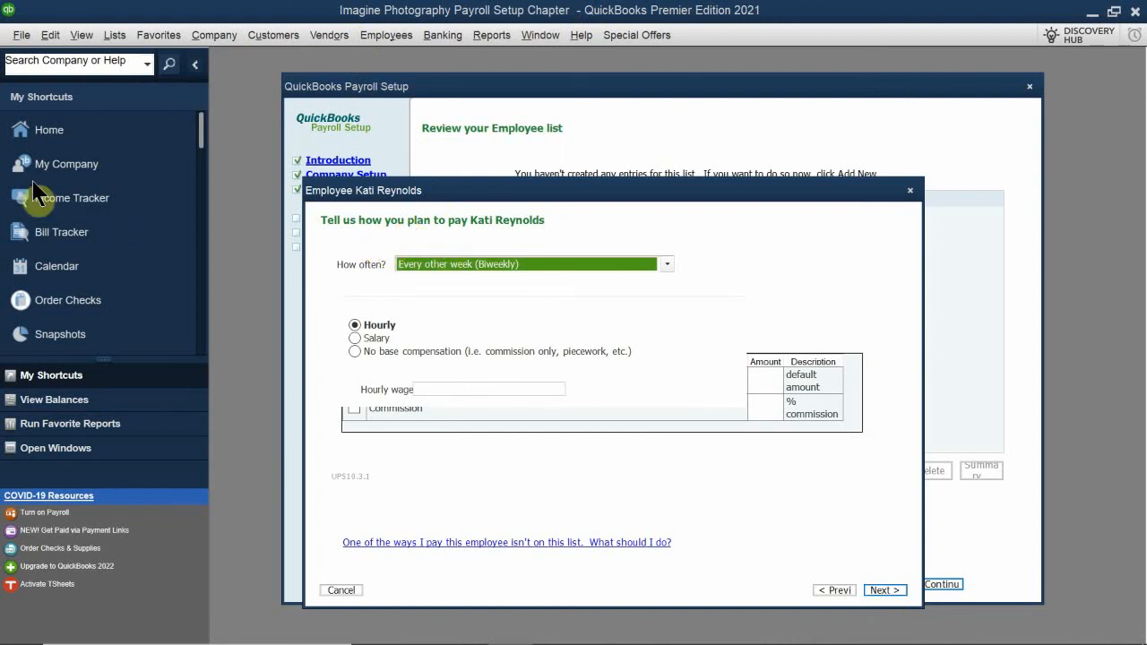
Set the pay frequency to Twice a month (Semimonthly) and the compensation to a salary of 60,000.00 per year
left_click(469, 261)
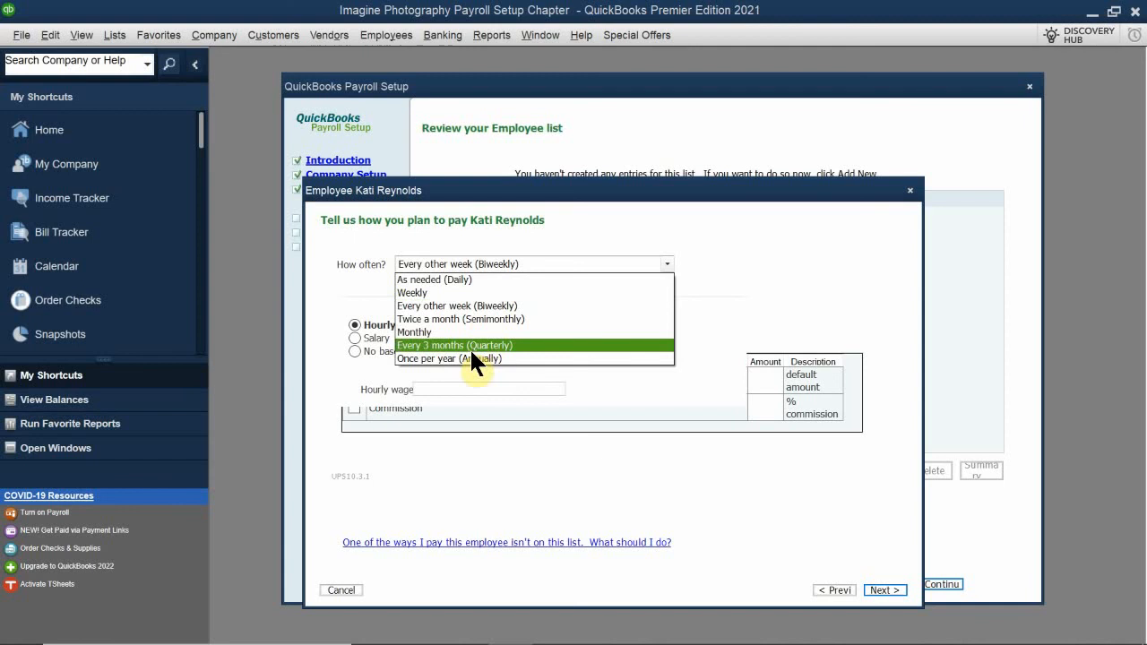
left_click(543, 318)
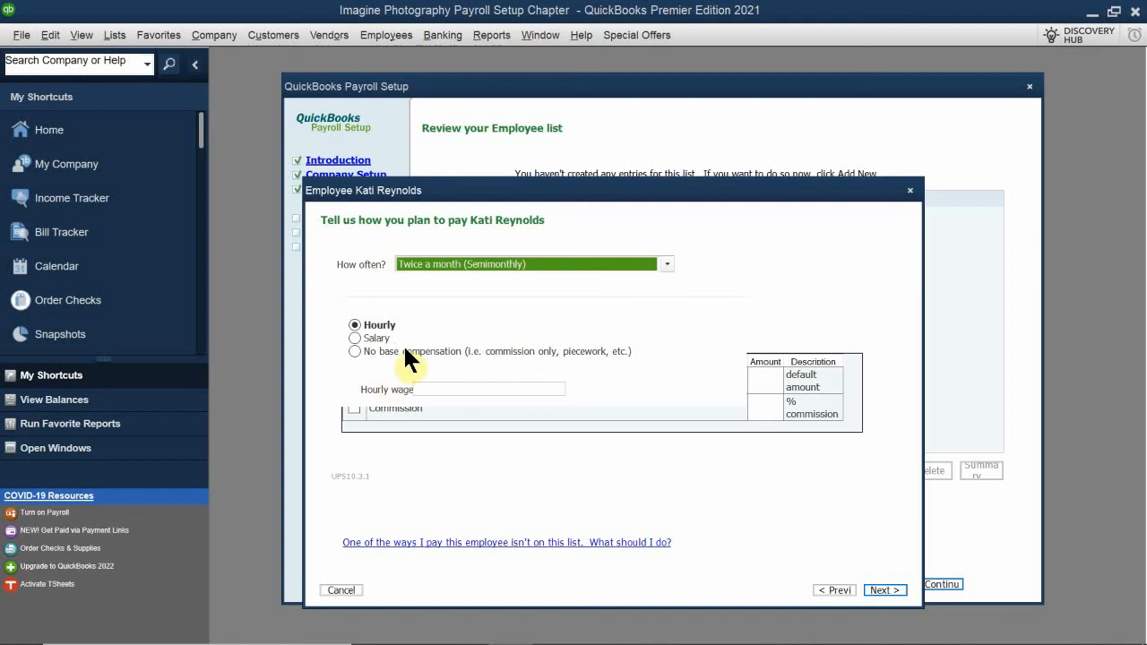
left_click(376, 338)
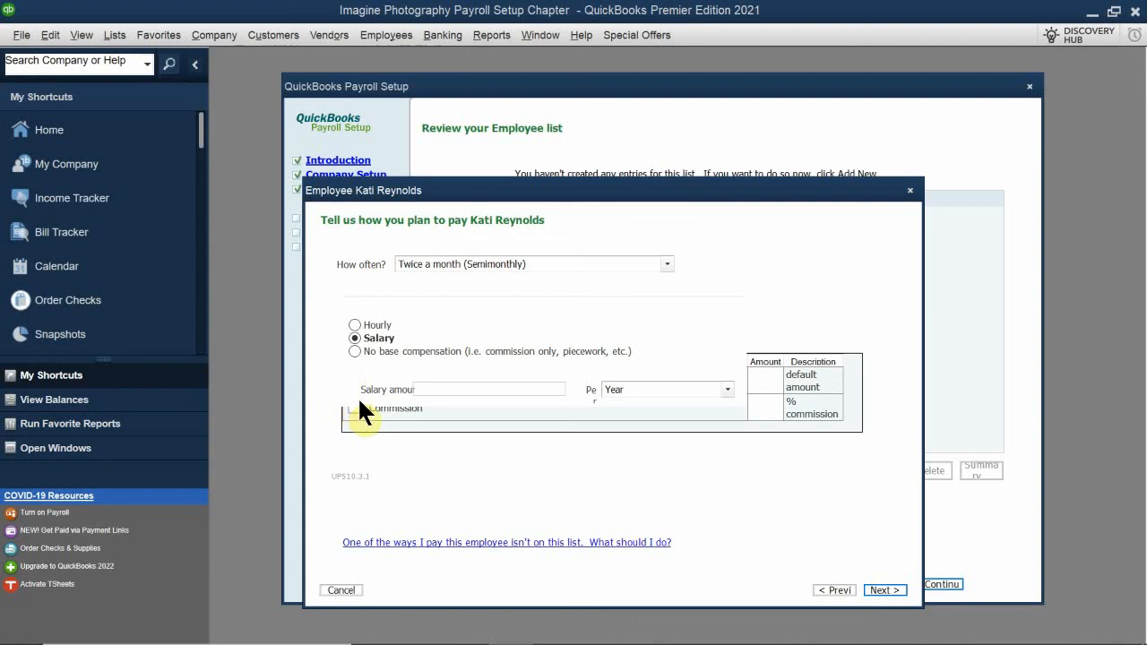
left_click(441, 385)
type("60")
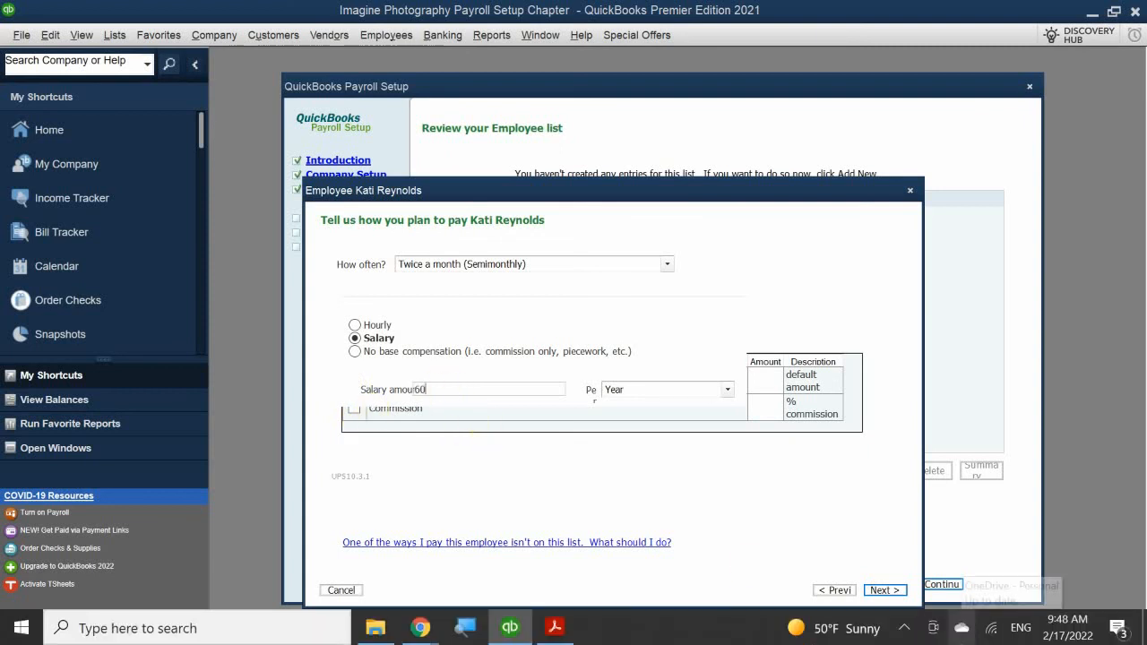
type("000.00")
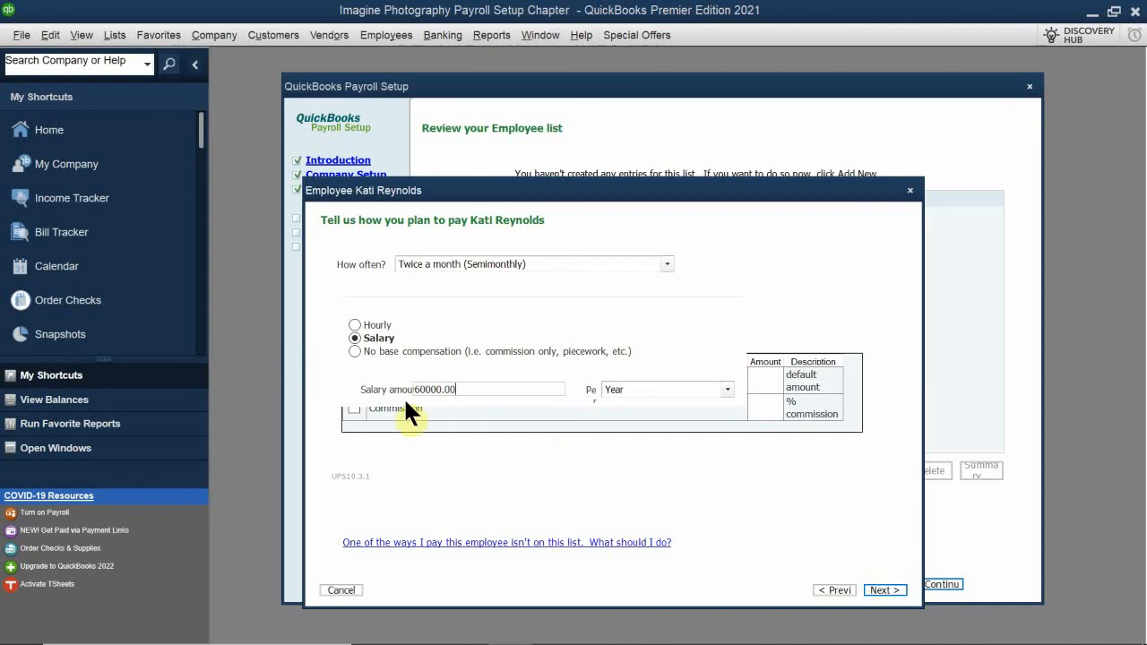
Enable the Commission item for the employee at 10 % and proceed to the additional payroll items
left_click(354, 409)
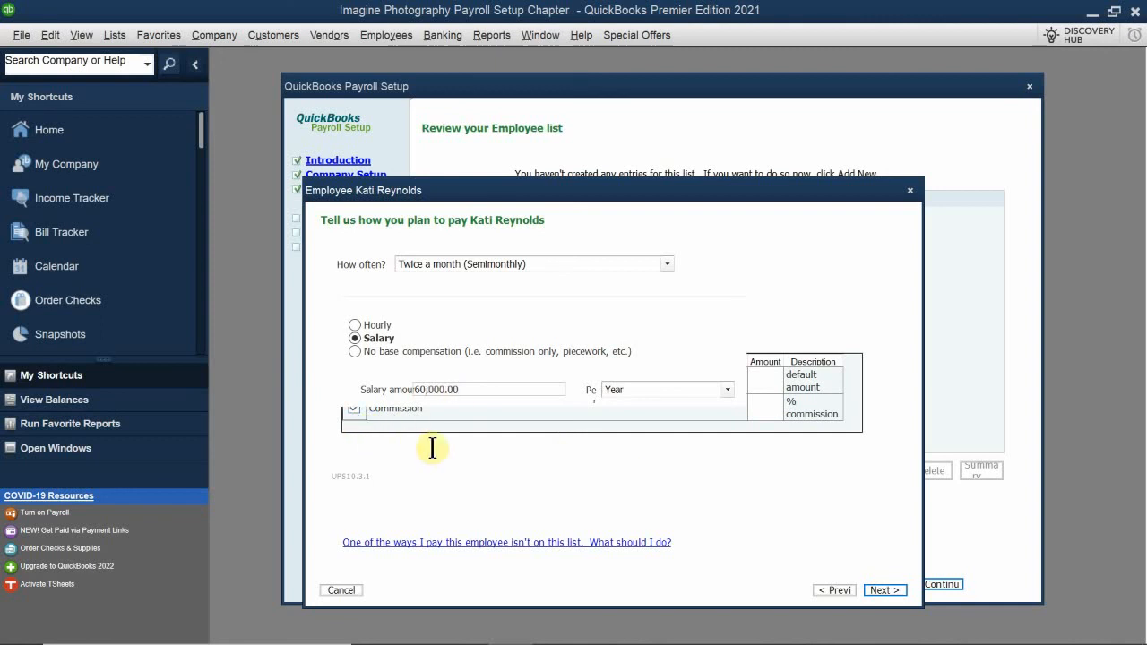
left_click(768, 408)
type("10")
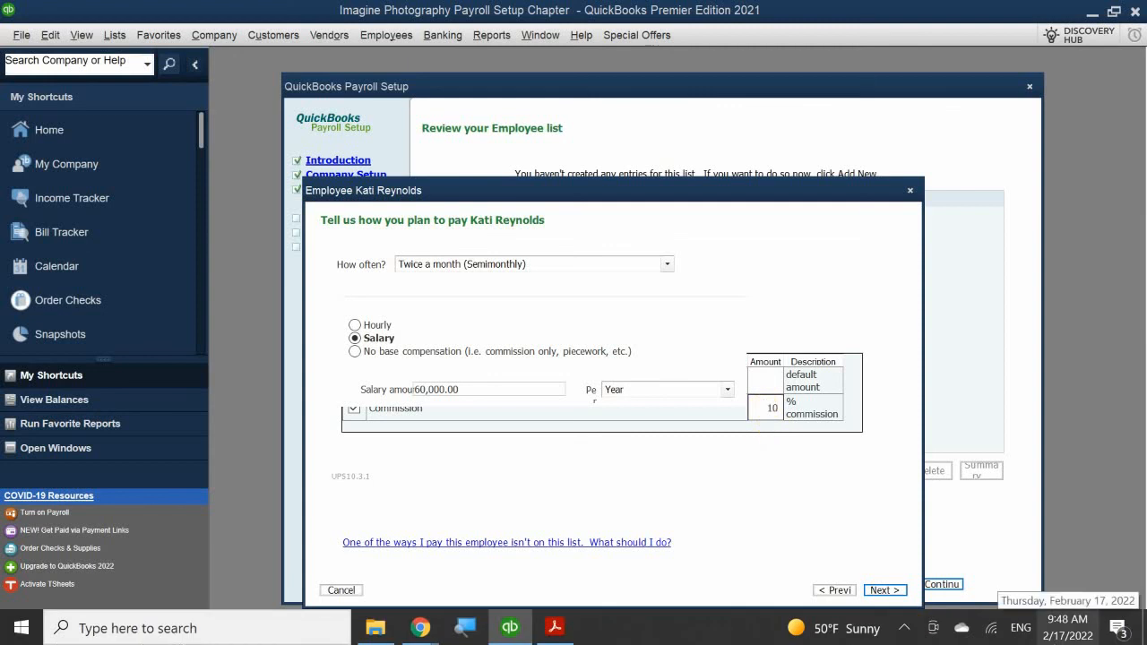
left_click(885, 592)
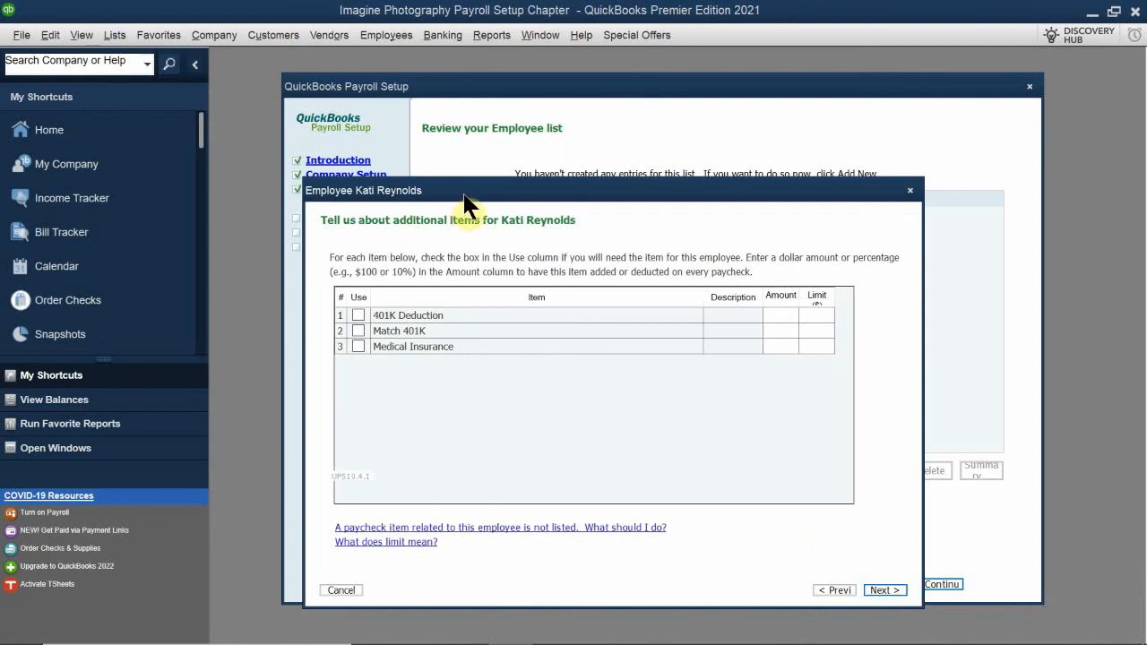
left_click_drag(465, 196, 474, 198)
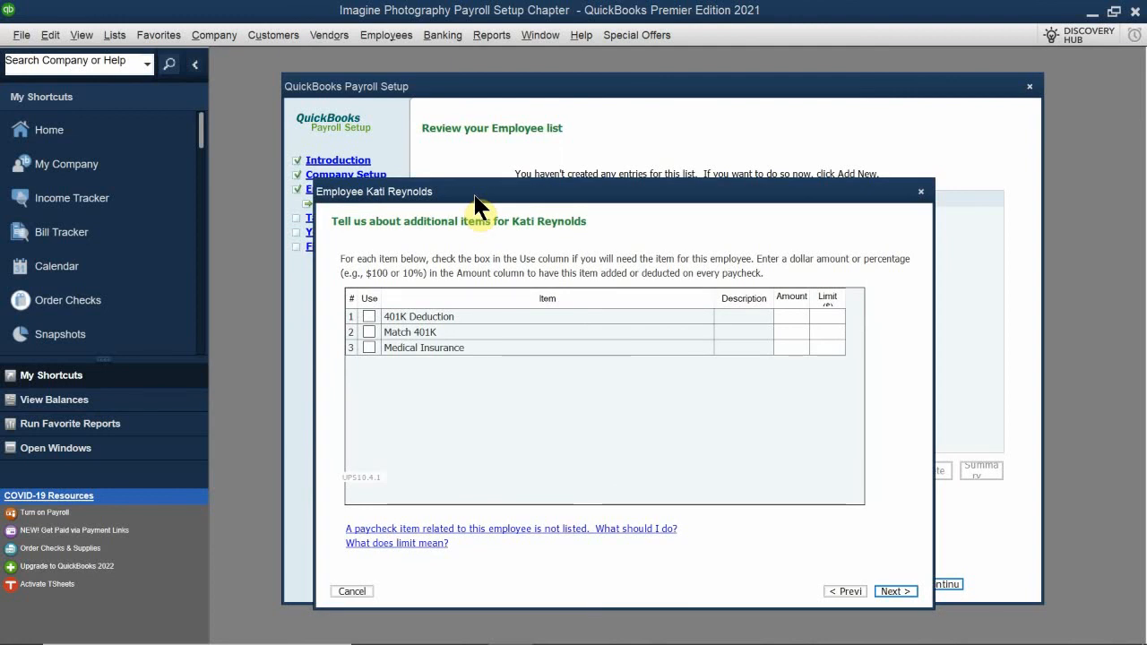
left_click_drag(475, 205, 510, 209)
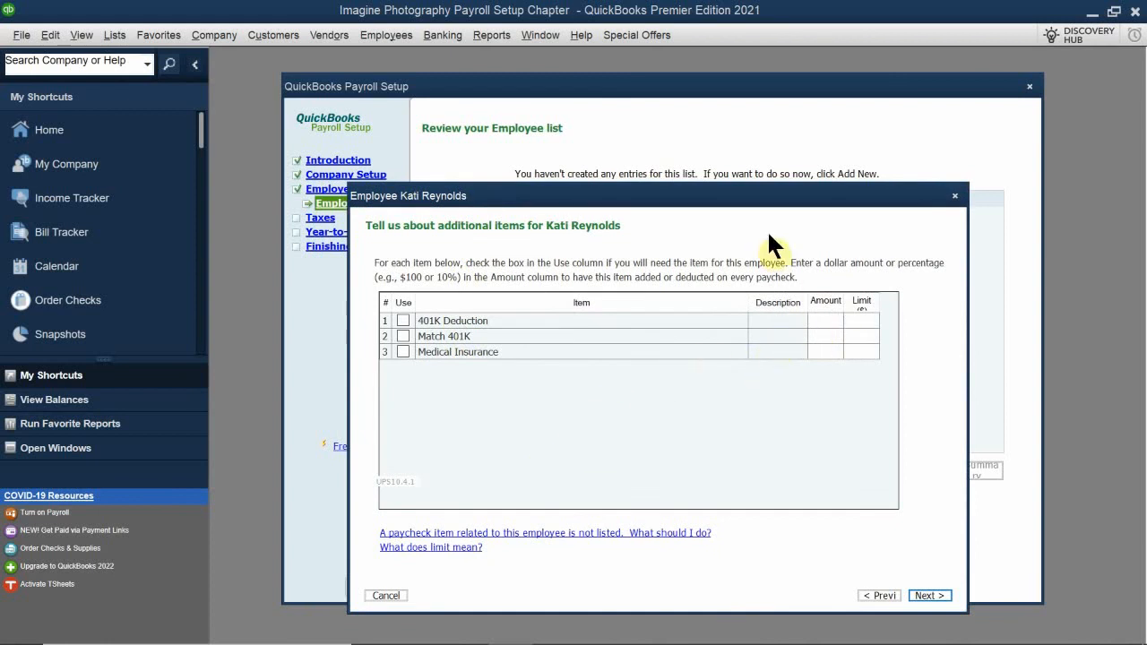
left_click_drag(781, 202, 726, 193)
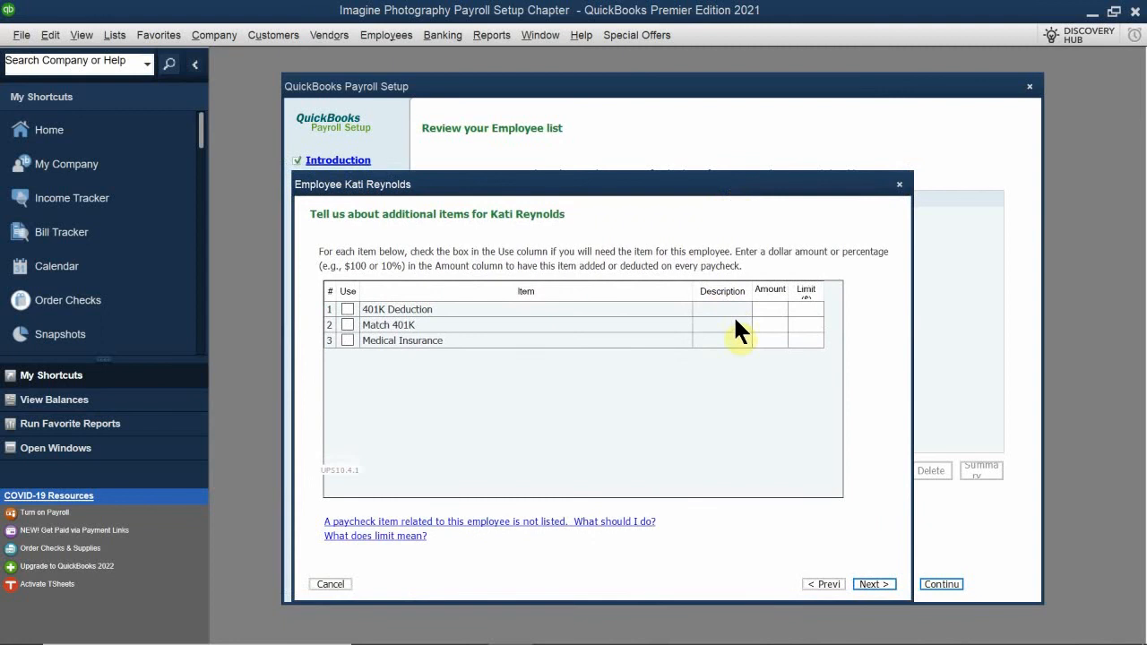
Enter the limit for the employee's 401K Deduction and set the Match 401K limit to 5500
left_click(803, 310)
type("0")
left_click(804, 321)
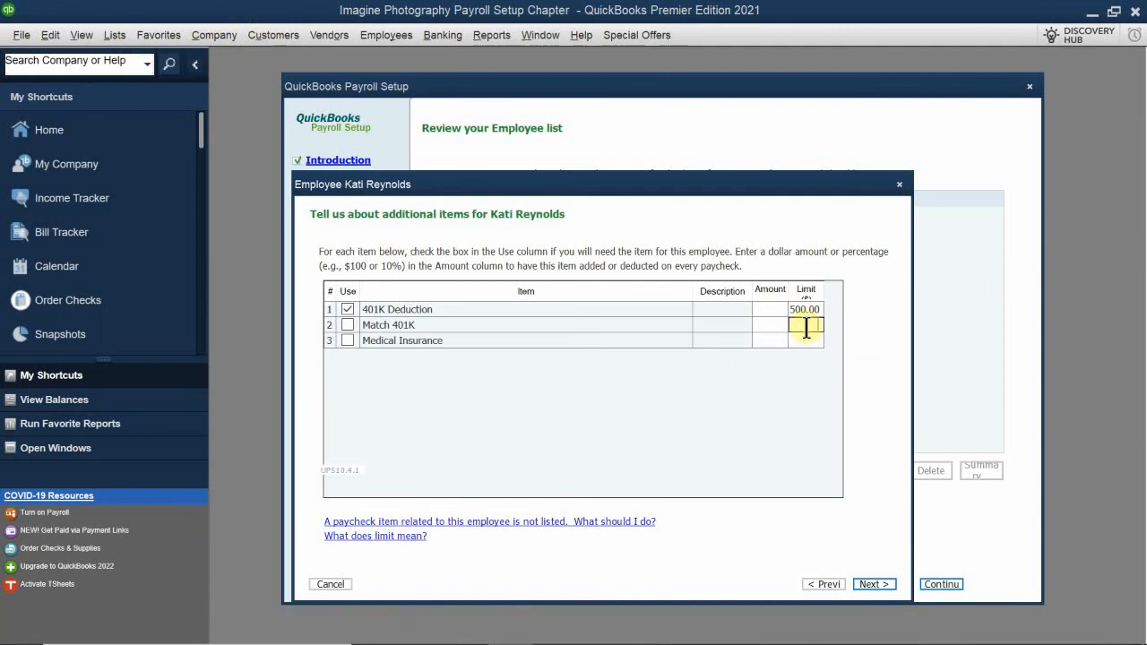
type("5500")
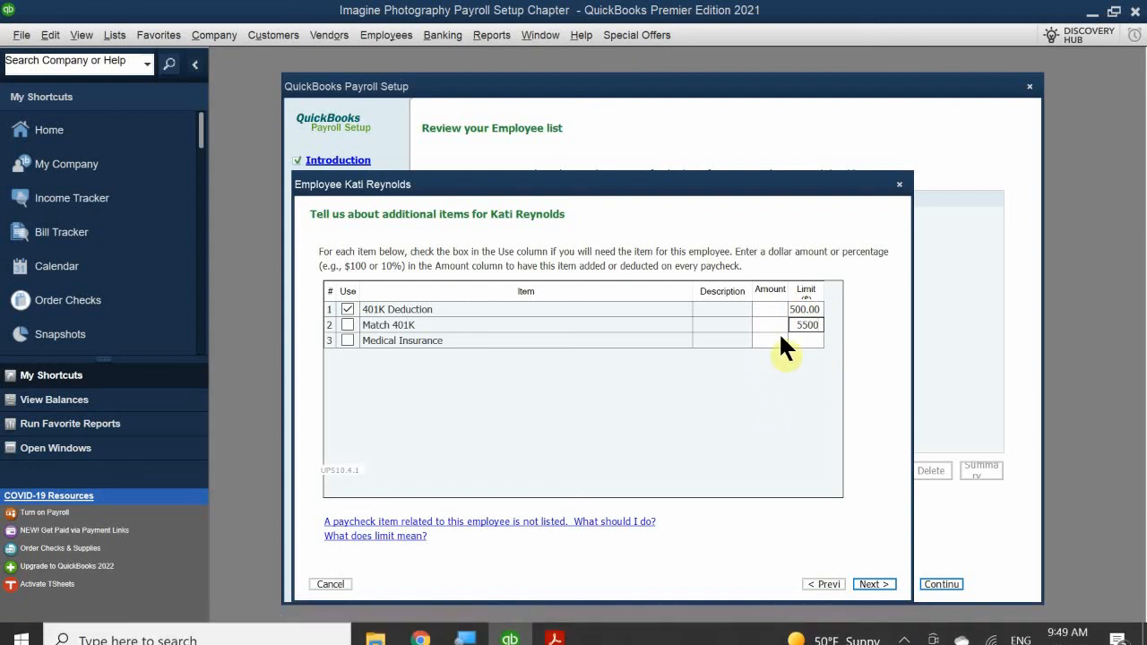
Set the Medical Insurance item to a limit of 0 and an amount of 100, and continue to vacation time off
left_click(800, 342)
type("0")
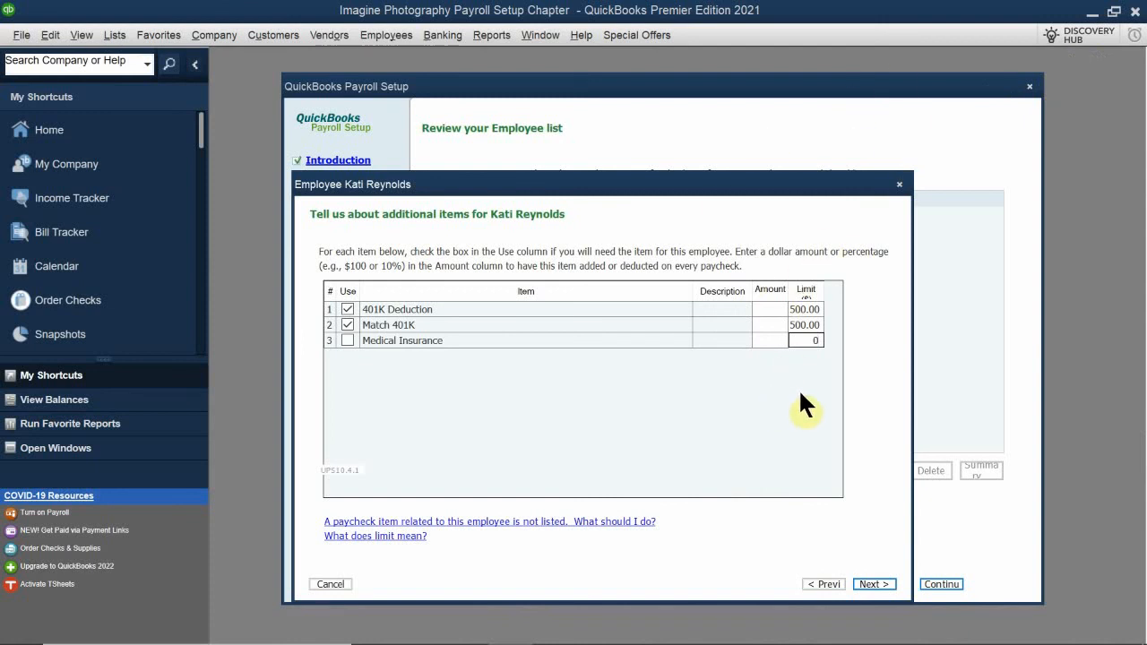
left_click(768, 339)
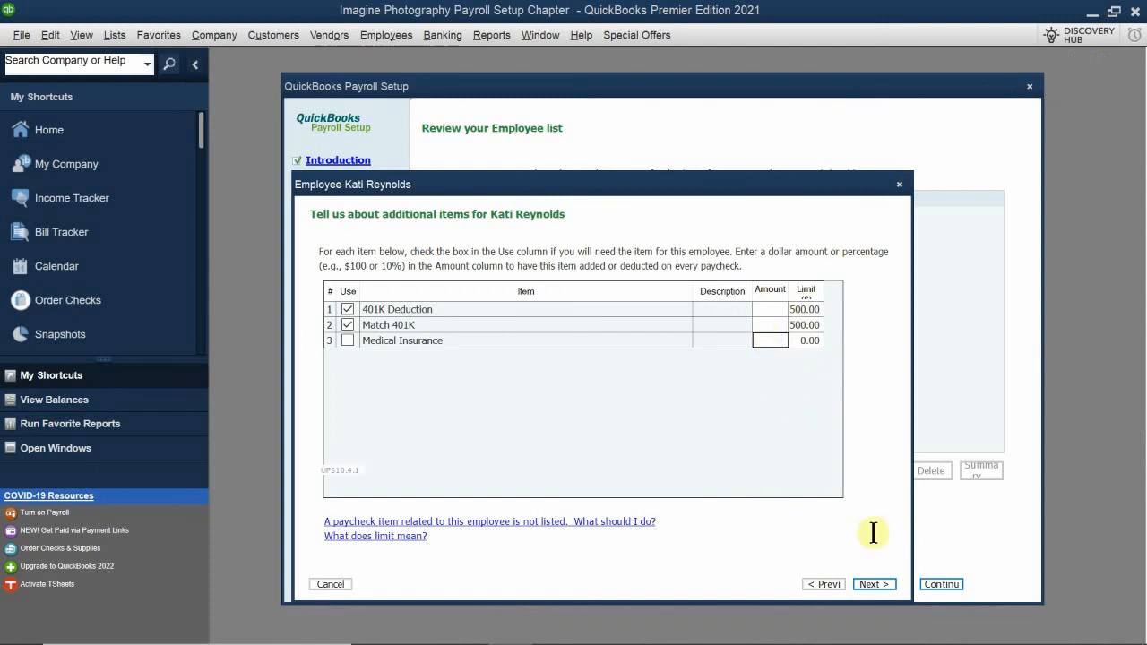
type("00.0")
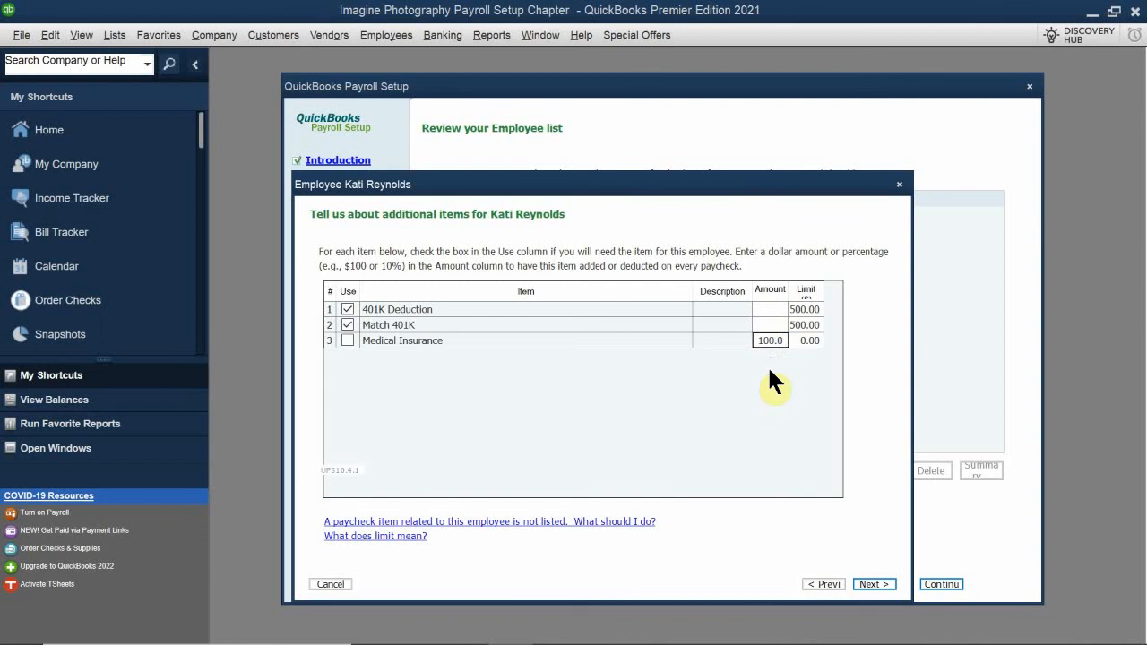
left_click(868, 585)
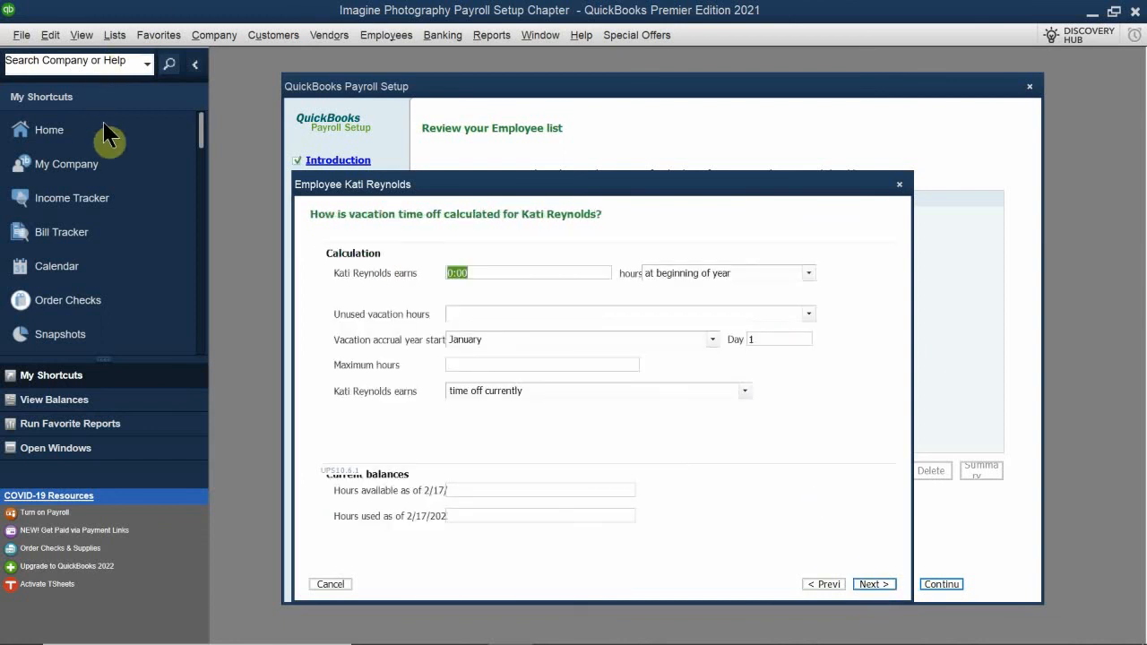
Set the employee to earn 80:00 vacation hours at beginning of year
left_click_drag(366, 186, 380, 262)
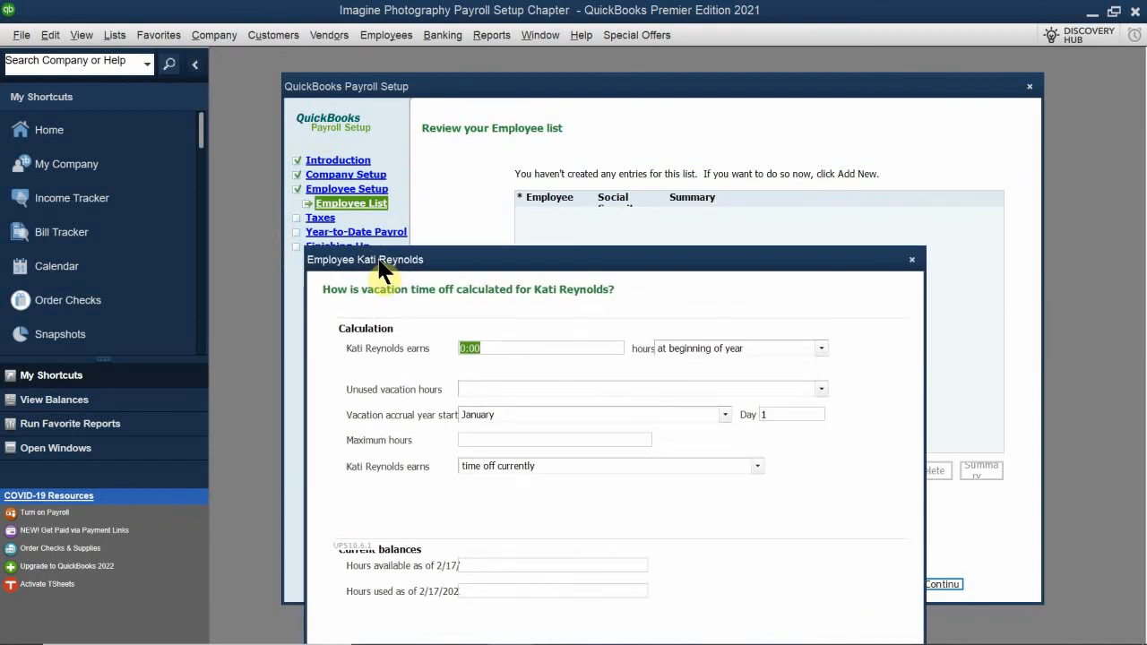
left_click_drag(379, 269, 370, 217)
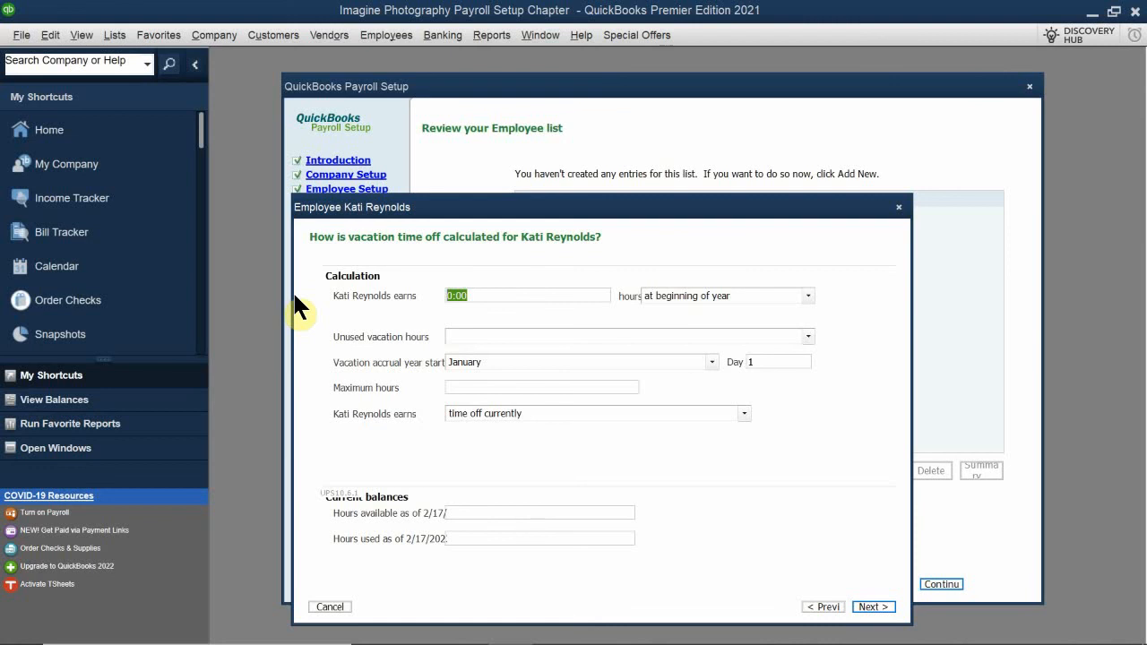
type("80")
left_click(740, 299)
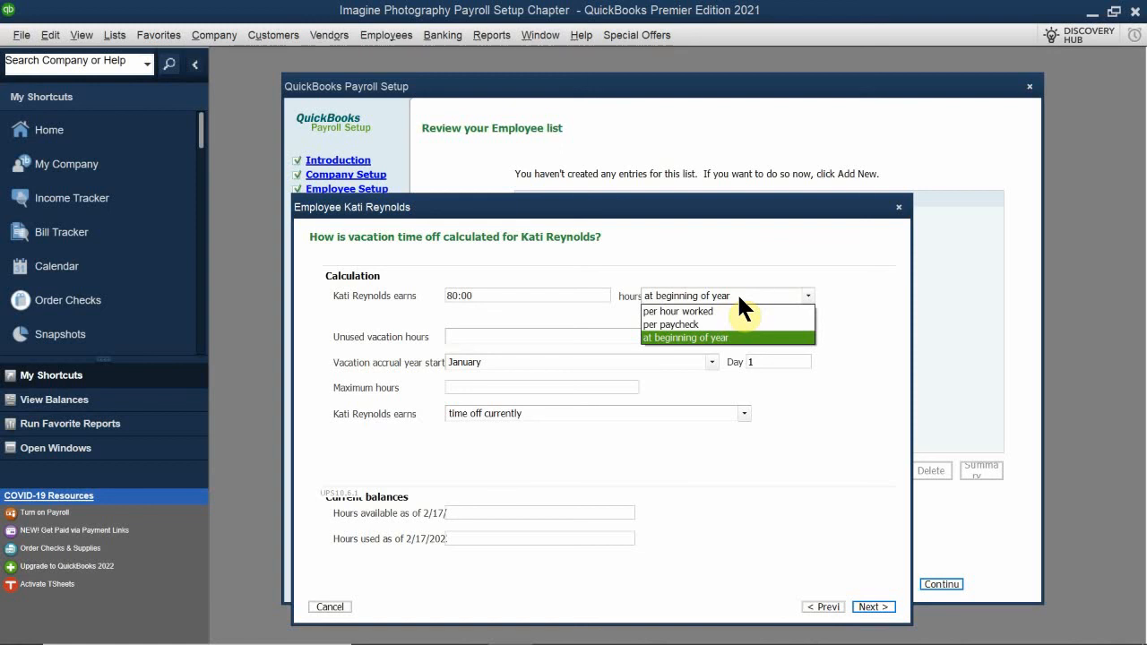
left_click(663, 336)
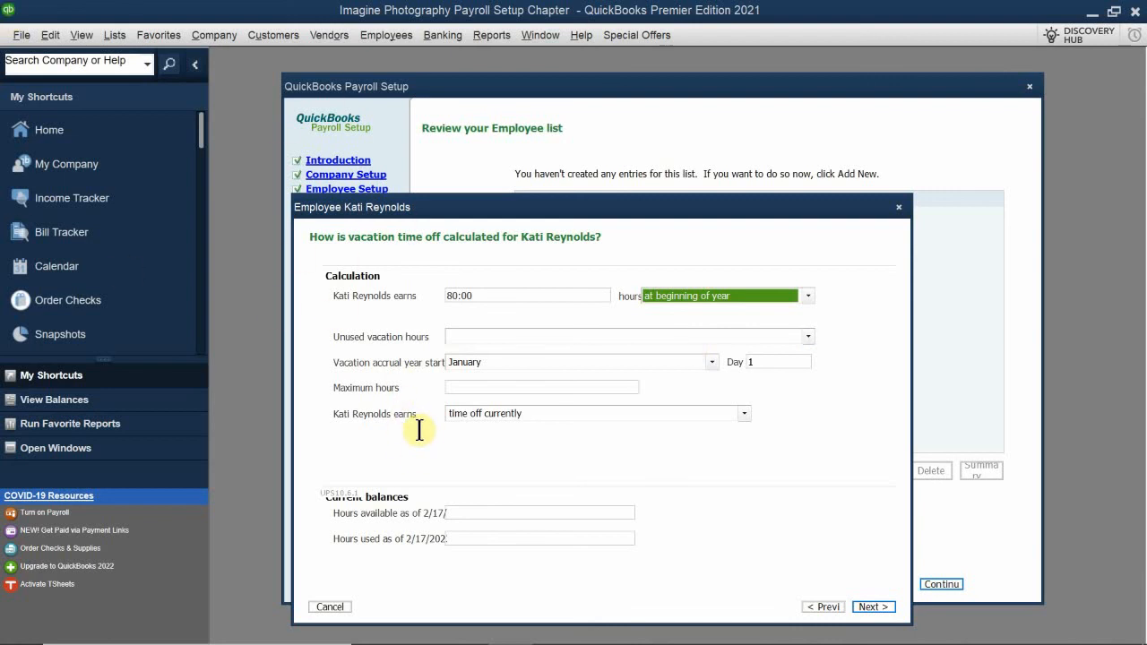
Give unused vacation hours an accrual limit with a maximum of 200 hours, and continue to direct deposit
left_click(469, 335)
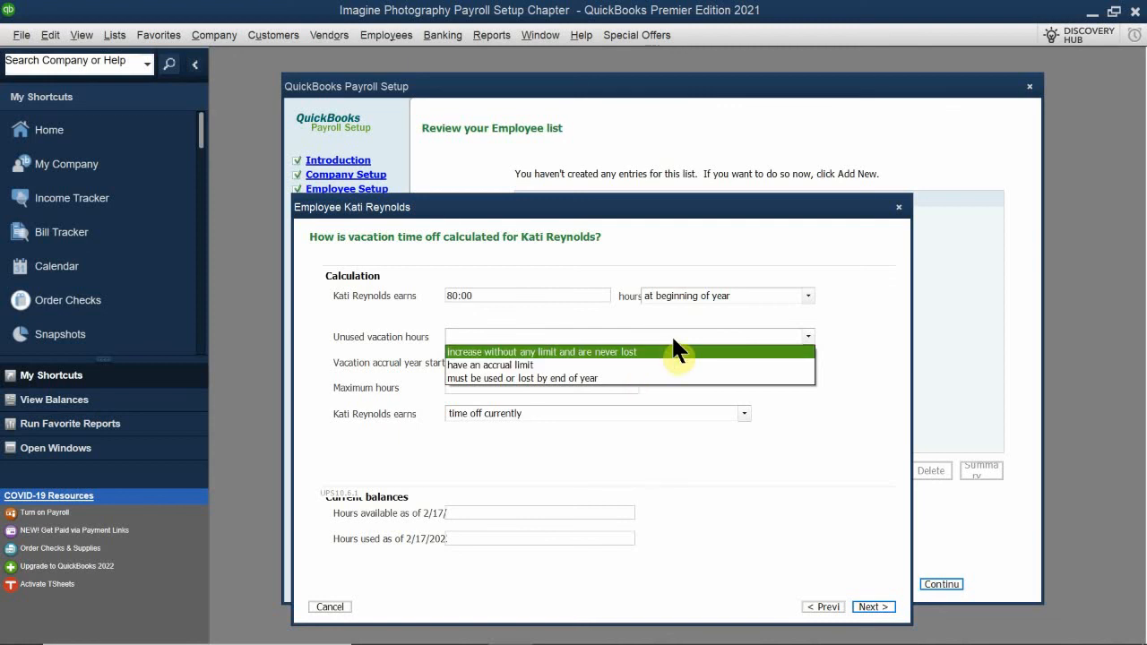
left_click(459, 364)
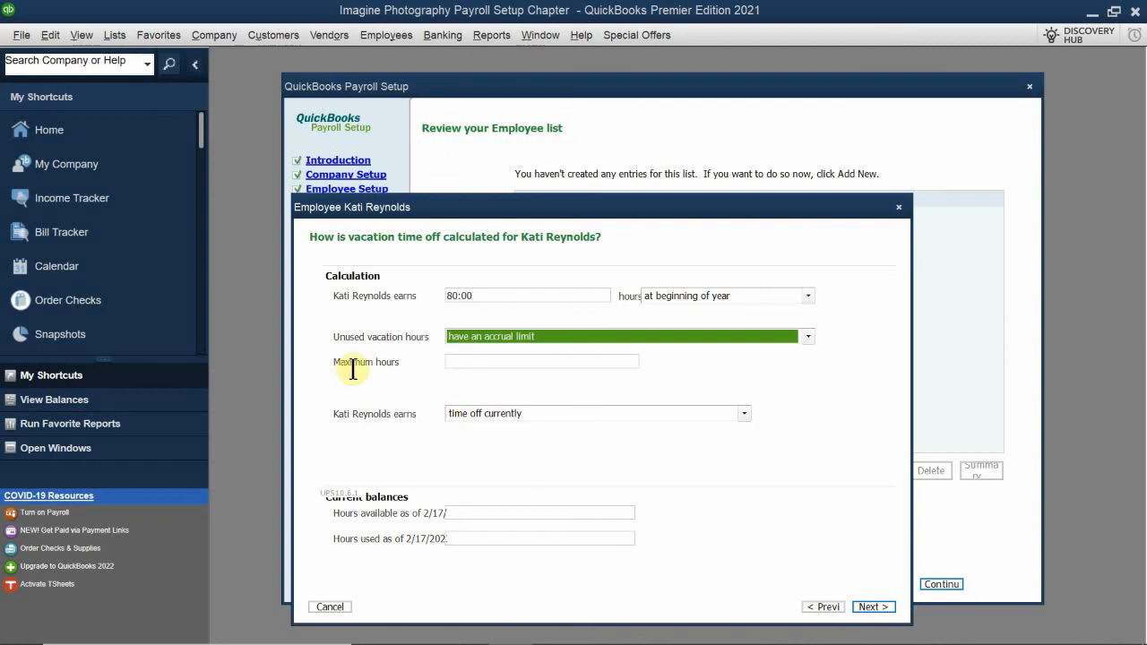
left_click(472, 363)
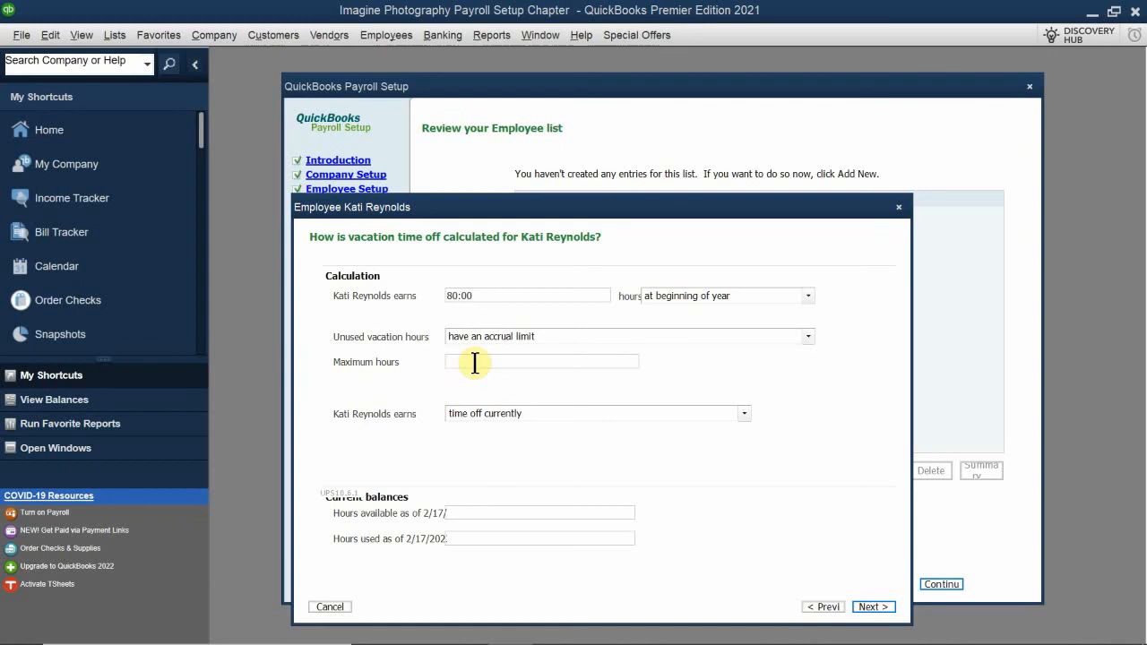
type("200")
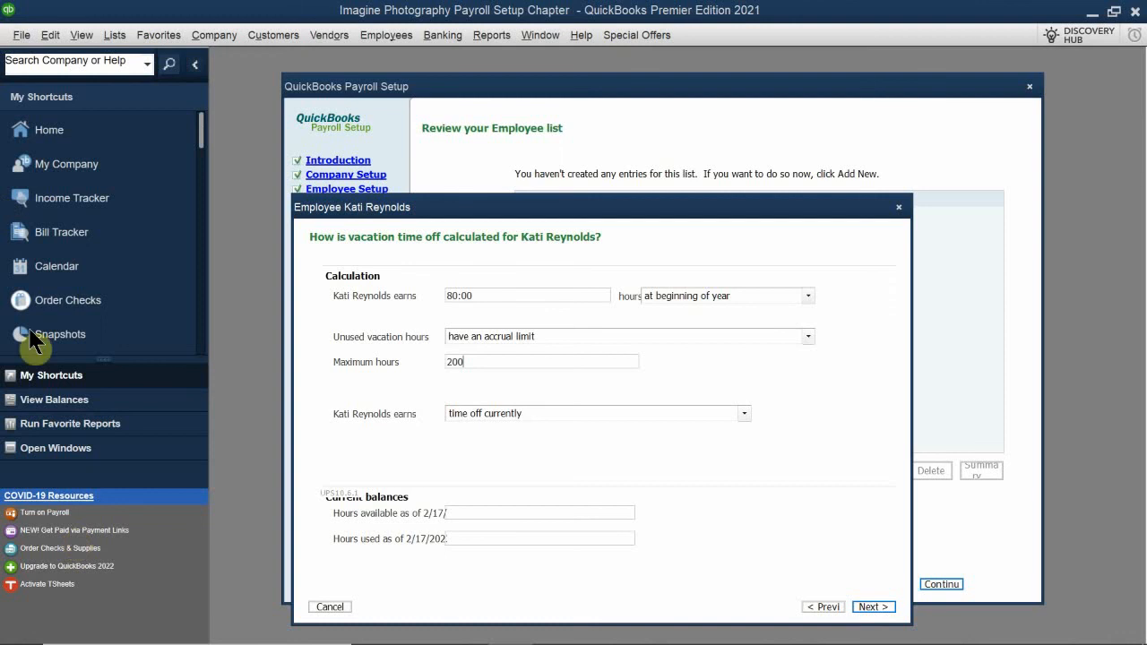
left_click(368, 445)
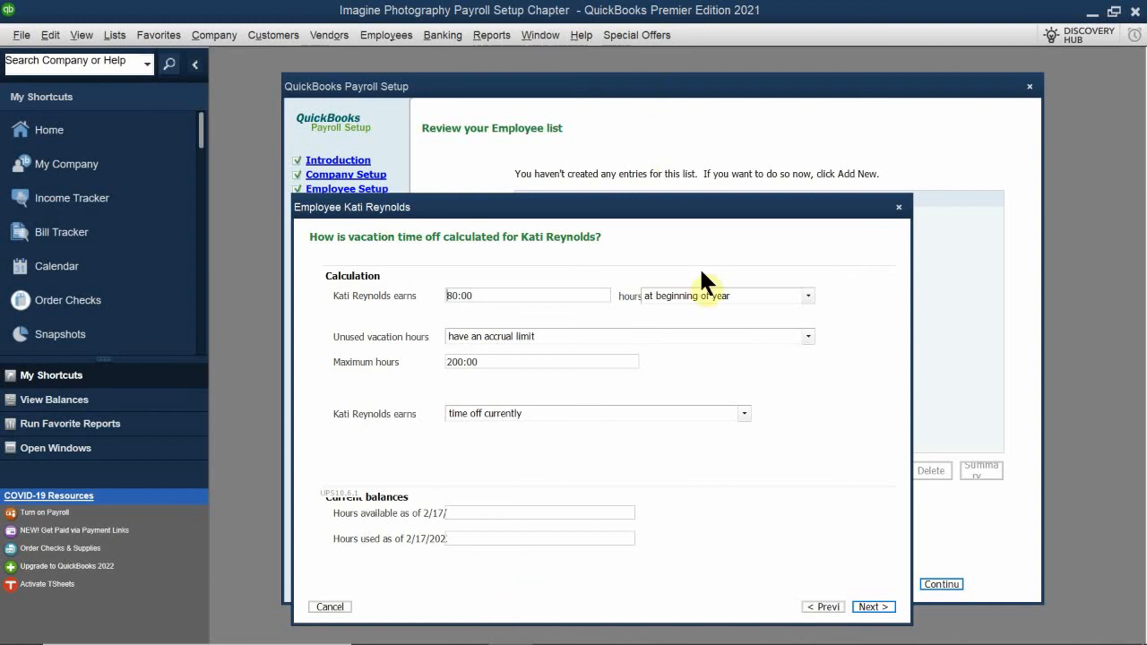
left_click(871, 610)
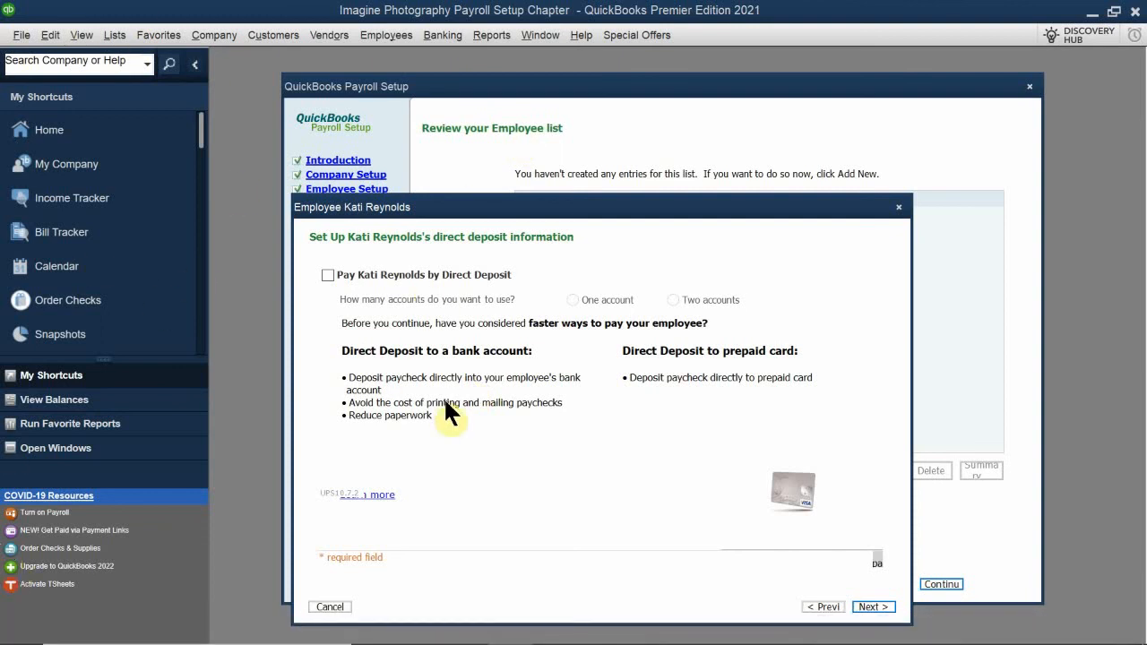
Skip direct deposit, set the state subject to unemployment tax to CA - California, and submit the page with No for another state
left_click(869, 608)
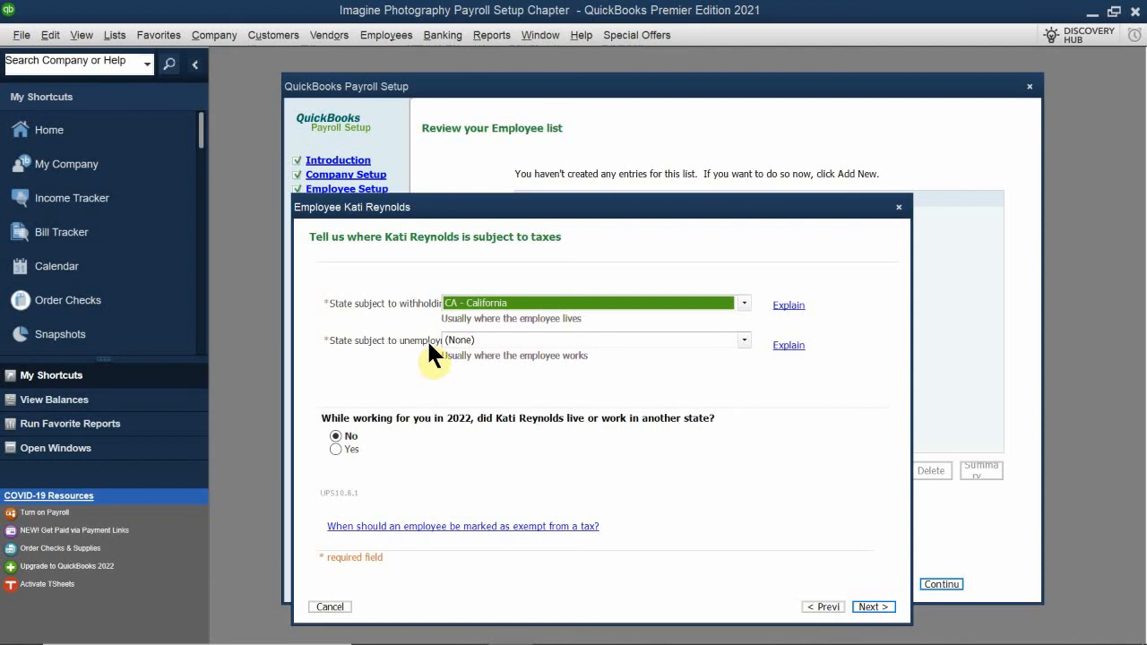
left_click(459, 342)
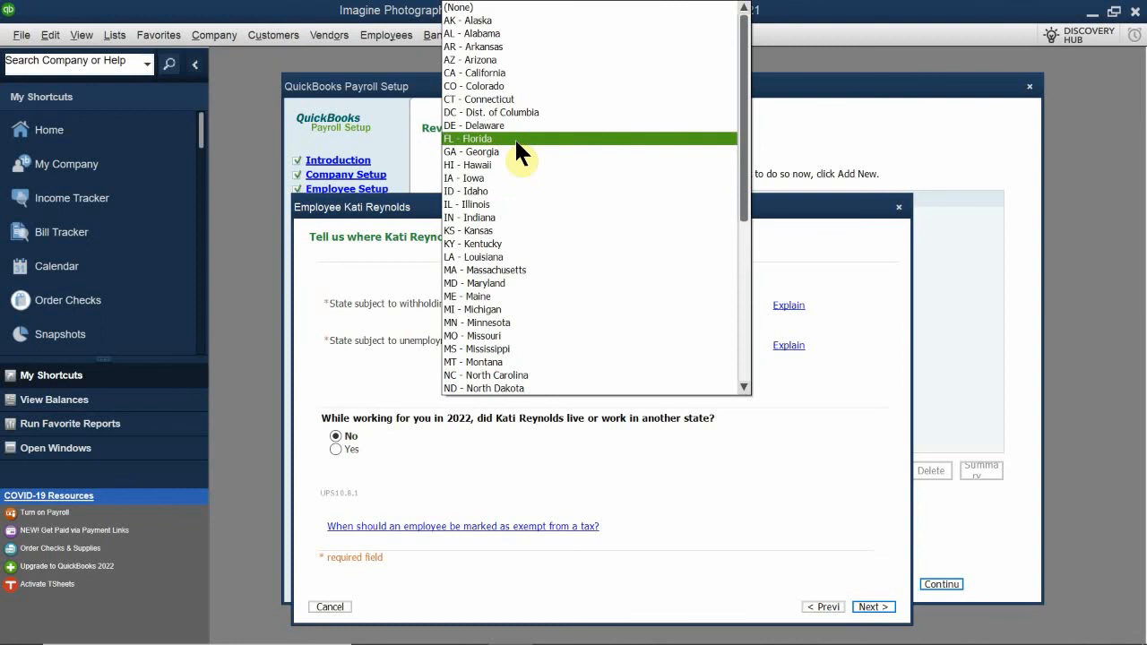
left_click(518, 88)
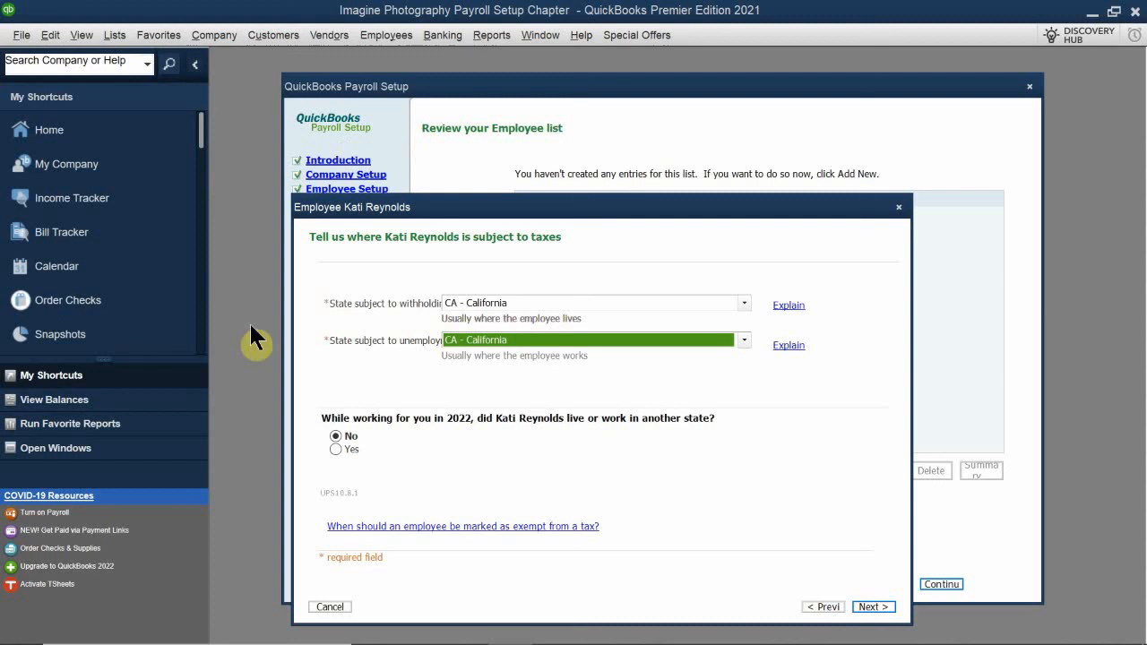
key("shift+Tab")
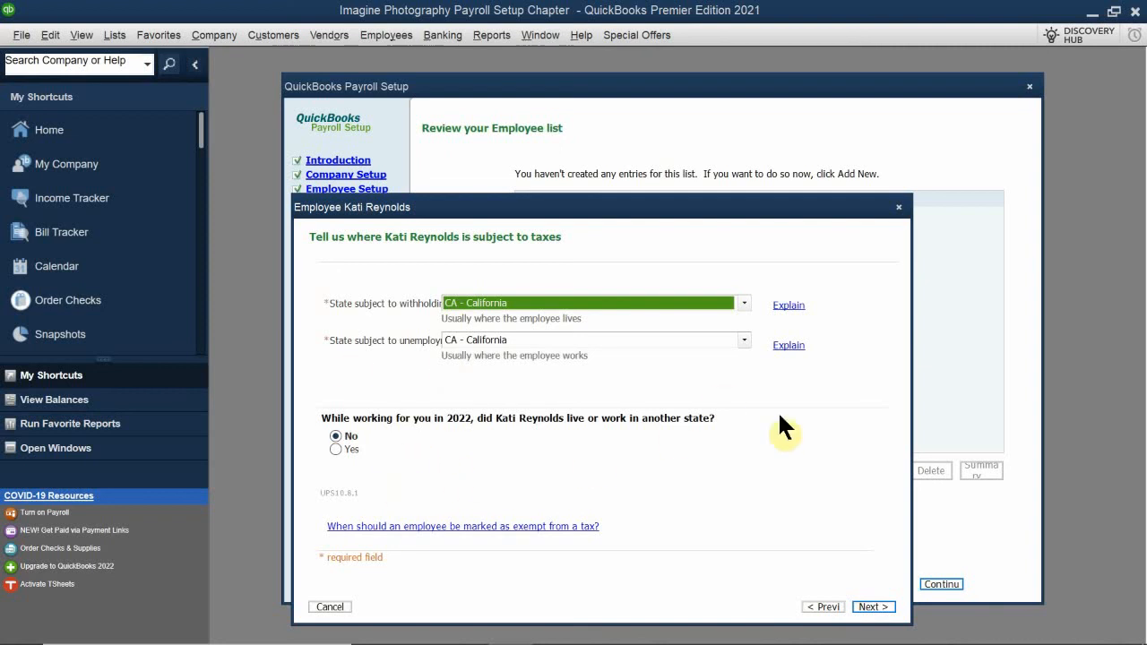
left_click(874, 608)
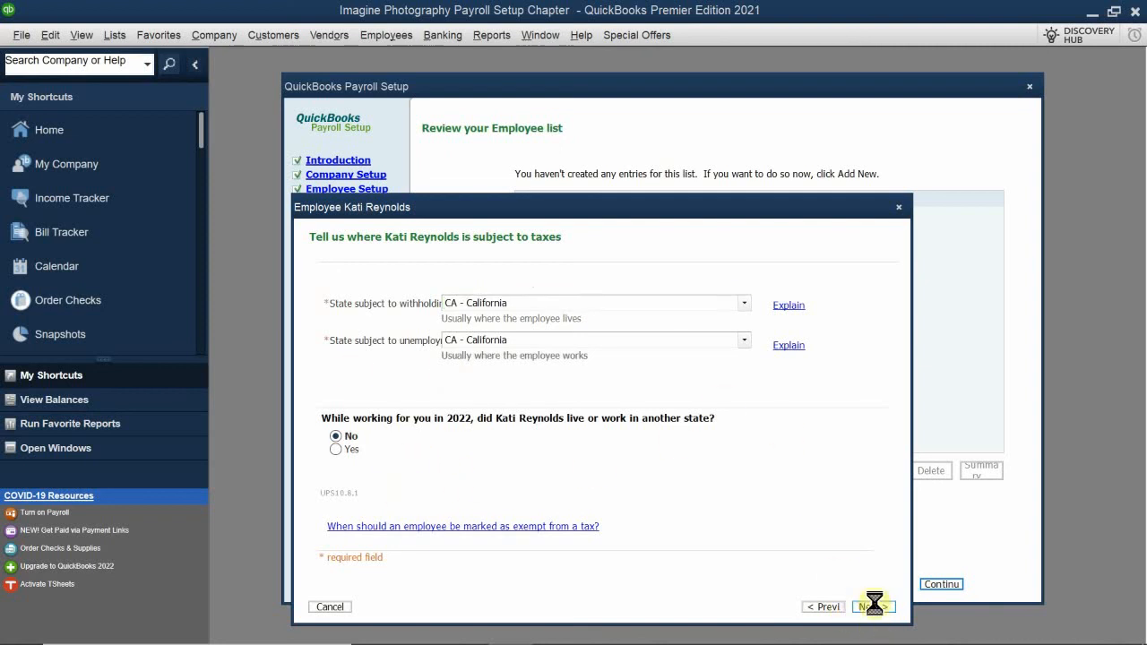
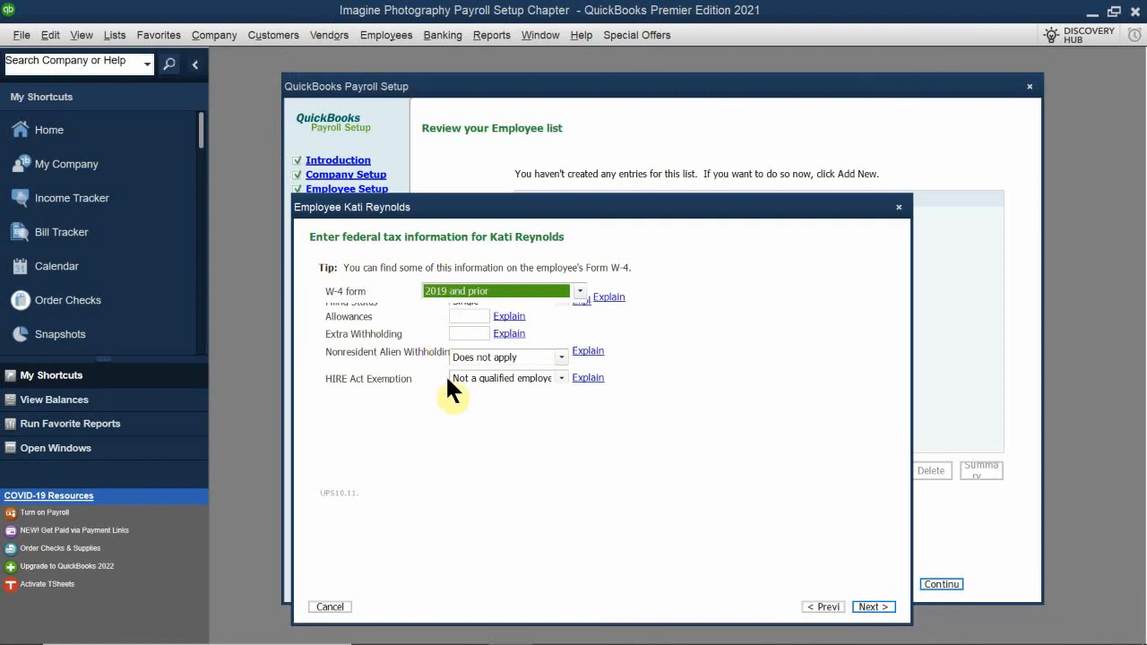
Try the 2020 and later W-4 form for the employee, and return the form selection to 2019 and prior
left_click(456, 294)
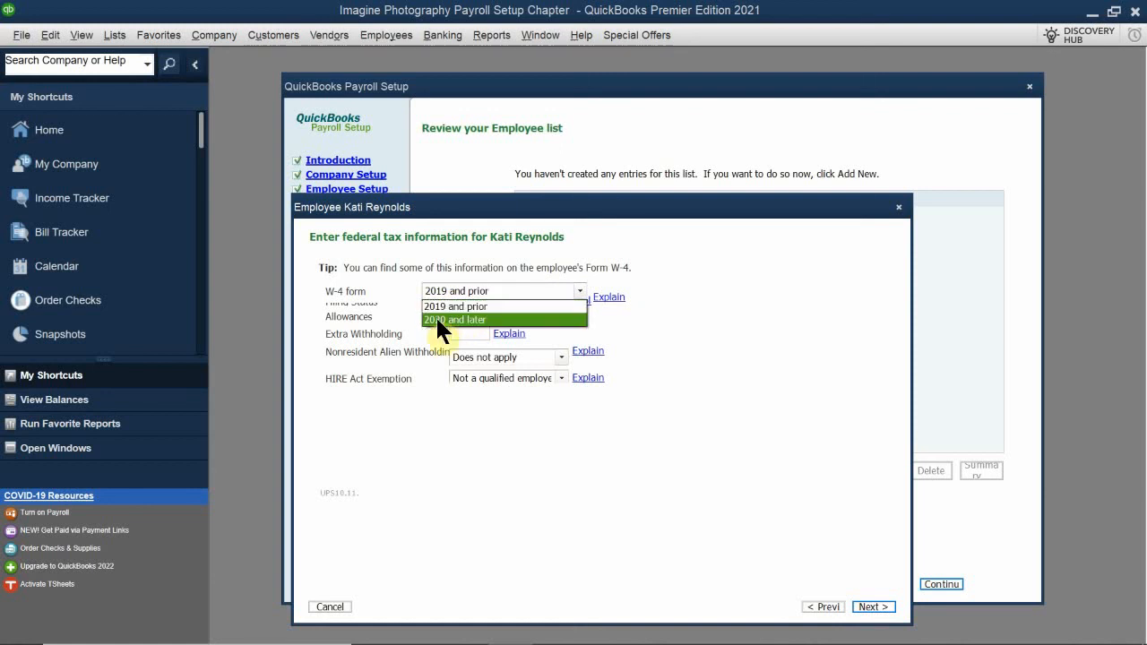
left_click(439, 319)
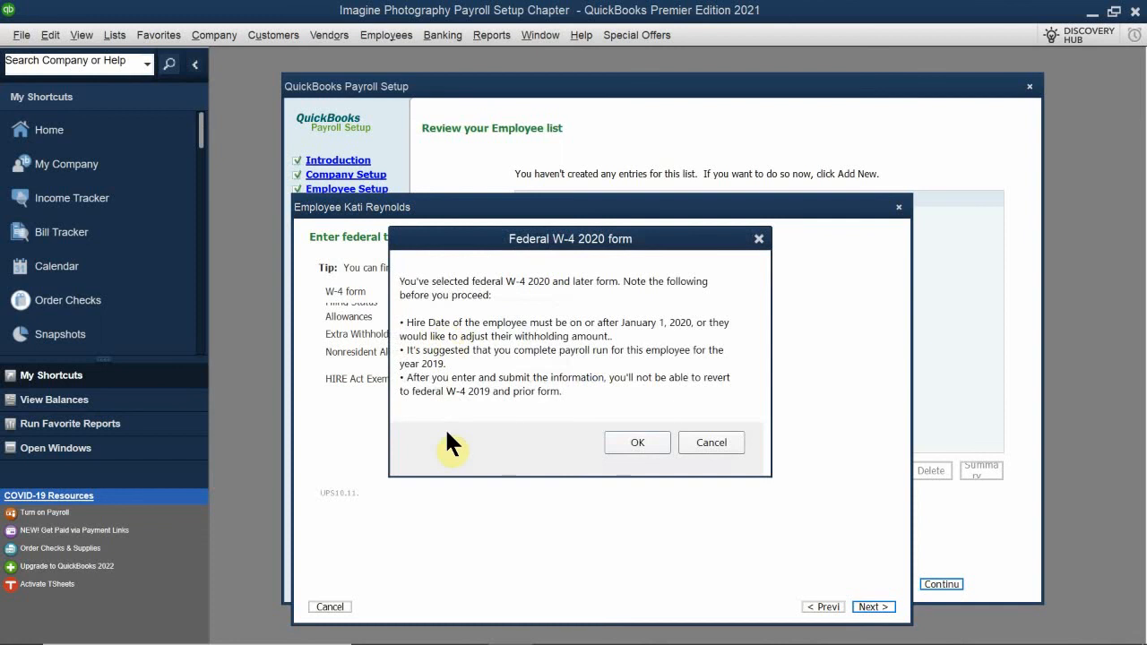
left_click(631, 443)
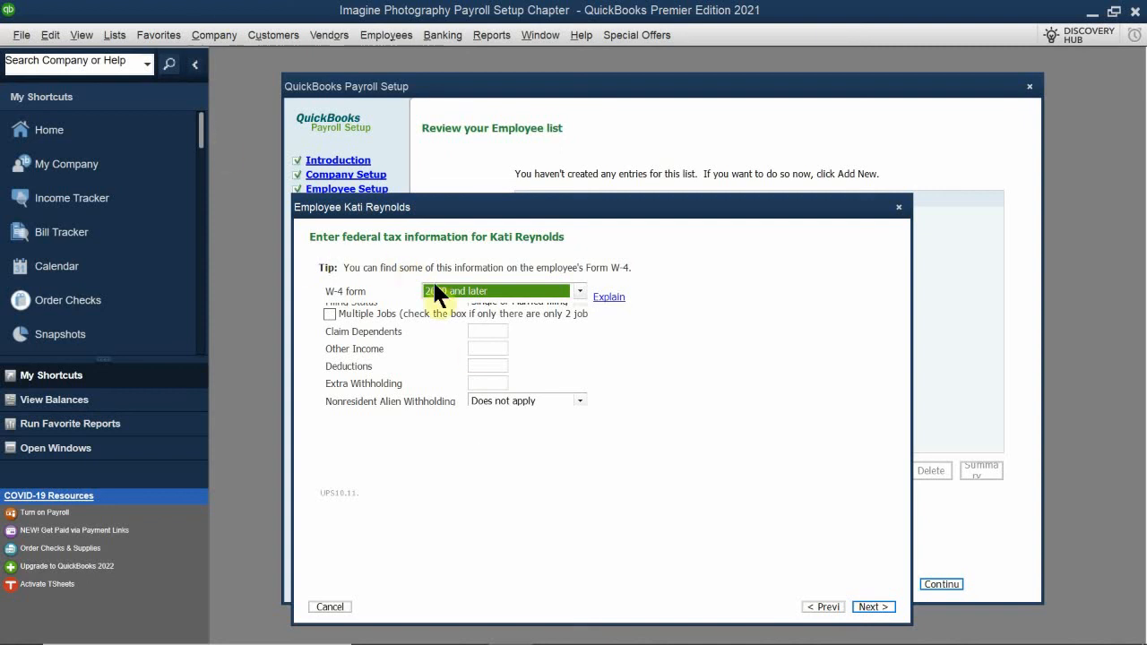
left_click(451, 292)
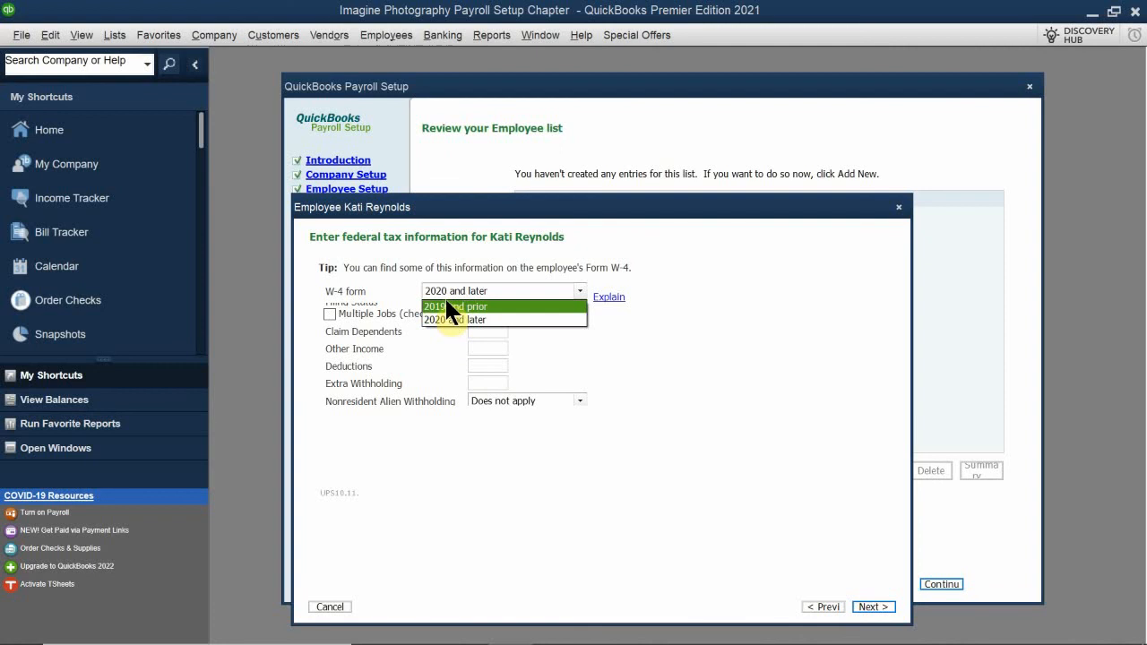
left_click(448, 306)
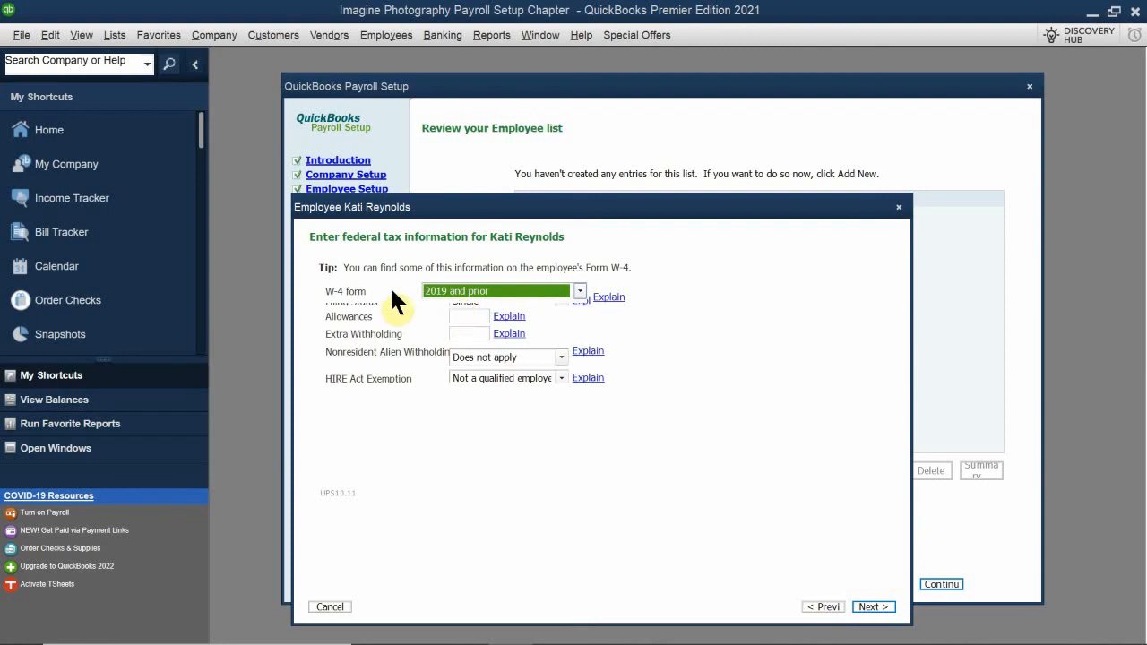
Set the federal filing status to Married with 2 allowances and 0 extra withholding, and accept the default additional federal tax selections
left_click(458, 303)
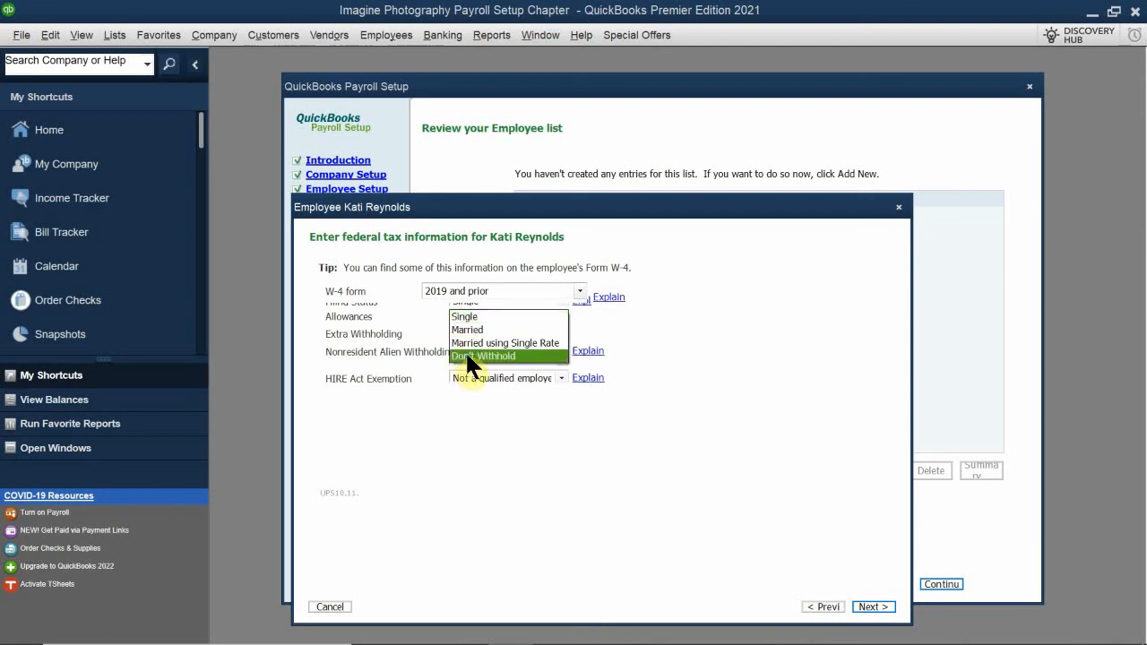
left_click(474, 329)
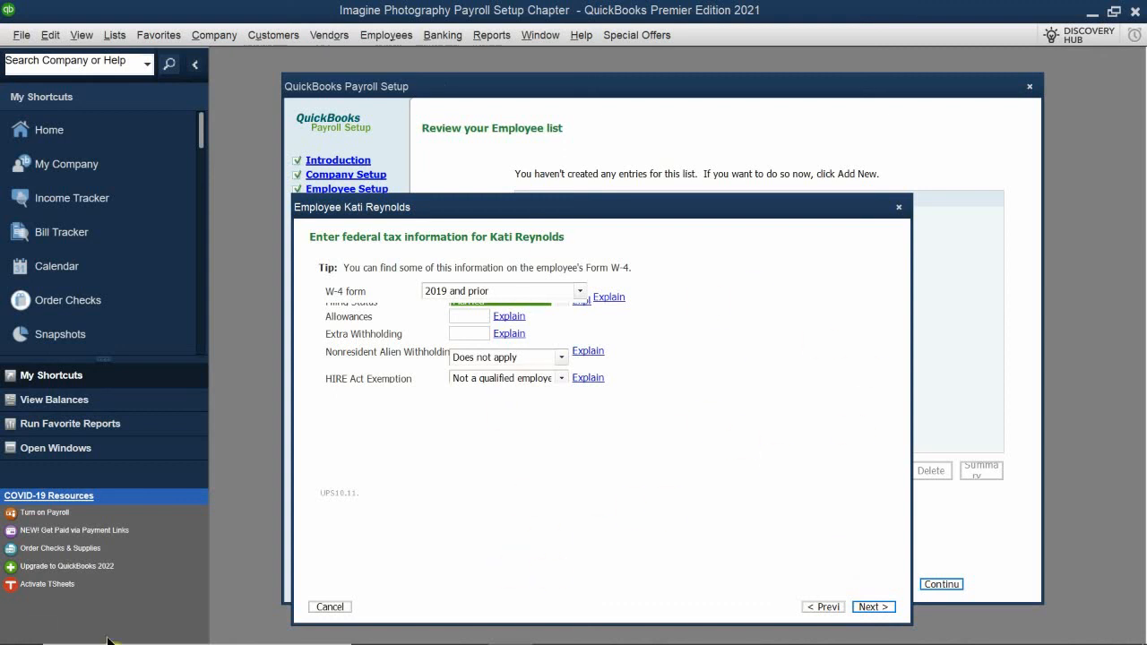
left_click(463, 316)
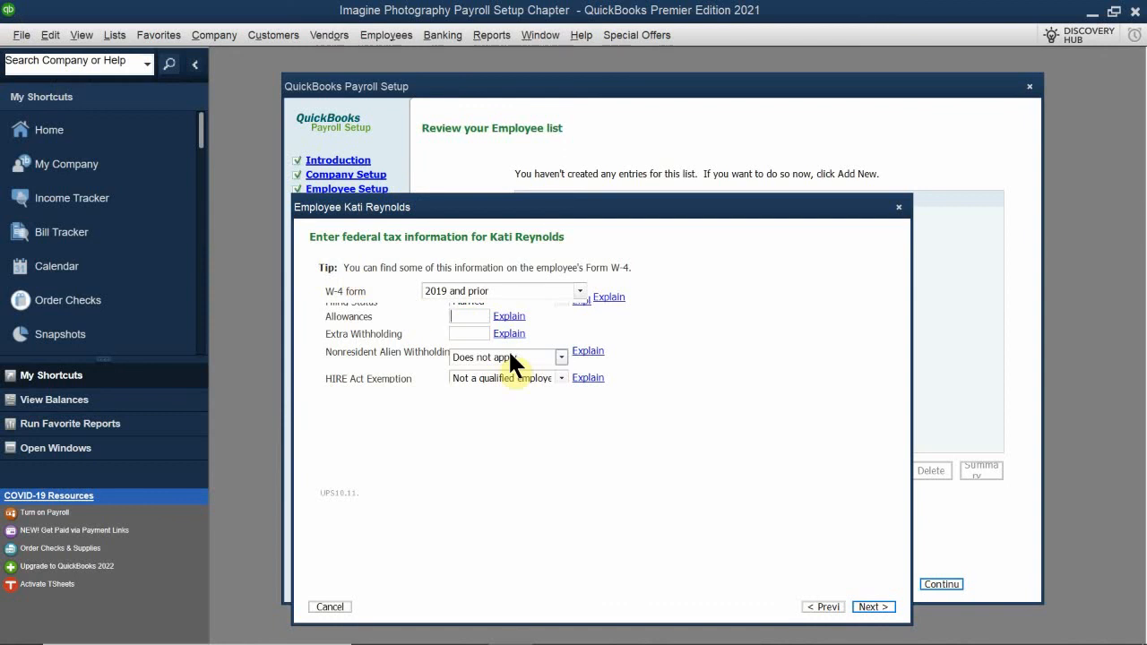
type("2")
left_click(468, 333)
type("0")
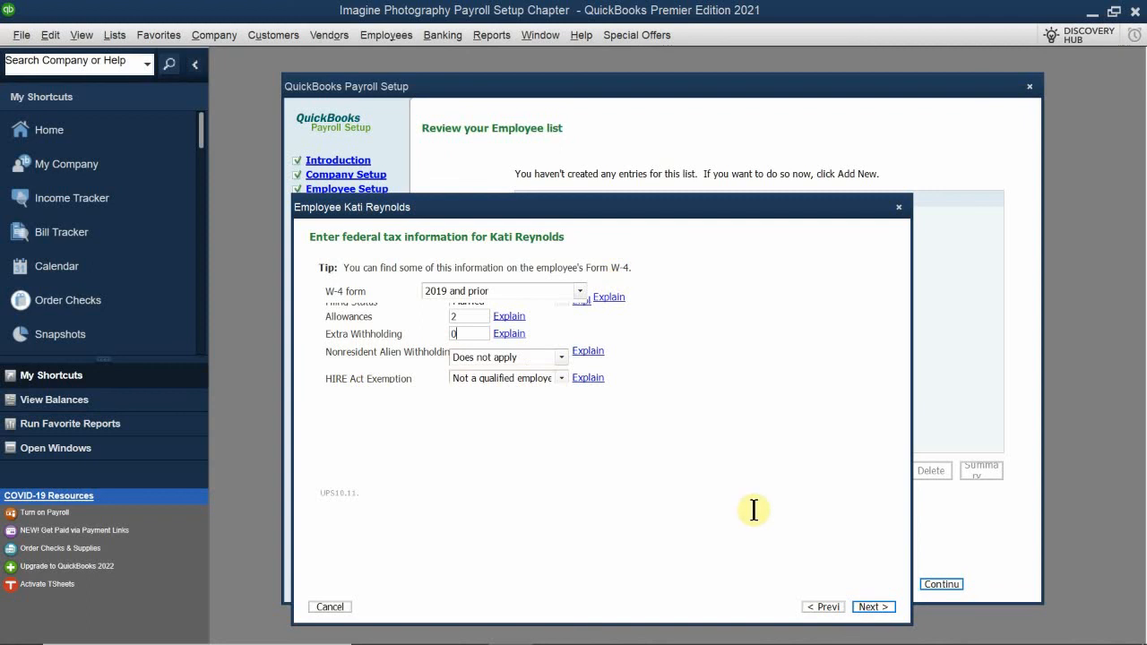
left_click(868, 608)
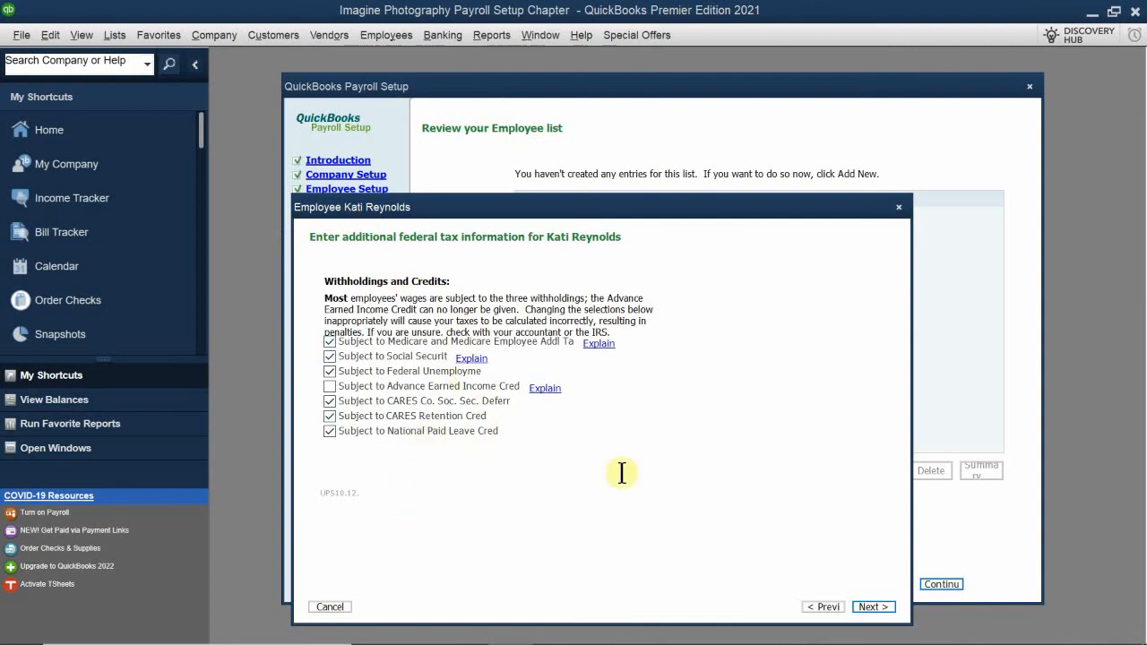
left_click(871, 610)
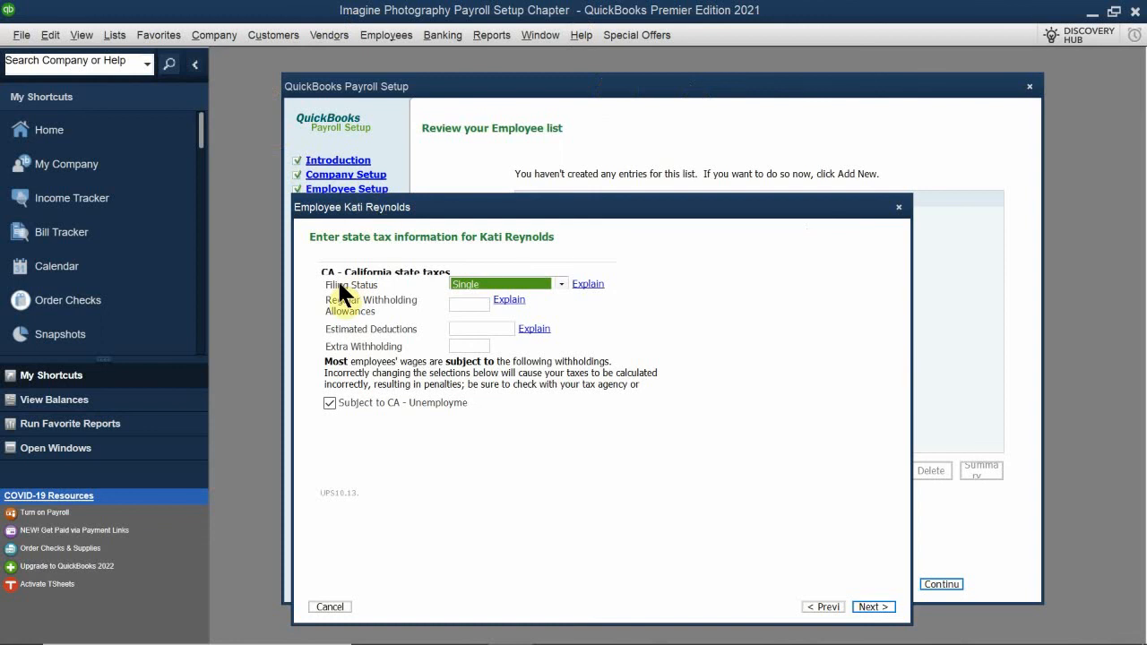
Set the California filing status to Married (one income) with 2 regular withholding allowances and 0 estimated deductions, and submit the page
left_click(483, 283)
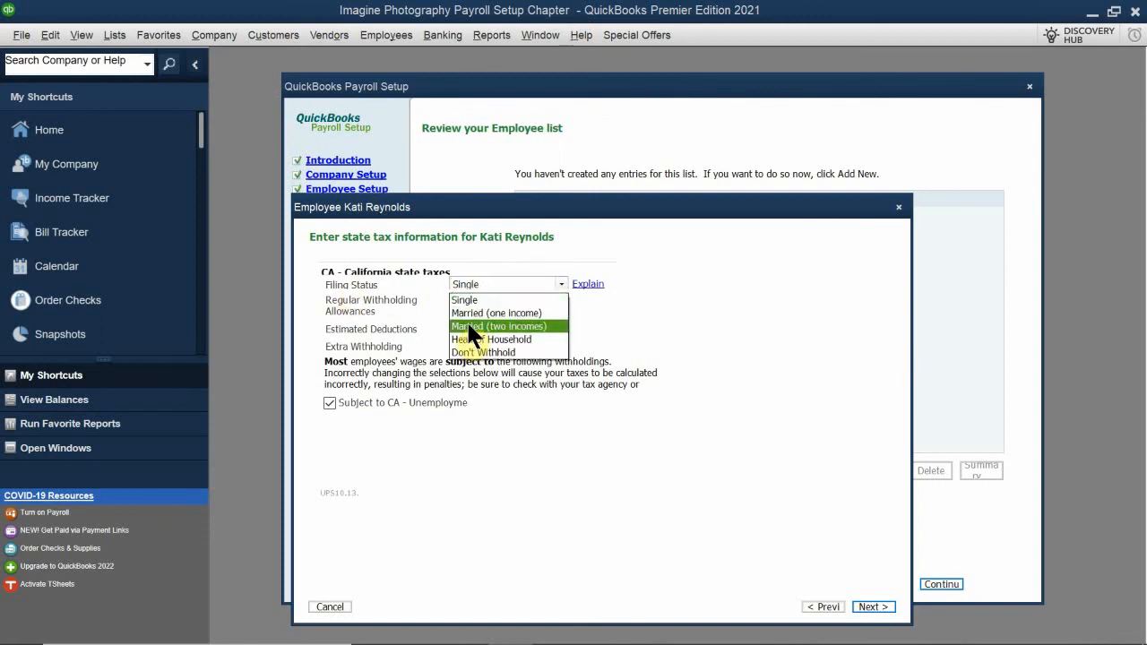
left_click(475, 312)
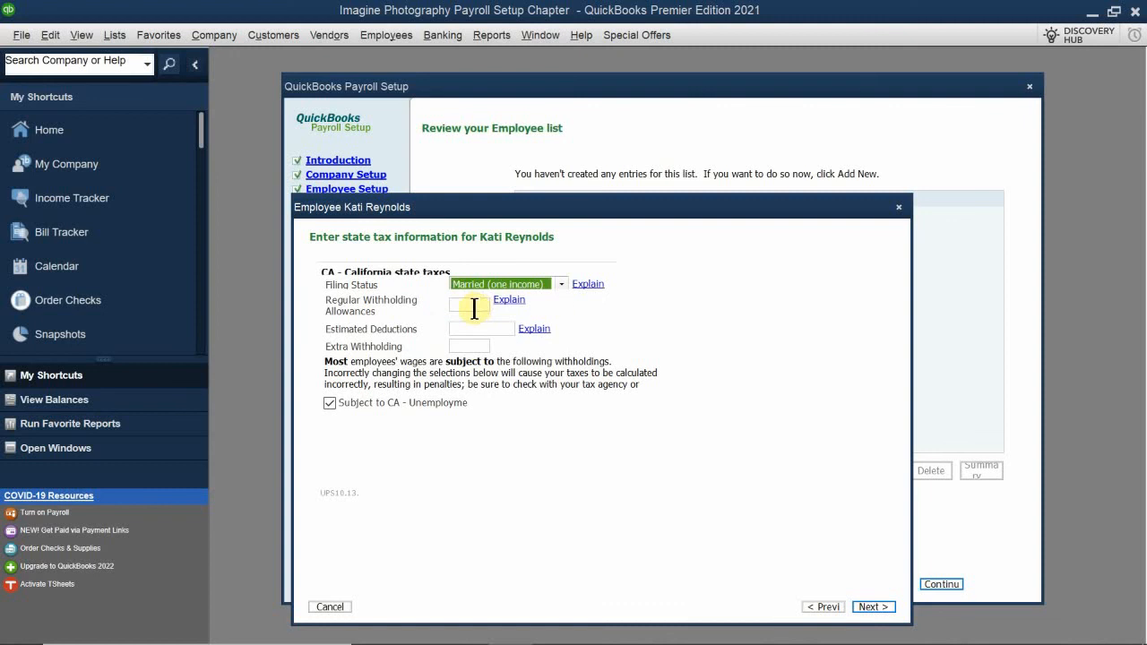
left_click(472, 305)
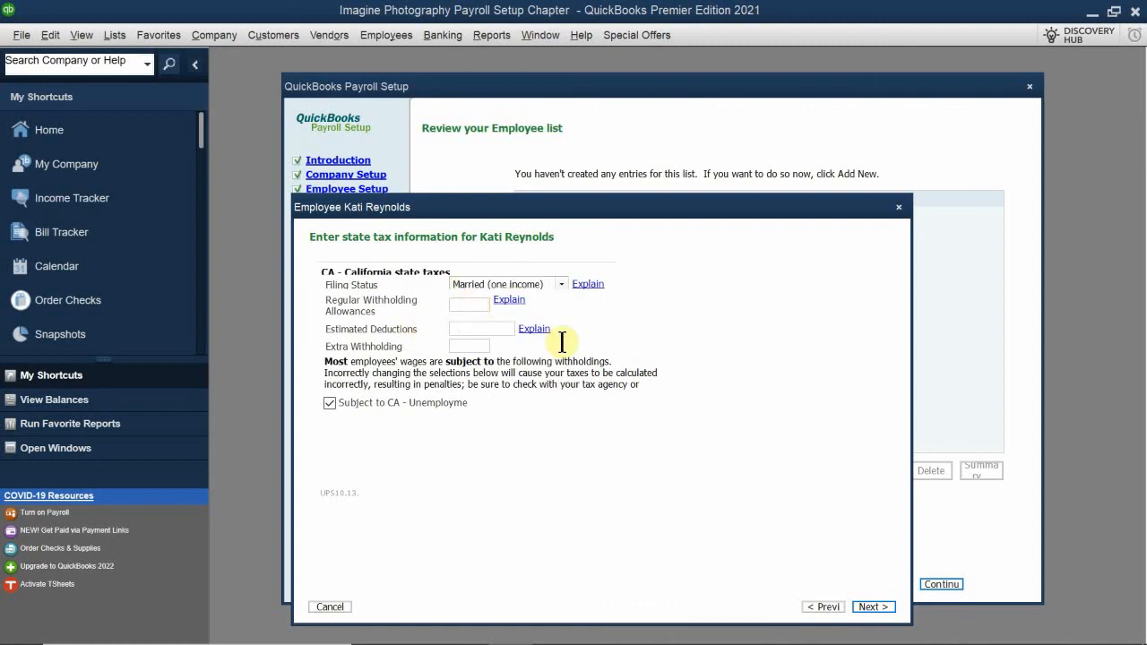
type("2")
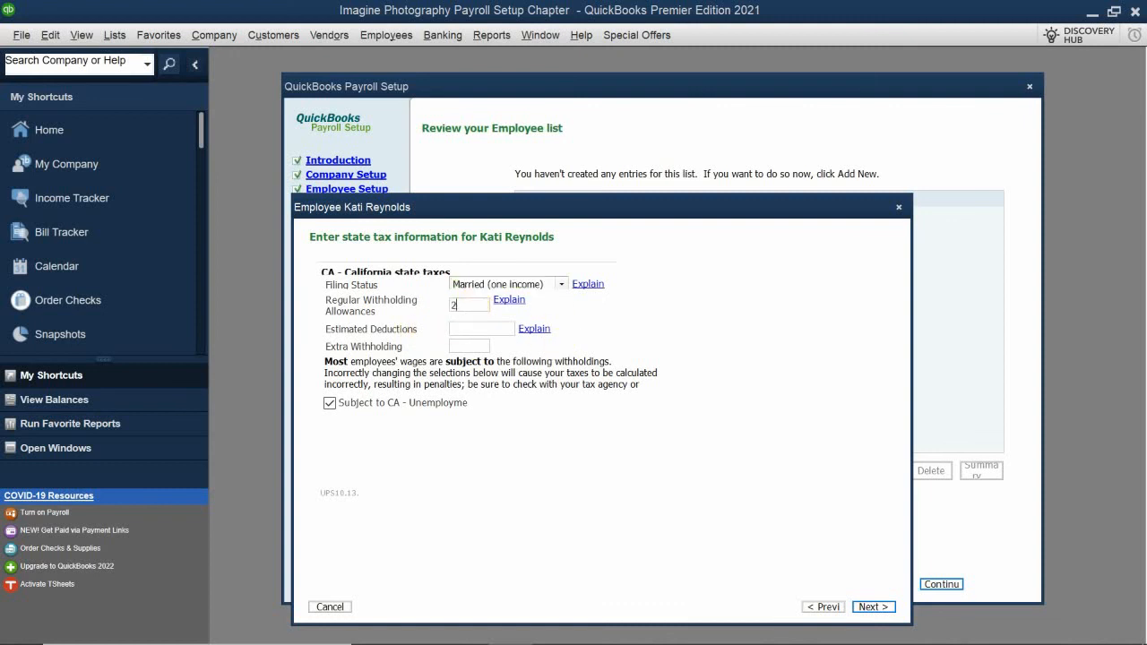
left_click(459, 329)
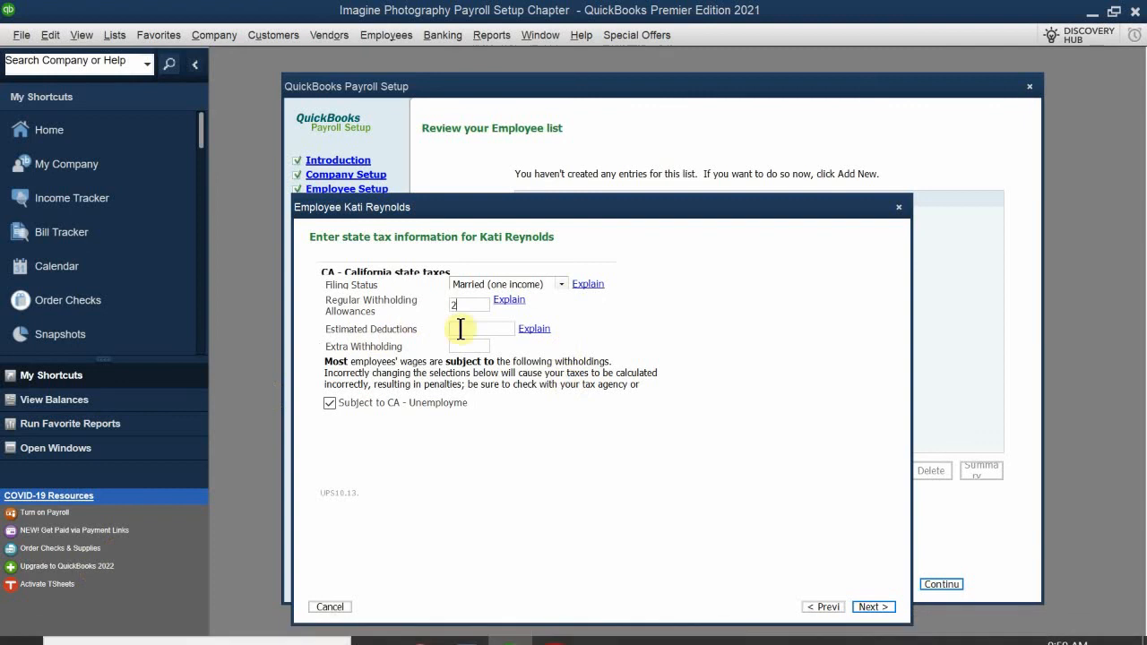
type("0")
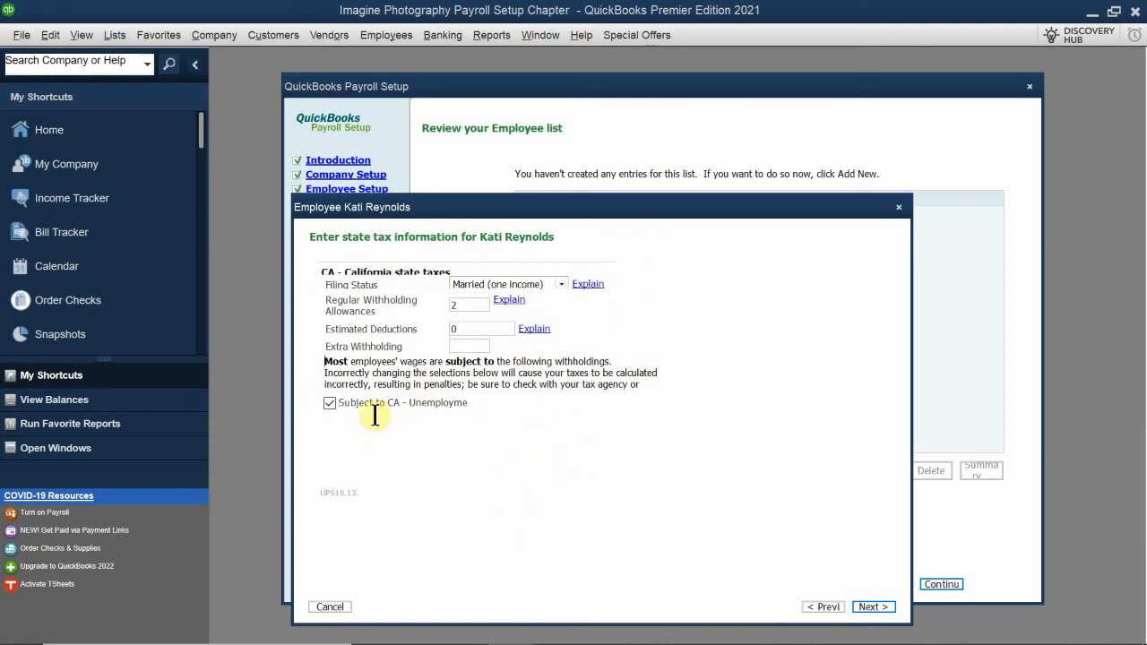
left_click(872, 607)
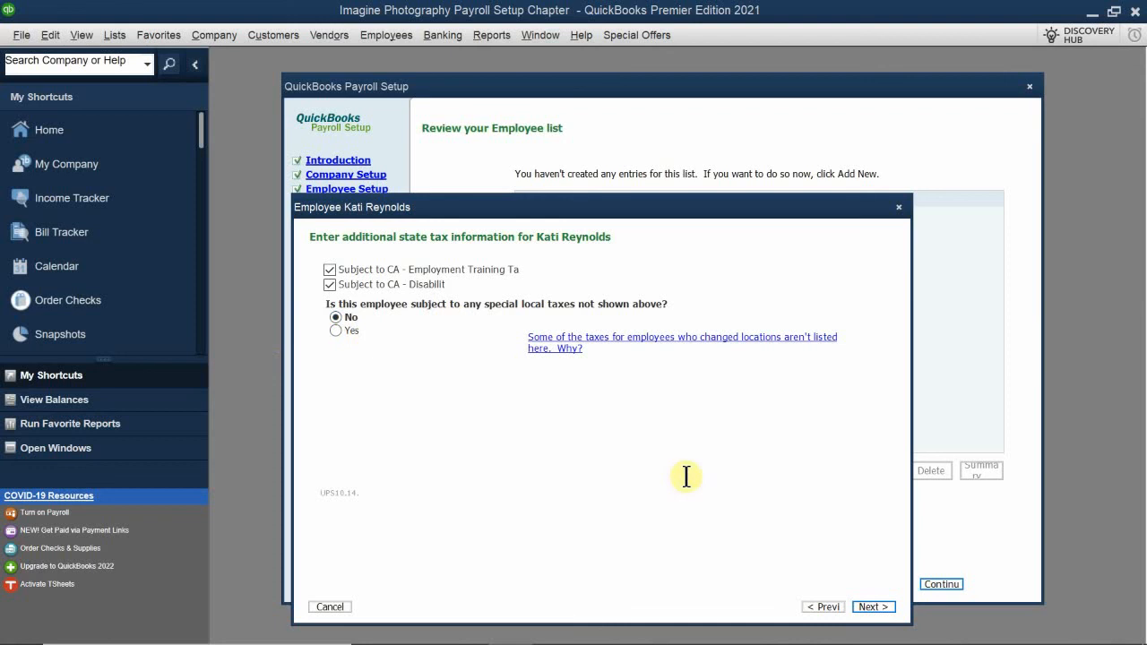
Accept the additional state taxes with No for special local taxes, and finish the employee with wage plan code S (State Plan For Both UI and DI)
left_click(874, 608)
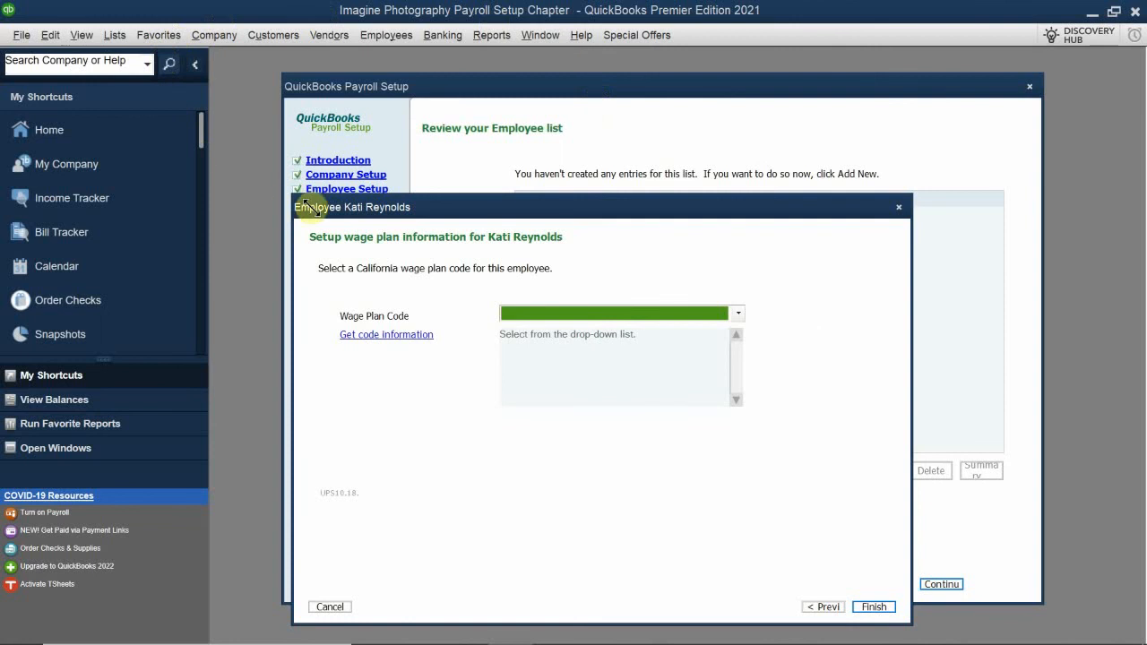
left_click(529, 314)
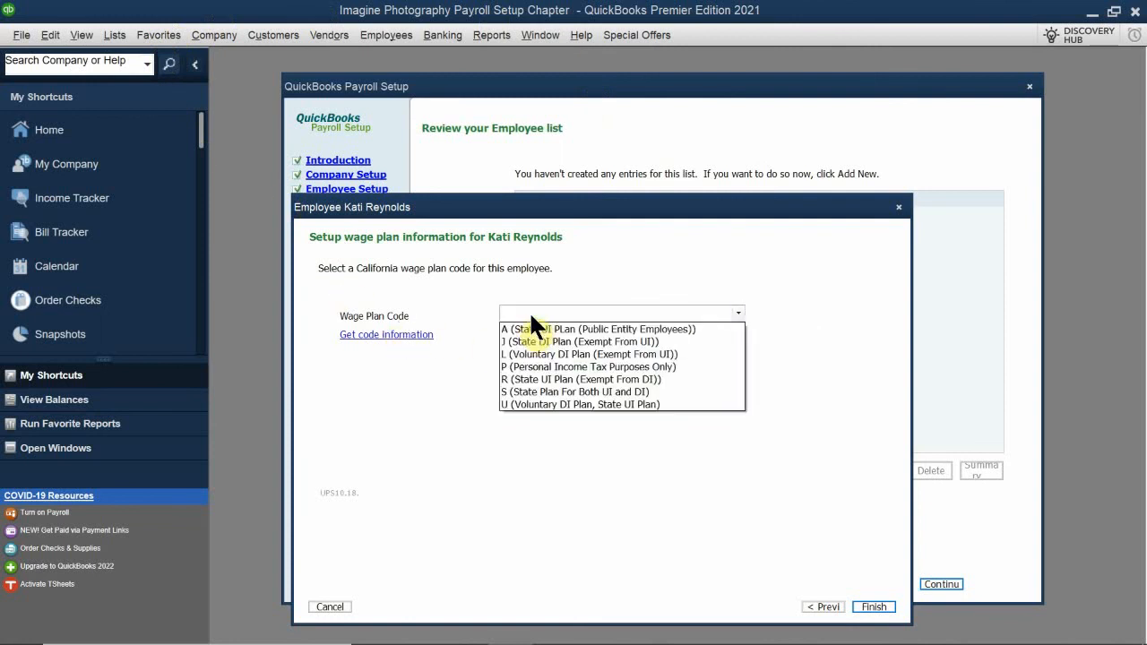
left_click(520, 392)
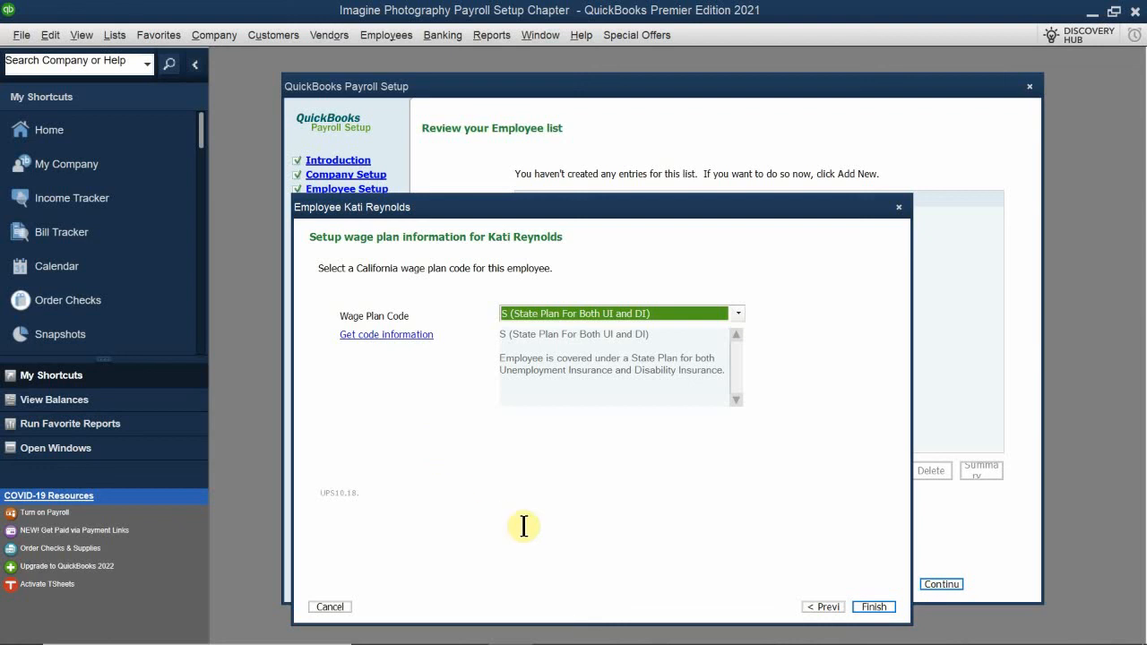
left_click(875, 608)
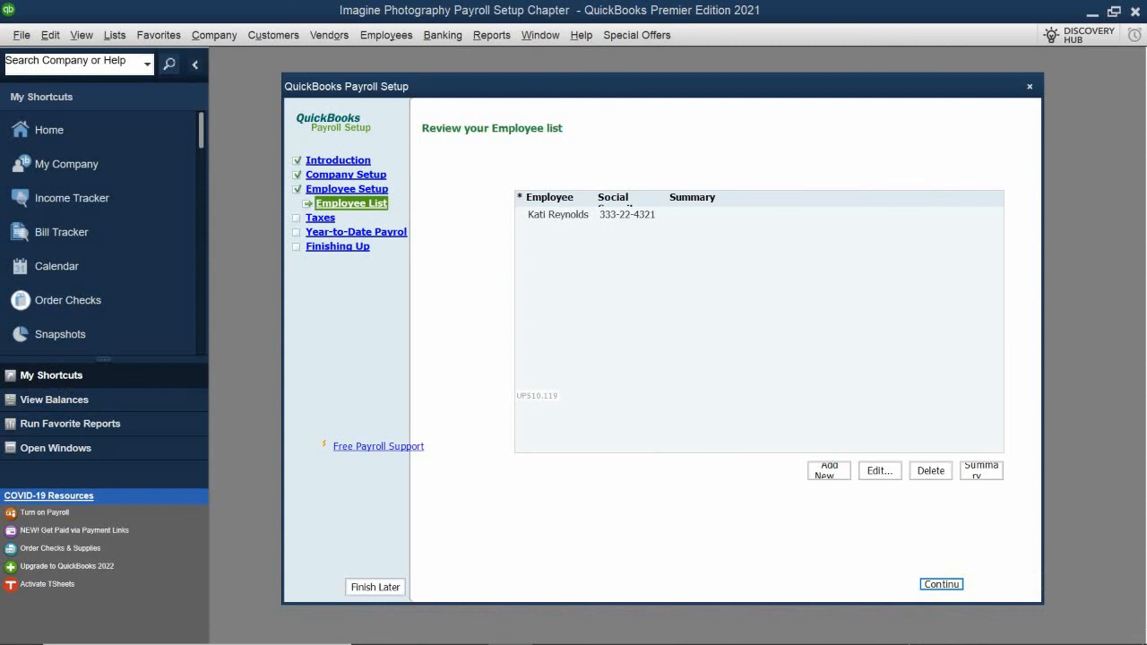
left_click(904, 627)
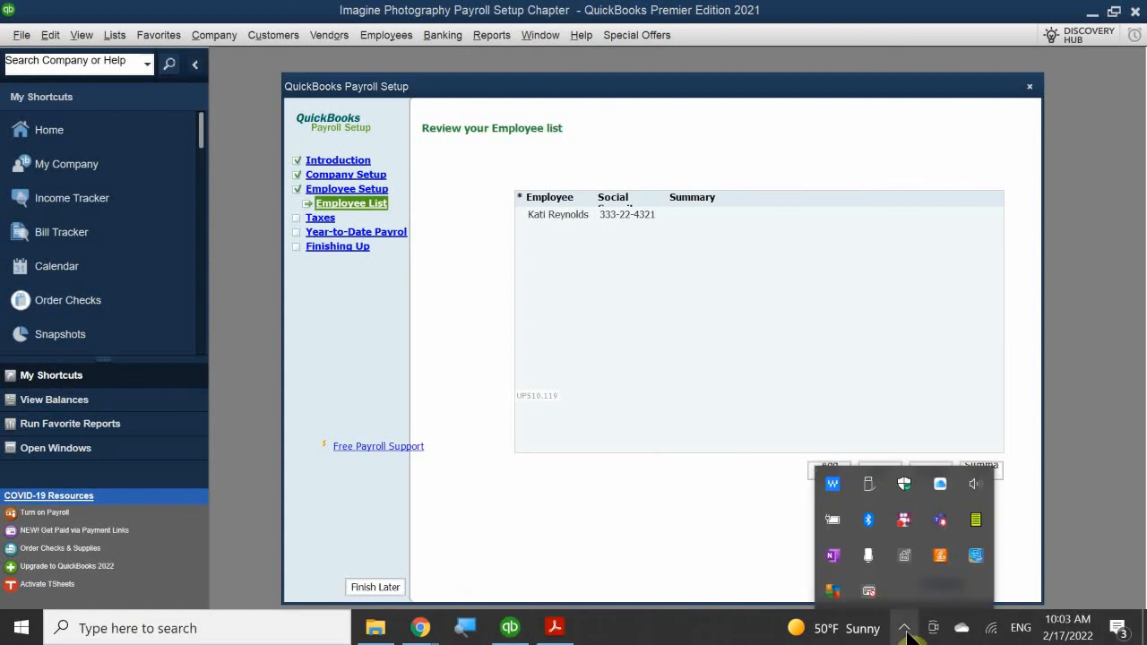
right_click(910, 529)
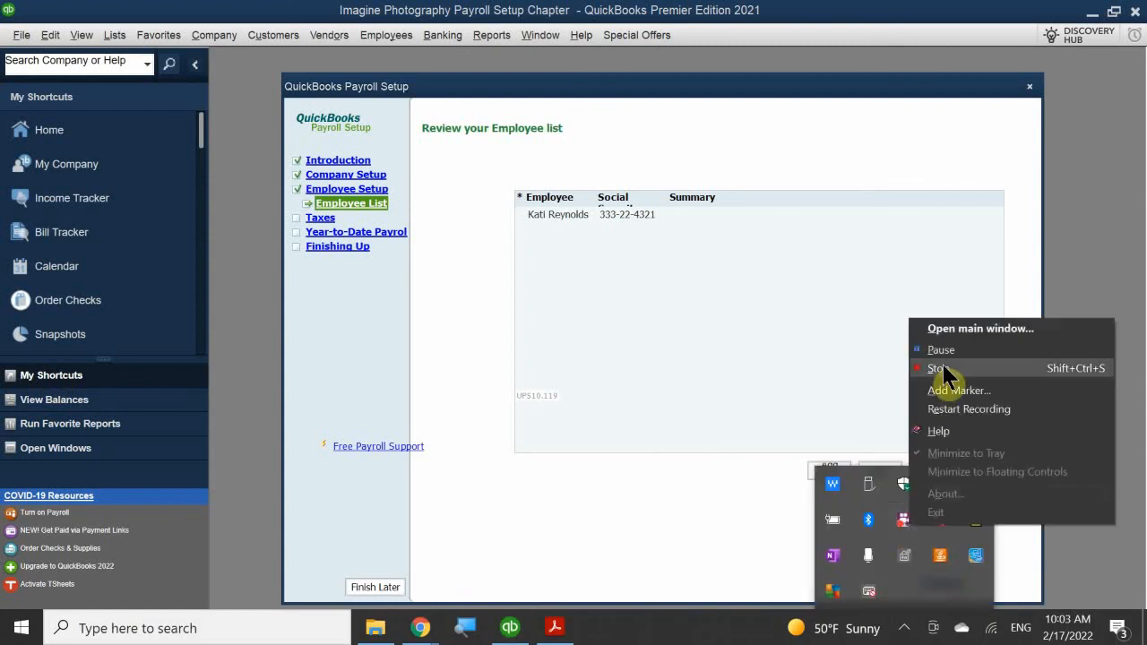